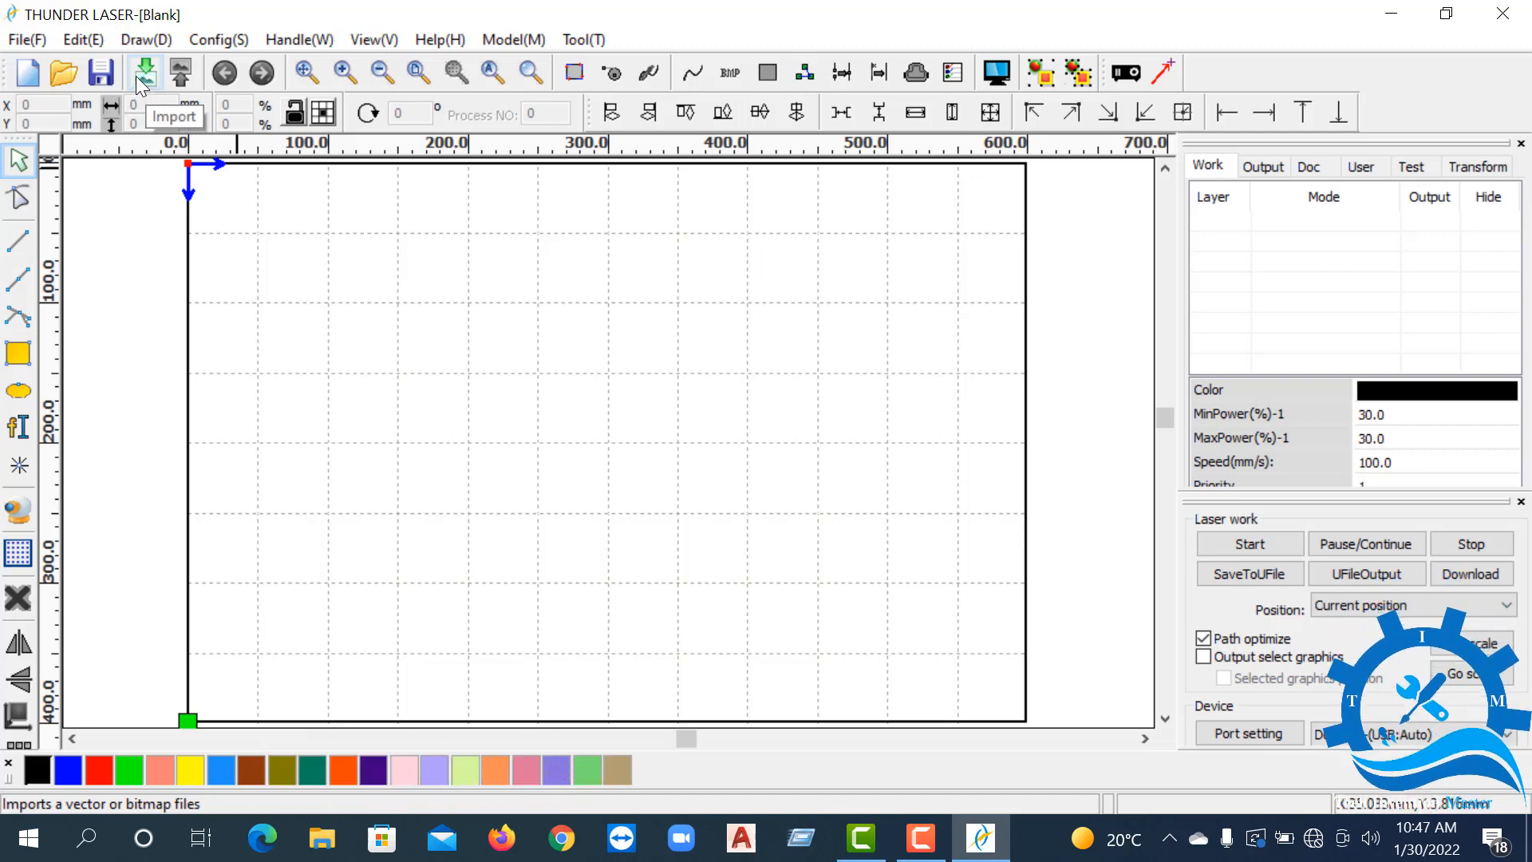
- Start importing an image and browse to "New folder" on the Desktop
left_click(136, 73)
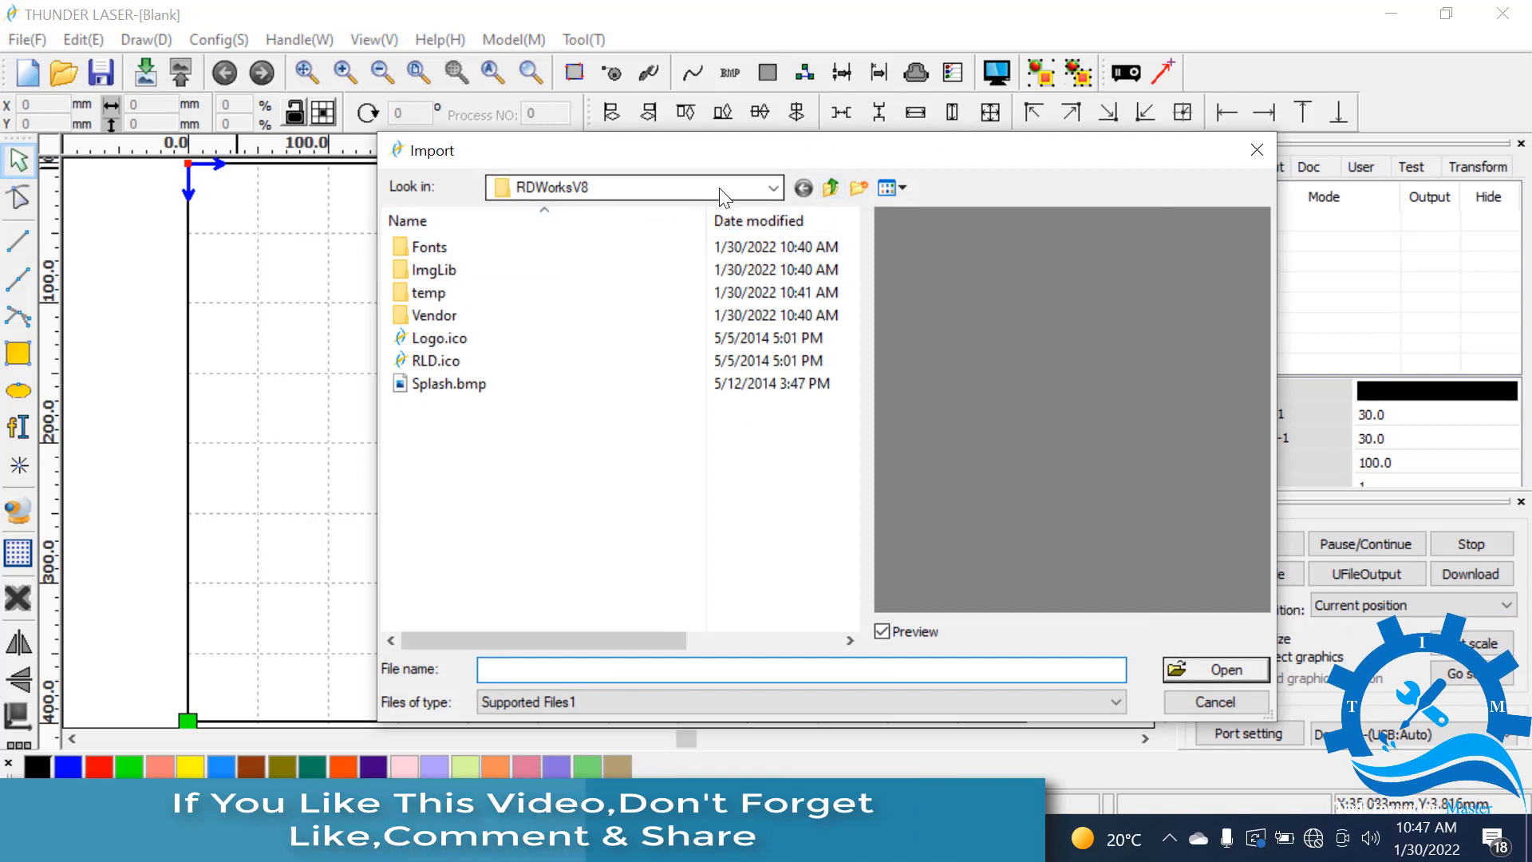
left_click(774, 192)
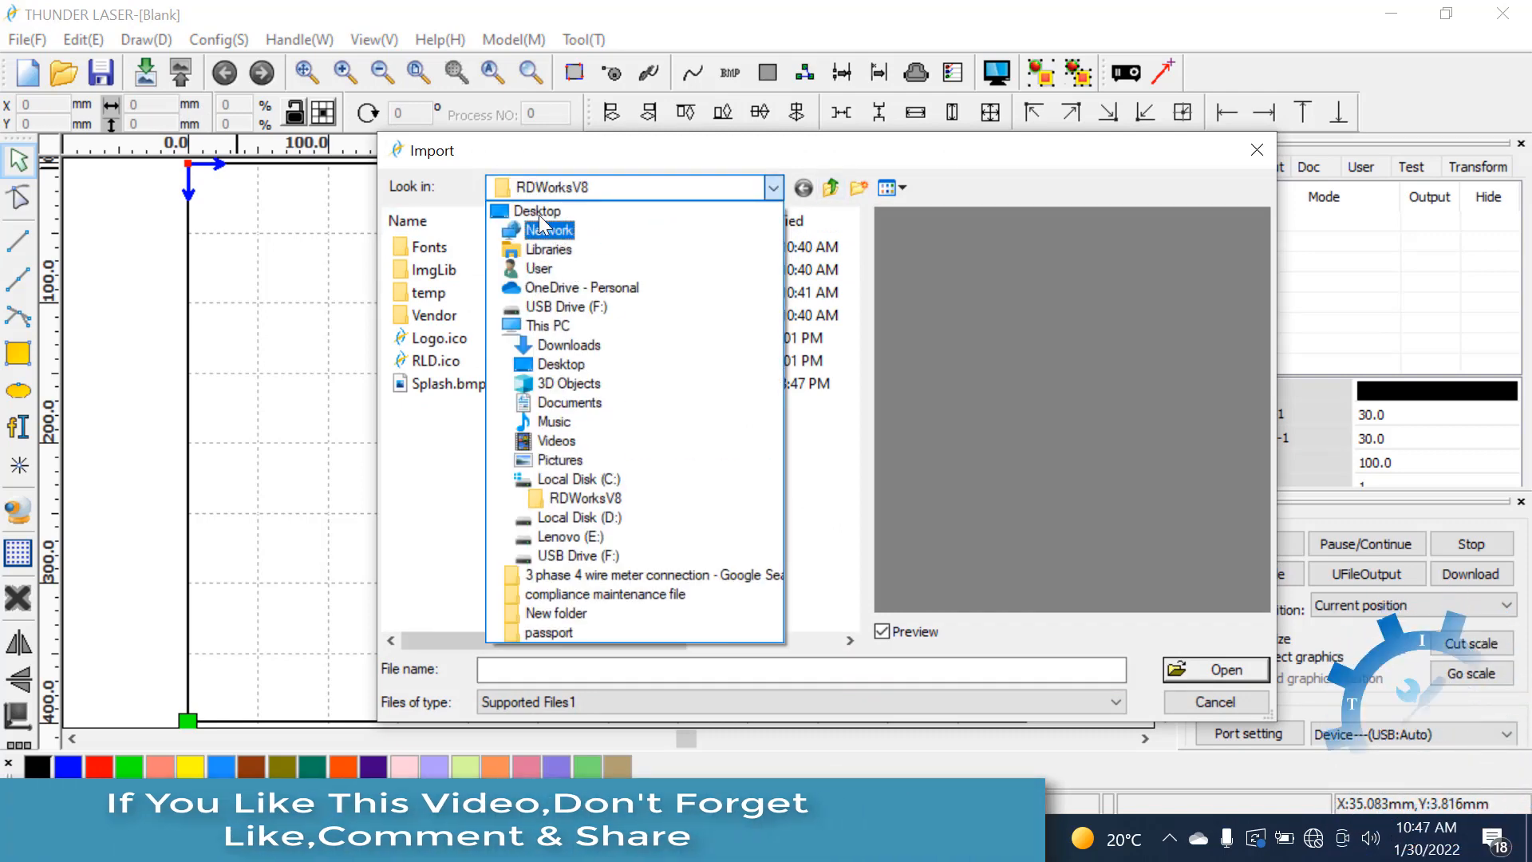
left_click(539, 214)
scroll(519, 438, "down", 4)
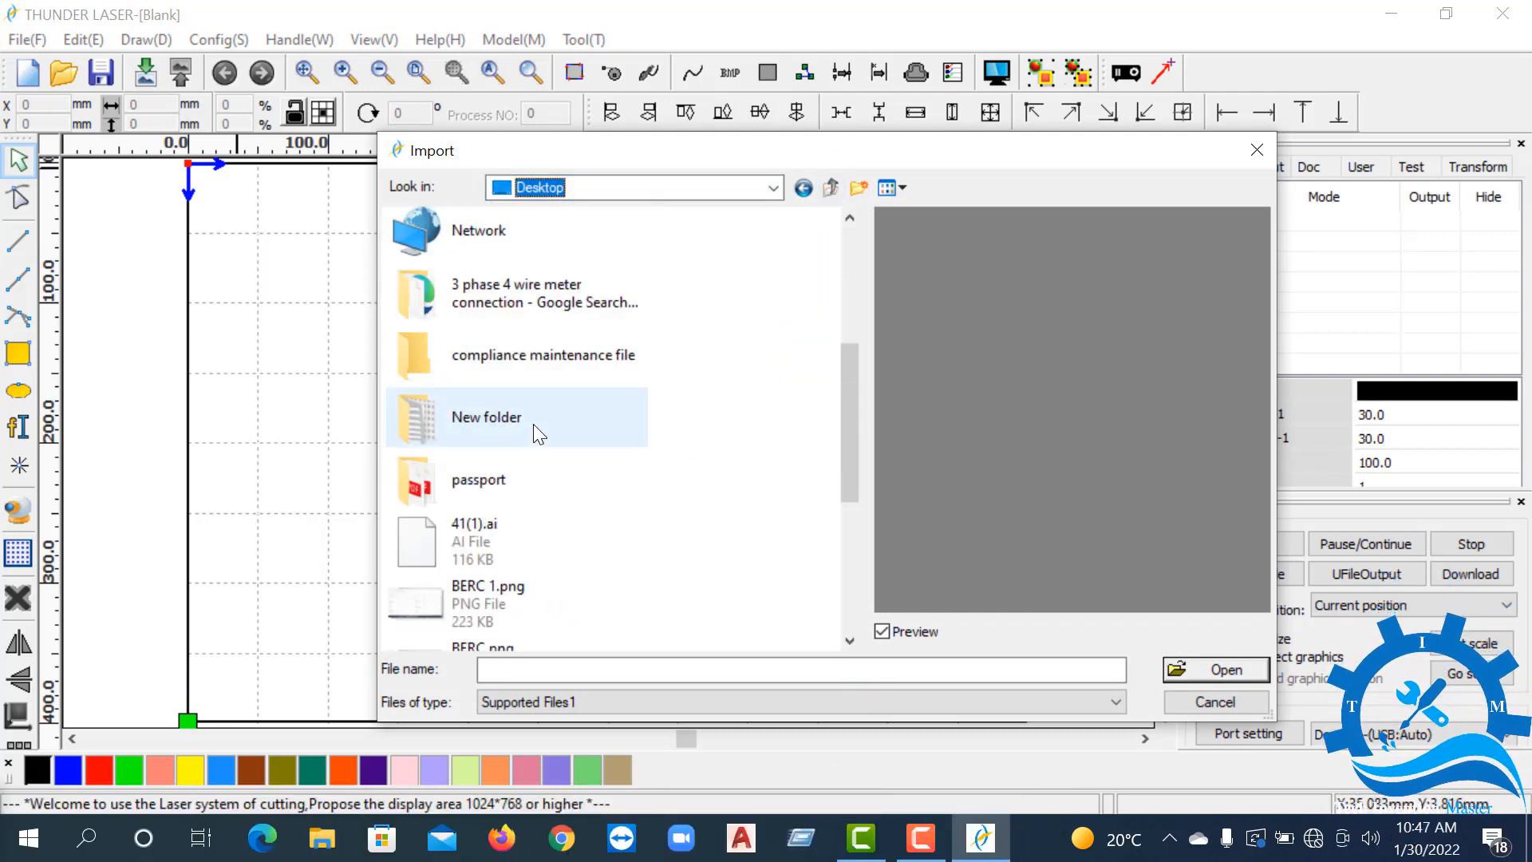
scroll(538, 407, "down", 3)
scroll(538, 407, "up", 3)
left_click(521, 427)
double_click(522, 428)
- Preview FLOWER.jpg, kanboo.jpg and IDO.2.jpg, and import IDO.2.jpg into the workspace
left_click(454, 343)
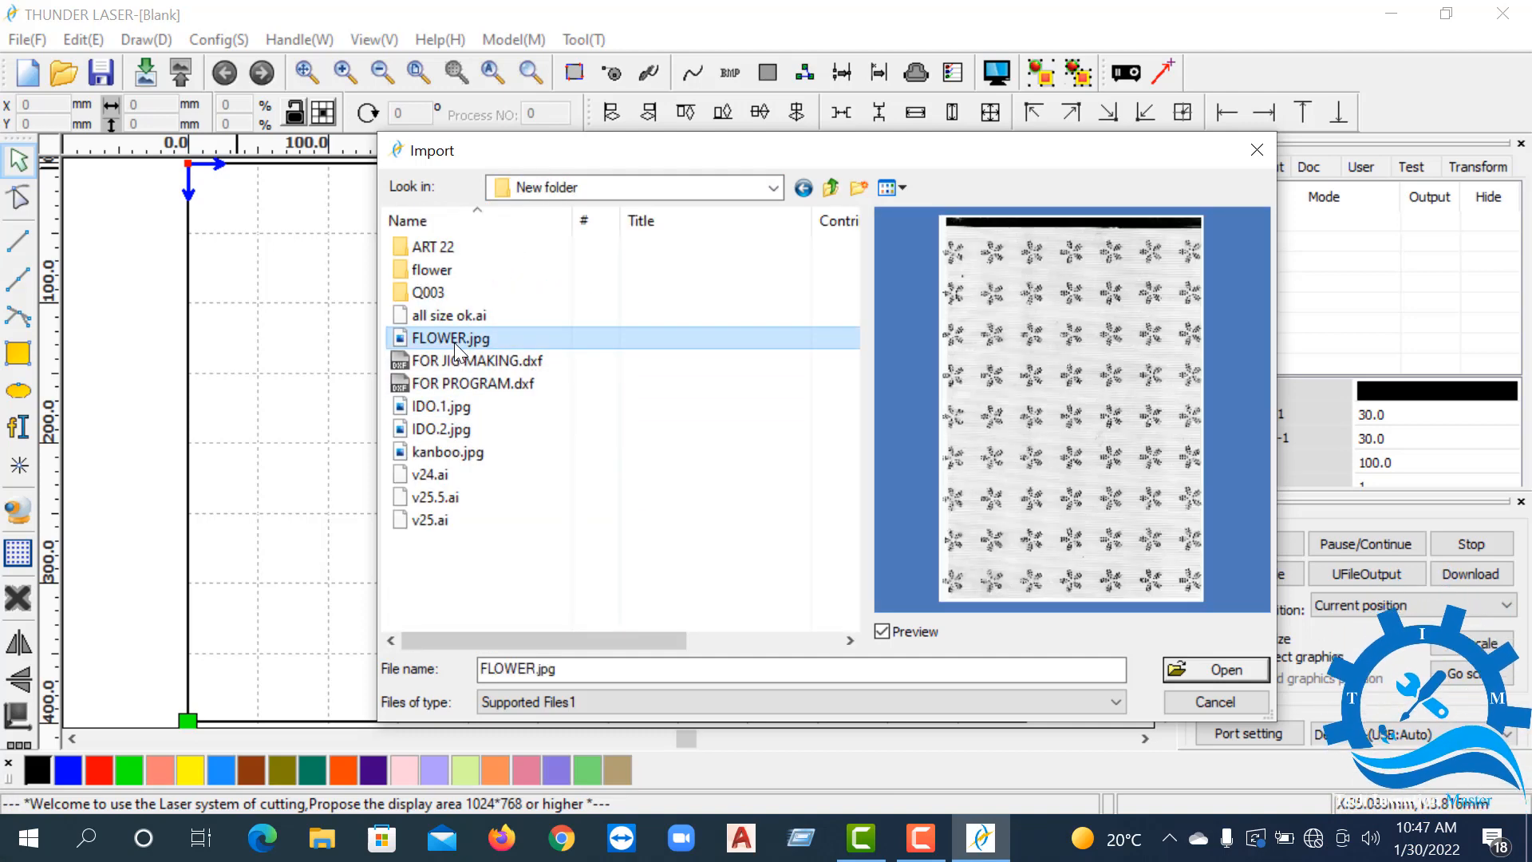
left_click(439, 431)
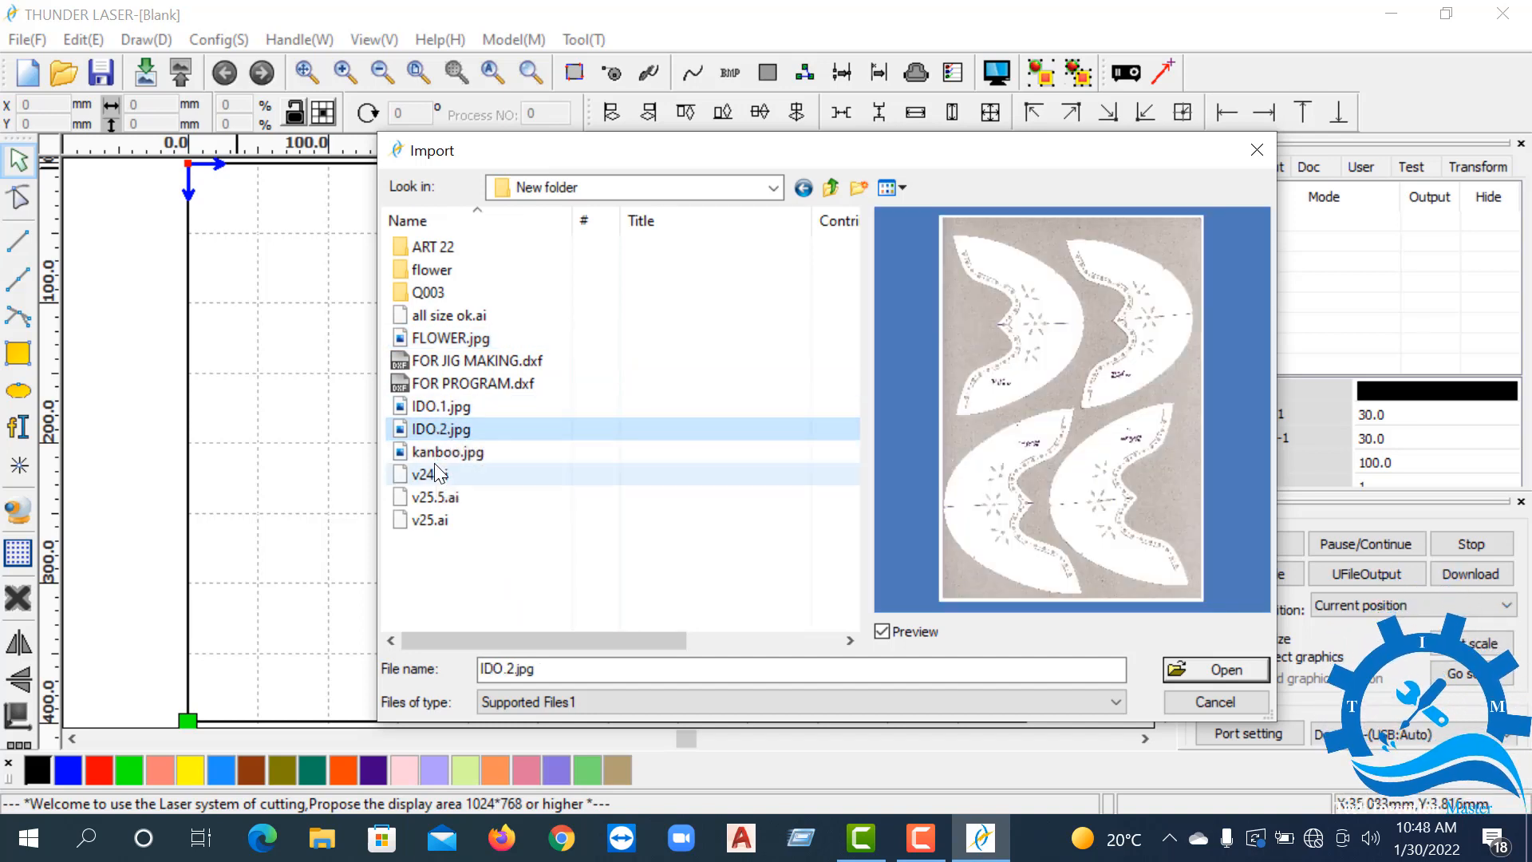
left_click(437, 453)
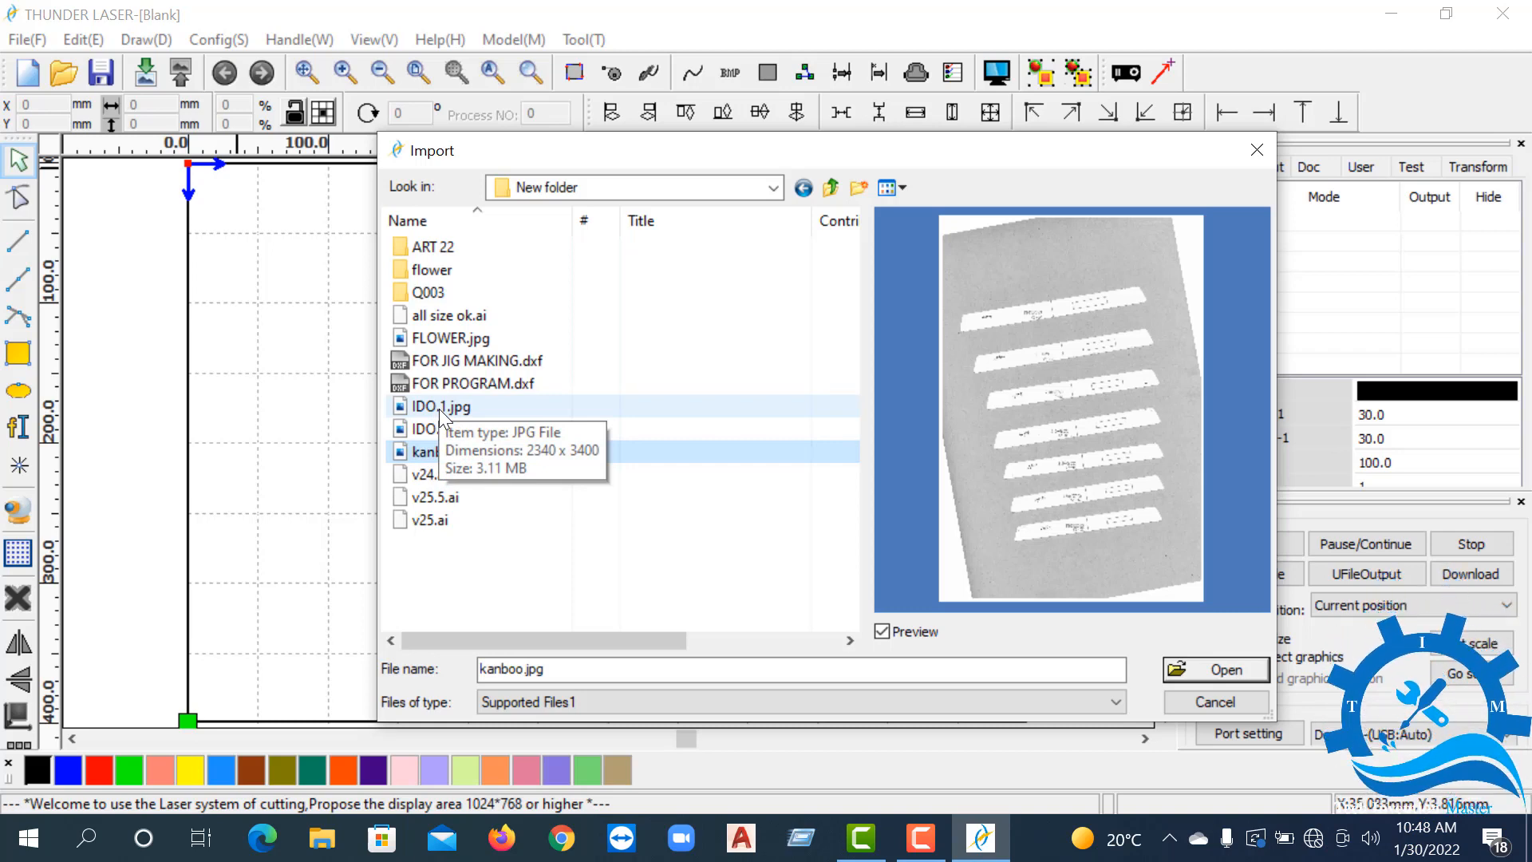
left_click(459, 431)
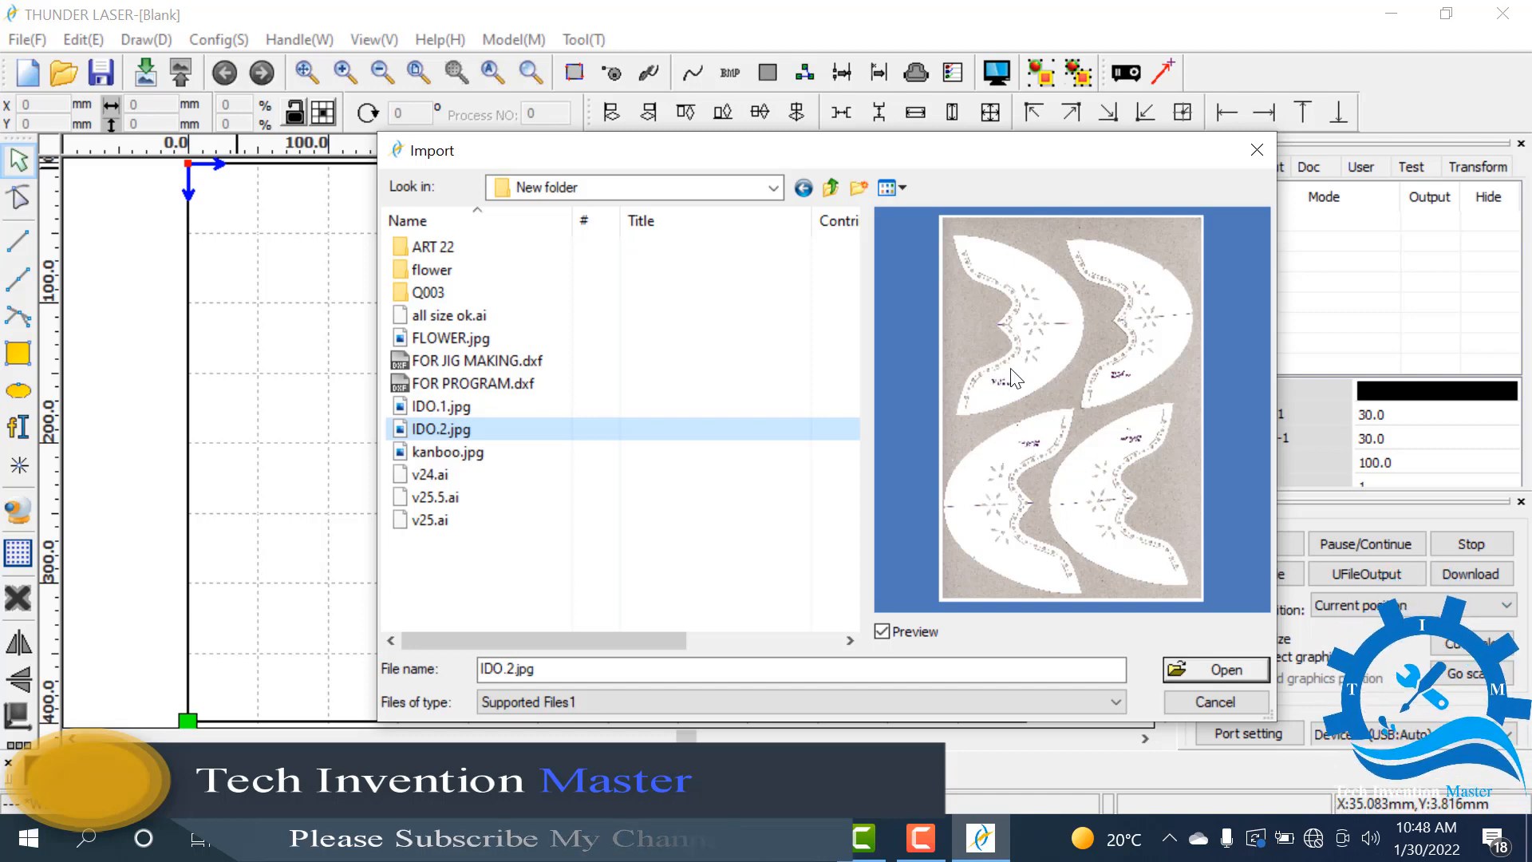
left_click(1222, 672)
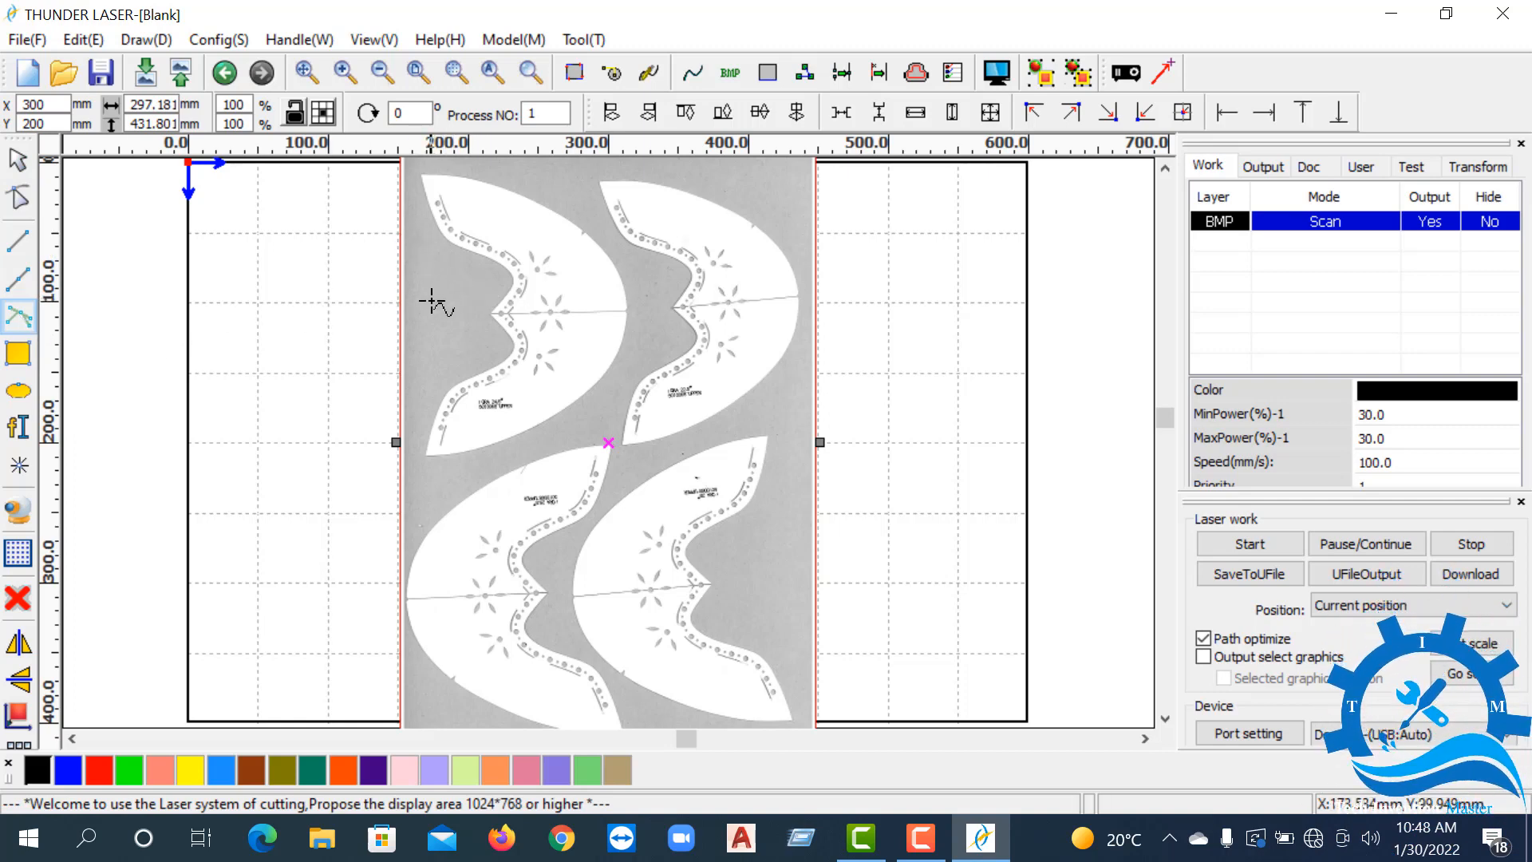
- Draw a Bezier curve from the pointed upper tip of the upper-left template along its outer edge to about X 220 mm
scroll(387, 244, "up", 3)
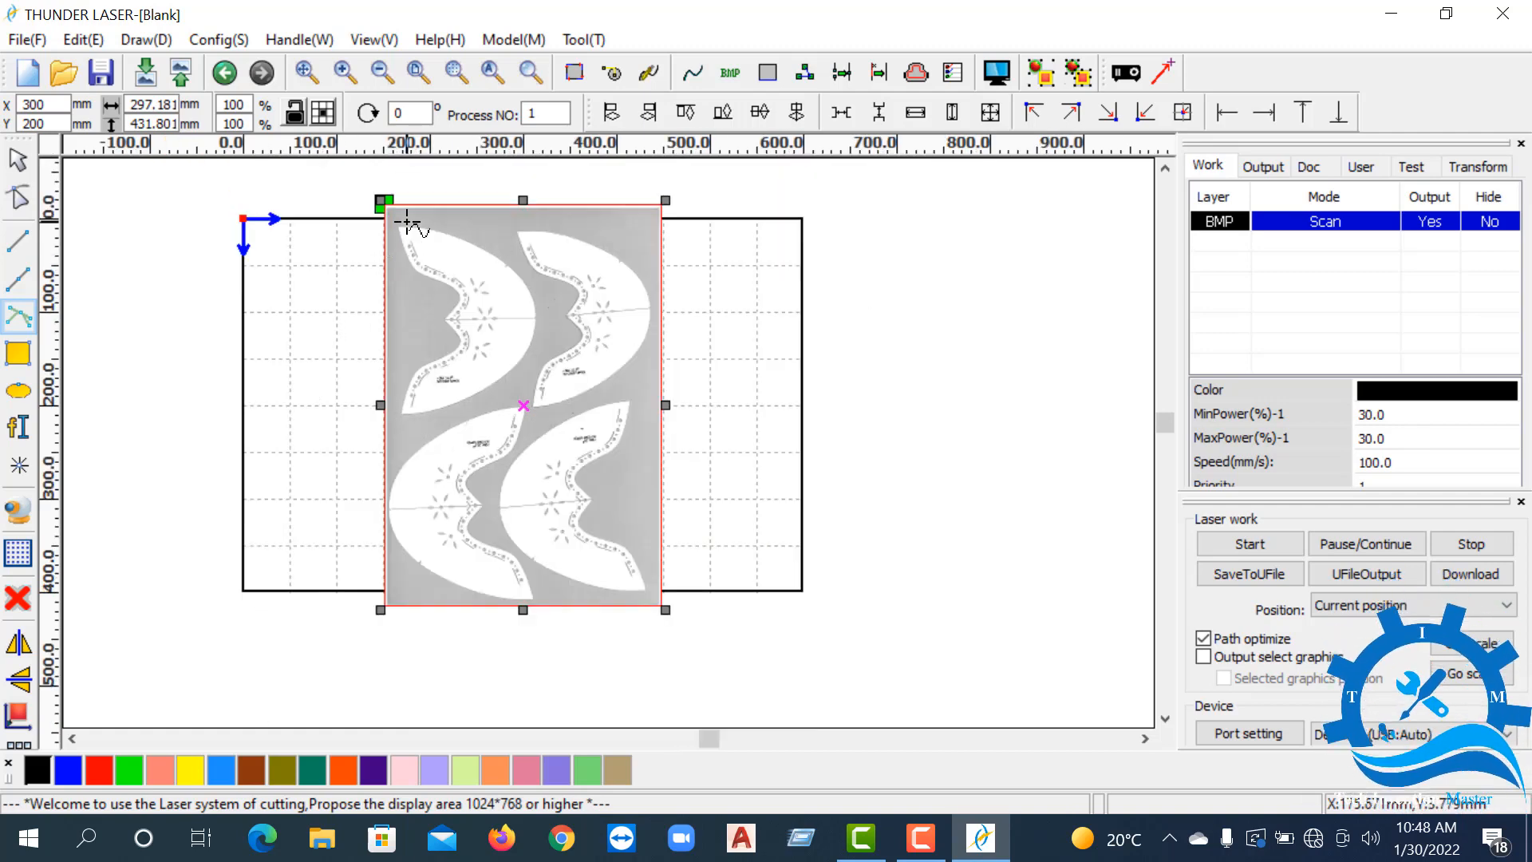
scroll(365, 232, "up", 3)
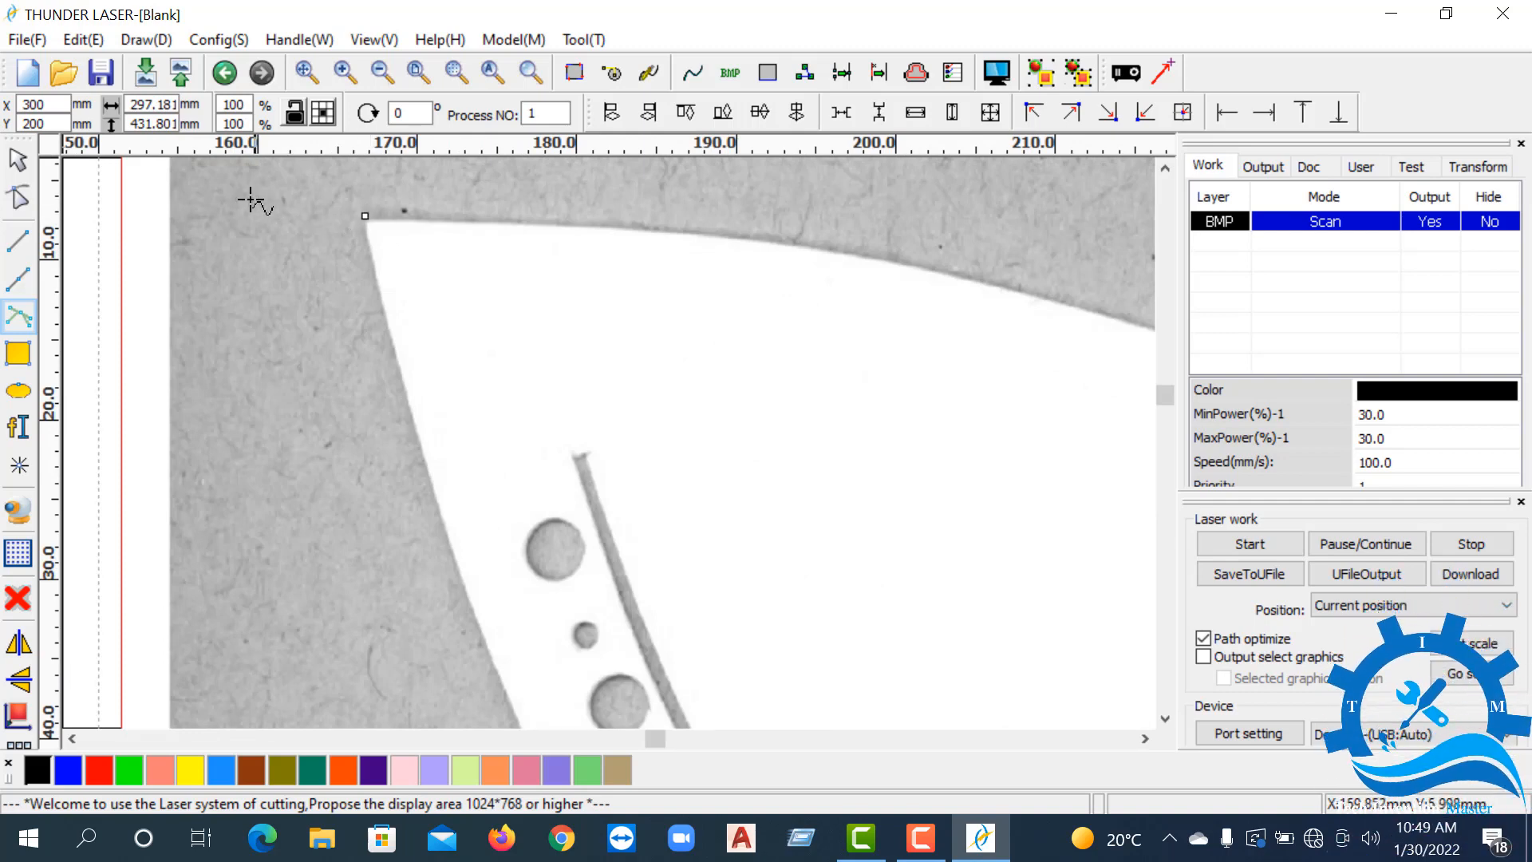
scroll(254, 203, "down", 5)
scroll(435, 232, "up", 5)
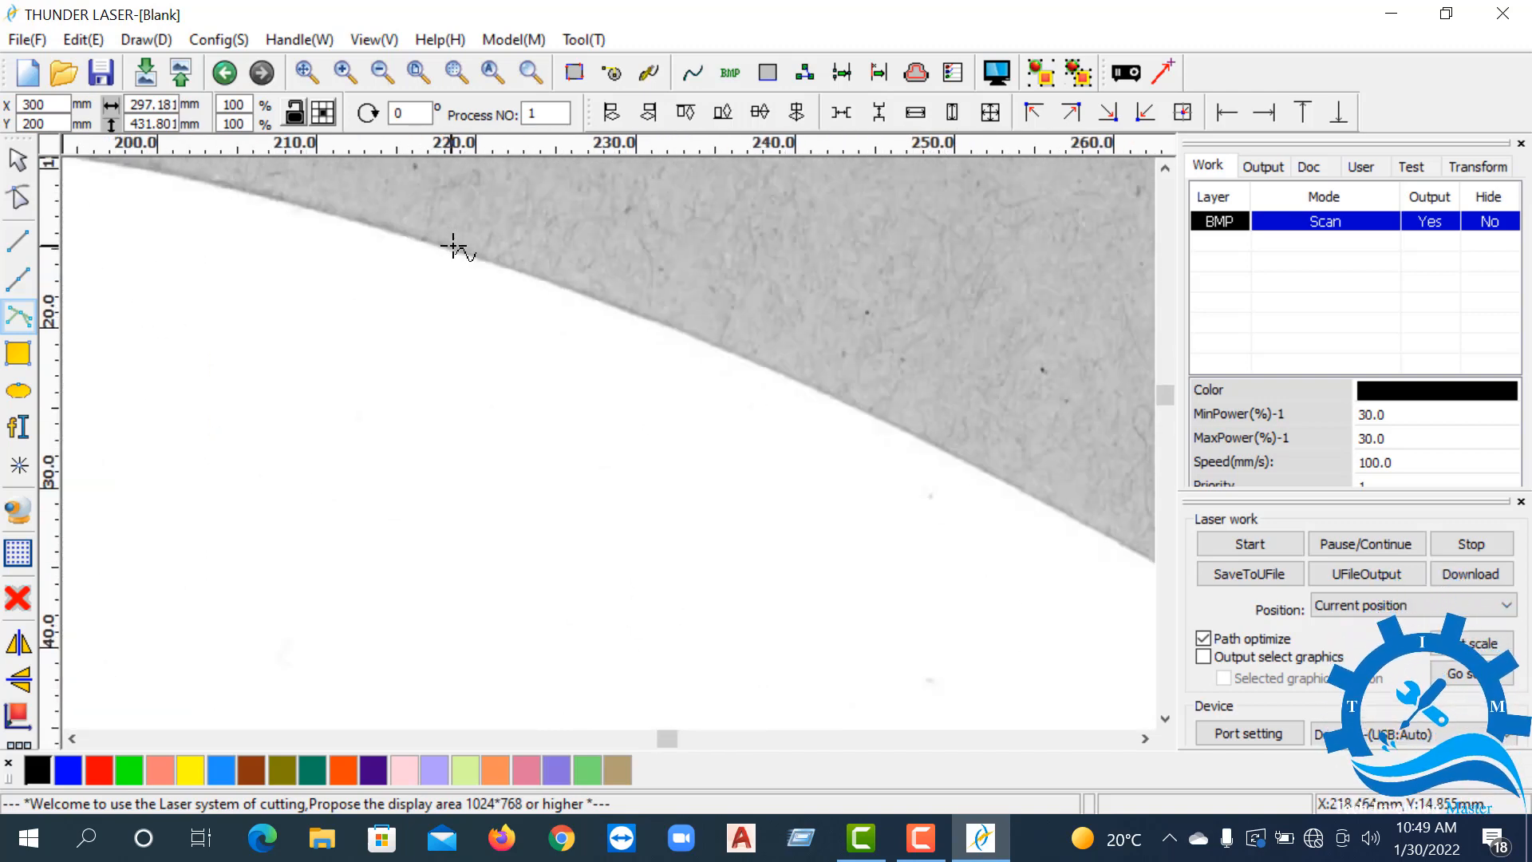
scroll(471, 255, "down", 4)
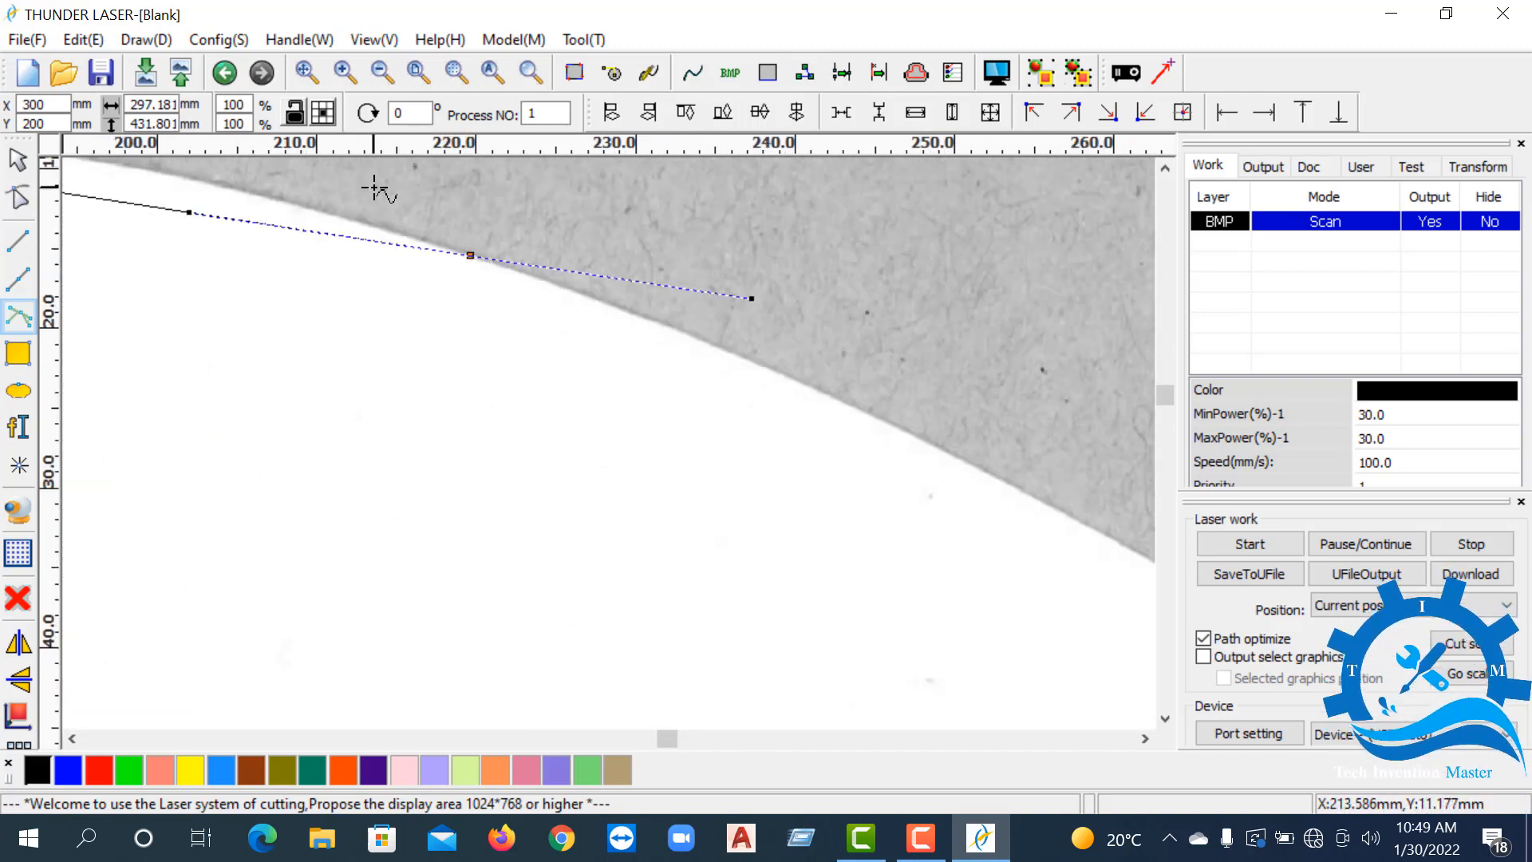
scroll(608, 323, "up", 6)
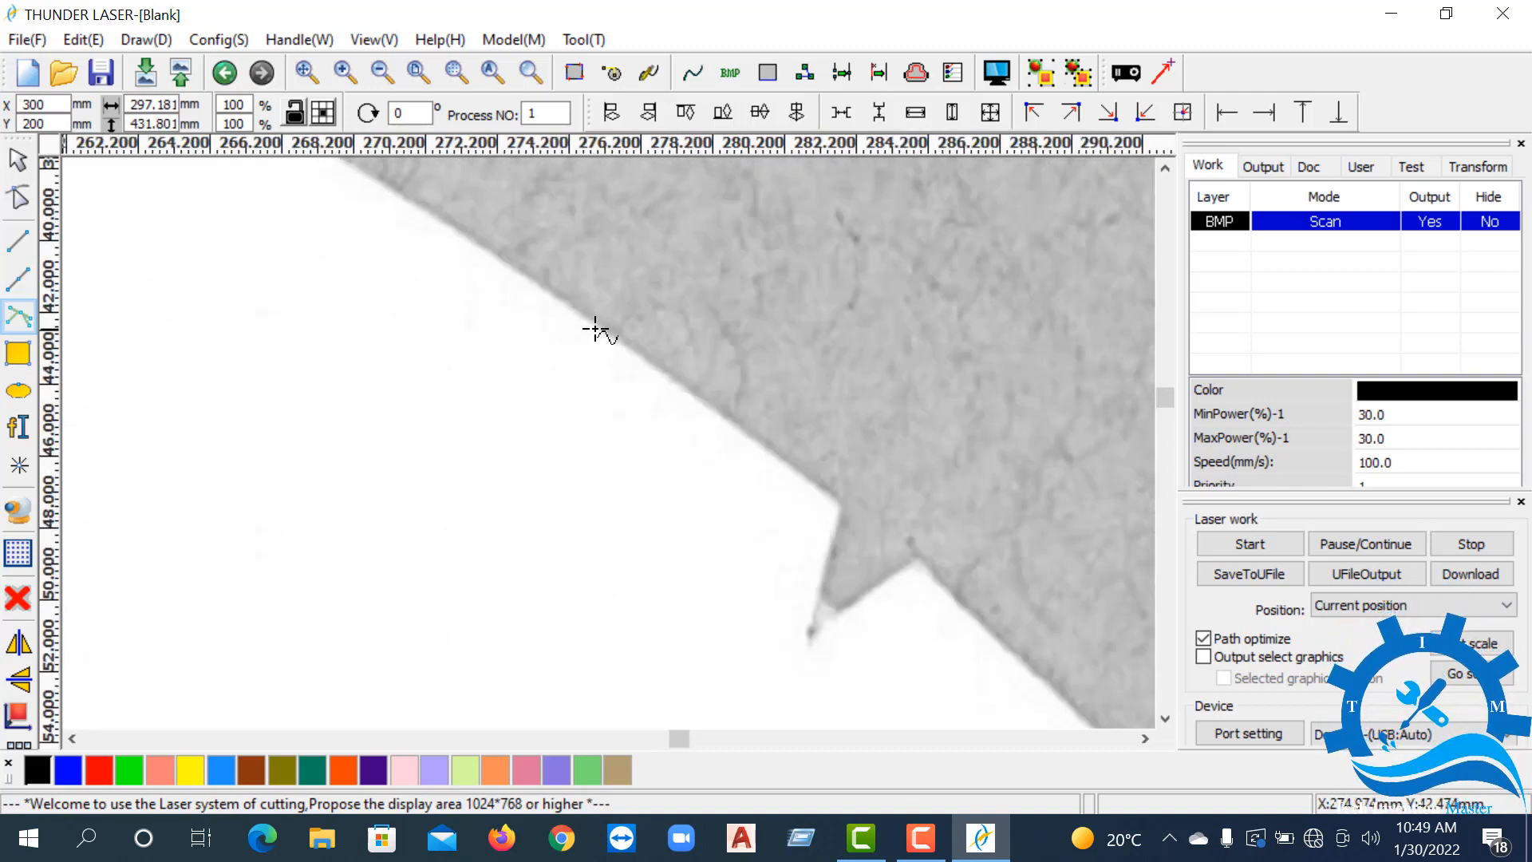
left_click(597, 326)
scroll(496, 222, "down", 1)
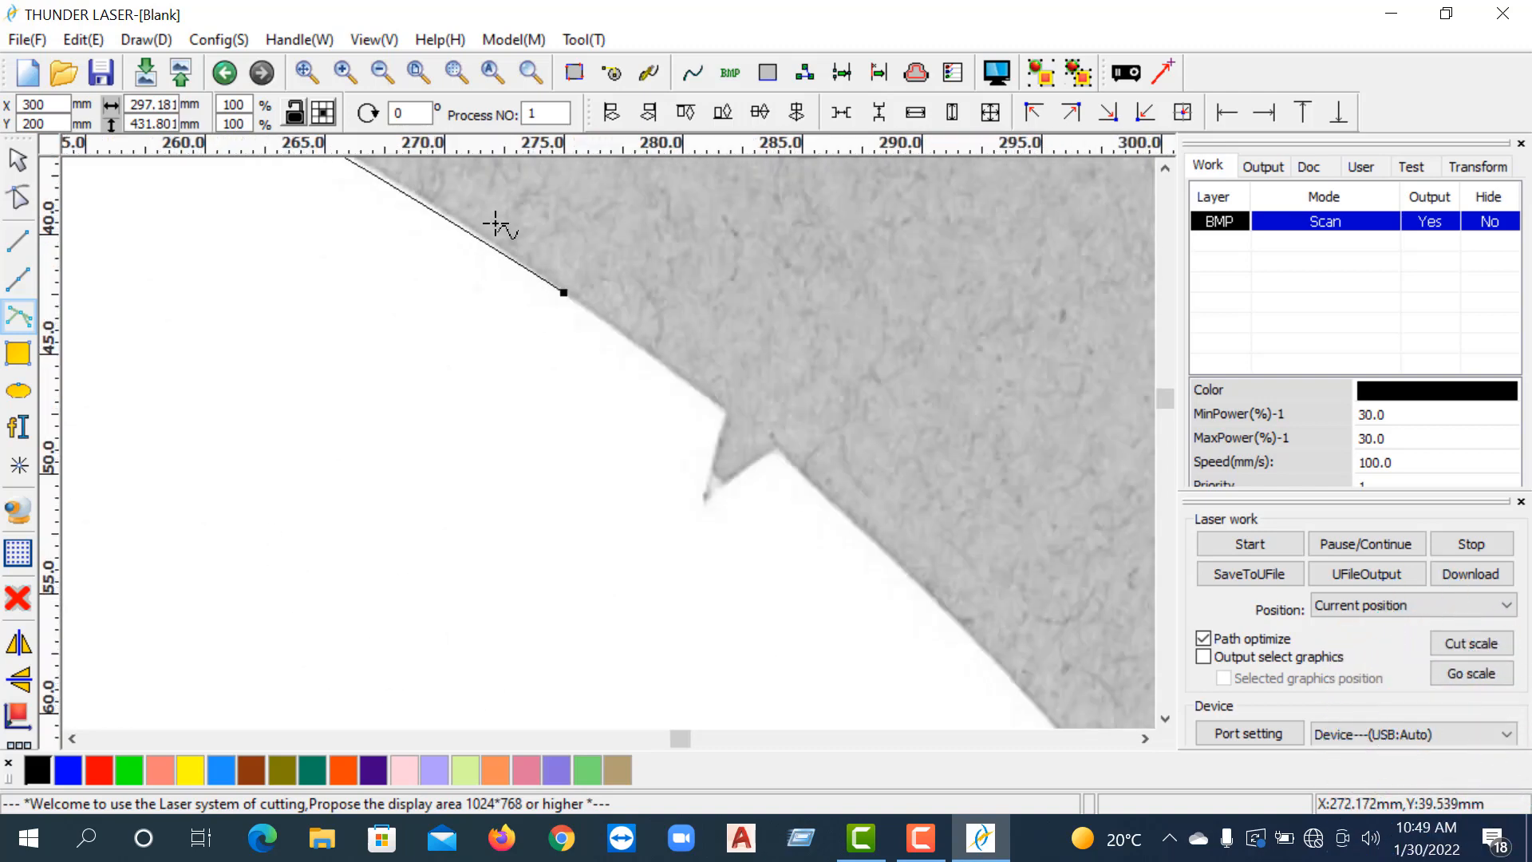
scroll(479, 384, "down", 1)
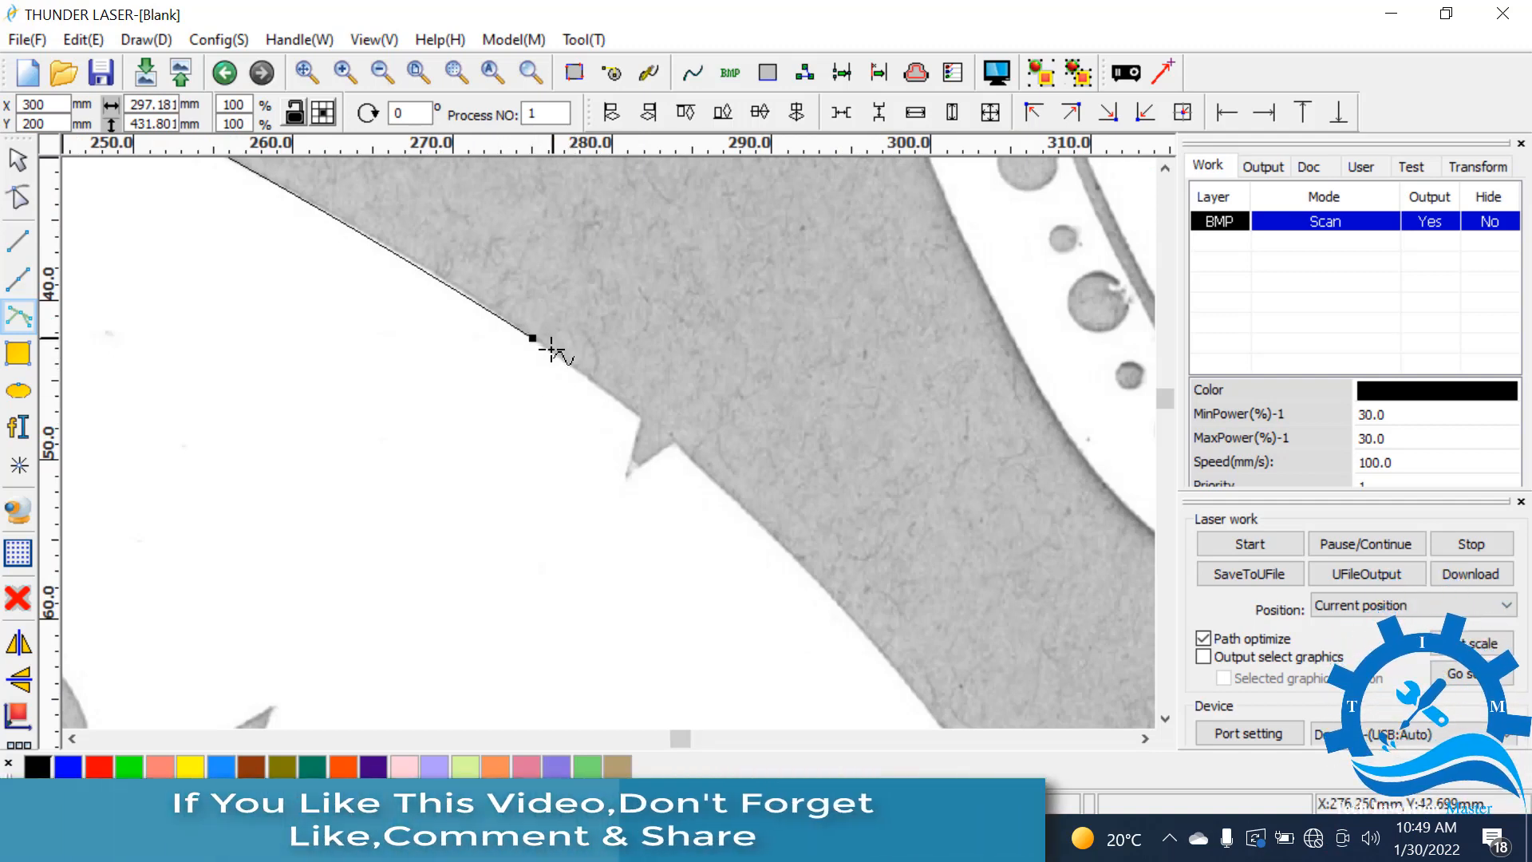
right_click(559, 403)
scroll(580, 392, "down", 3)
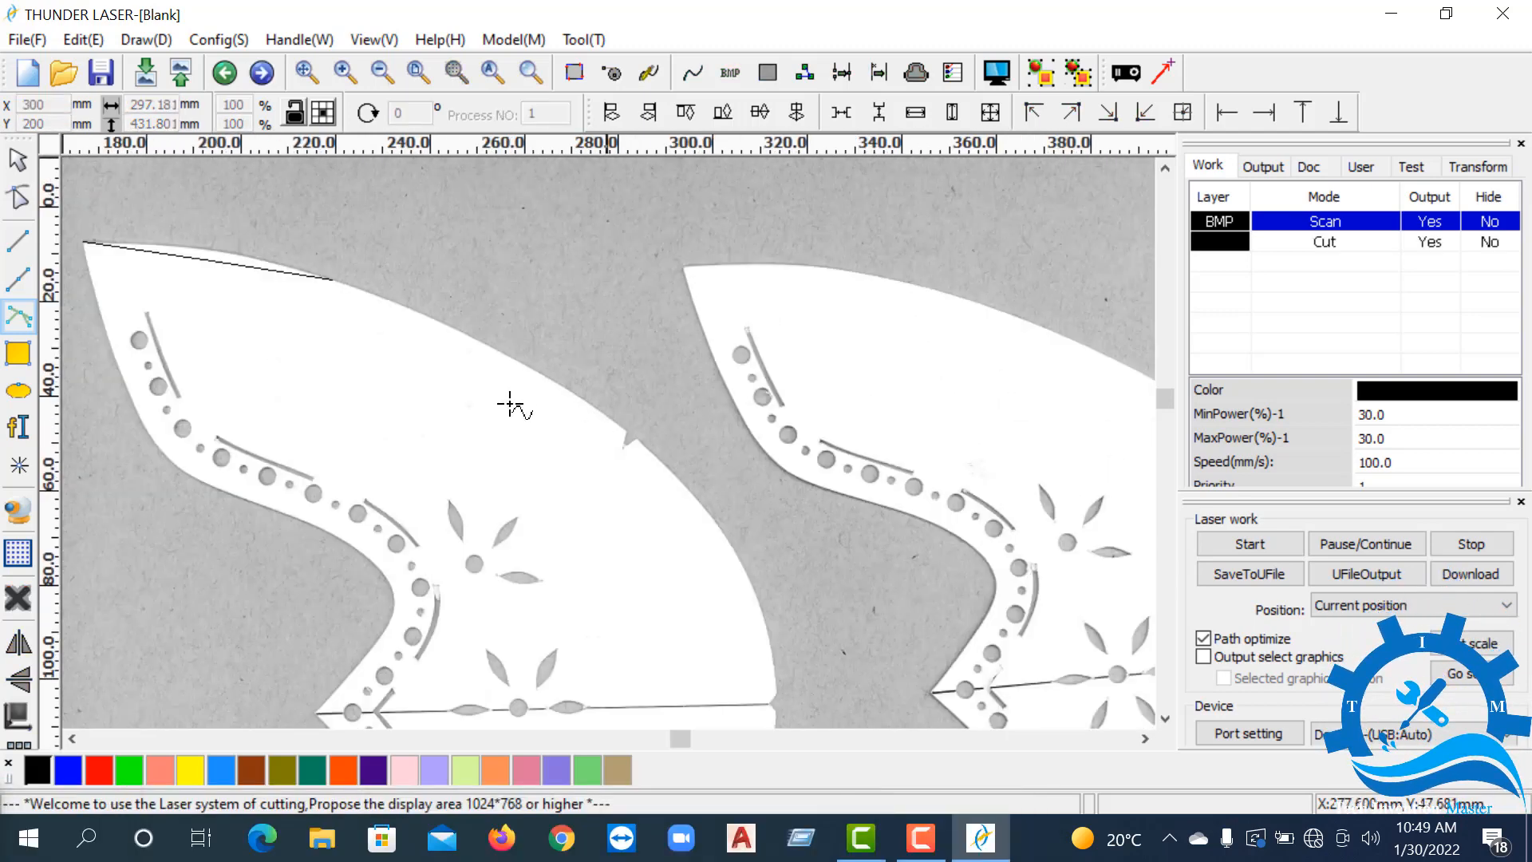
- Resume the curve from its end node and continue it along the template's outer edge to the first corner of the notch
scroll(339, 272, "up", 3)
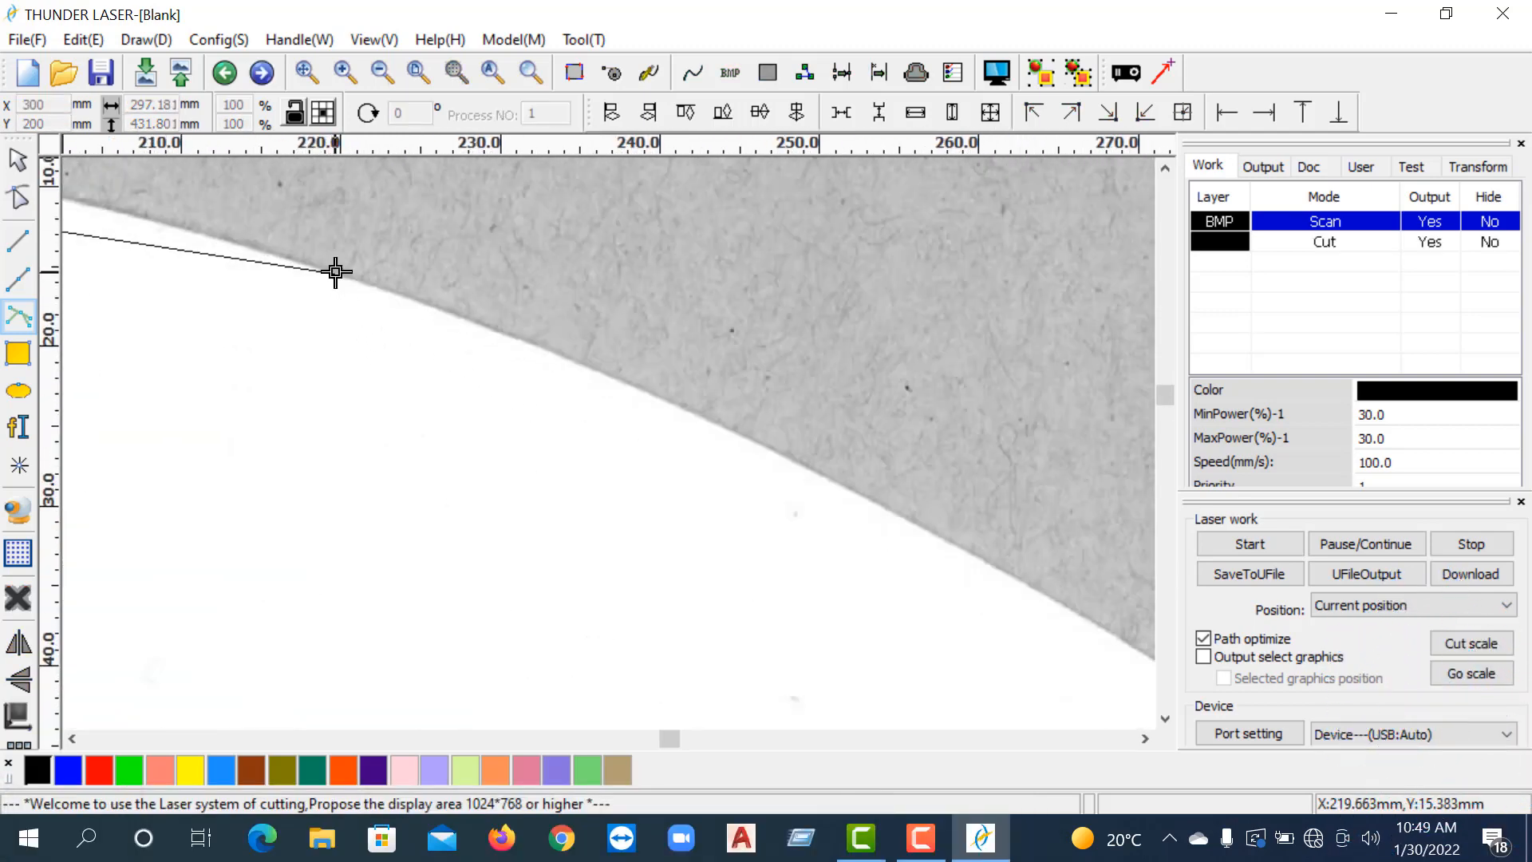
left_click(334, 276)
right_click(335, 275)
scroll(339, 281, "down", 3)
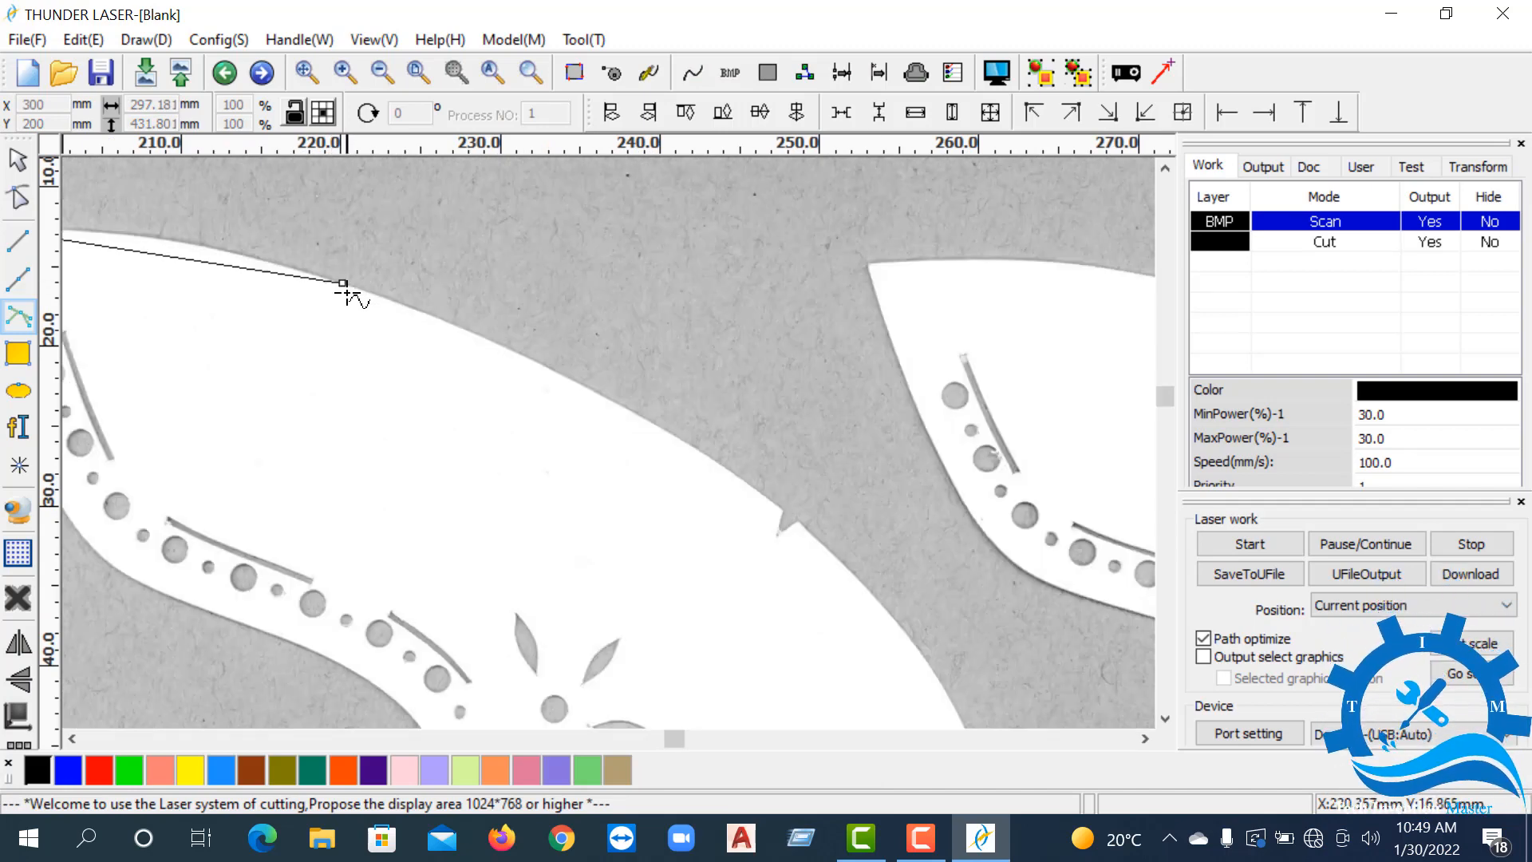
scroll(542, 394, "up", 2)
scroll(531, 355, "up", 2)
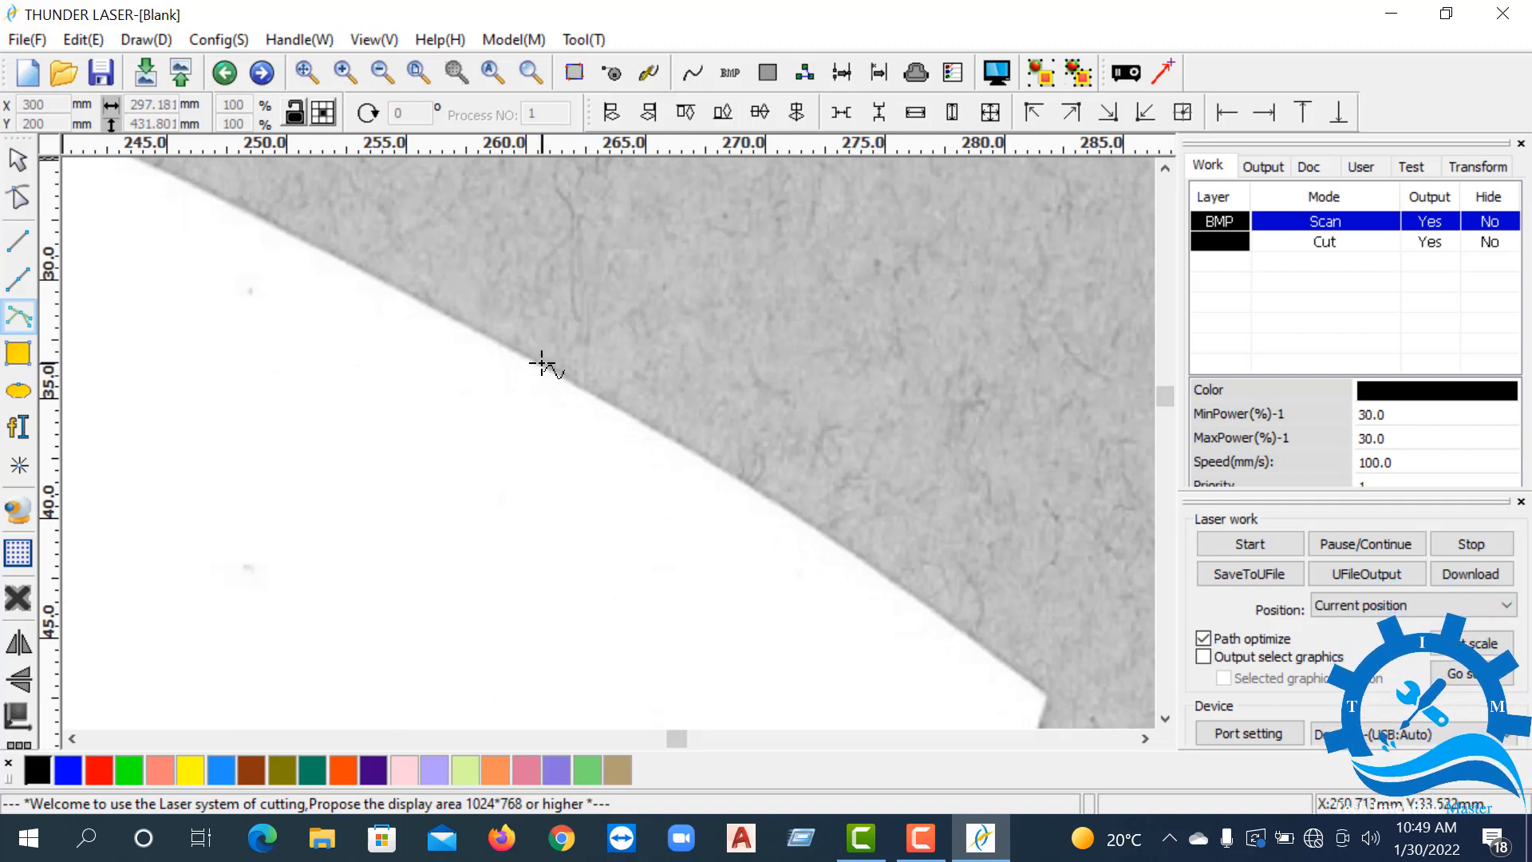
scroll(441, 260, "down", 3)
scroll(614, 404, "up", 3)
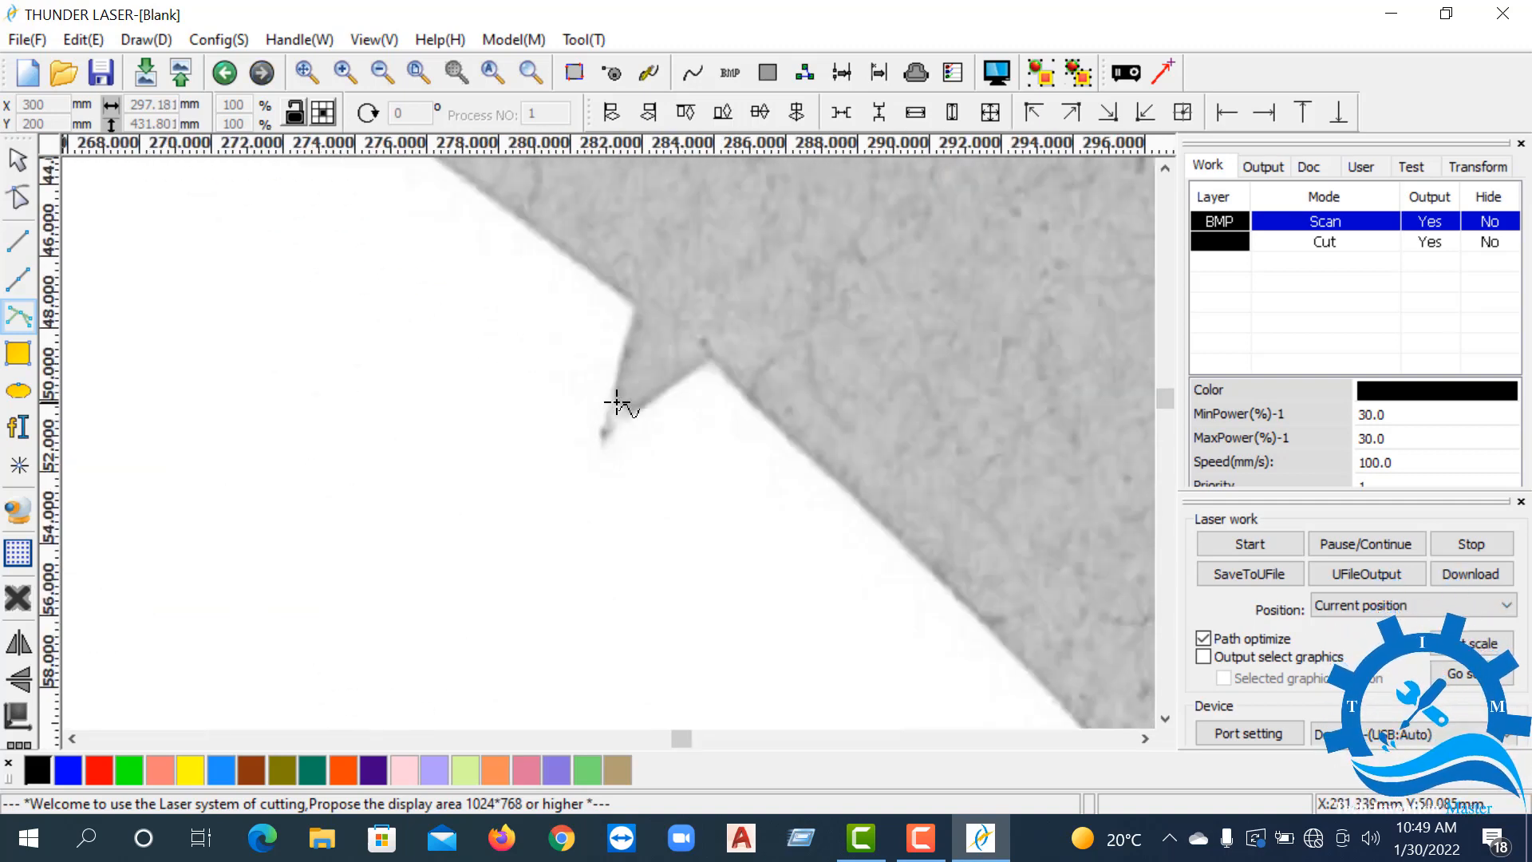
left_click(635, 305)
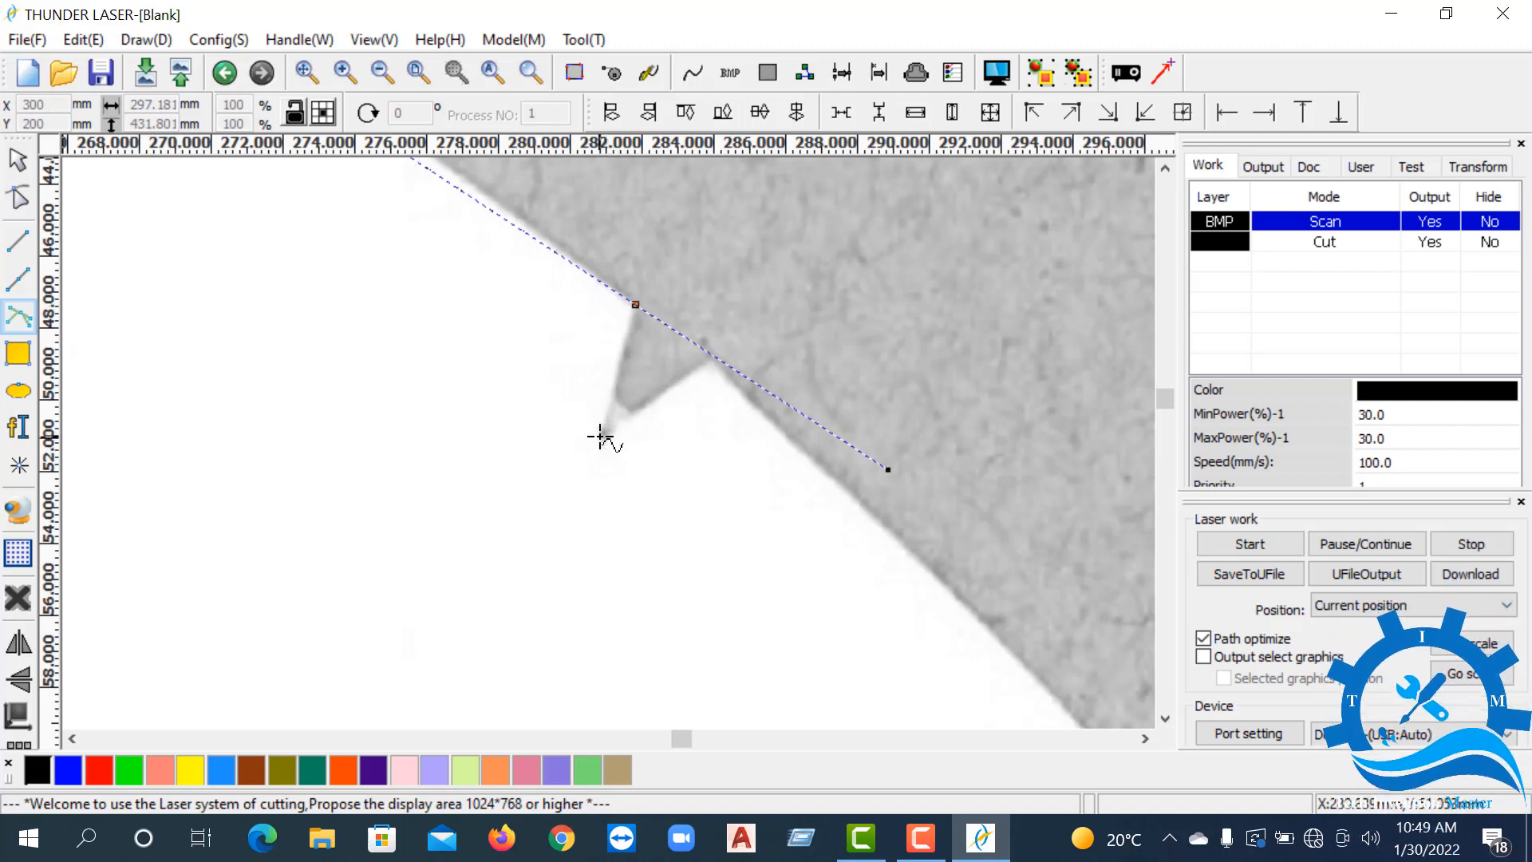
- Trace the small V-shaped notch with points at its inner tip and its far outer corner
left_click(603, 430)
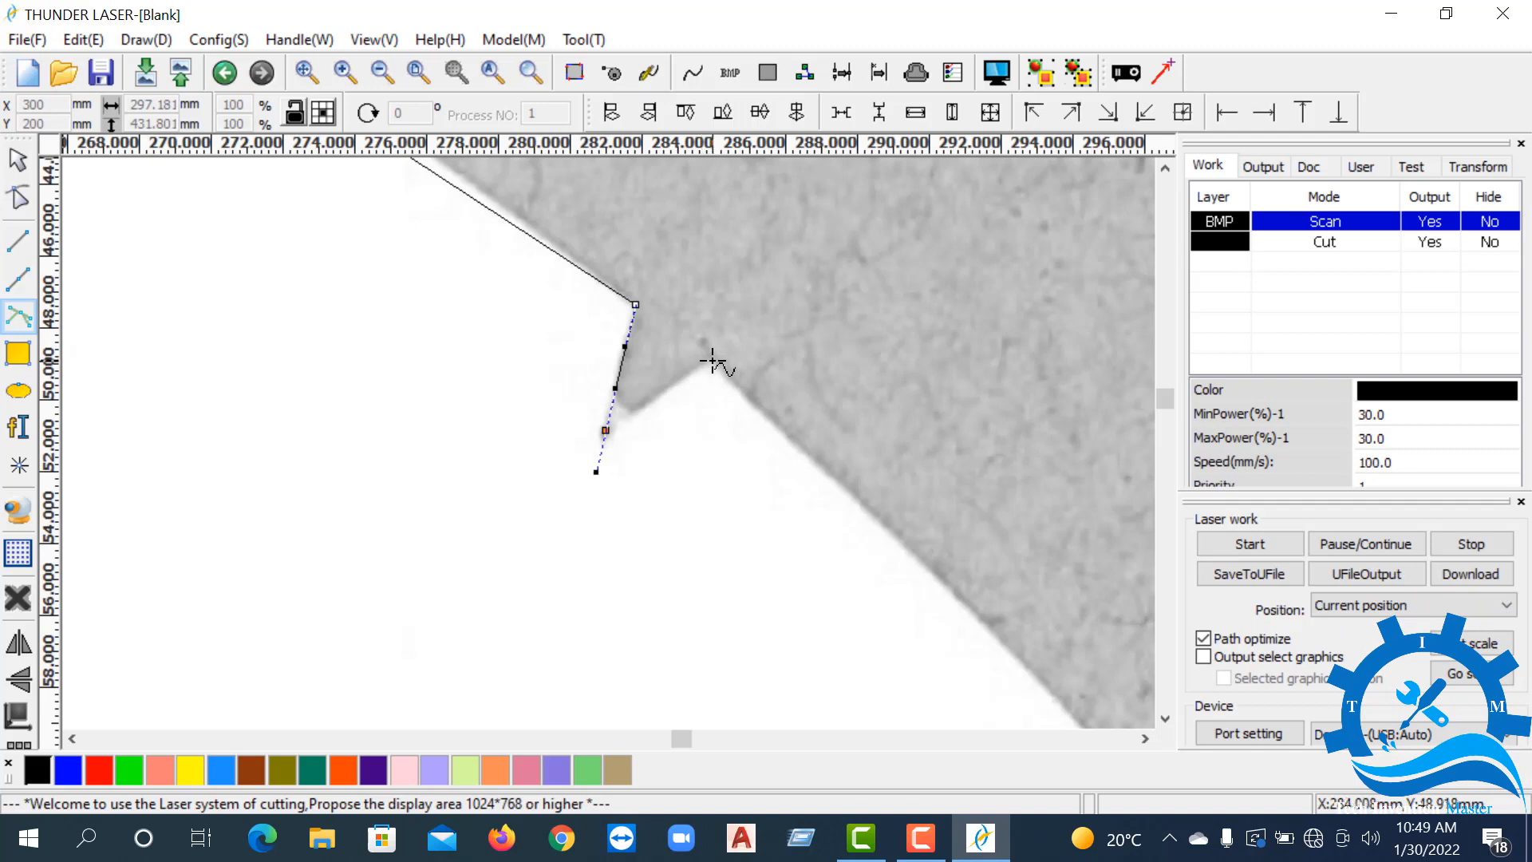
left_click(713, 360)
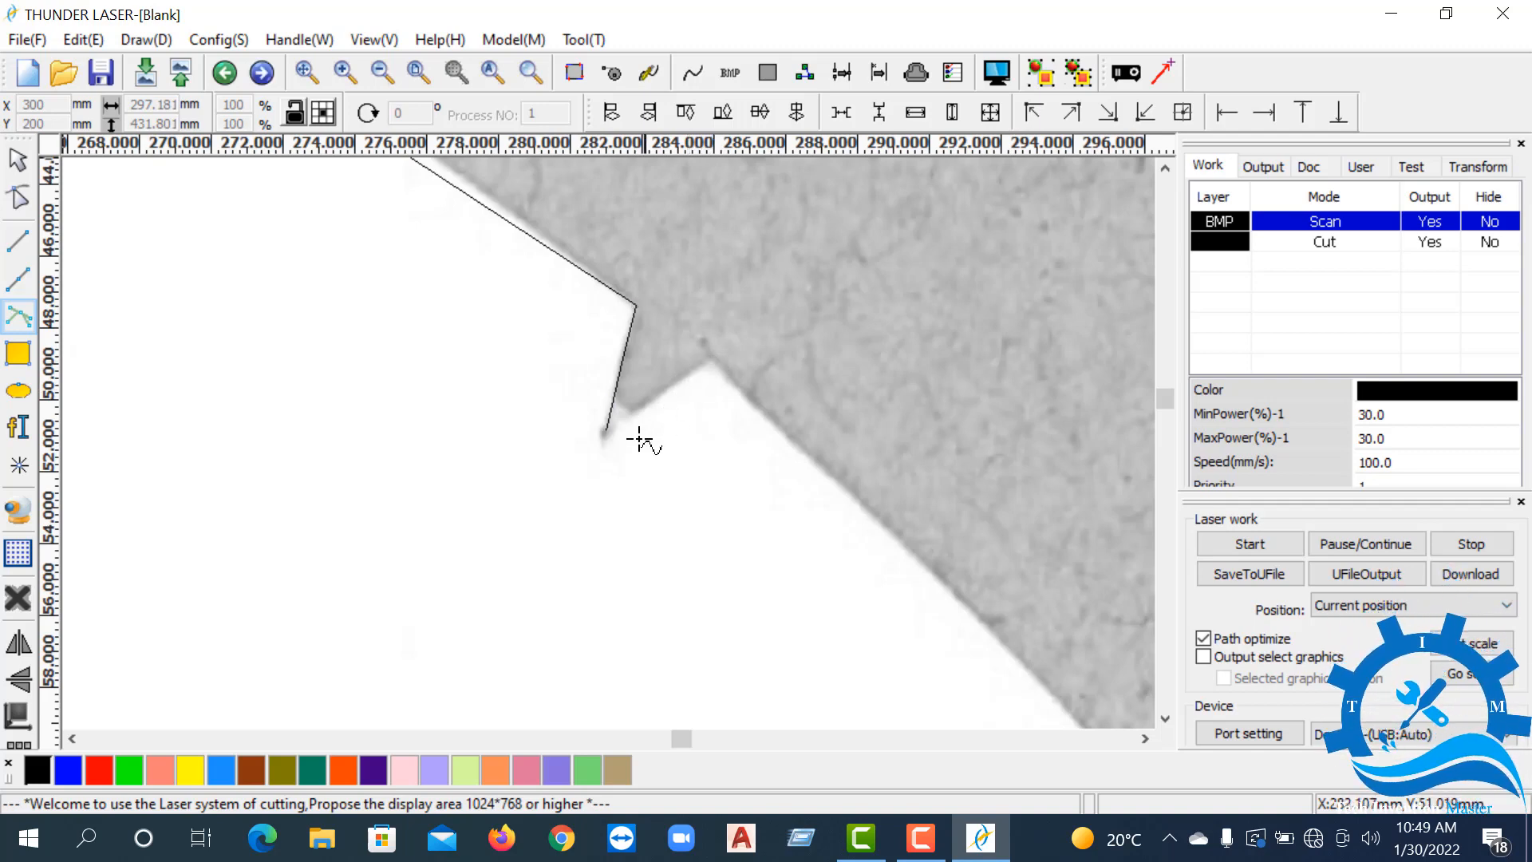
left_click(606, 430)
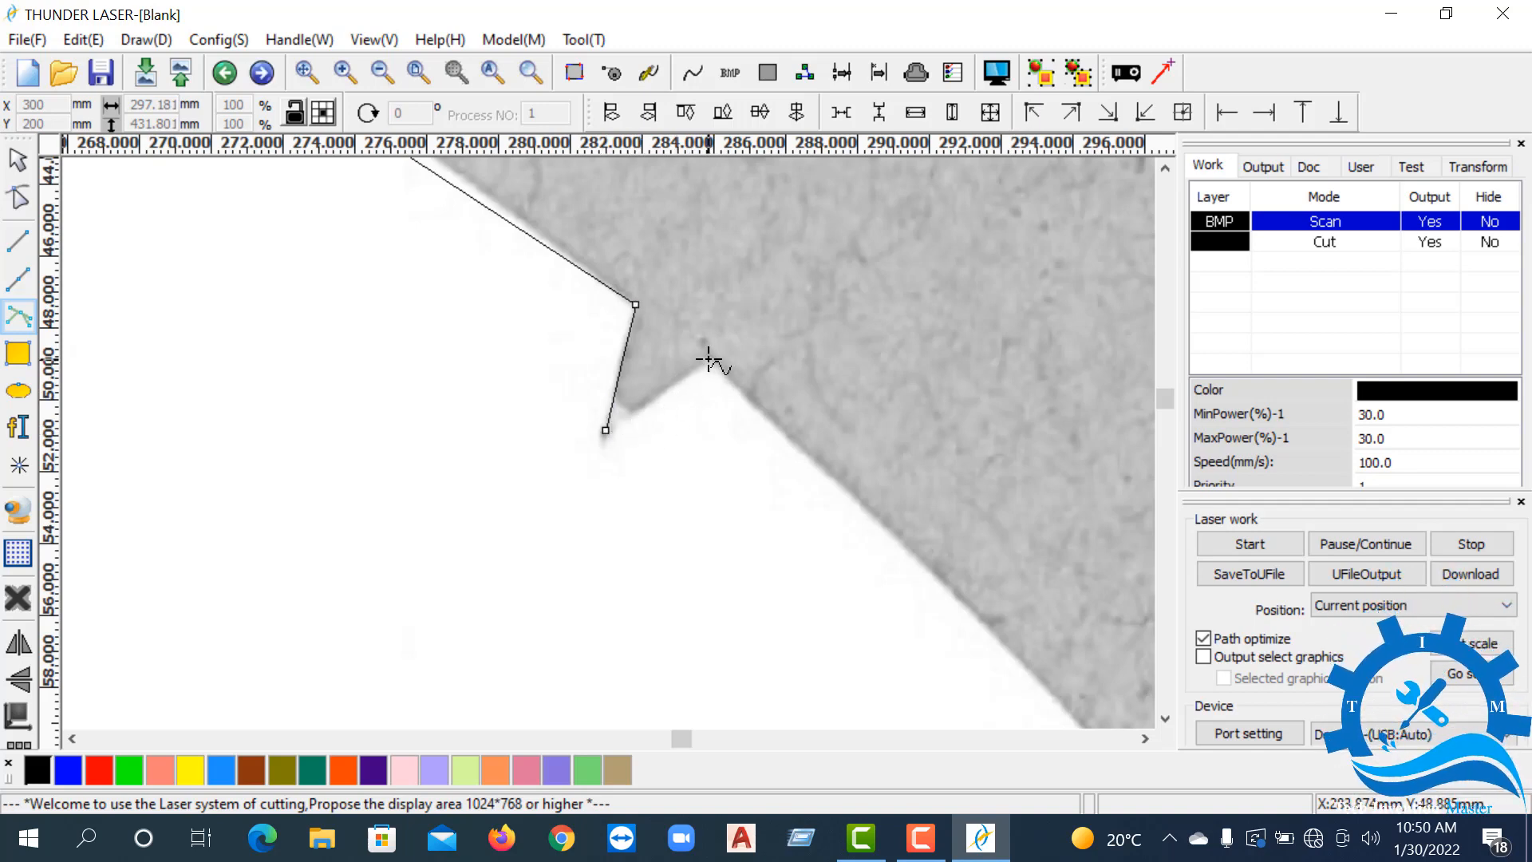
scroll(625, 325, "down", 1)
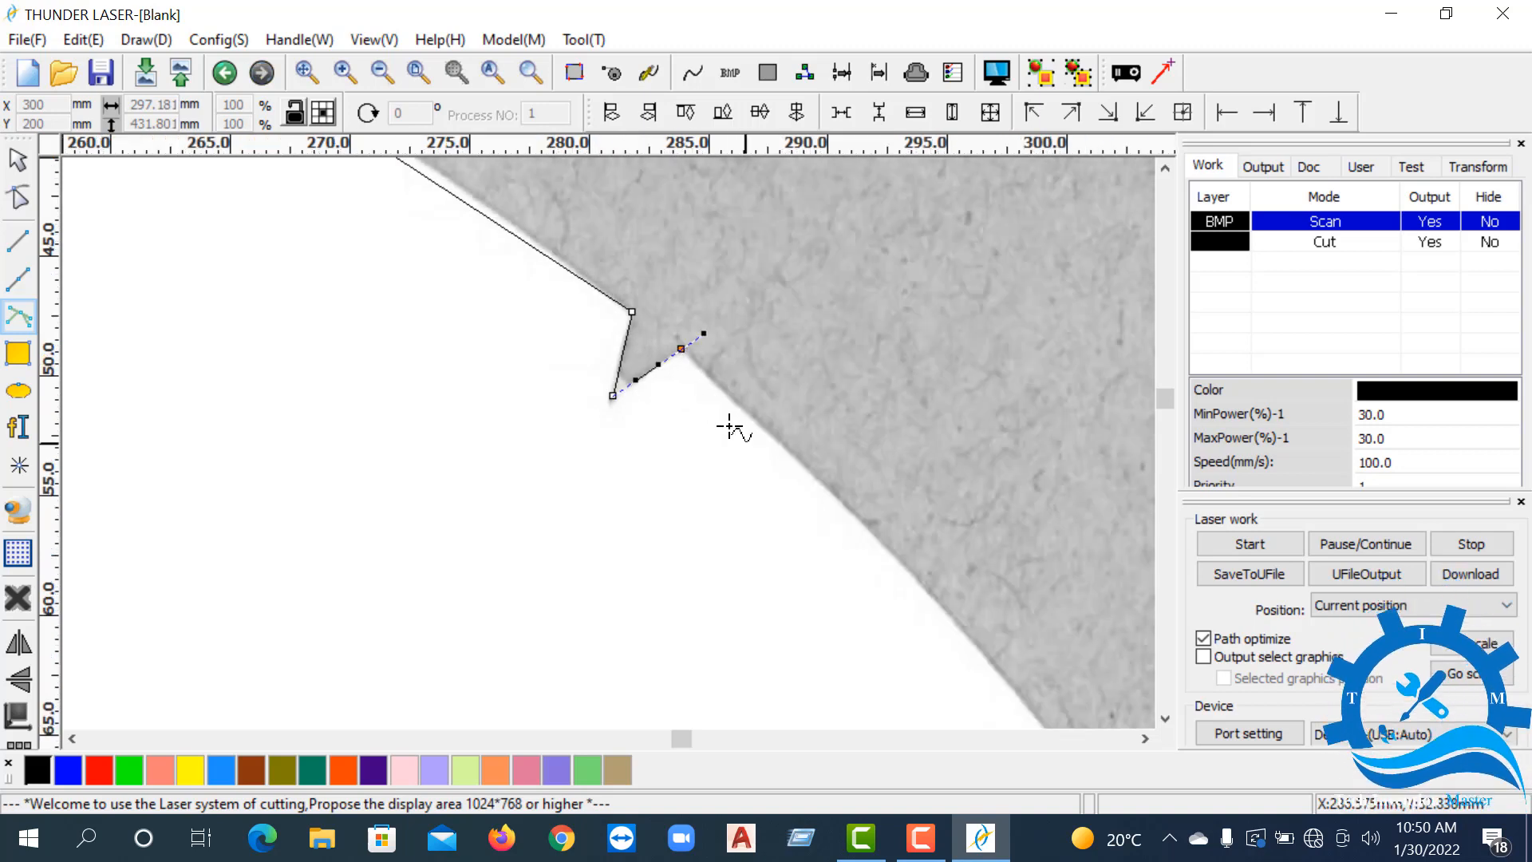
- Continue the curve down the outer edge, with points at about X 299, Y 65 mm and just above the centre-line notch
scroll(525, 280, "down", 4)
scroll(626, 368, "up", 5)
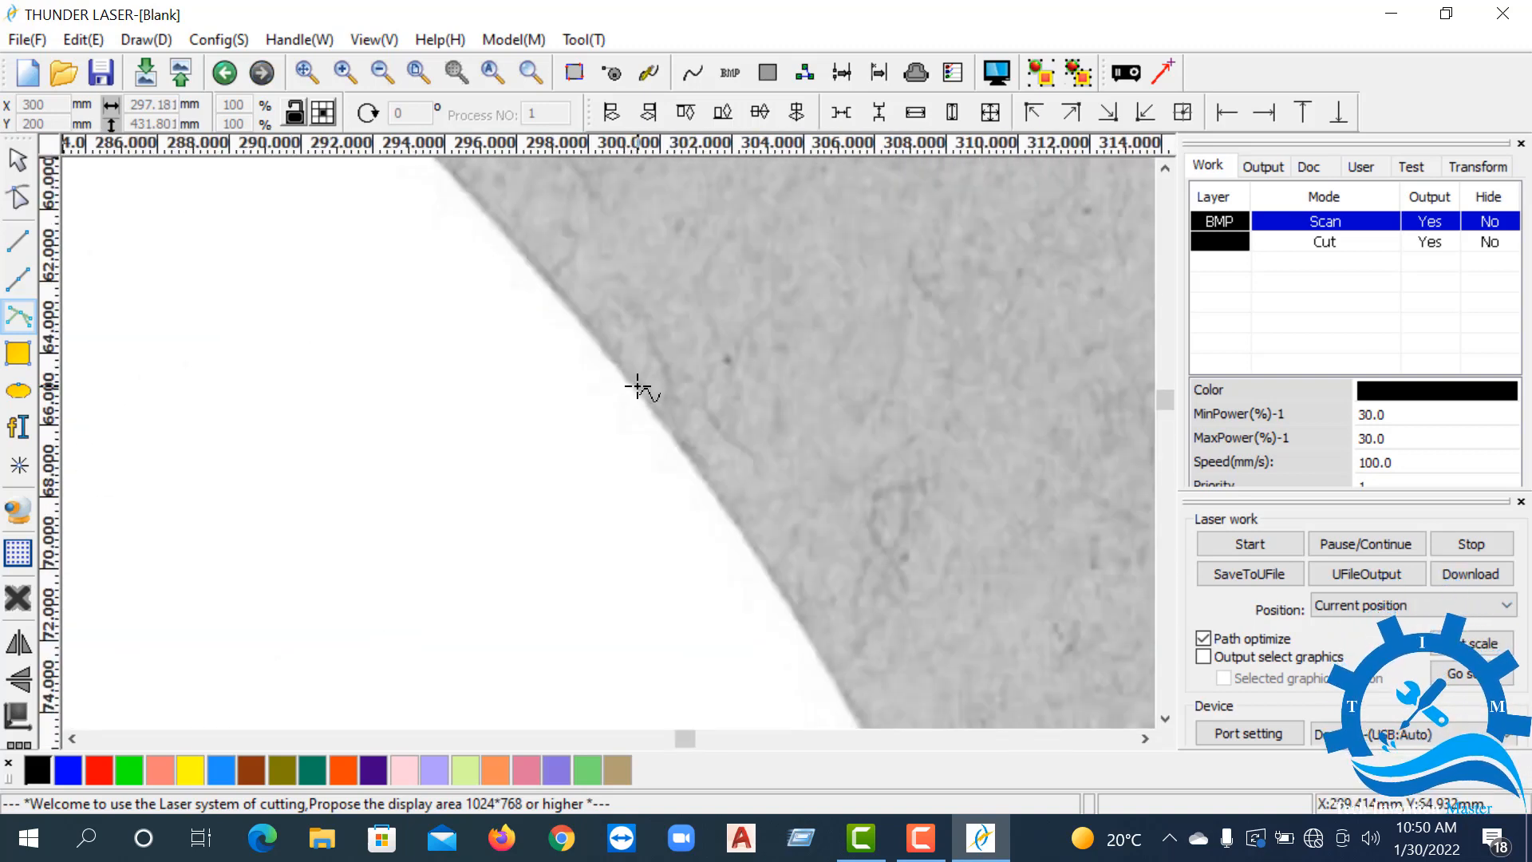
scroll(639, 387, "up", 1)
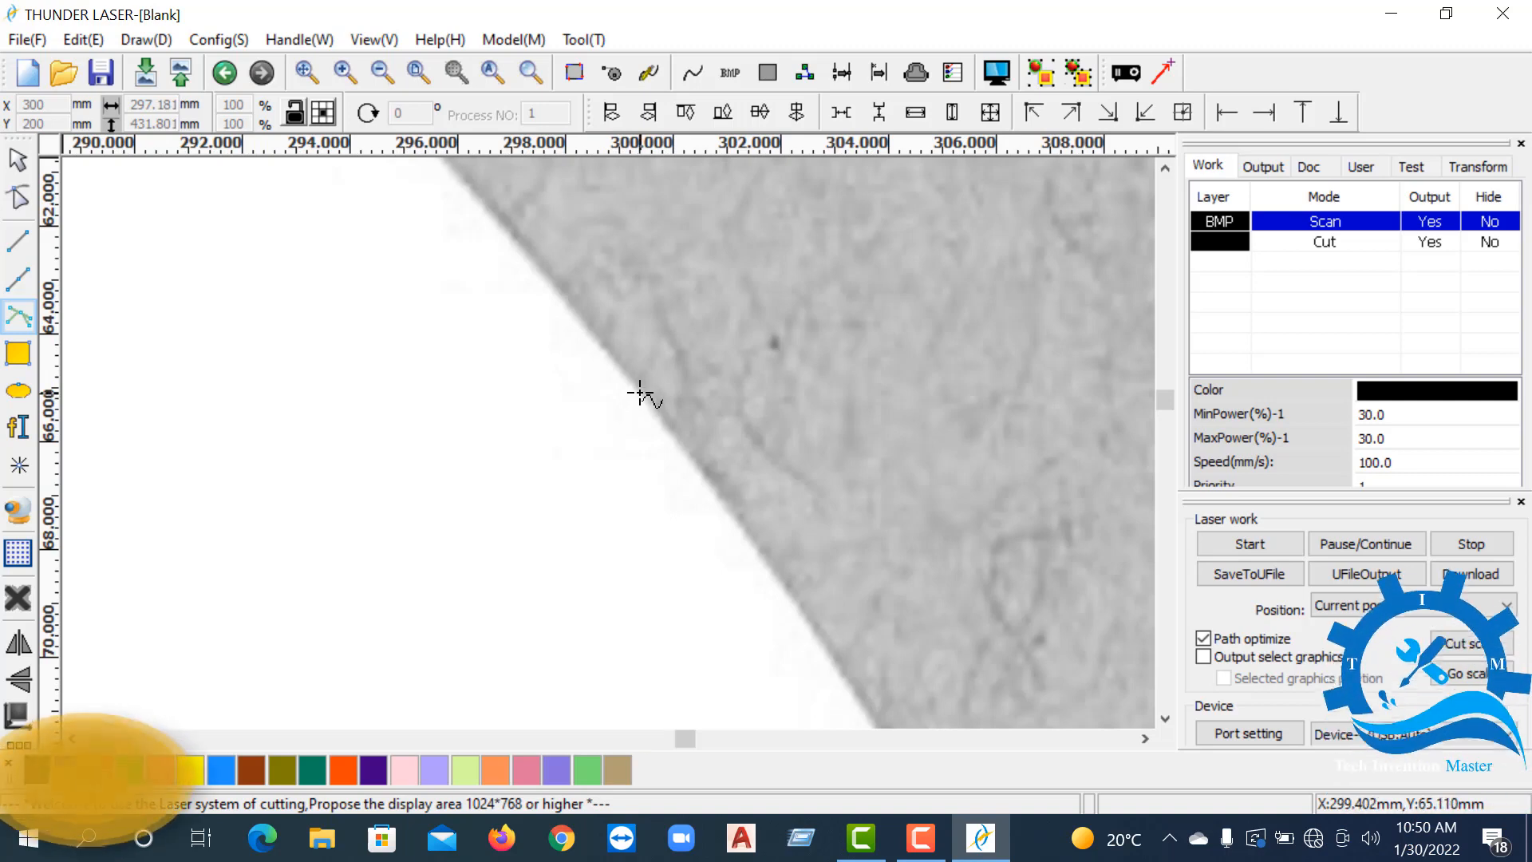
scroll(636, 267, "down", 5)
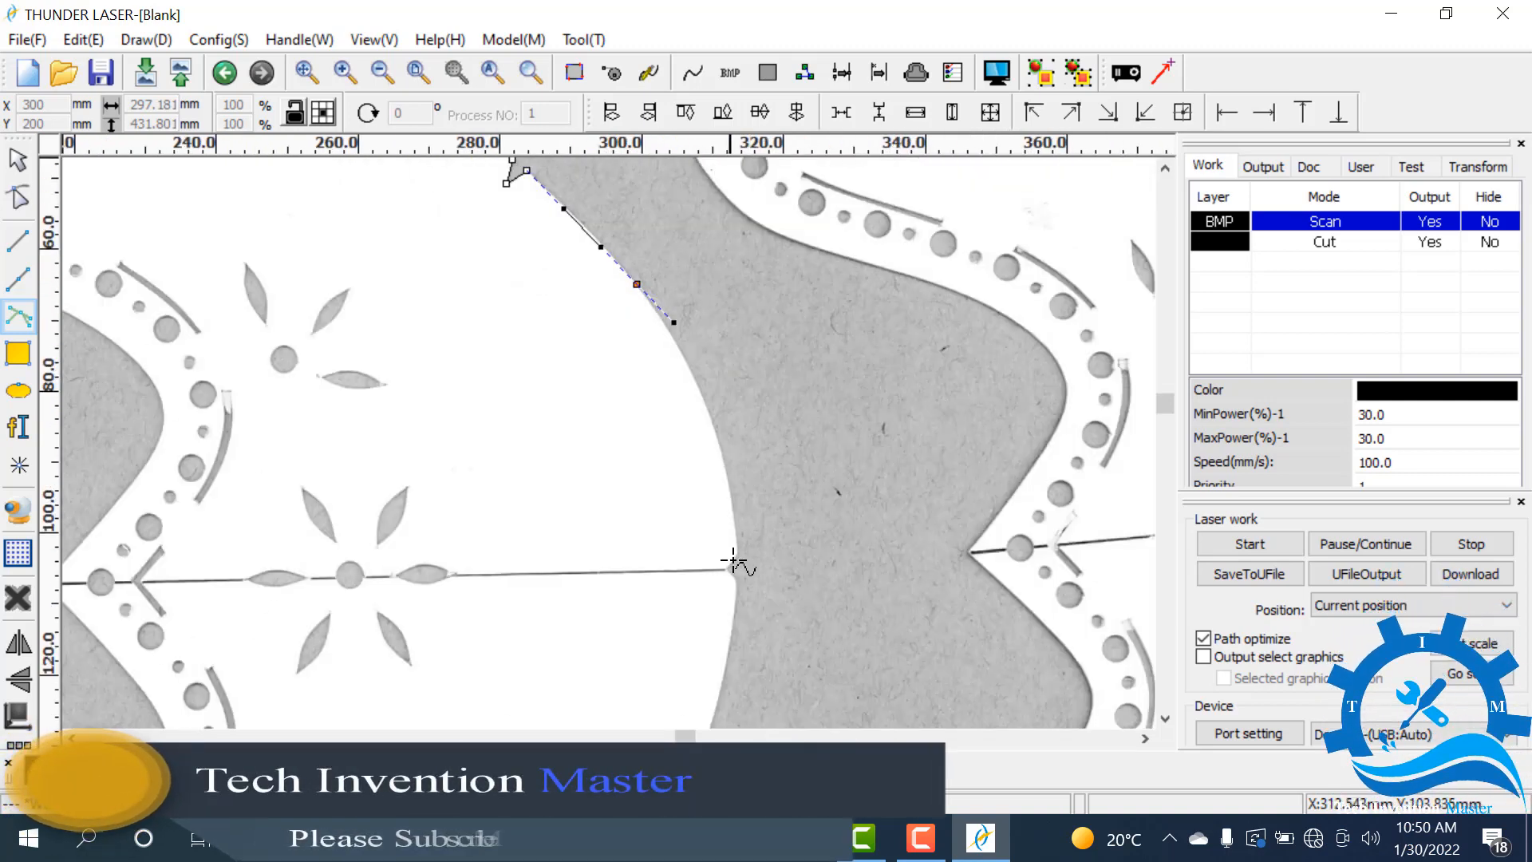
scroll(733, 561, "up", 5)
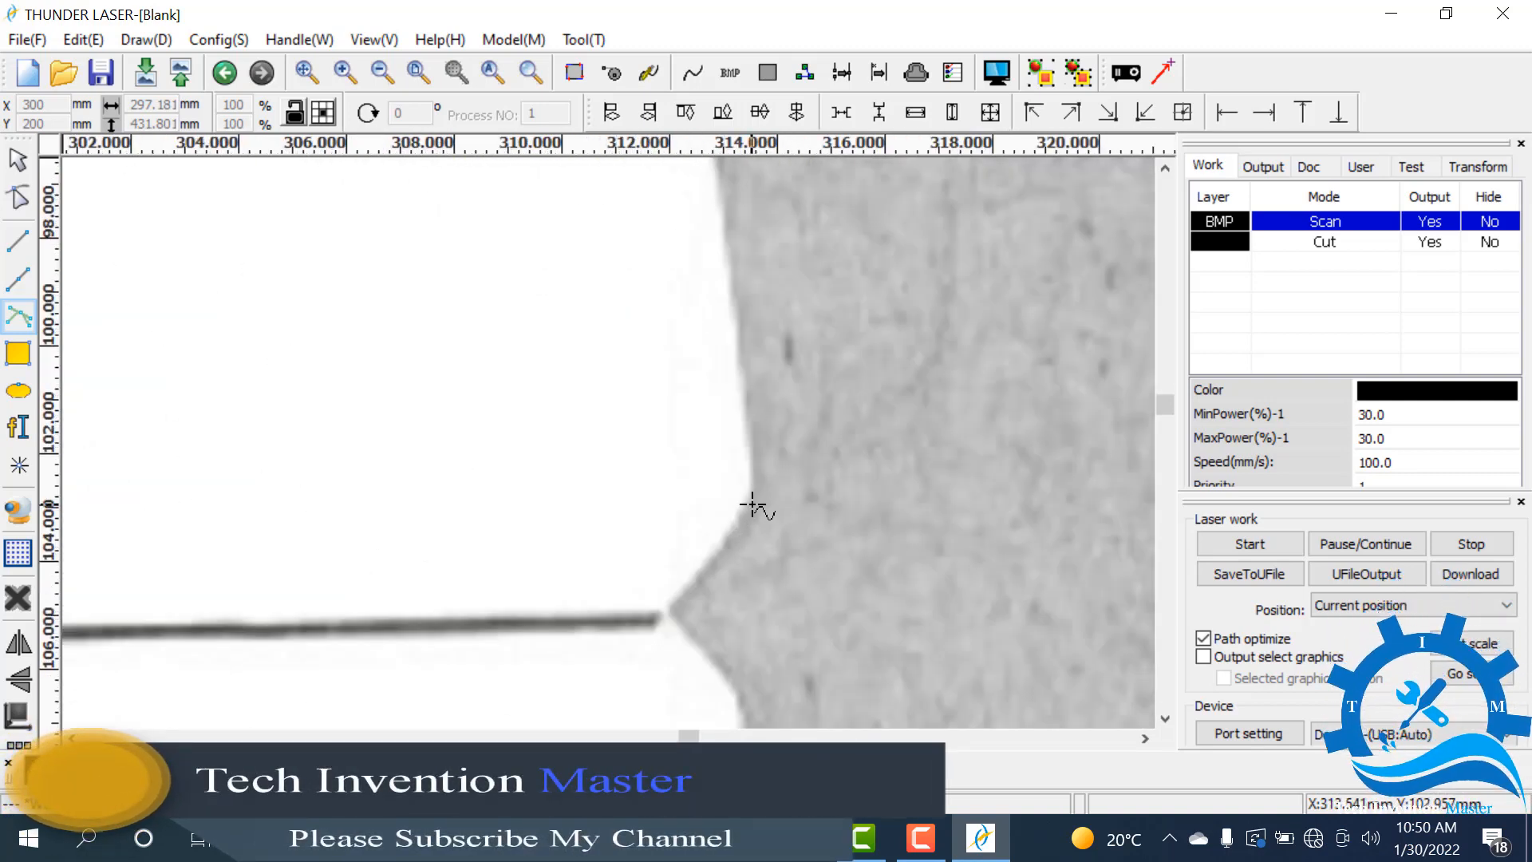
scroll(746, 402, "down", 6)
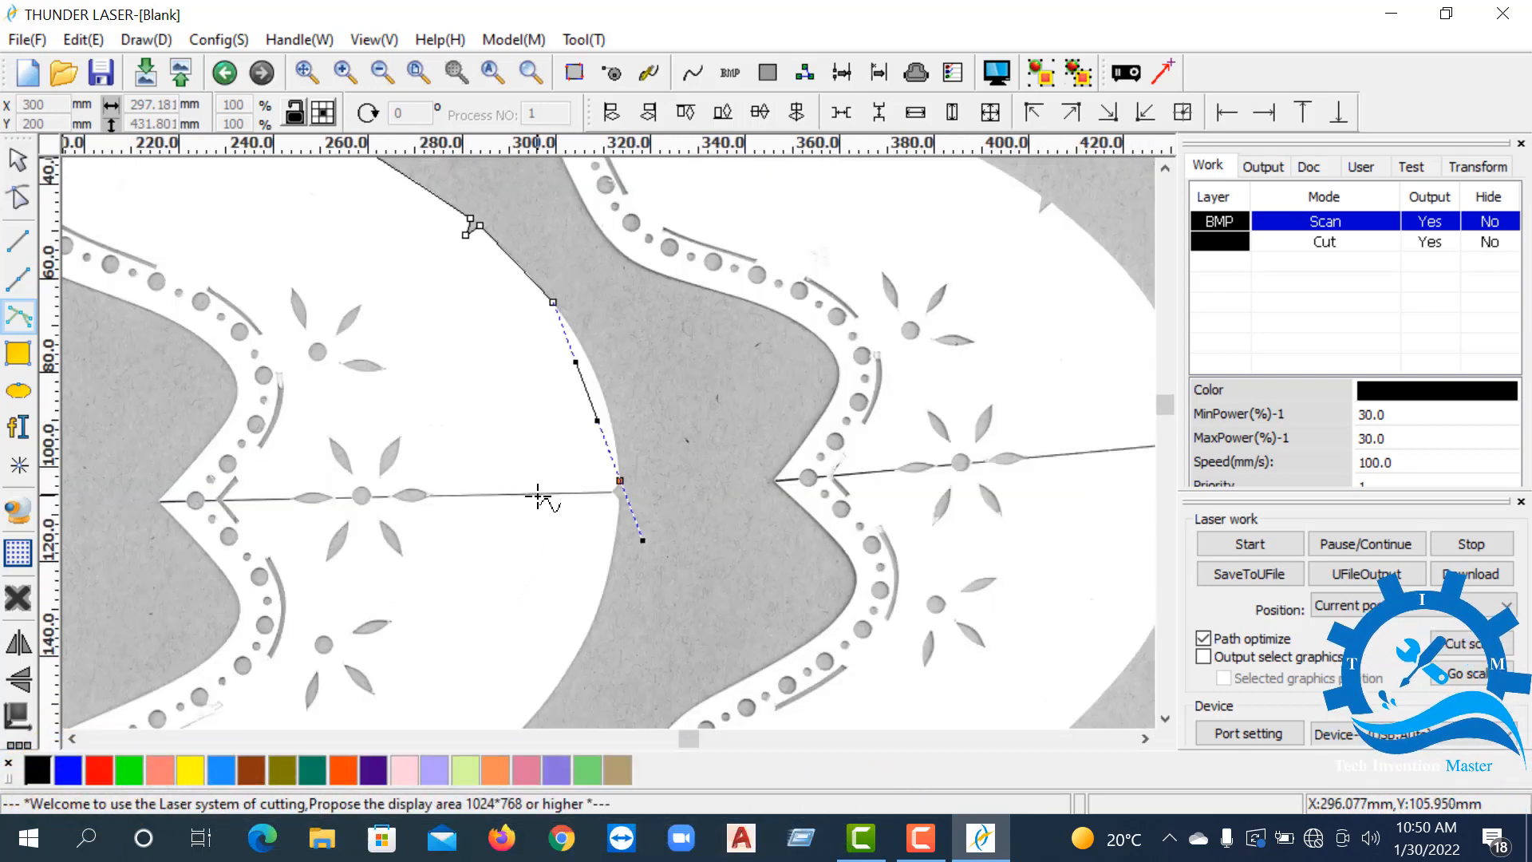
- Check the traced curve against the template's outer edge, over the whole shape and close up below the V-shaped notch
scroll(539, 501, "down", 2)
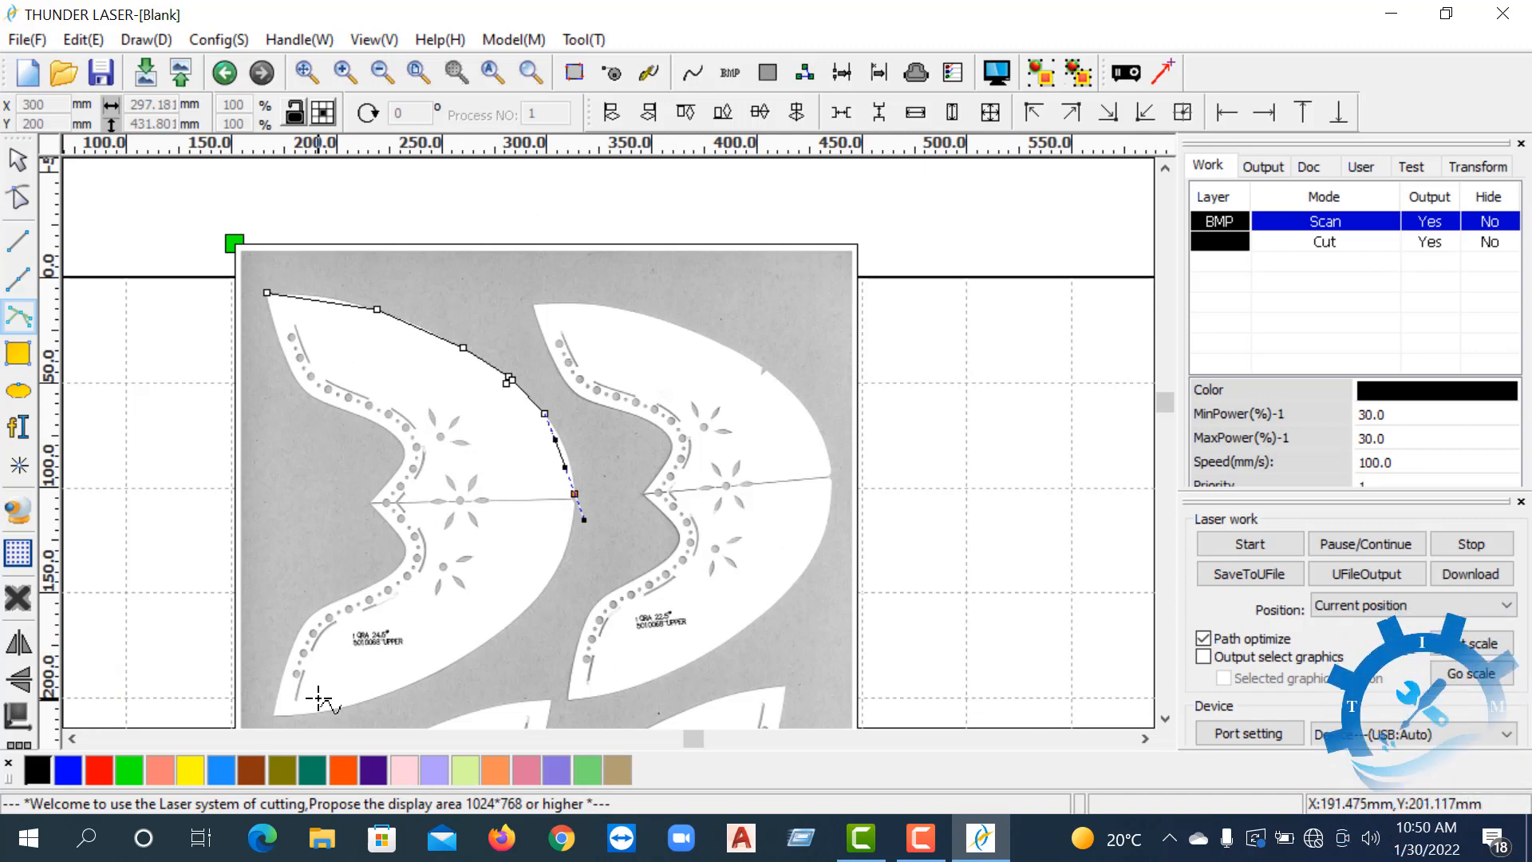
scroll(319, 699, "down", 1)
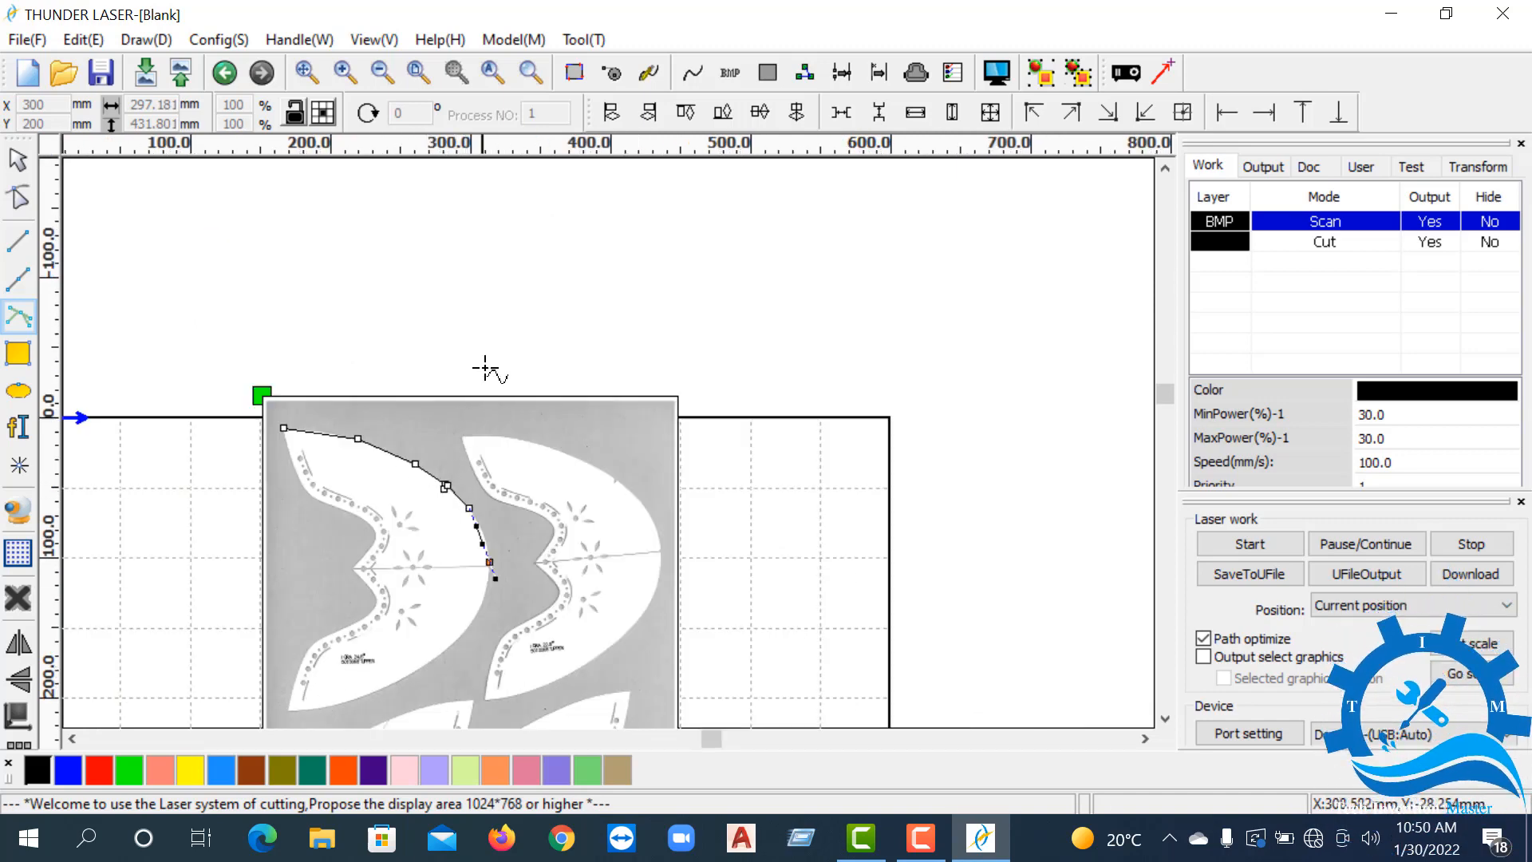
scroll(484, 369, "down", 1)
scroll(479, 342, "down", 1)
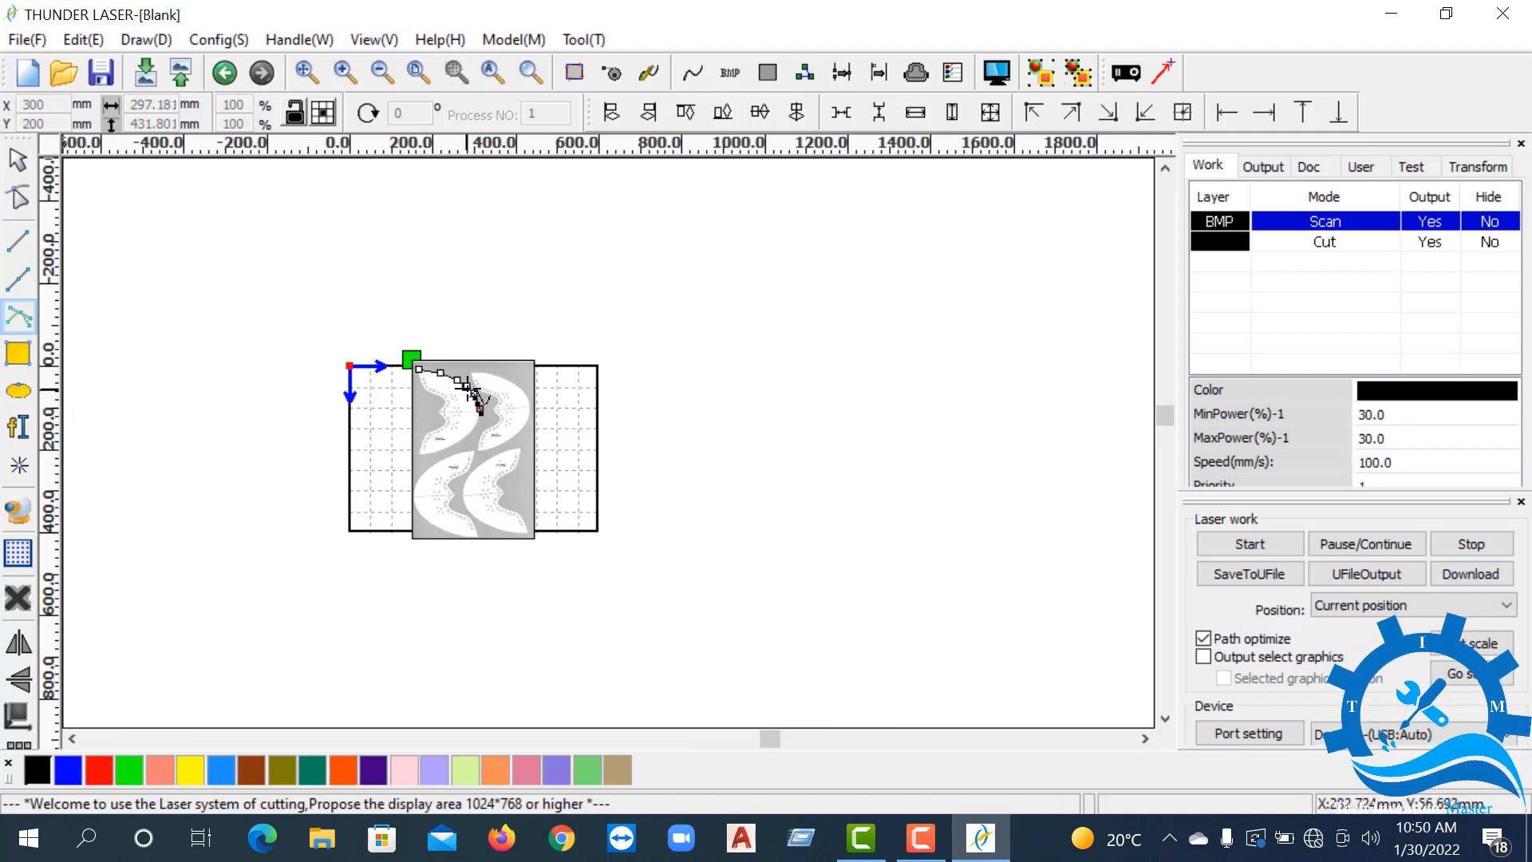
scroll(466, 385, "up", 3)
scroll(468, 387, "up", 2)
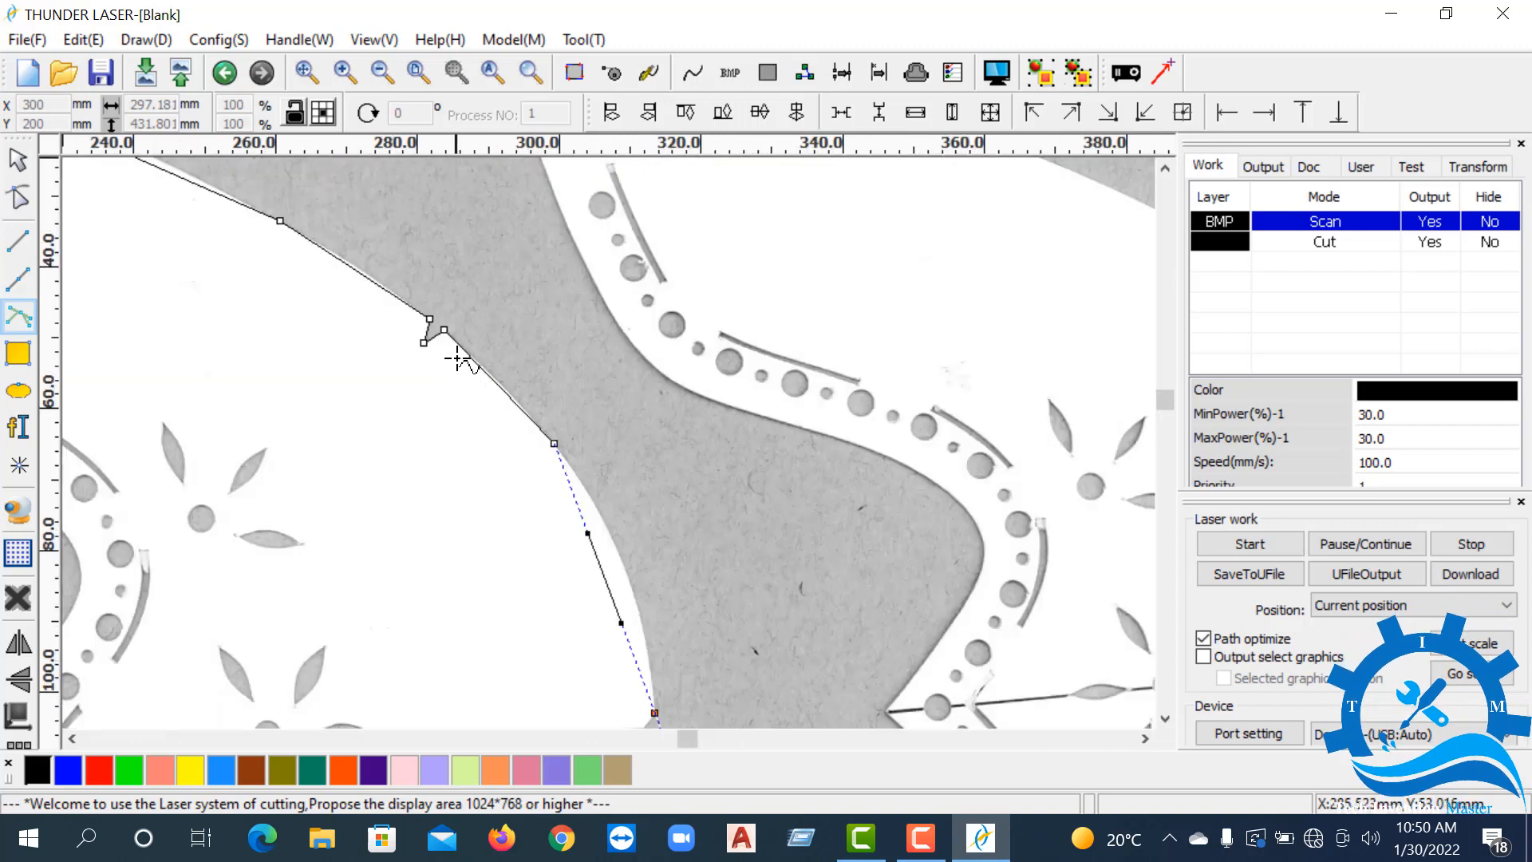
scroll(456, 359, "up", 3)
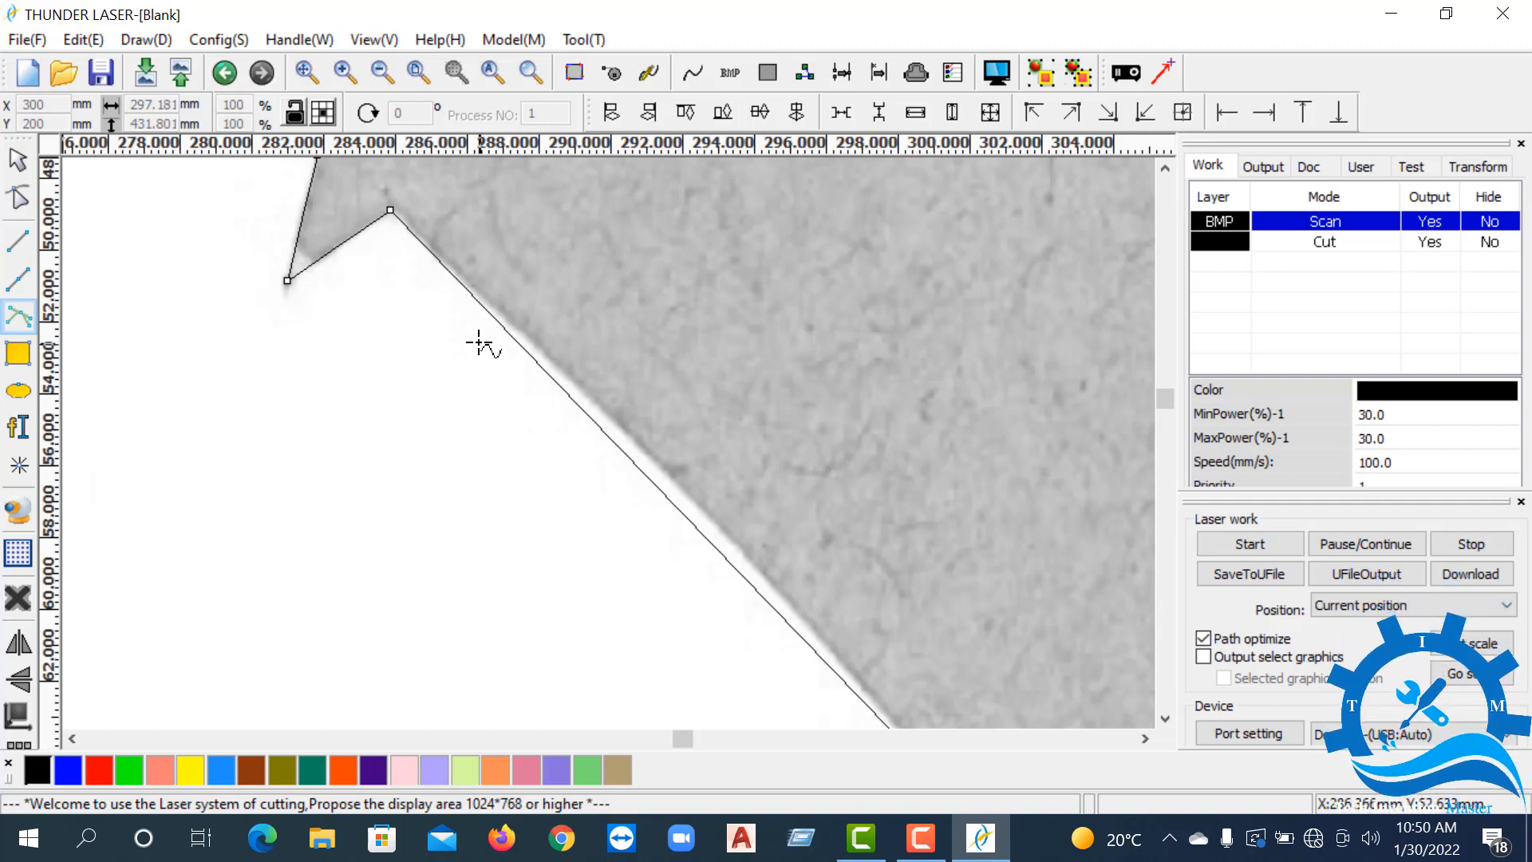
- Continue the curve past the centre-line notch and along the lower outer edge to the template's lower tip
scroll(477, 338, "down", 3)
scroll(456, 315, "down", 2)
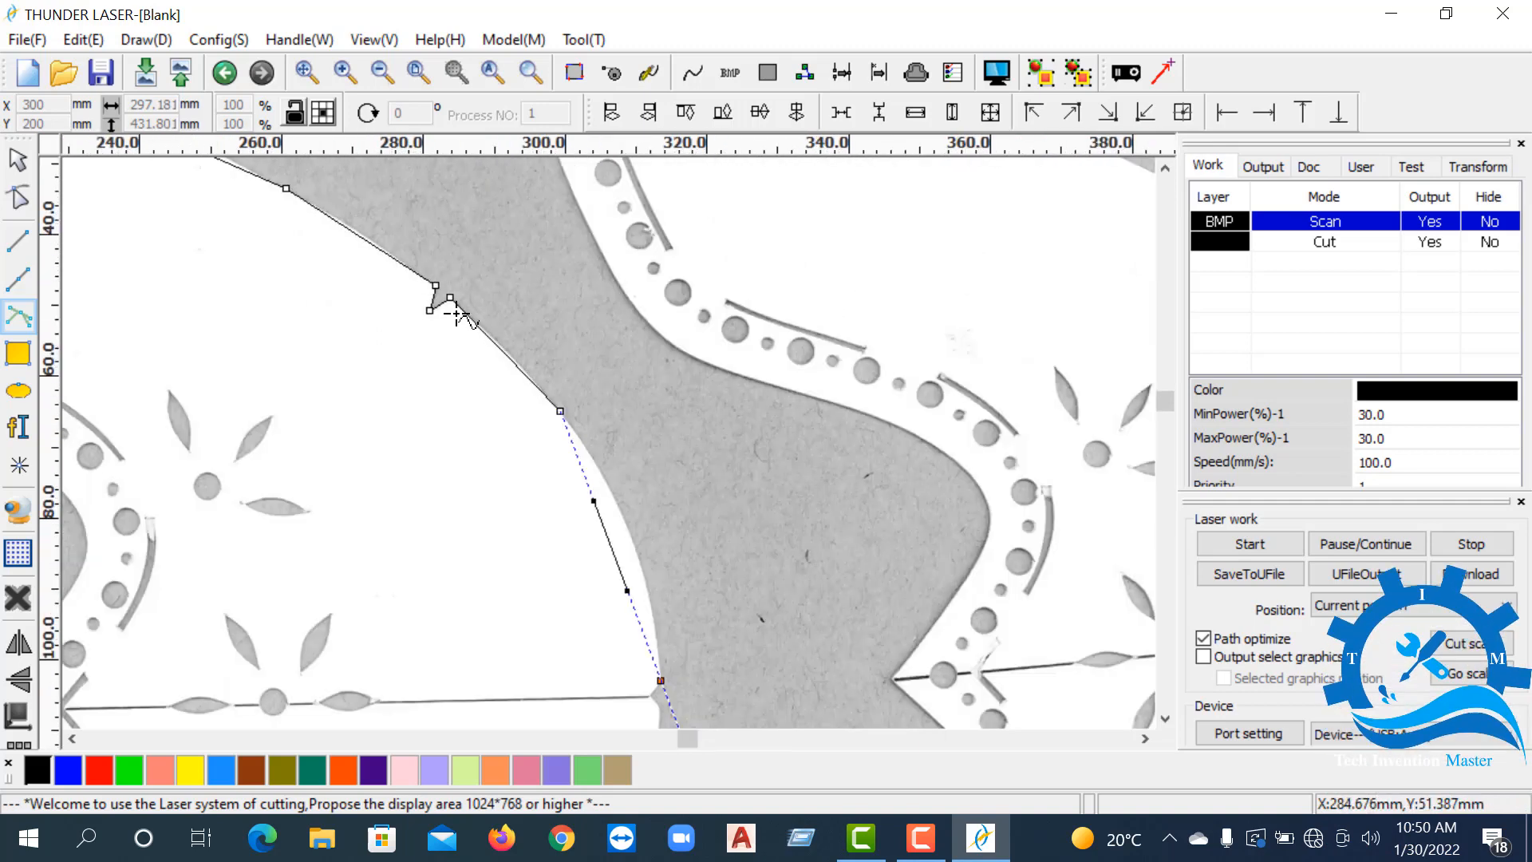
scroll(453, 318, "down", 5)
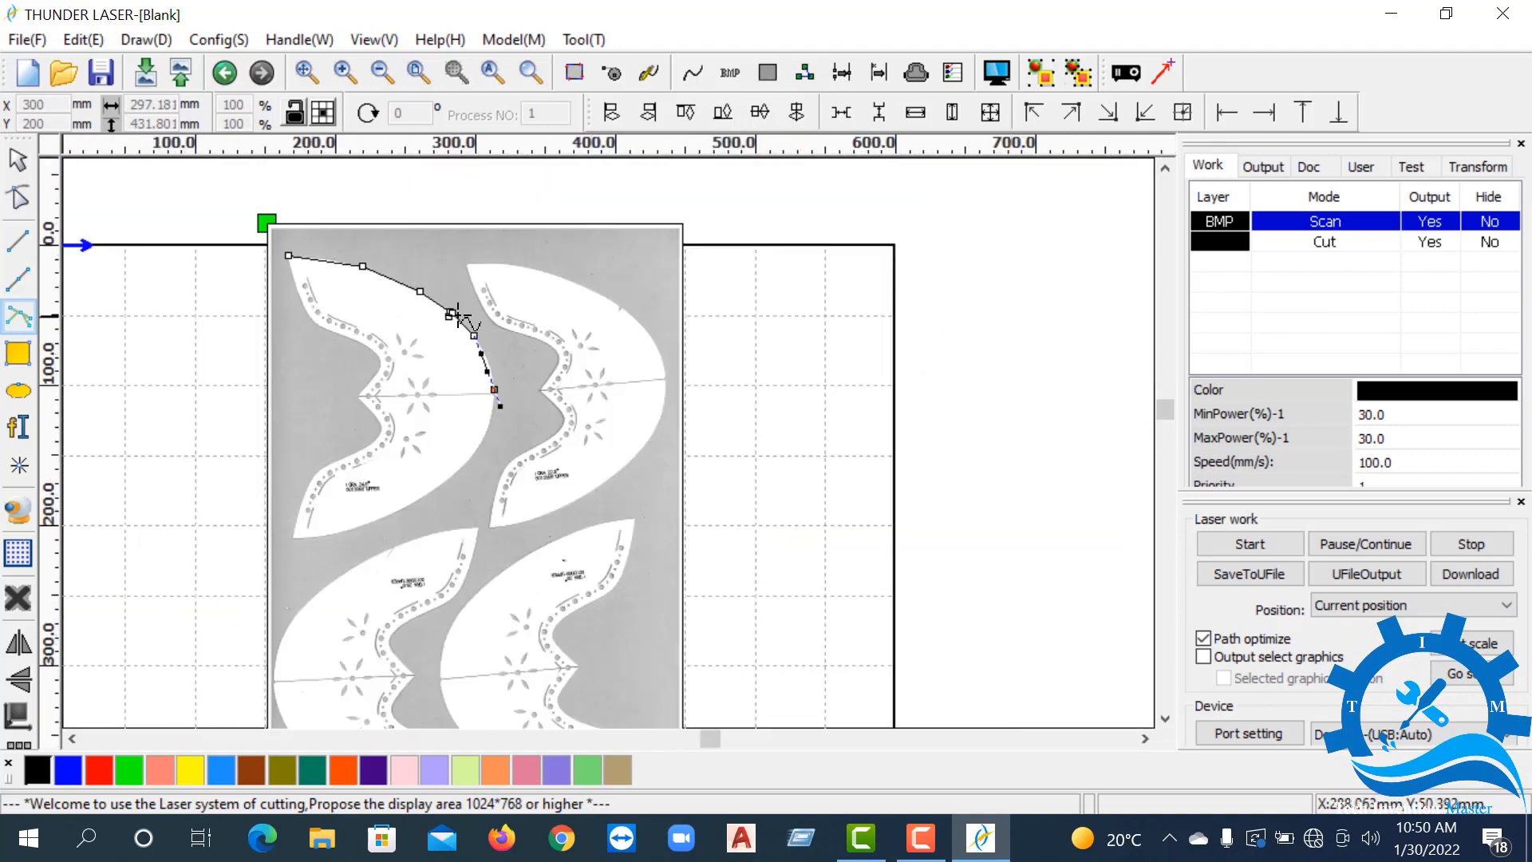
scroll(476, 393, "up", 5)
scroll(603, 408, "up", 3)
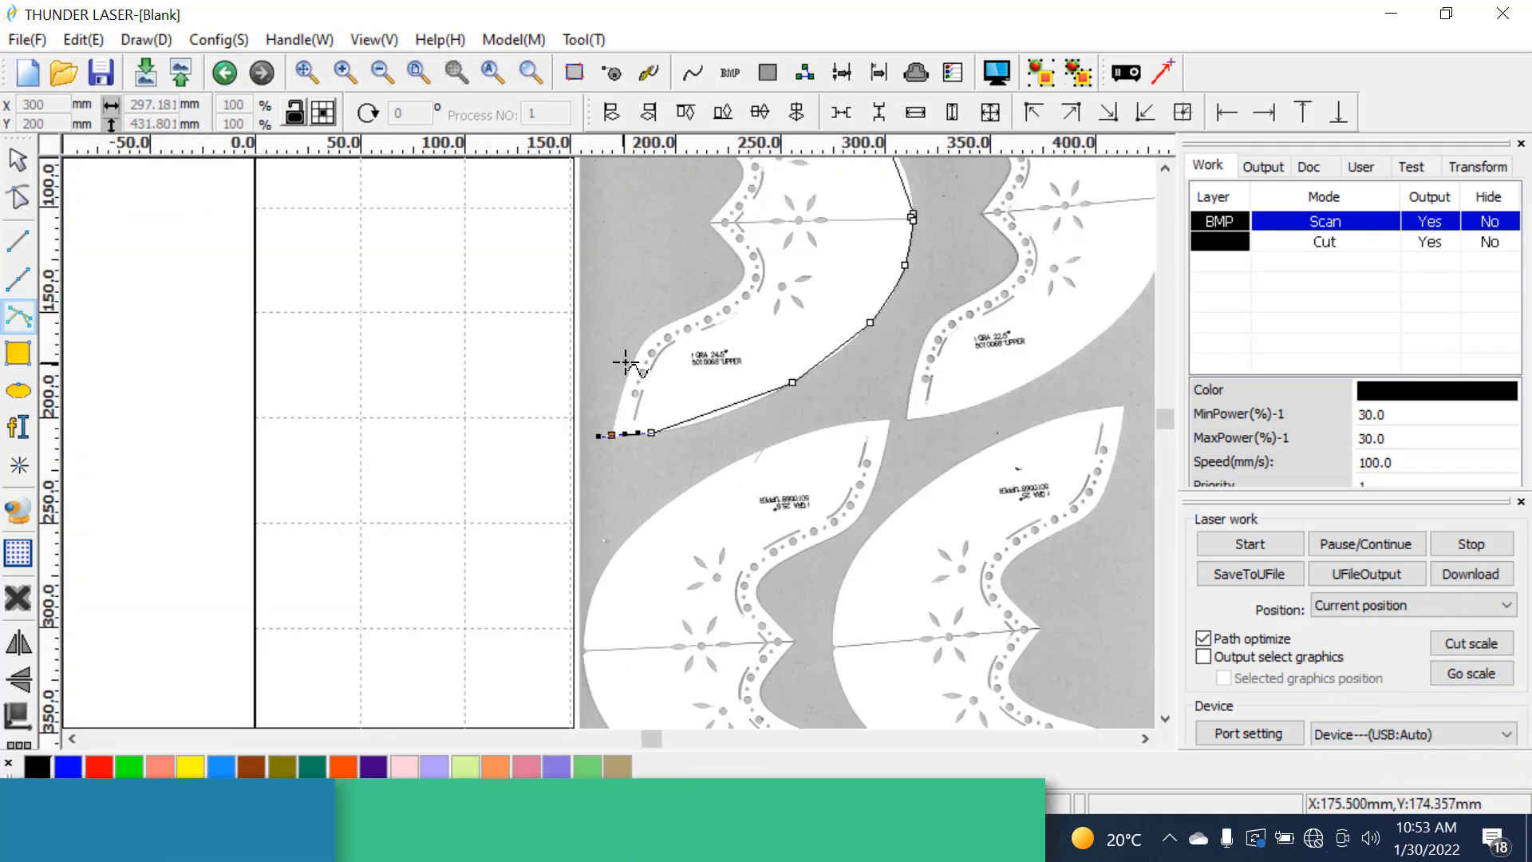
- Continue the curve up the inner edge from the lower tip, with points at about X 181, Y 171 mm and X 199, Y 154 mm
scroll(584, 330, "up", 5)
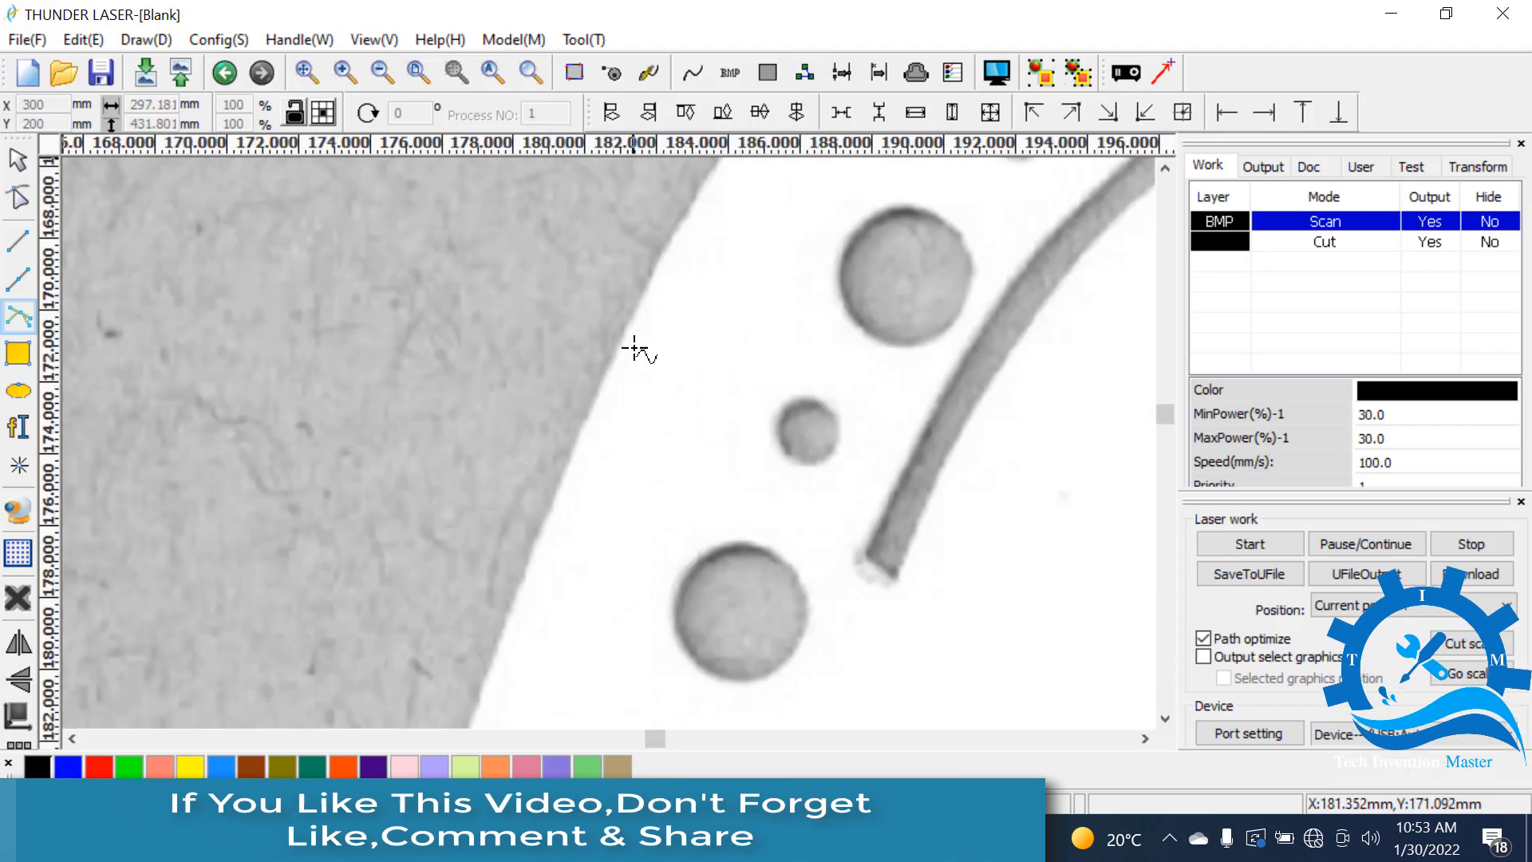
scroll(622, 342, "up", 3)
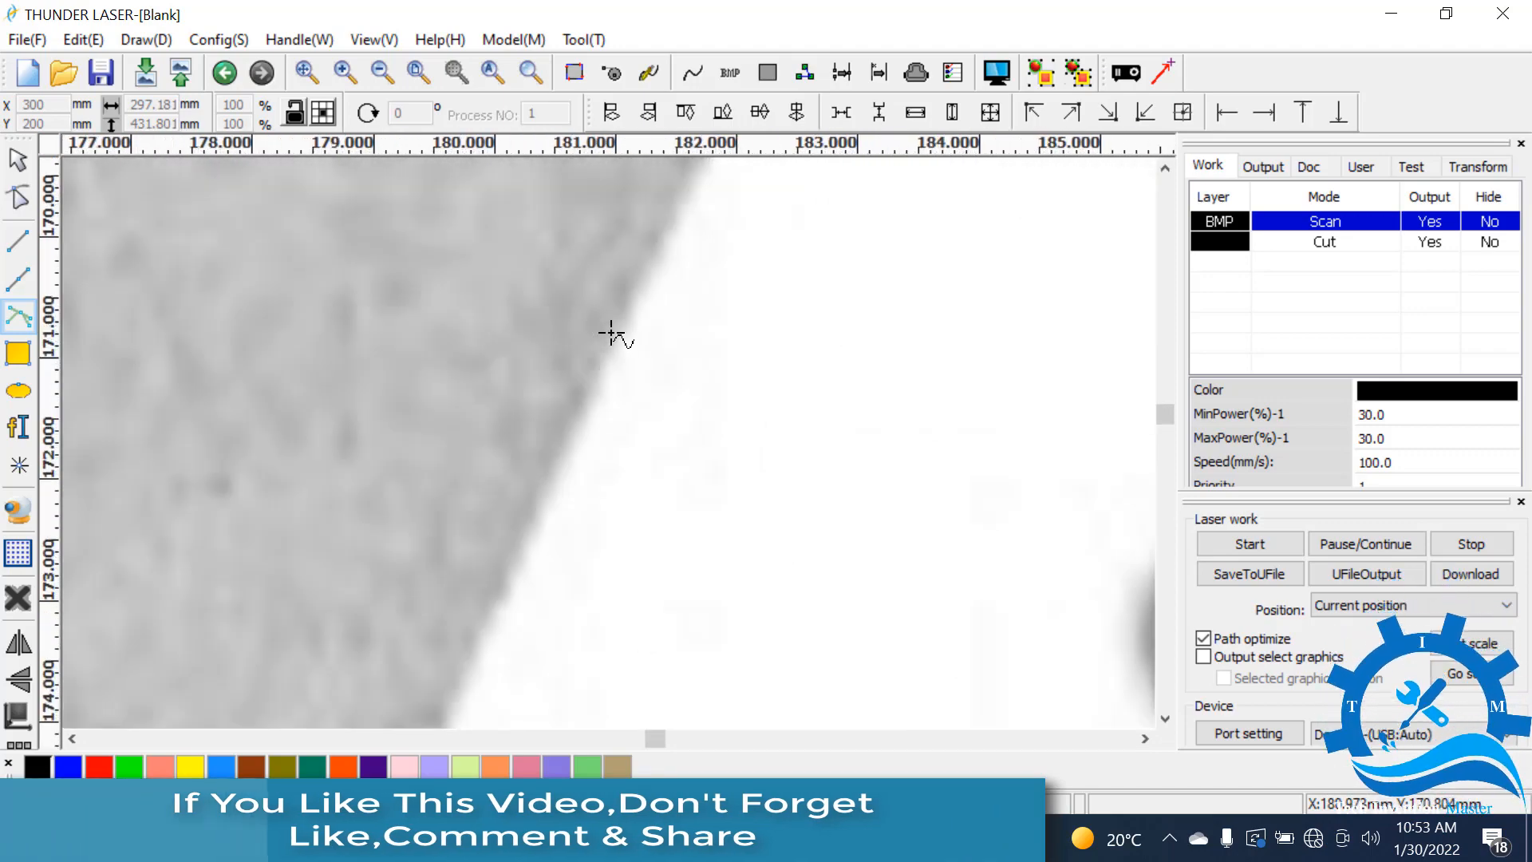
scroll(631, 419, "down", 6)
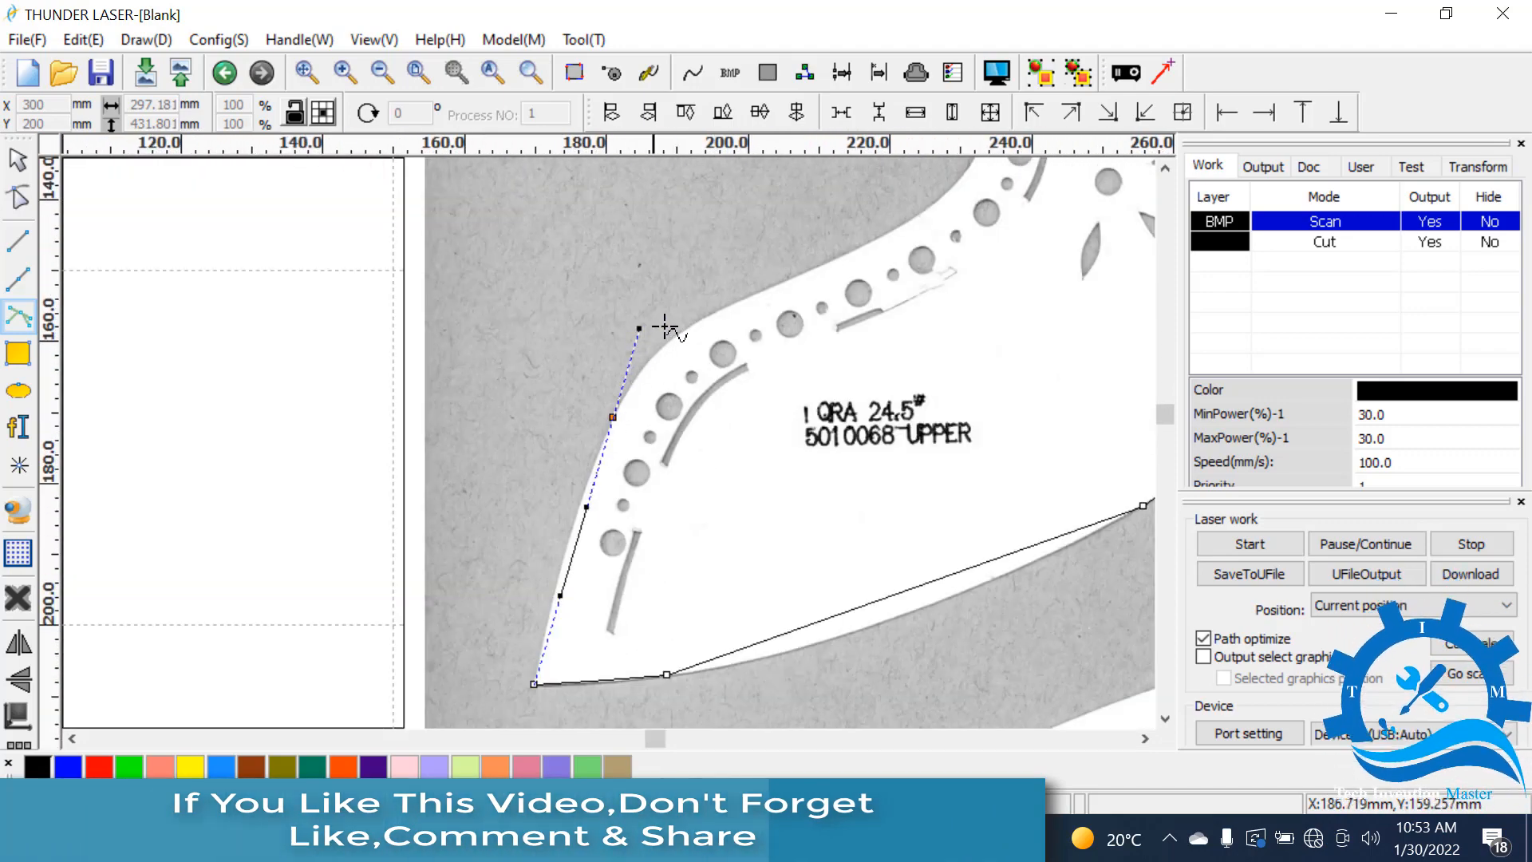
scroll(740, 298, "up", 2)
scroll(740, 297, "up", 2)
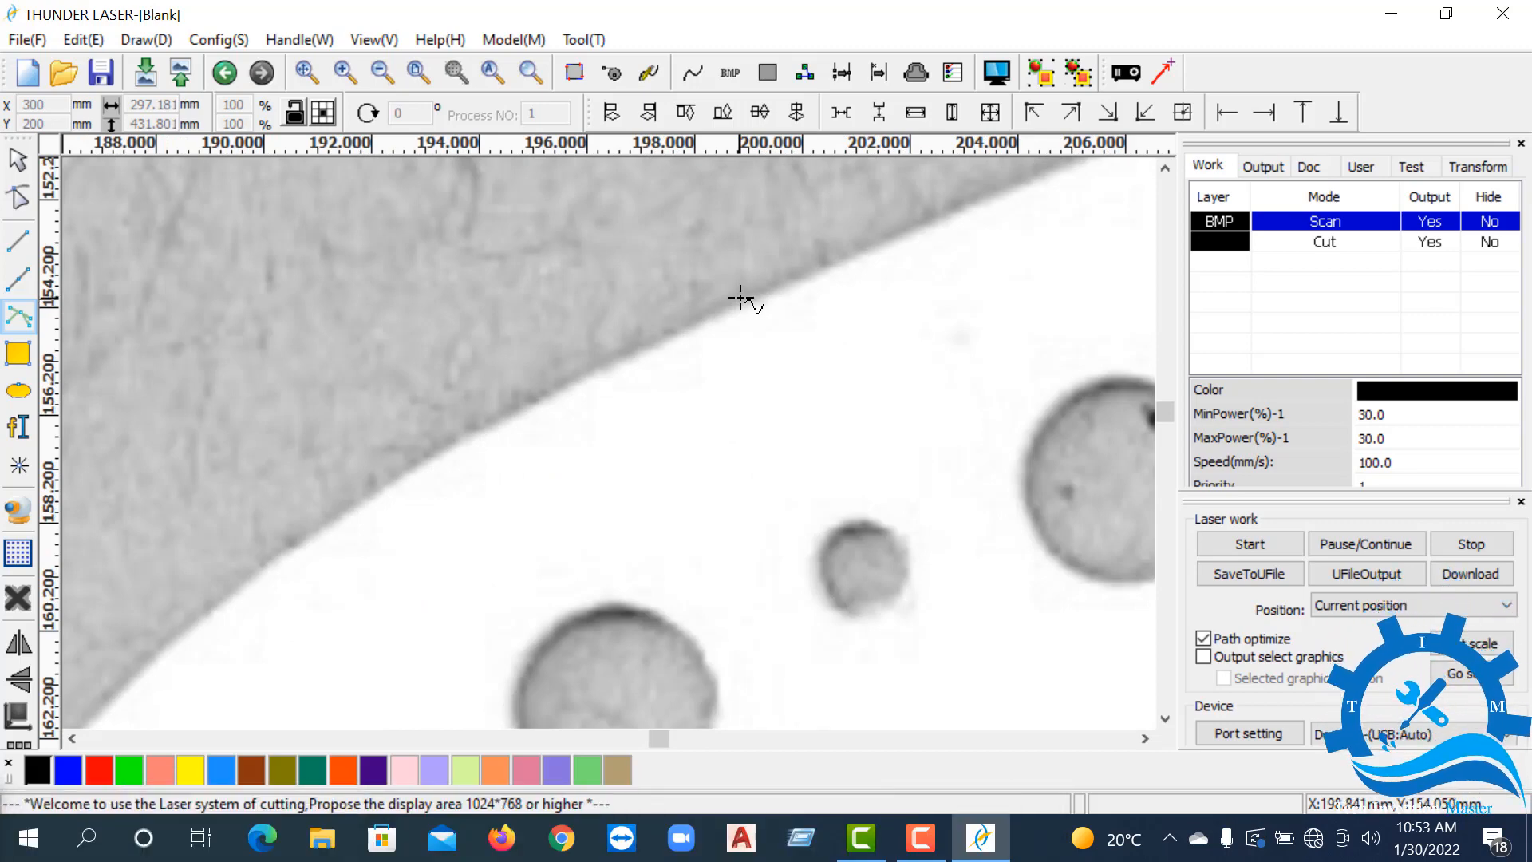
left_click(739, 298)
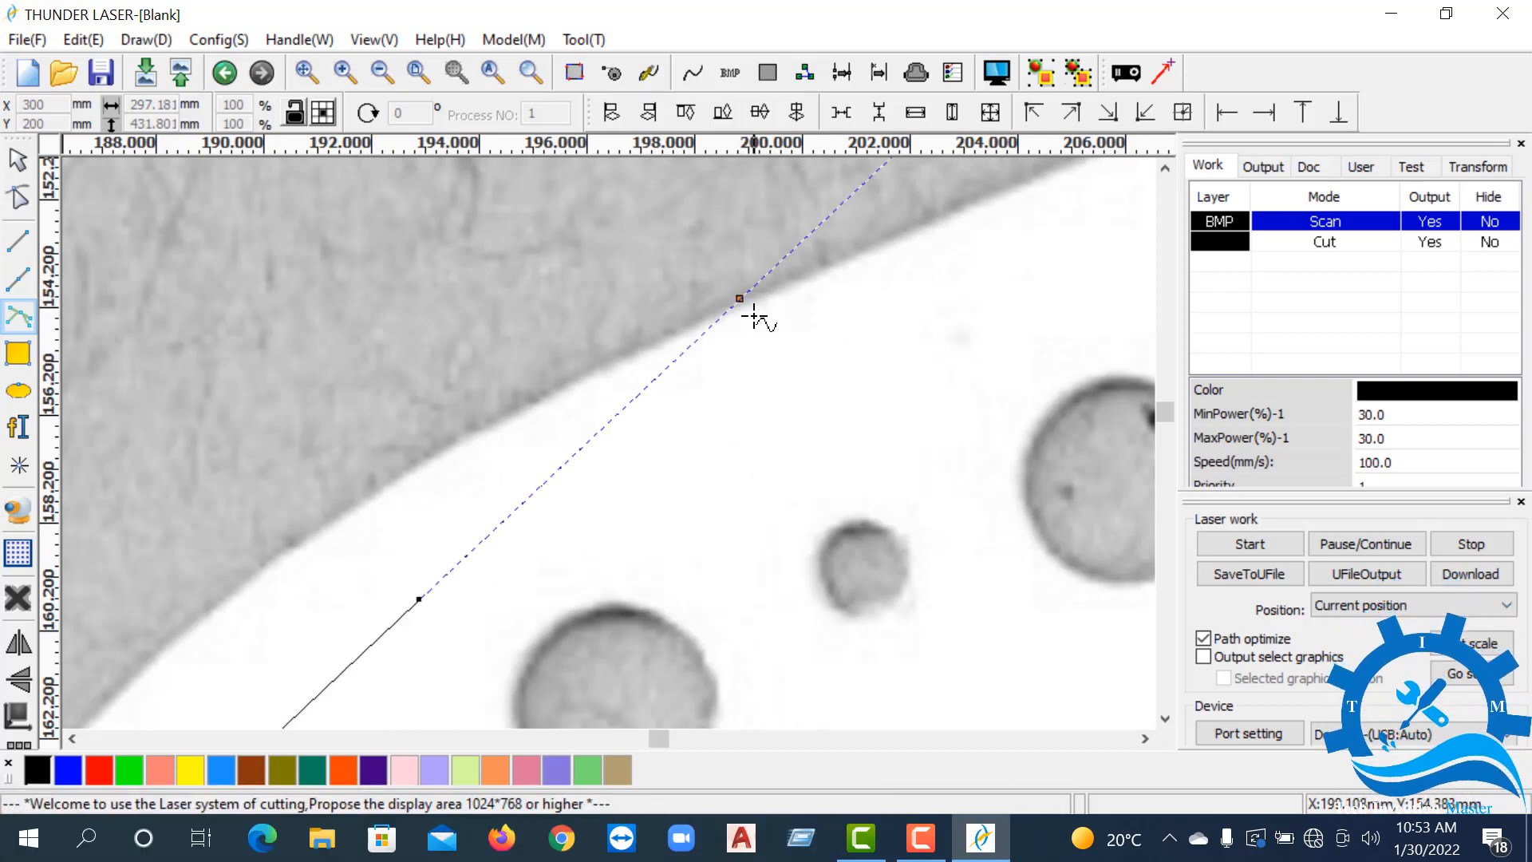
scroll(665, 369, "down", 5)
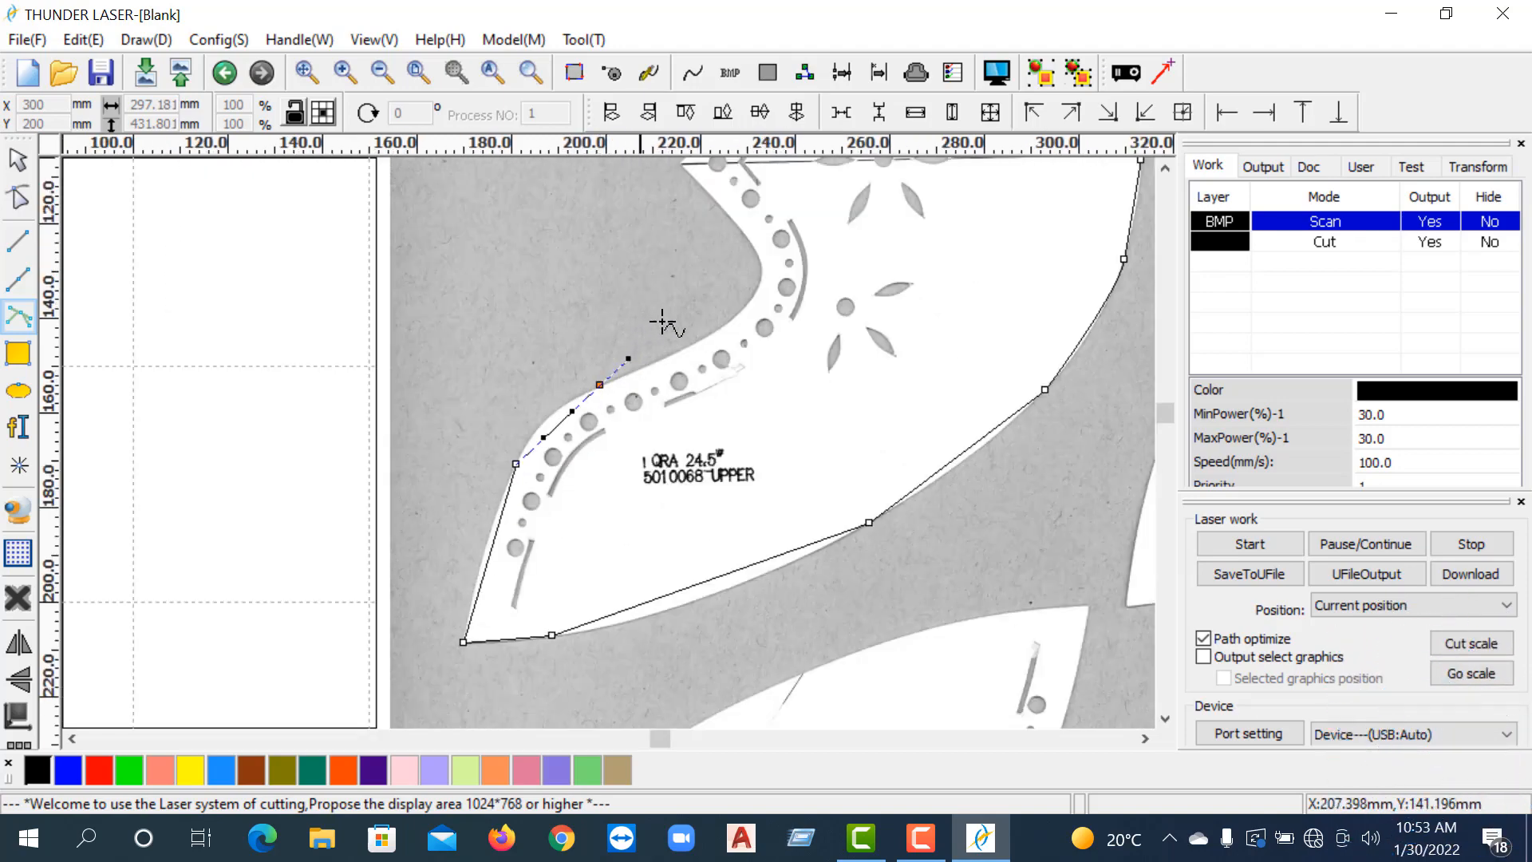
scroll(726, 327, "up", 6)
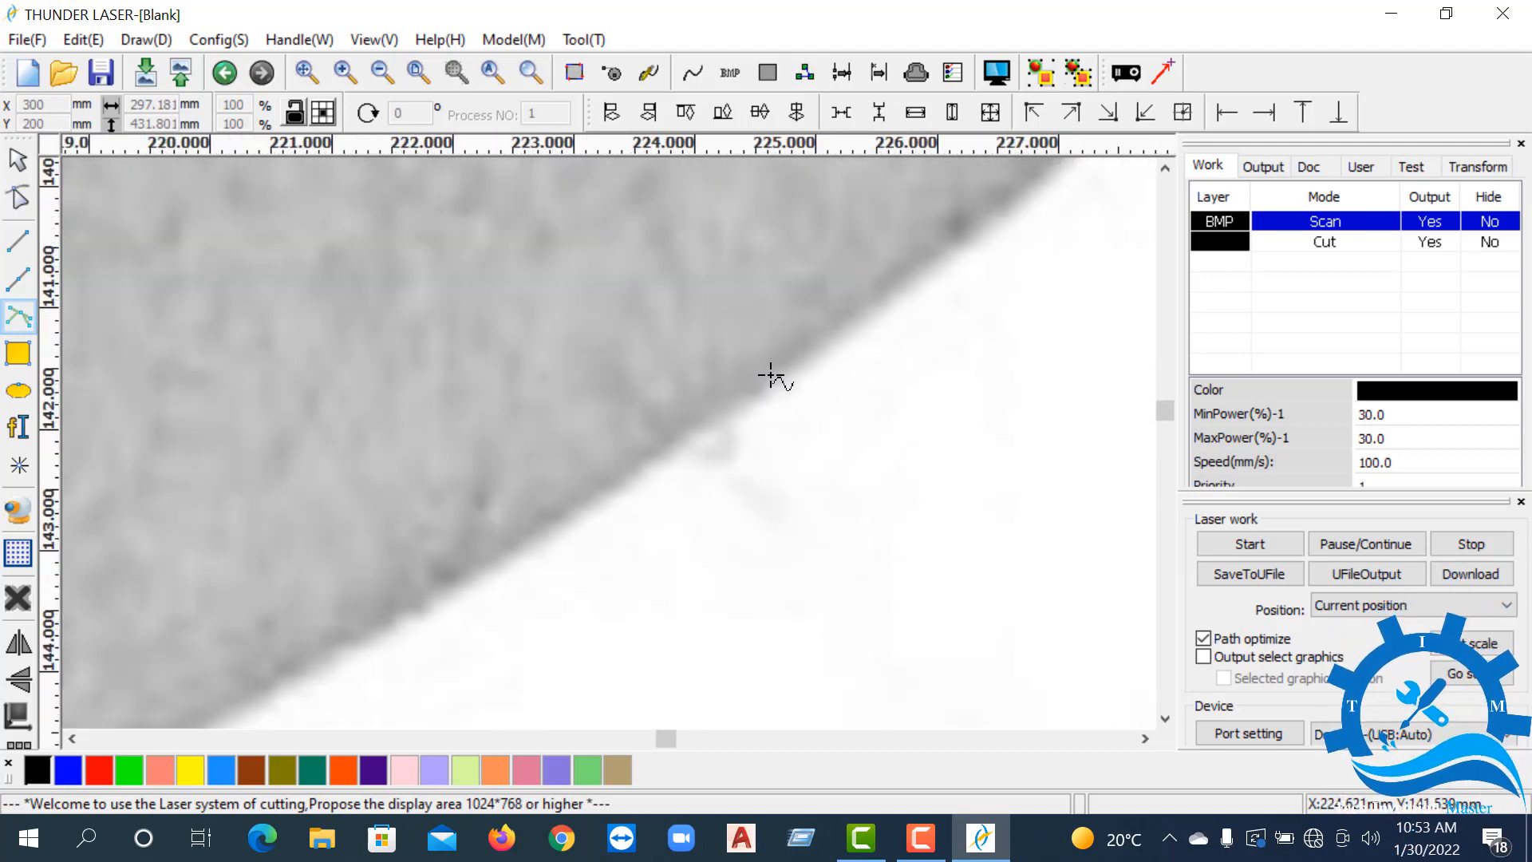
left_click(771, 374)
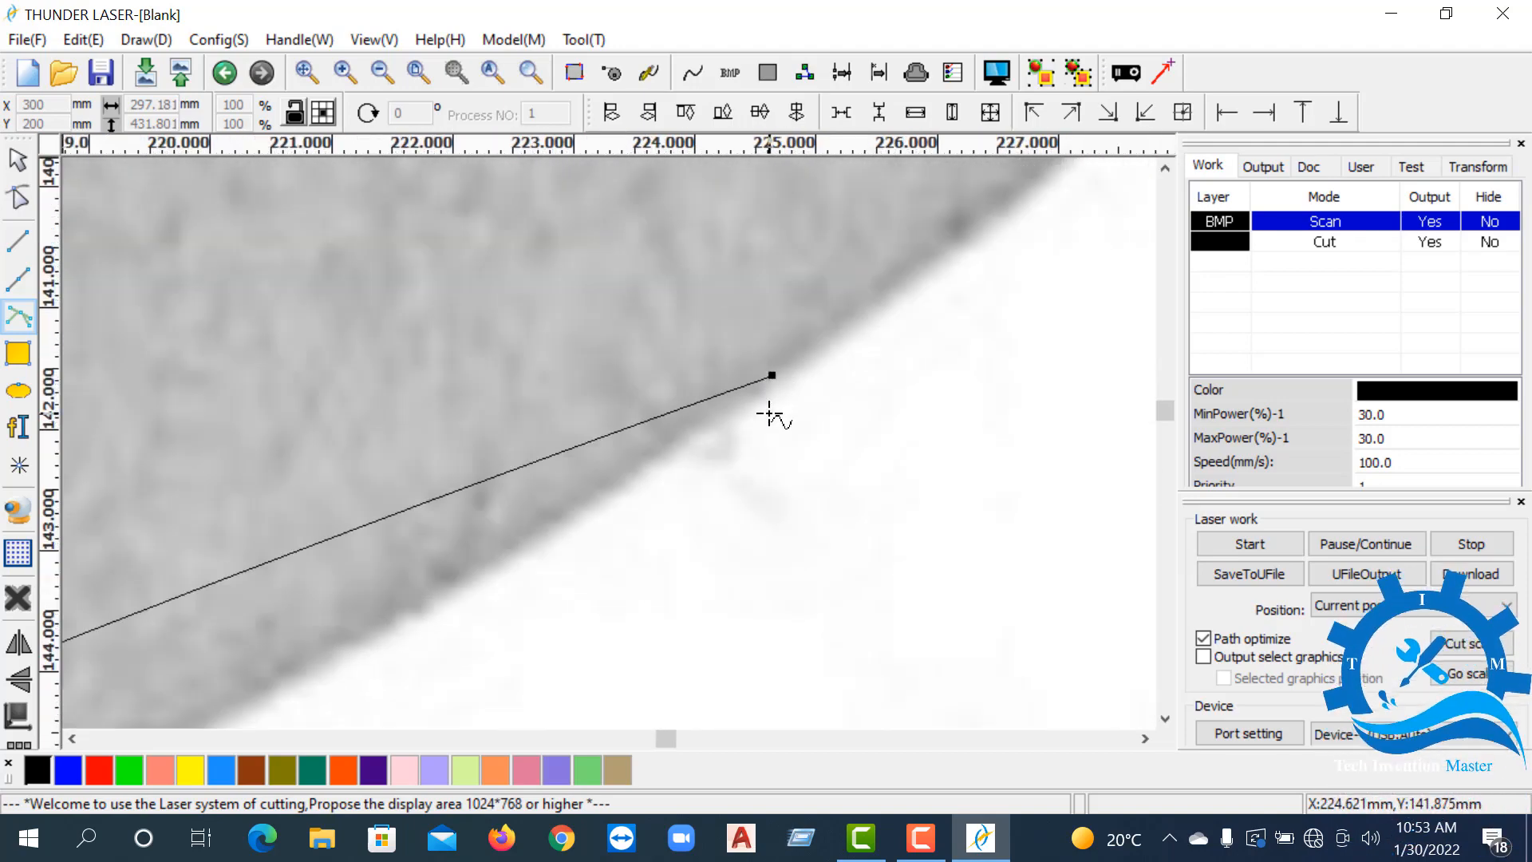
scroll(702, 335, "down", 4)
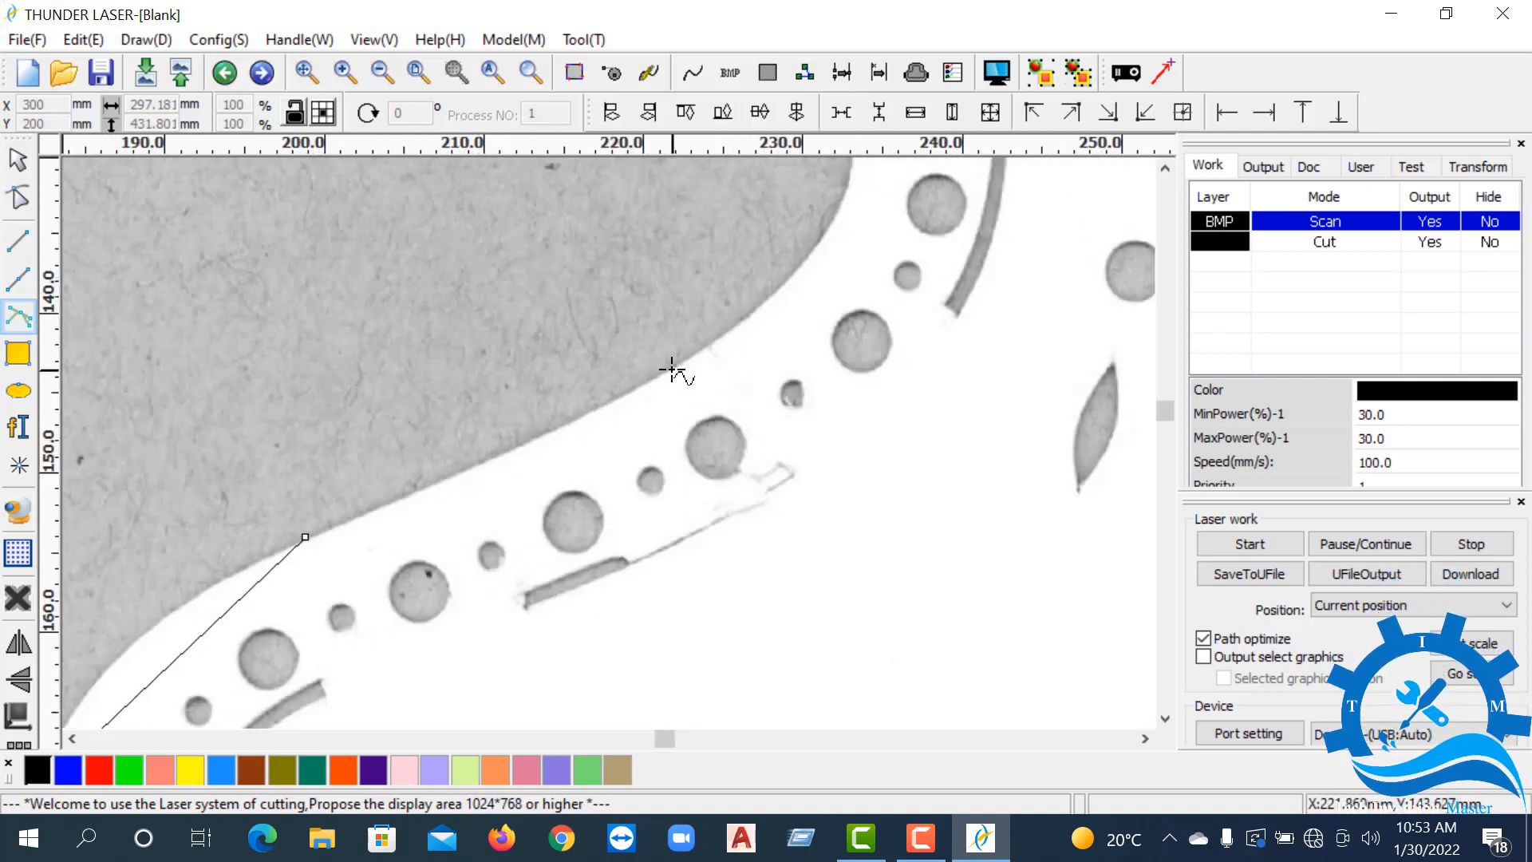
- Trace the lower inner bulge with points at about X 222, Y 144 mm and X 229, Y 121 mm, ending at the centre-line tip
scroll(654, 416, "down", 3)
scroll(681, 370, "up", 4)
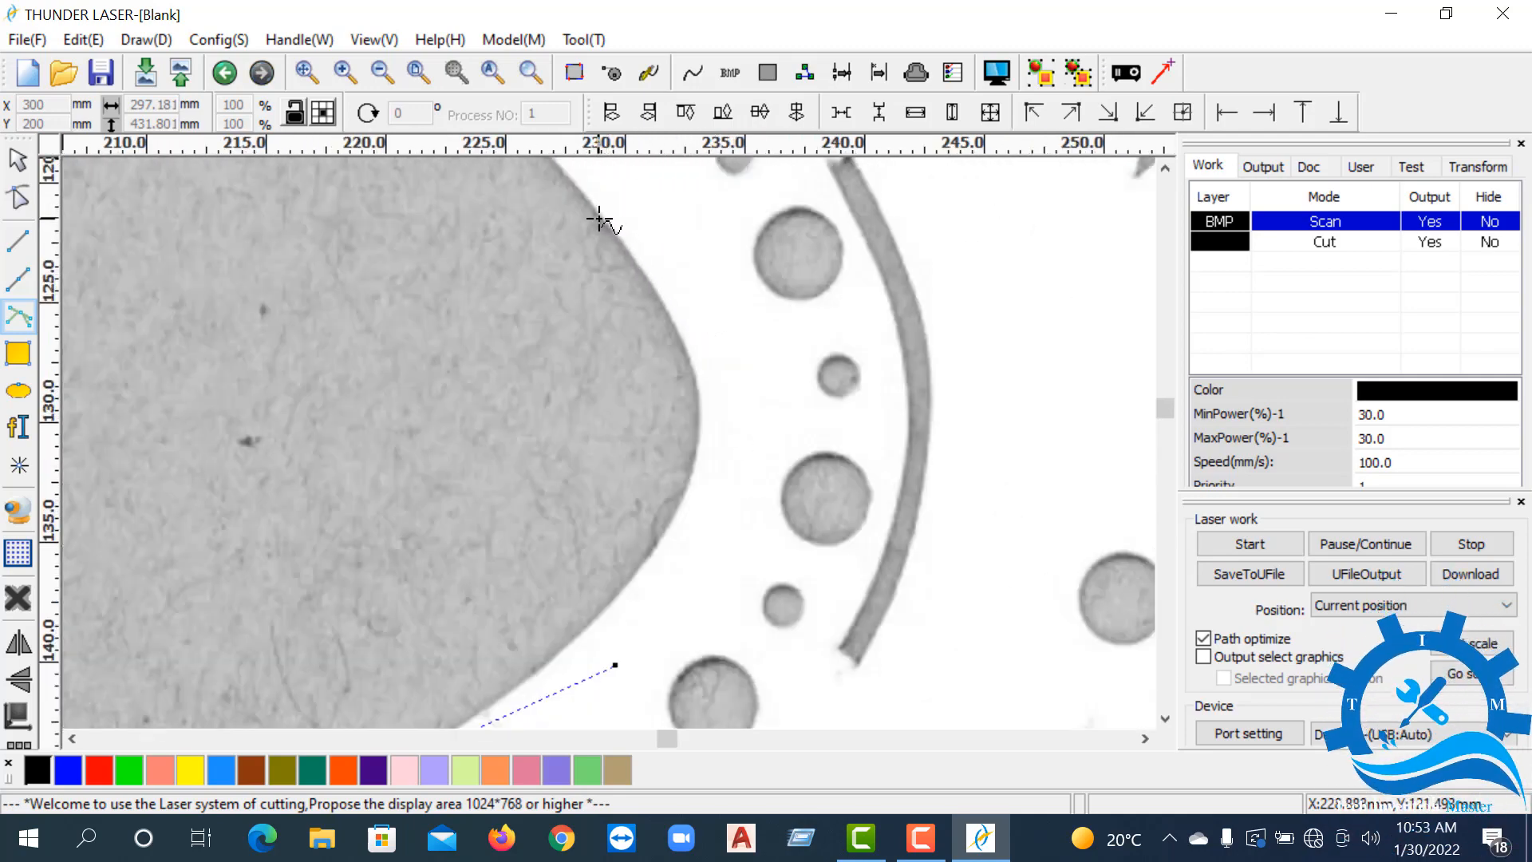
scroll(675, 389, "down", 3)
scroll(594, 279, "up", 6)
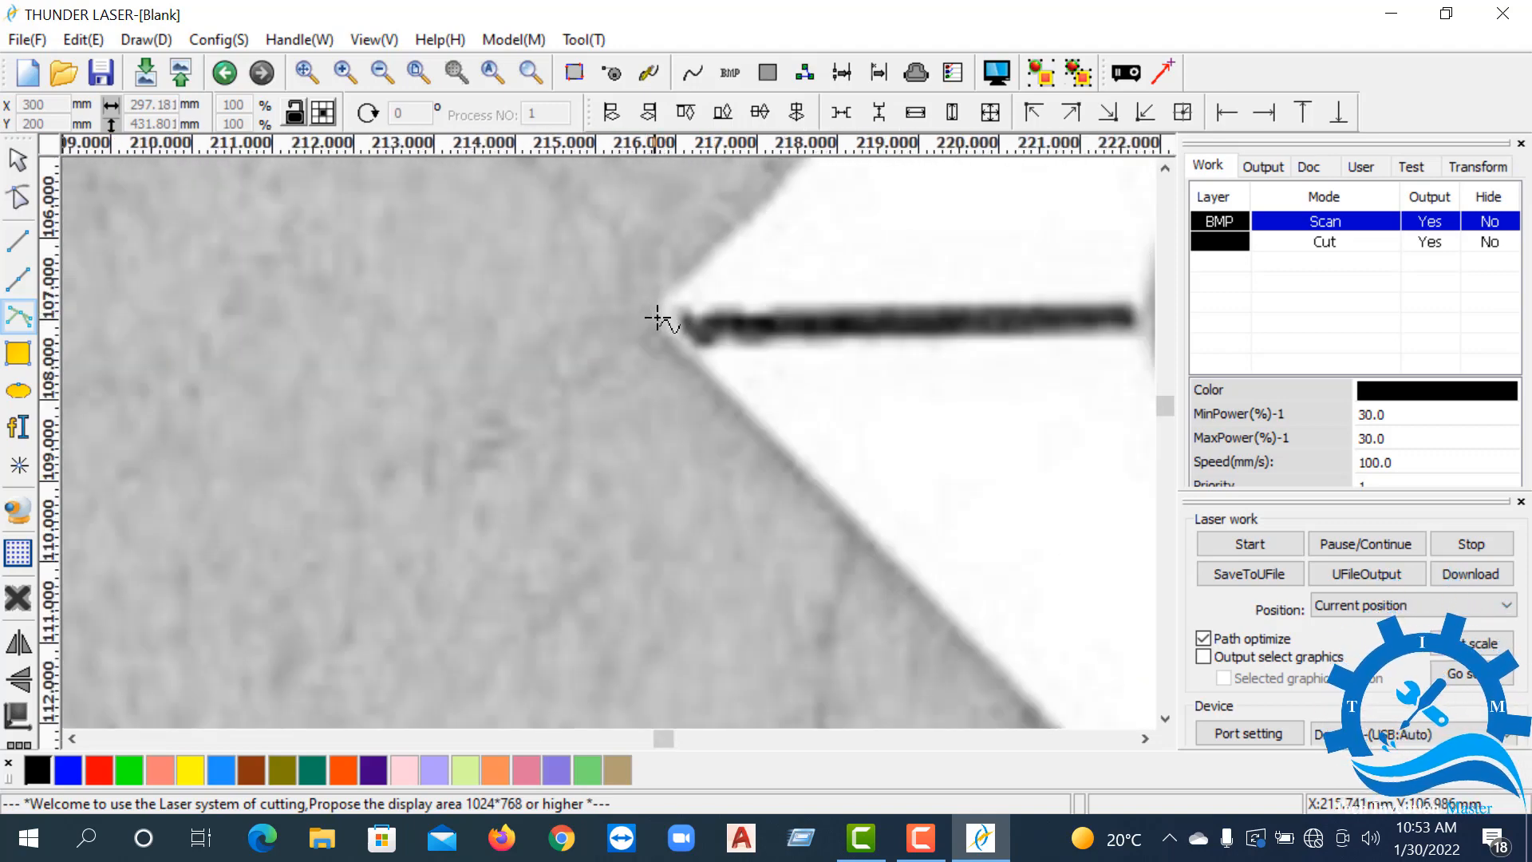
left_click(649, 312)
scroll(649, 314, "down", 6)
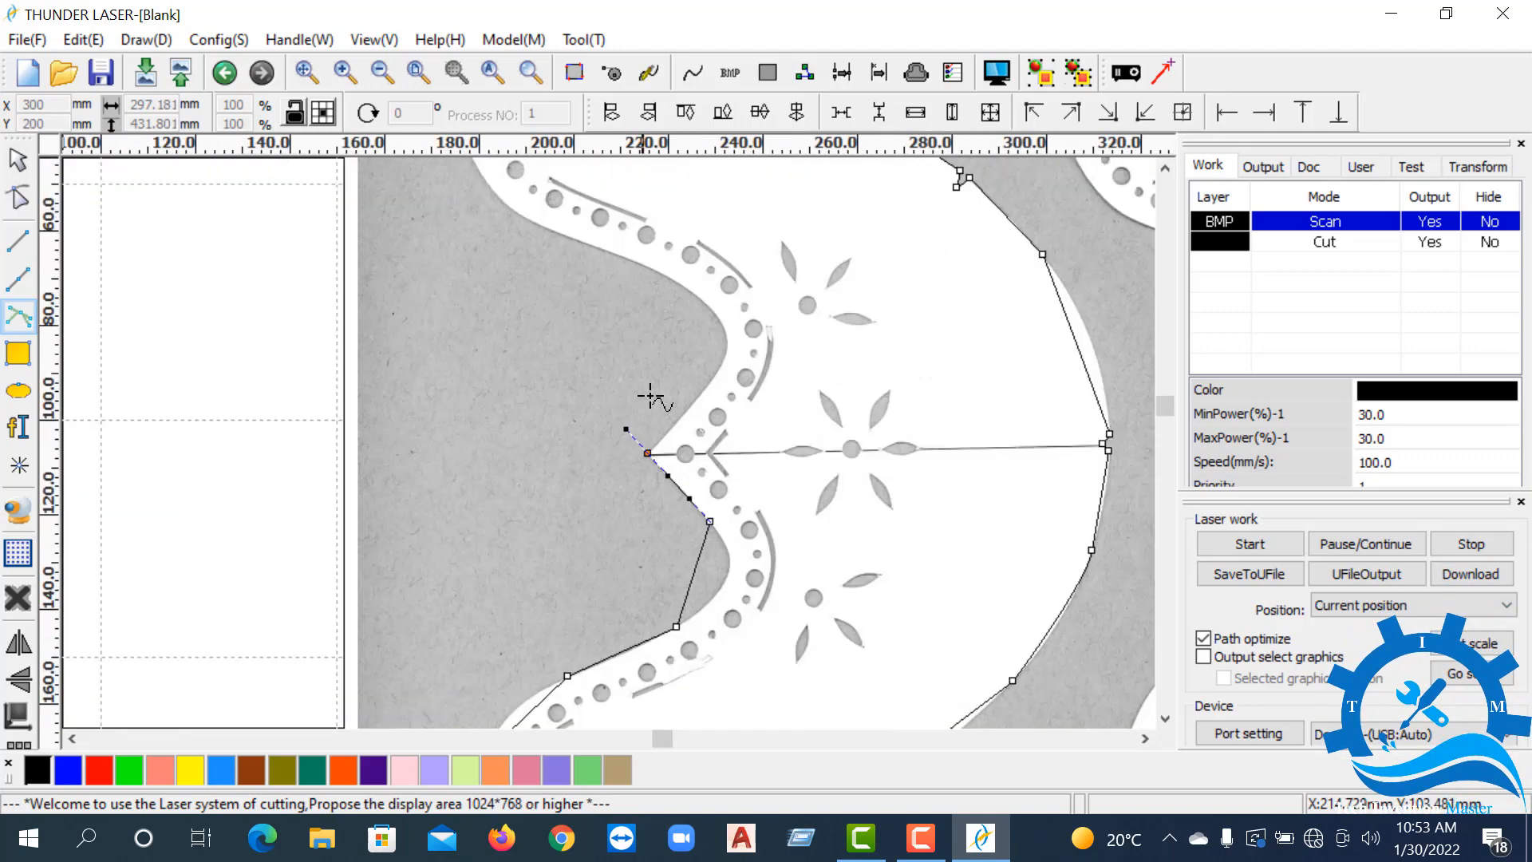
scroll(702, 359, "up", 8)
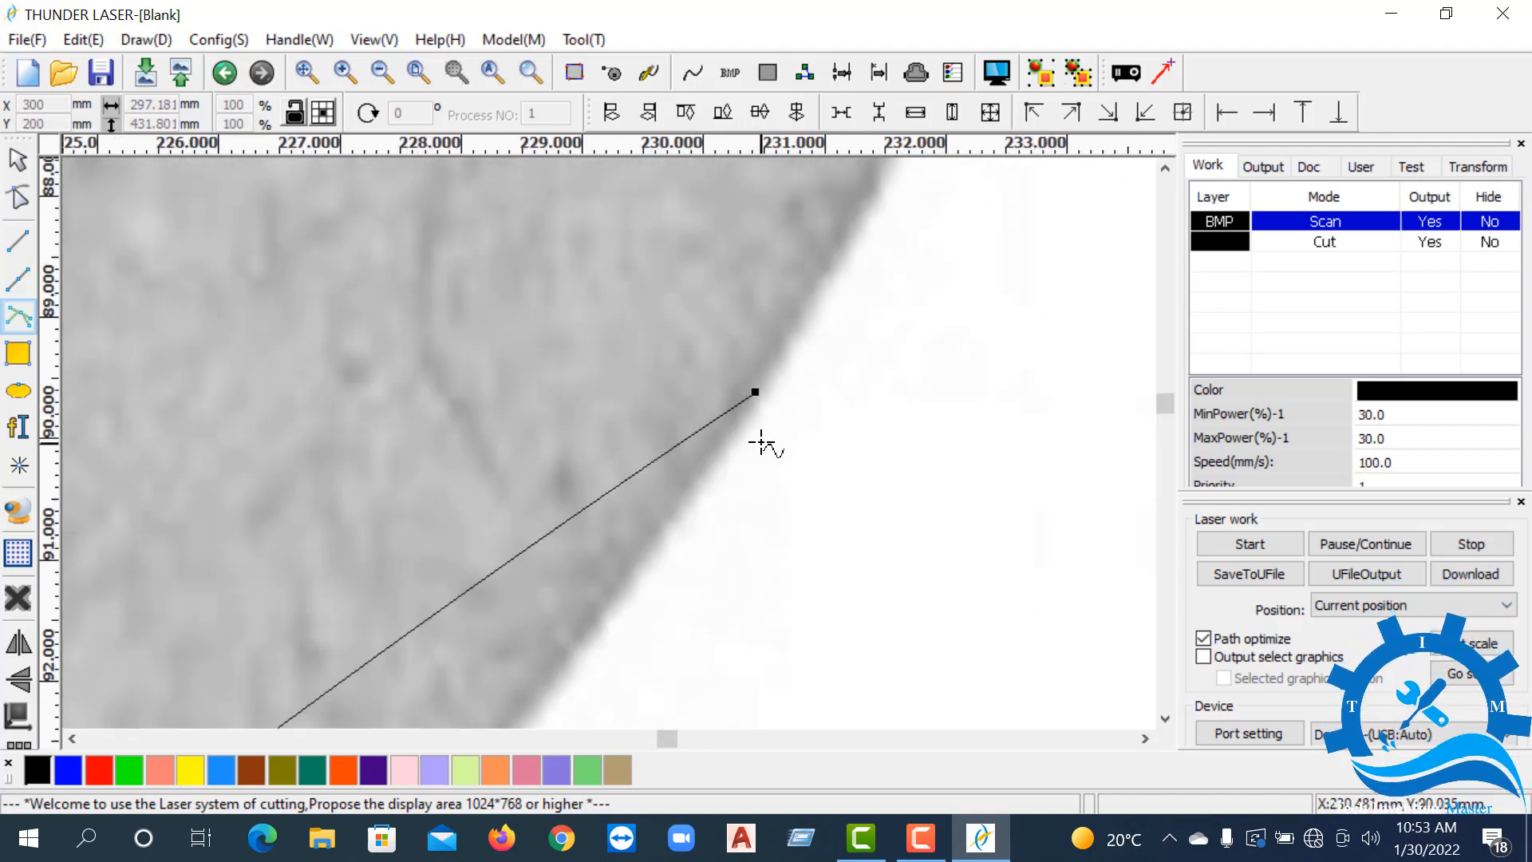
scroll(711, 368, "down", 6)
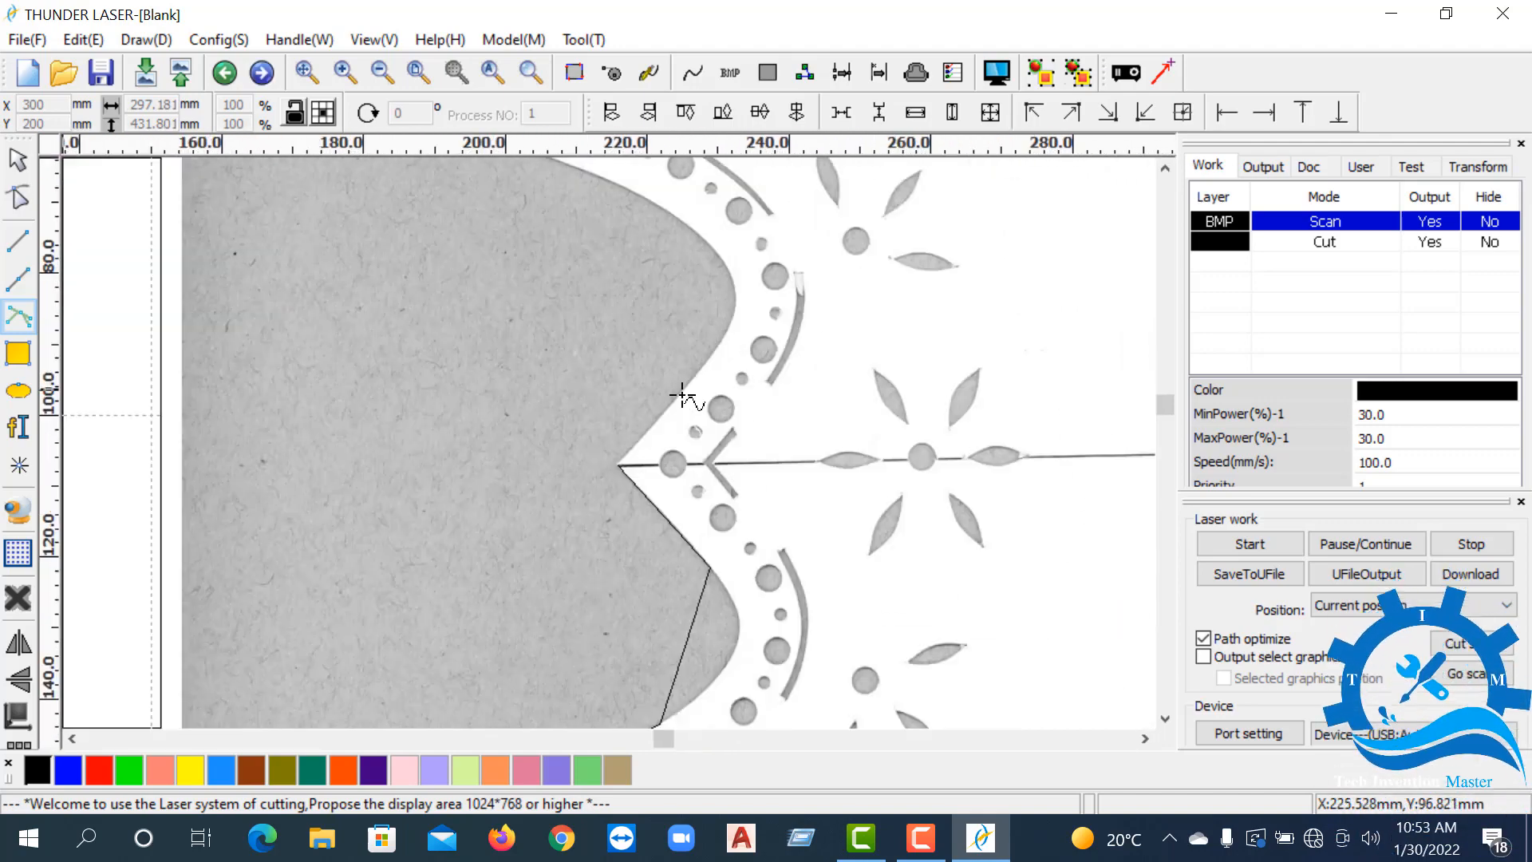
scroll(600, 431, "up", 4)
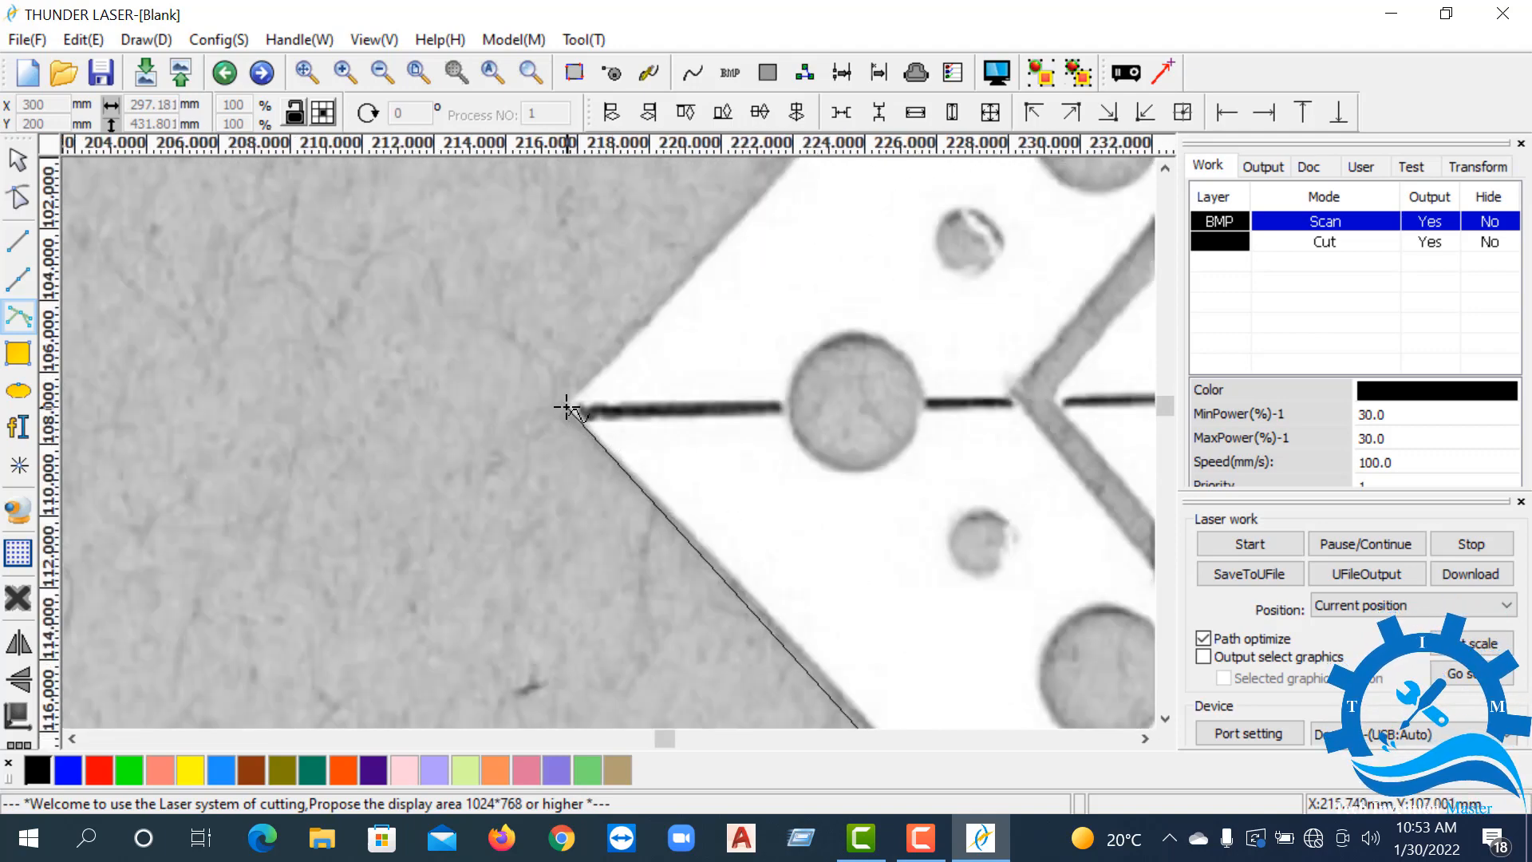
left_click(567, 407)
scroll(581, 438, "down", 4)
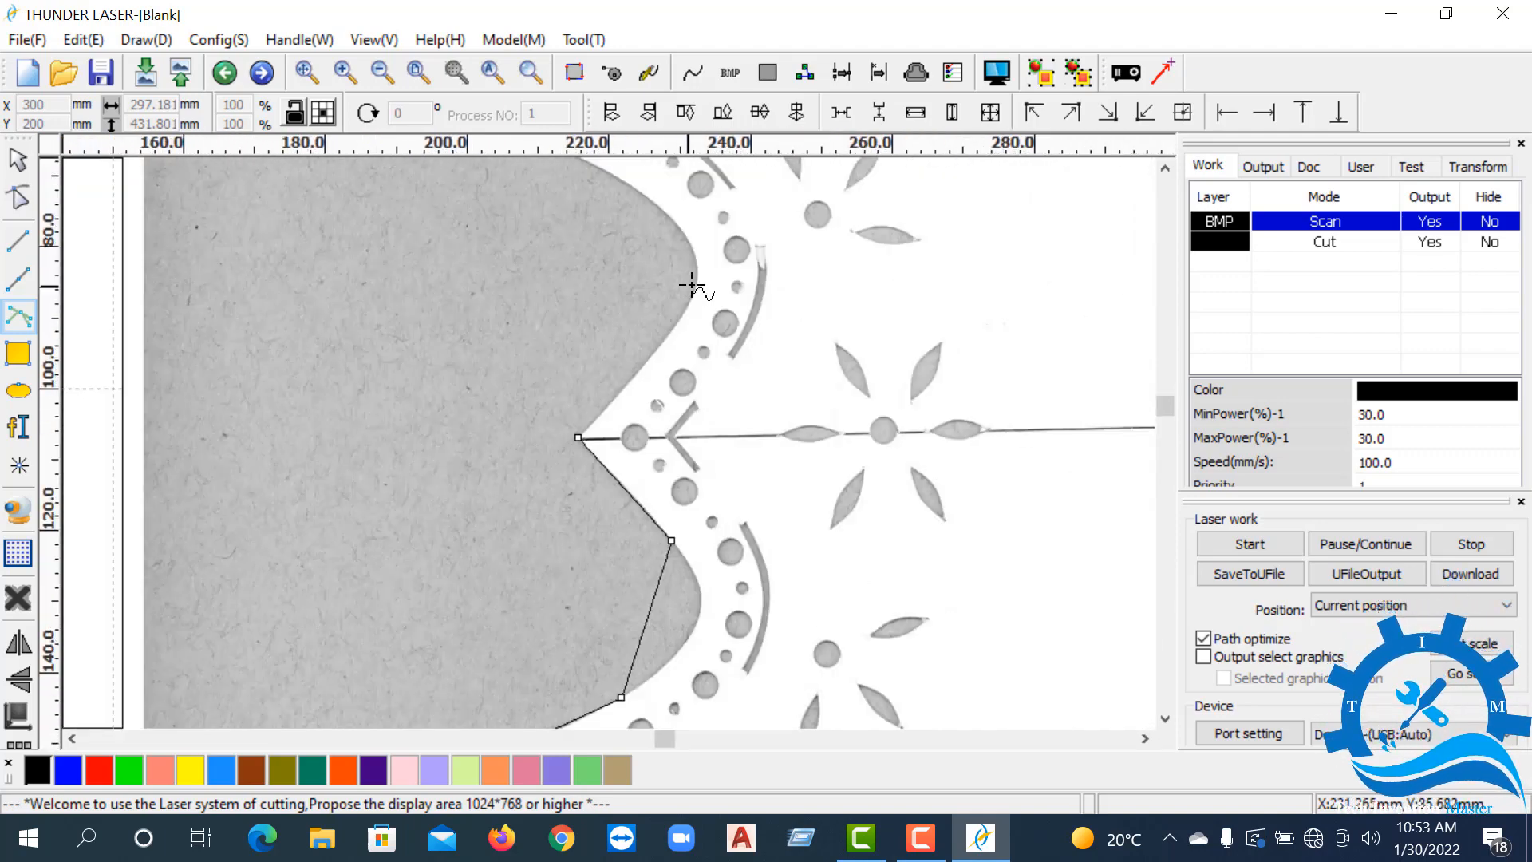
- Trace the upper inner bulge with points at about X 232, Y 87 mm, X 228, Y 75 mm and X 195, Y 60 mm
scroll(693, 286, "up", 6)
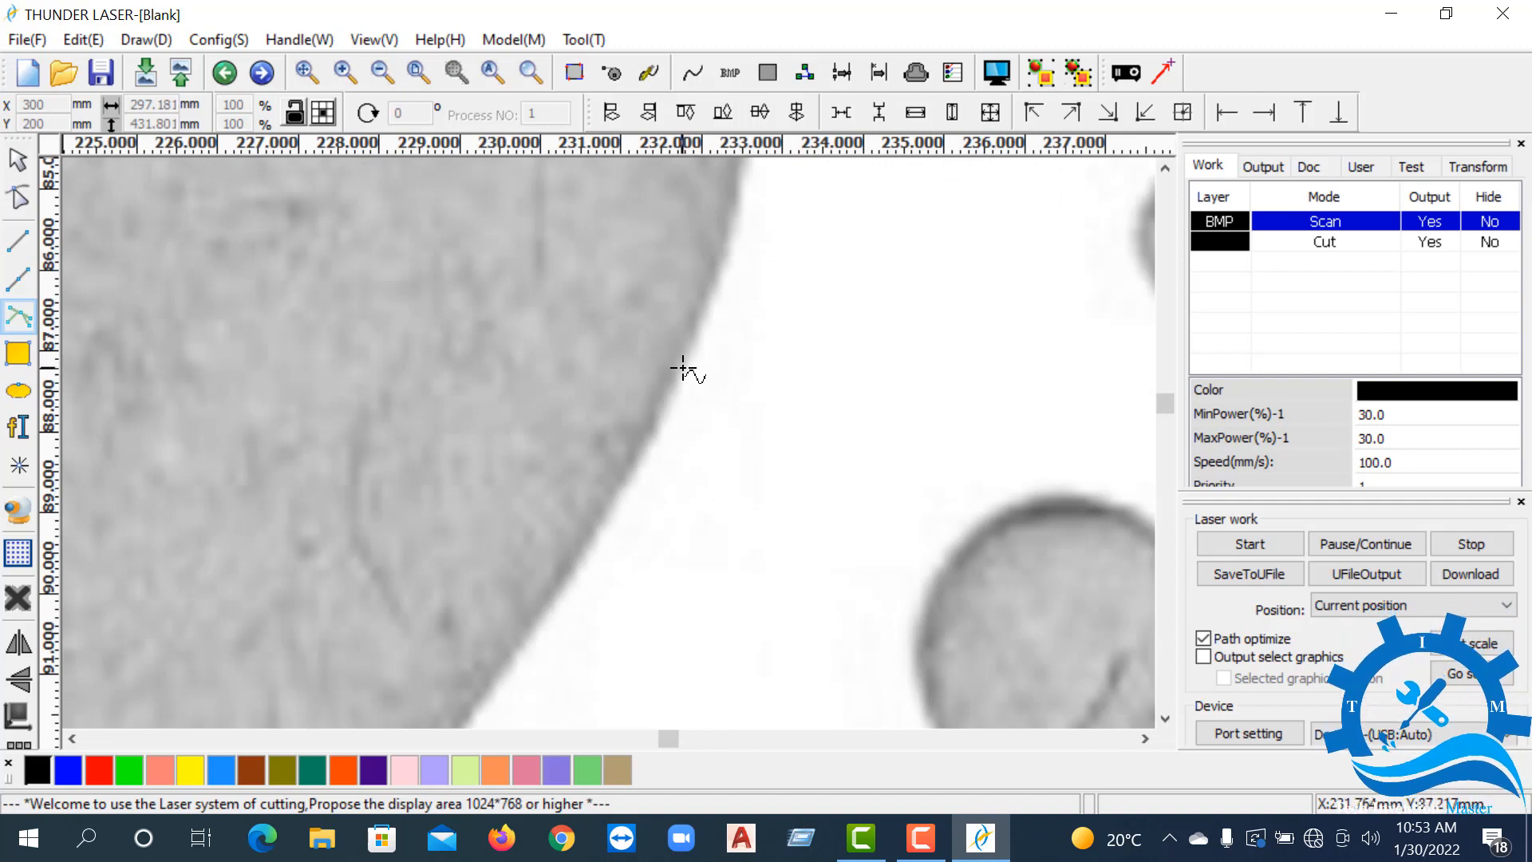
scroll(660, 298, "down", 3)
scroll(625, 232, "up", 4)
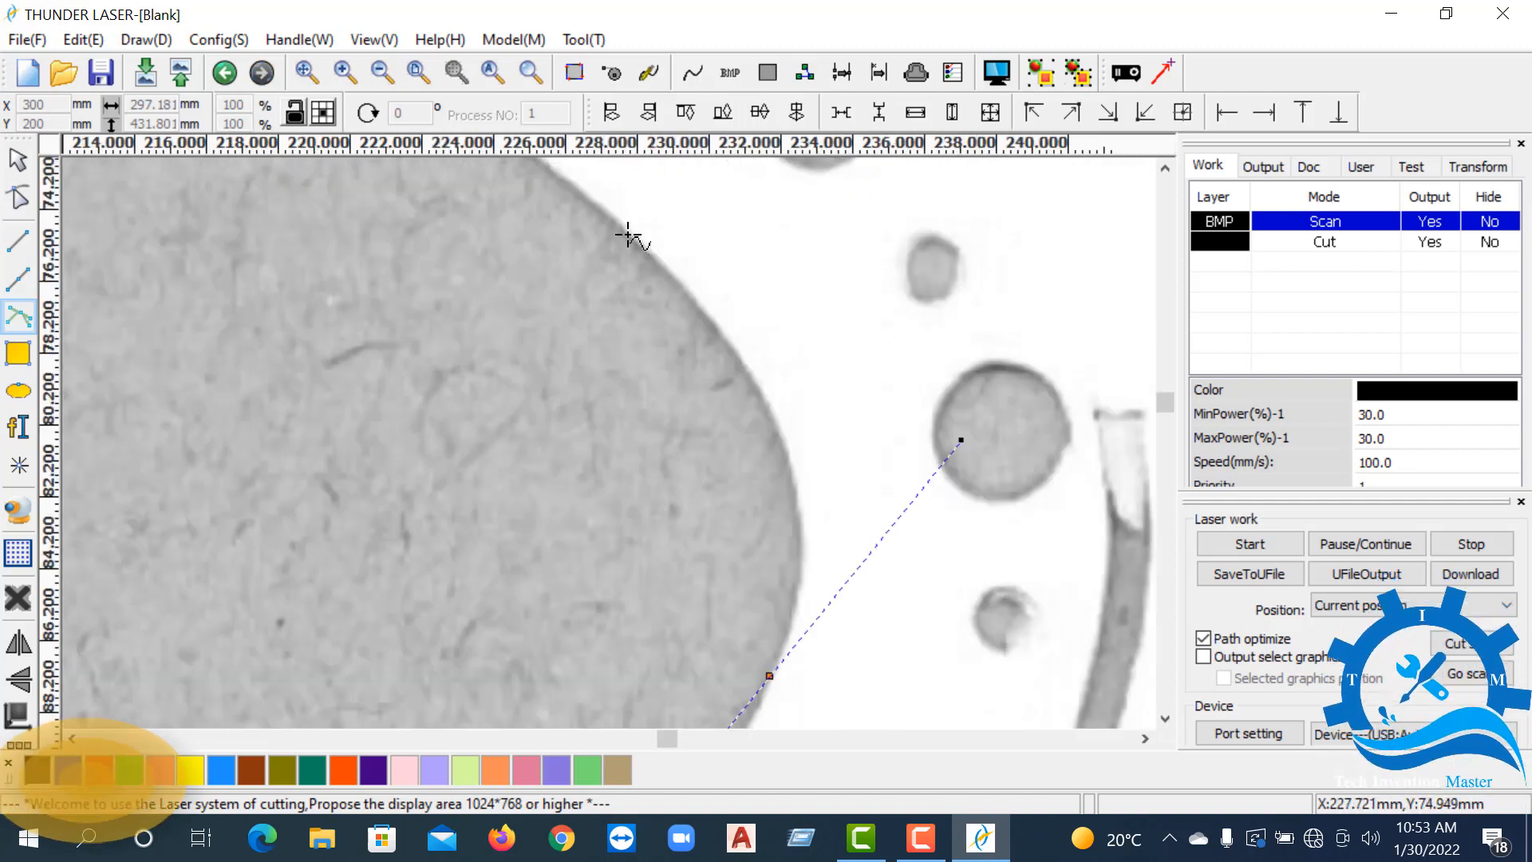
scroll(718, 341, "down", 5)
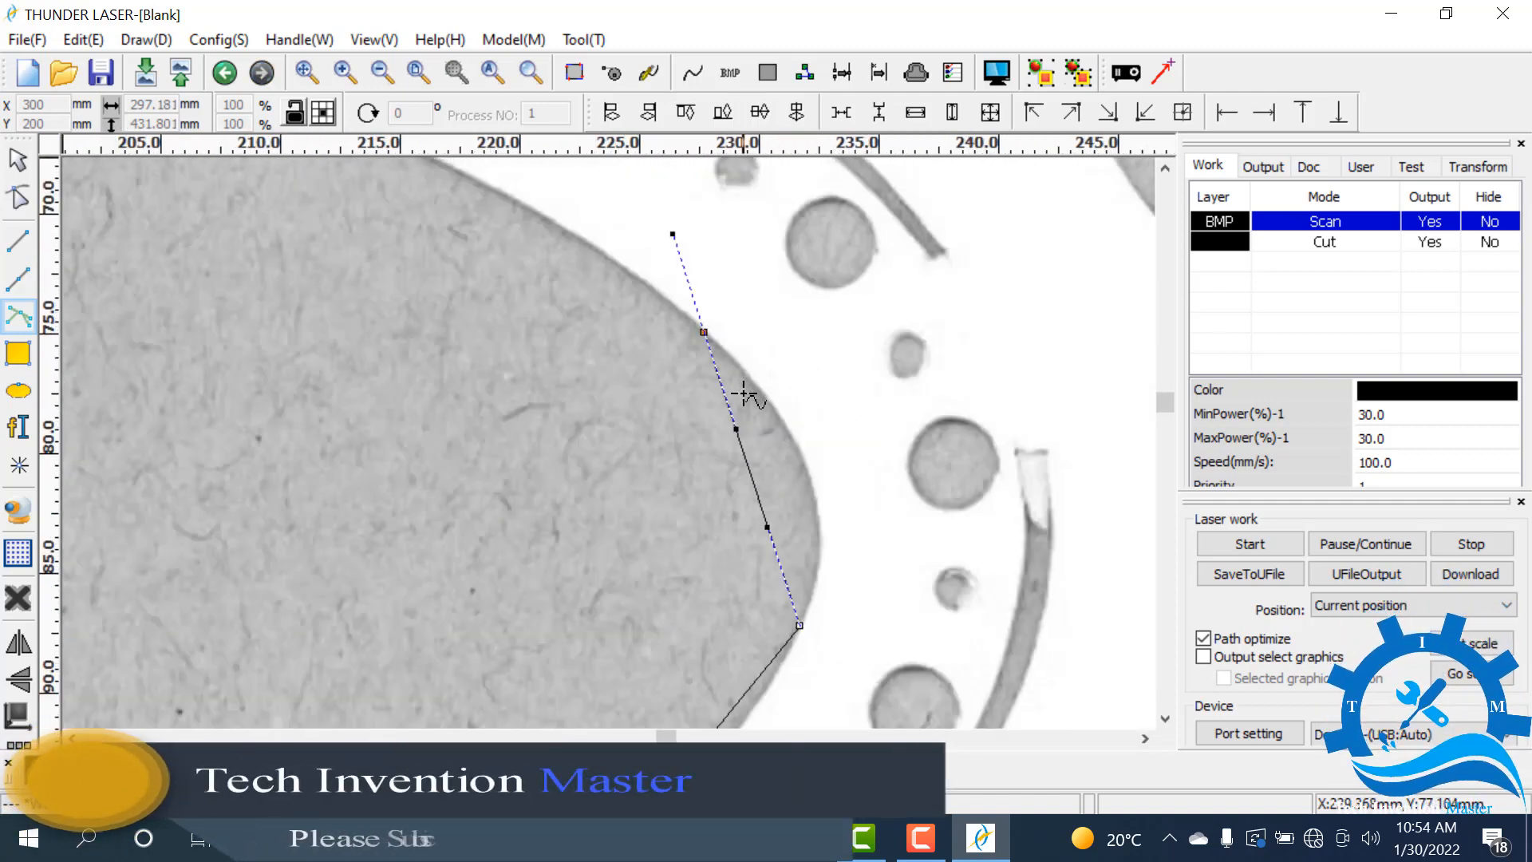
scroll(584, 318, "up", 6)
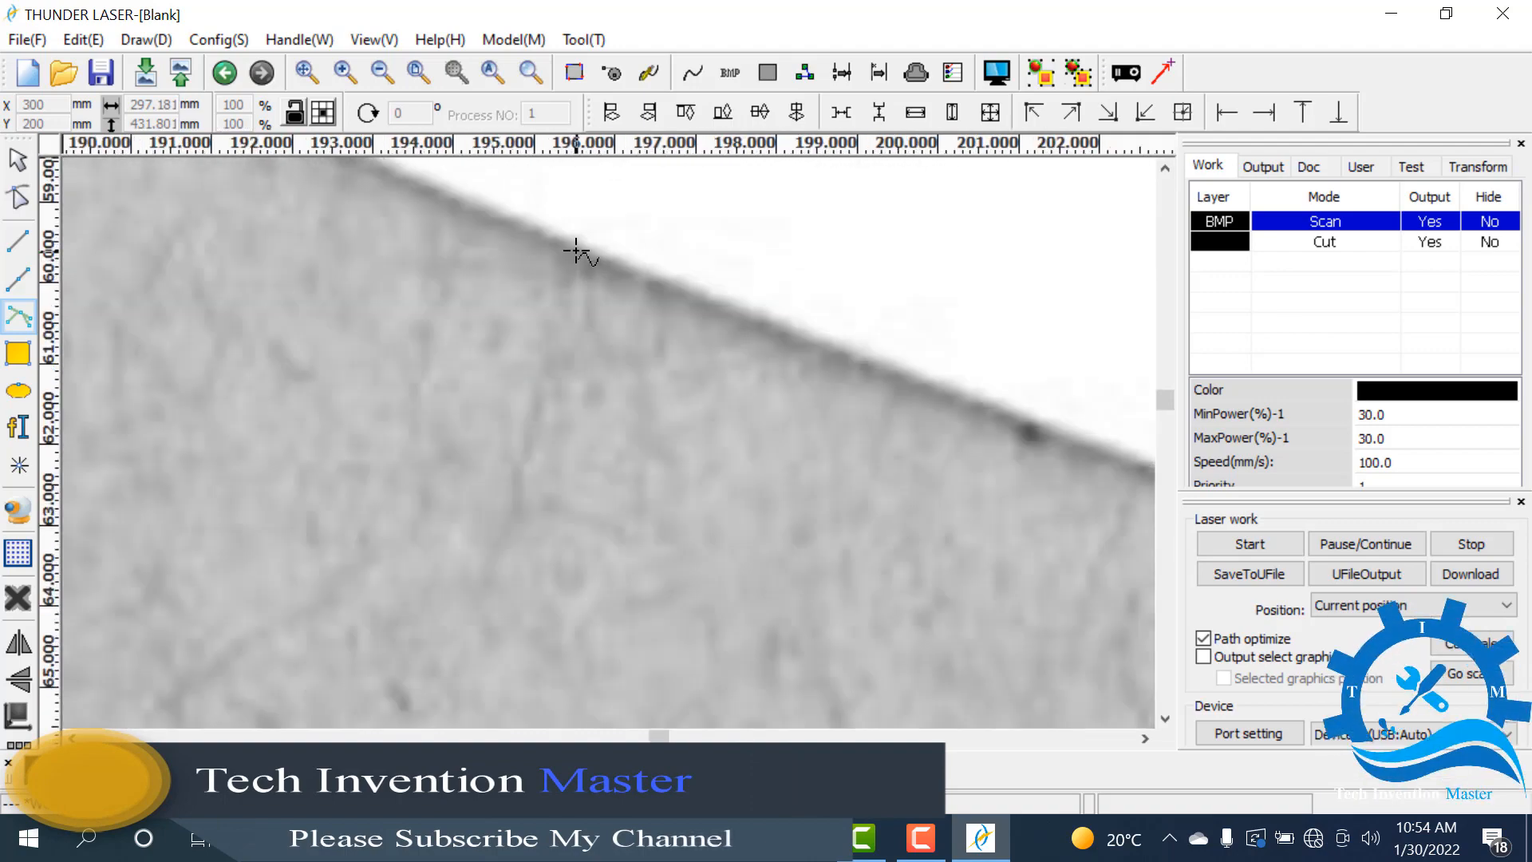
scroll(730, 424, "down", 7)
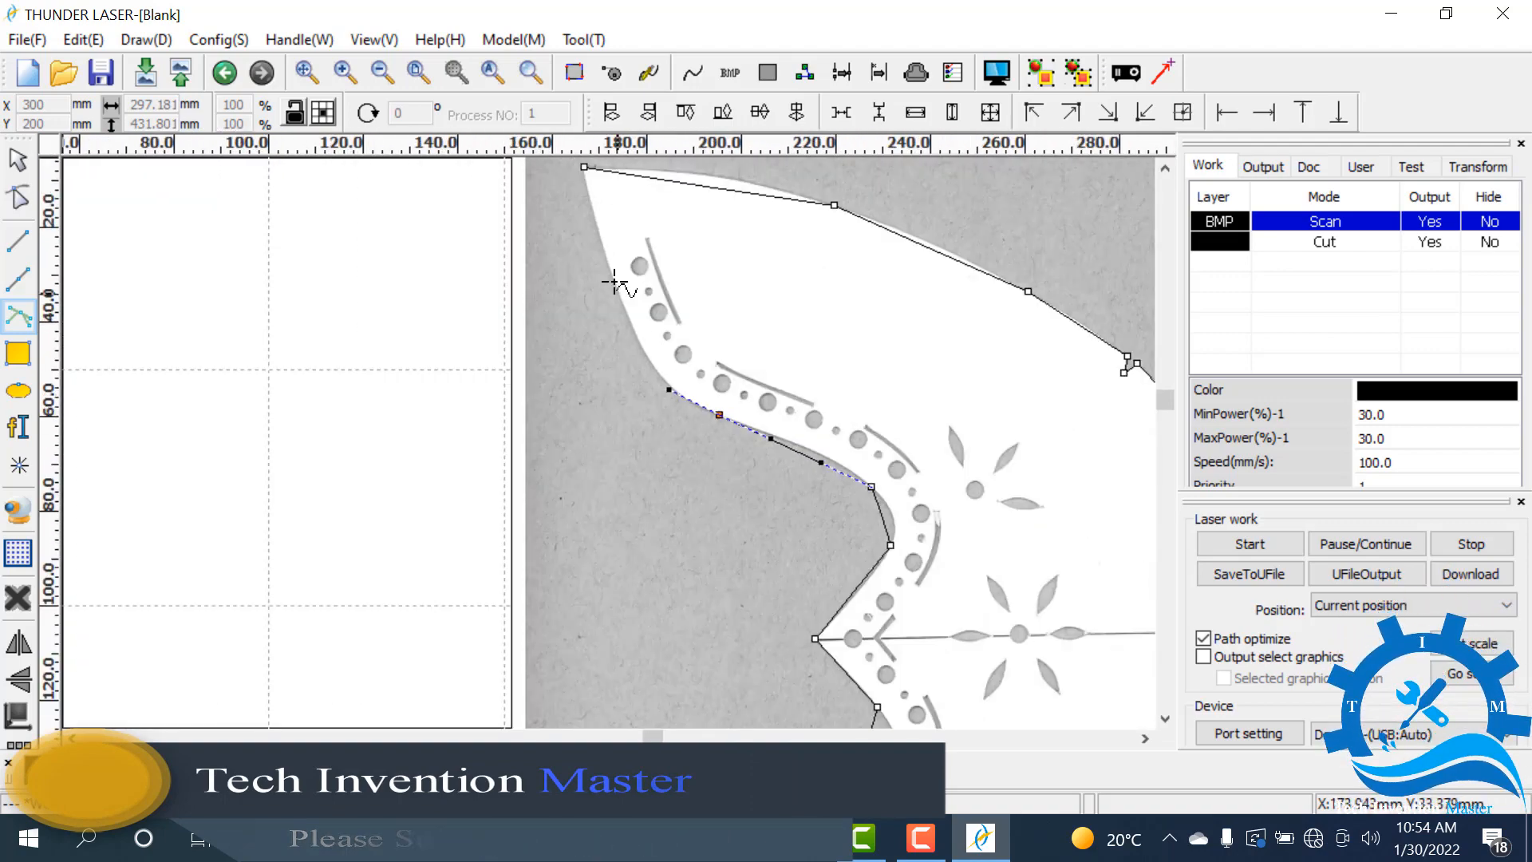
scroll(615, 281, "up", 7)
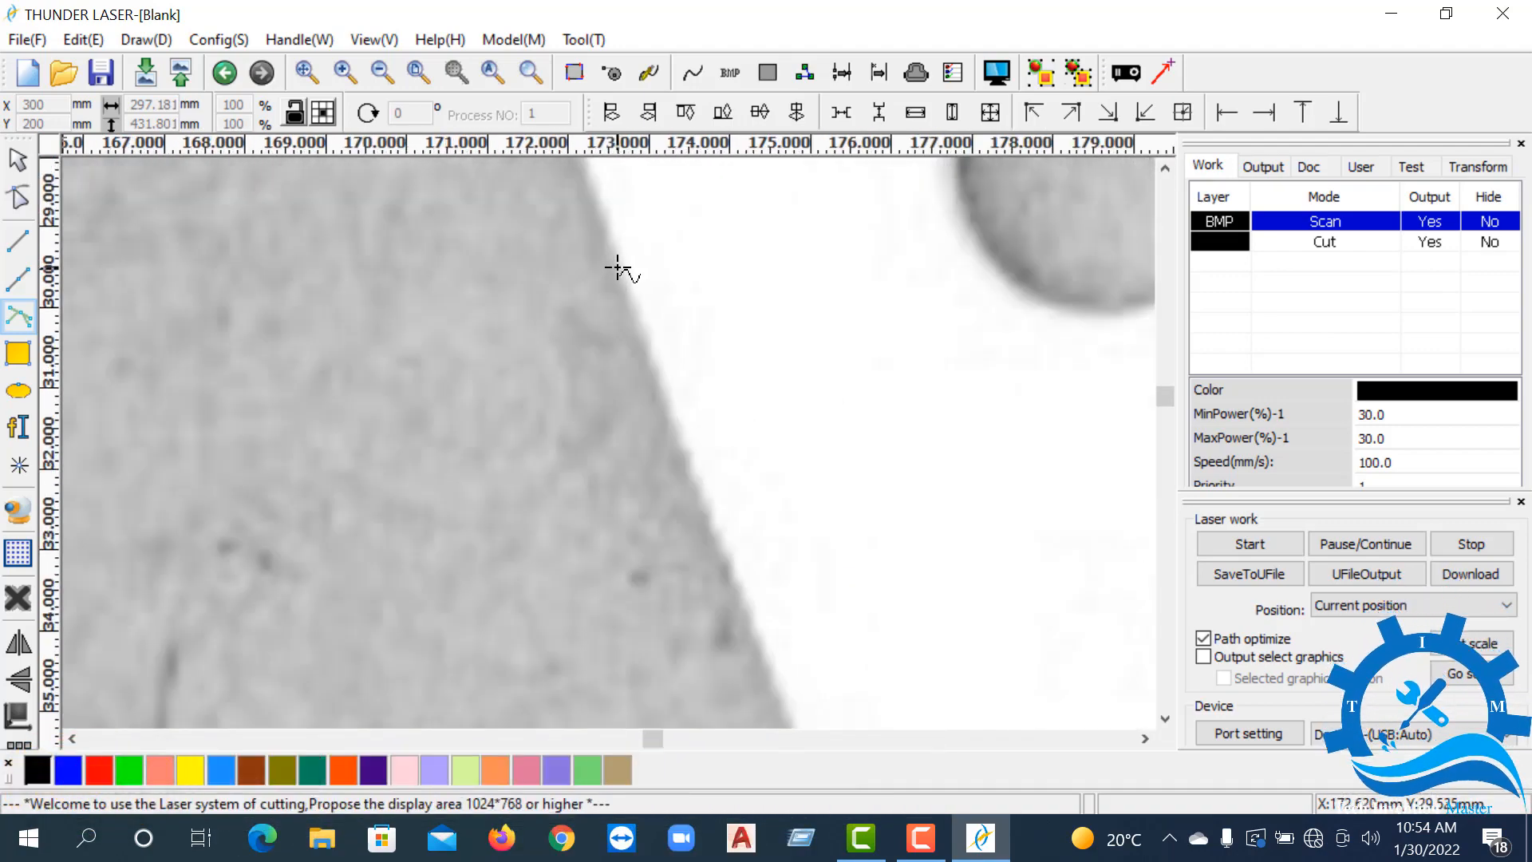
scroll(638, 391, "down", 8)
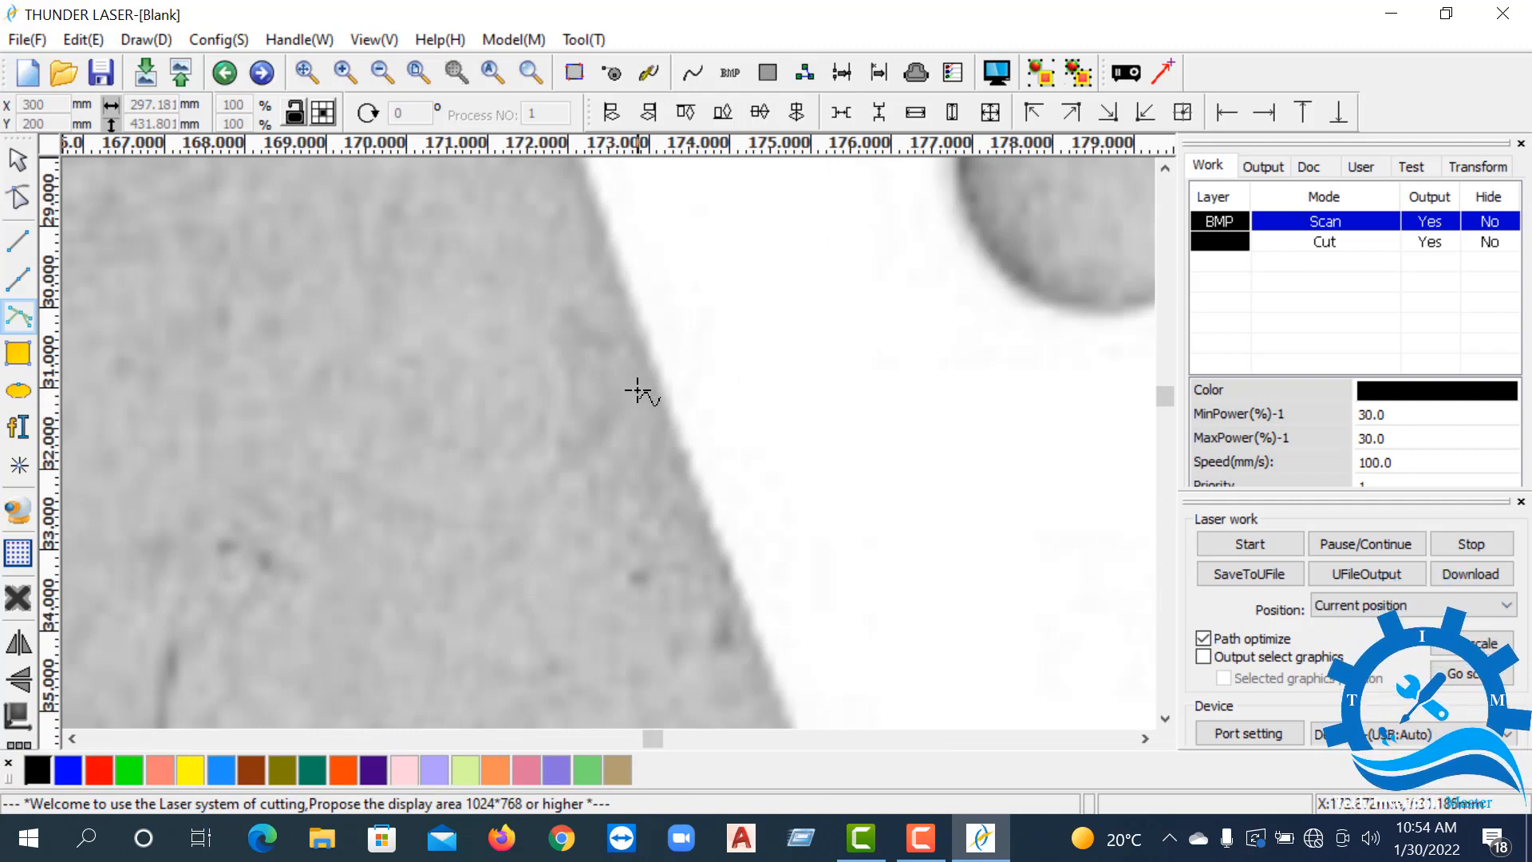
scroll(673, 405, "up", 5)
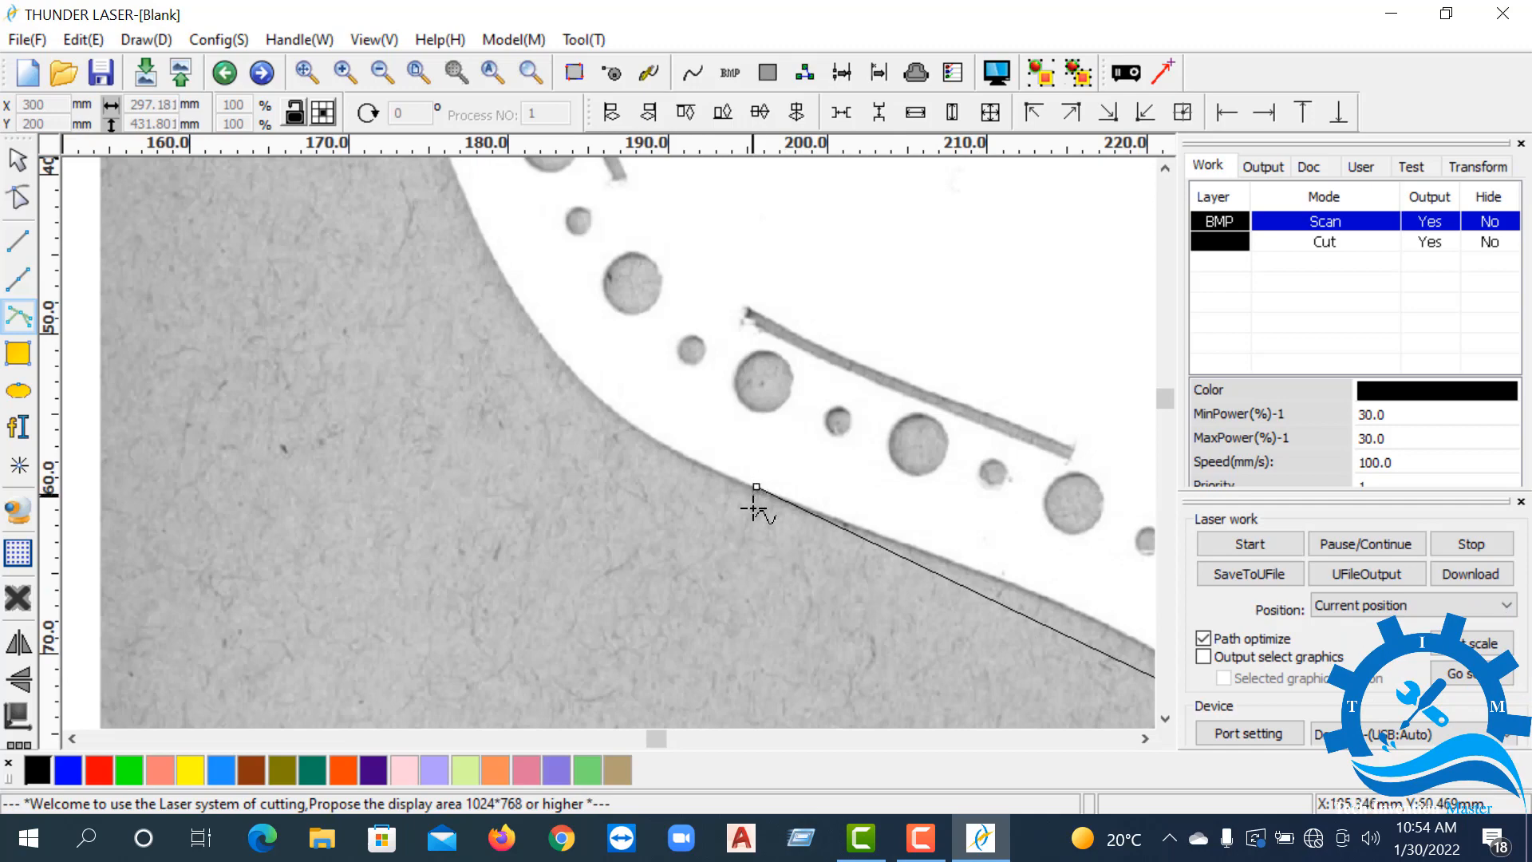
- Continue the curve up the inner edge towards the upper tip, with a point at about X 175, Y 36 mm
scroll(671, 444, "down", 3)
scroll(648, 367, "up", 6)
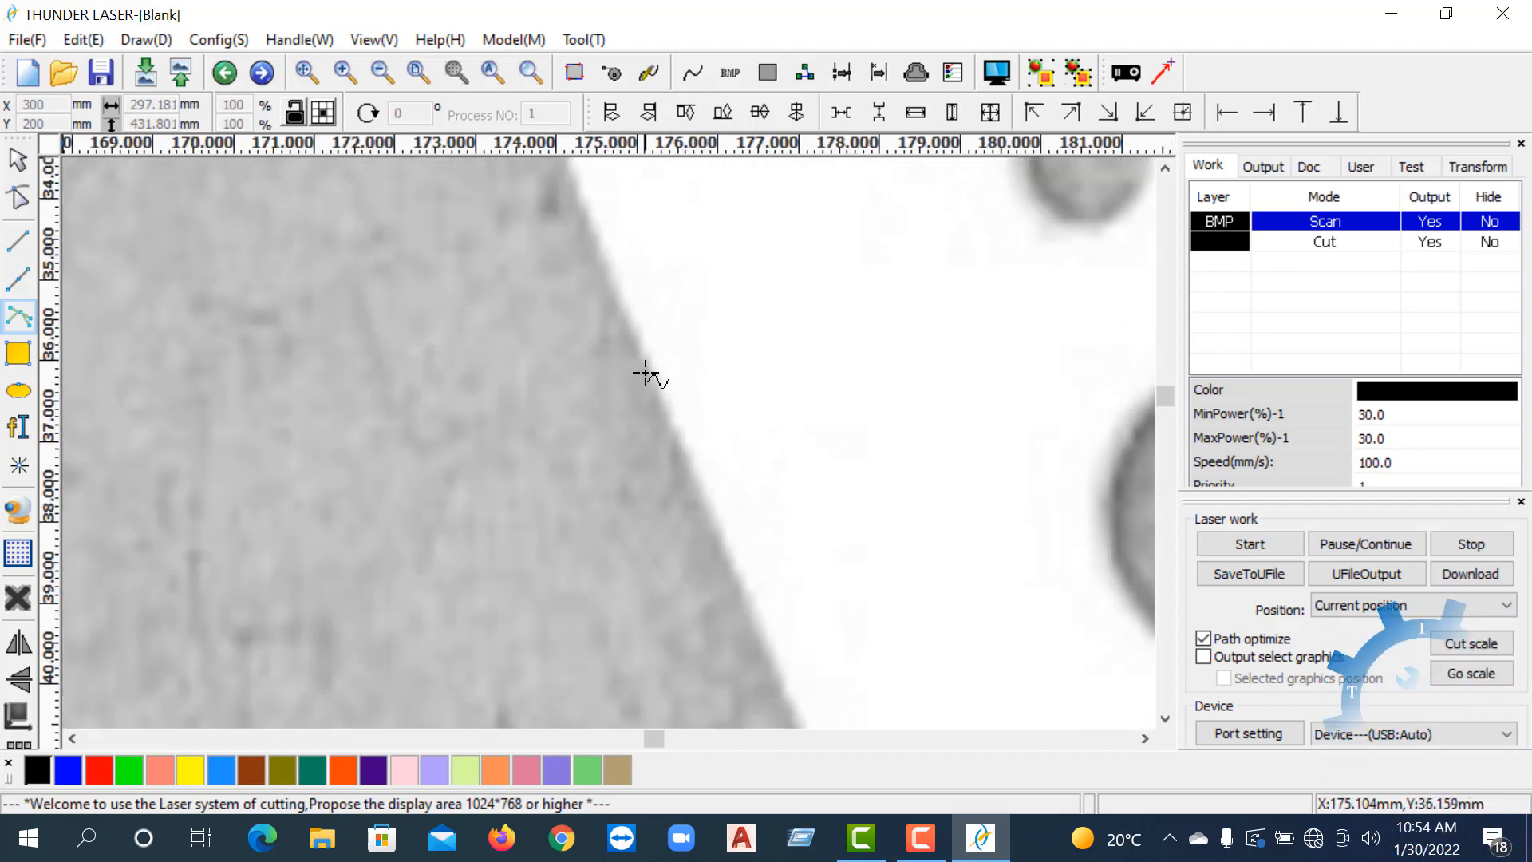
left_click(644, 373)
scroll(693, 454, "down", 8)
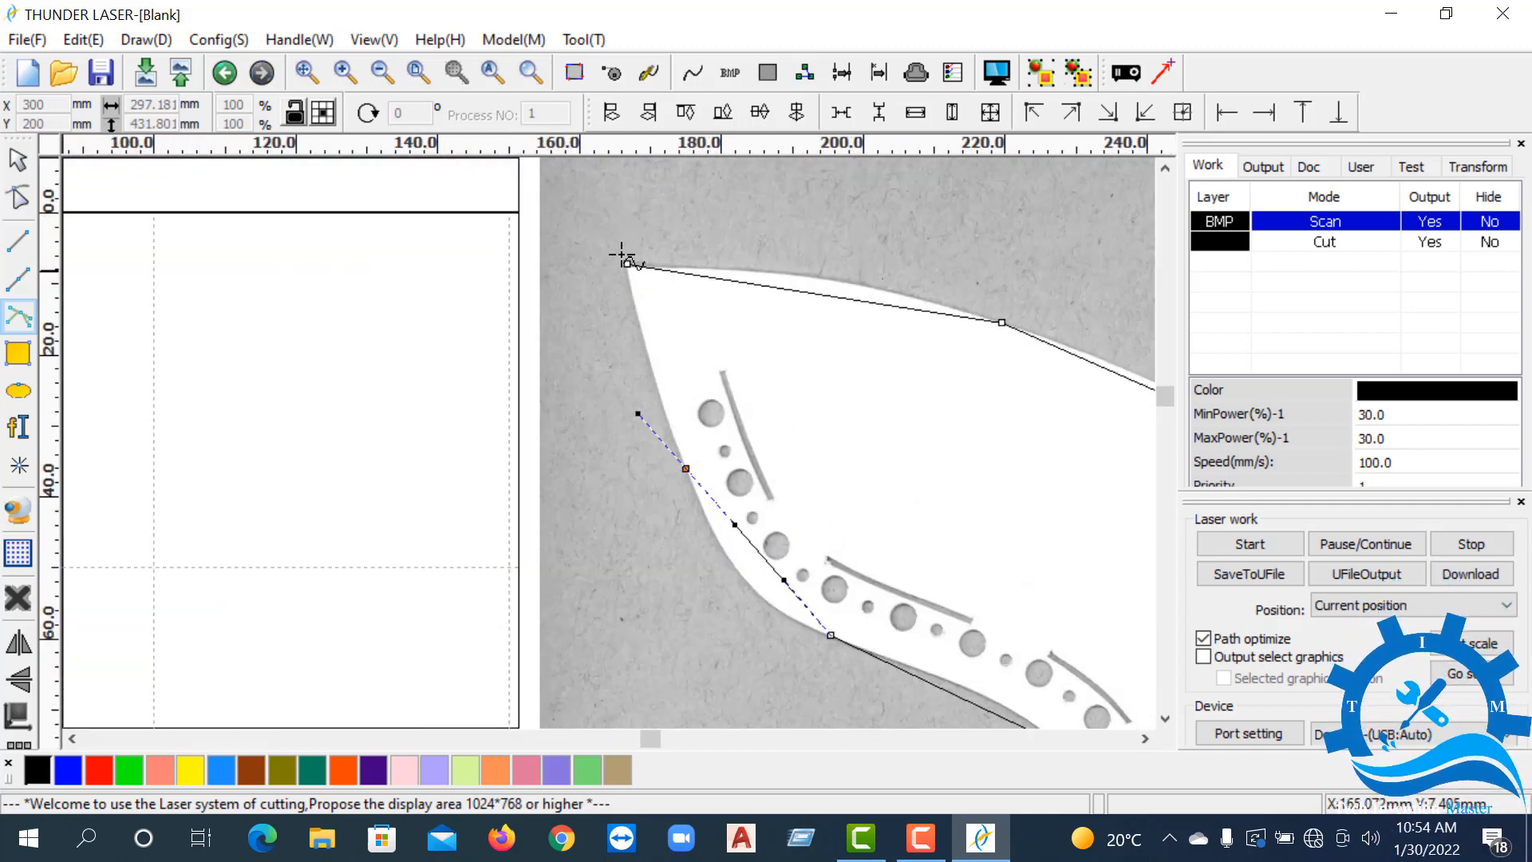
- Add a point just below the upper tip at about X 167, Y 9 mm and close the outline on its start node
scroll(621, 255, "up", 5)
scroll(598, 257, "up", 3)
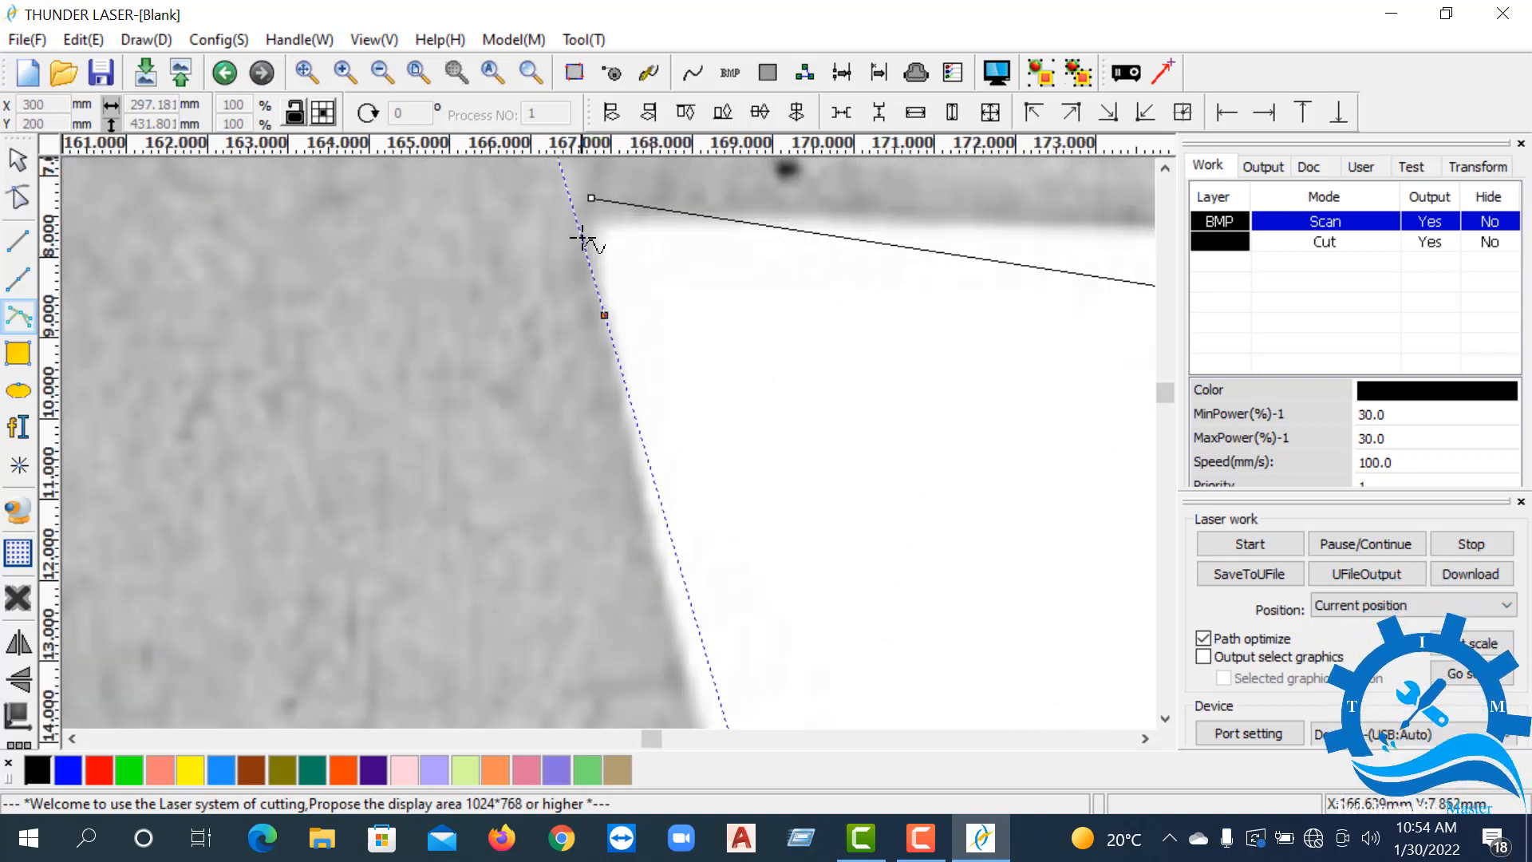
left_click(589, 198)
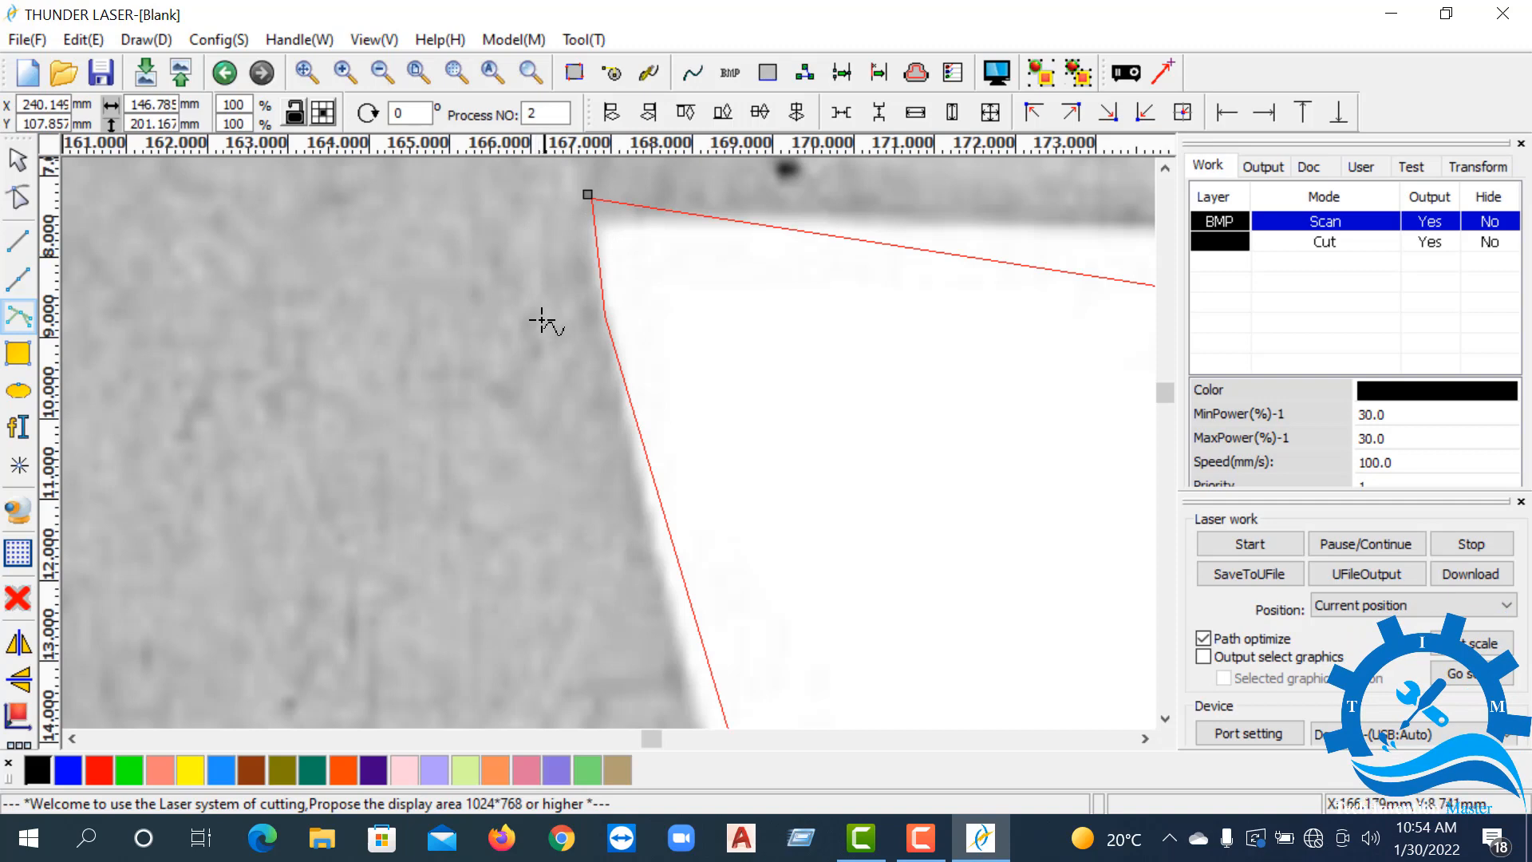
scroll(535, 319, "down", 1)
scroll(511, 273, "down", 1)
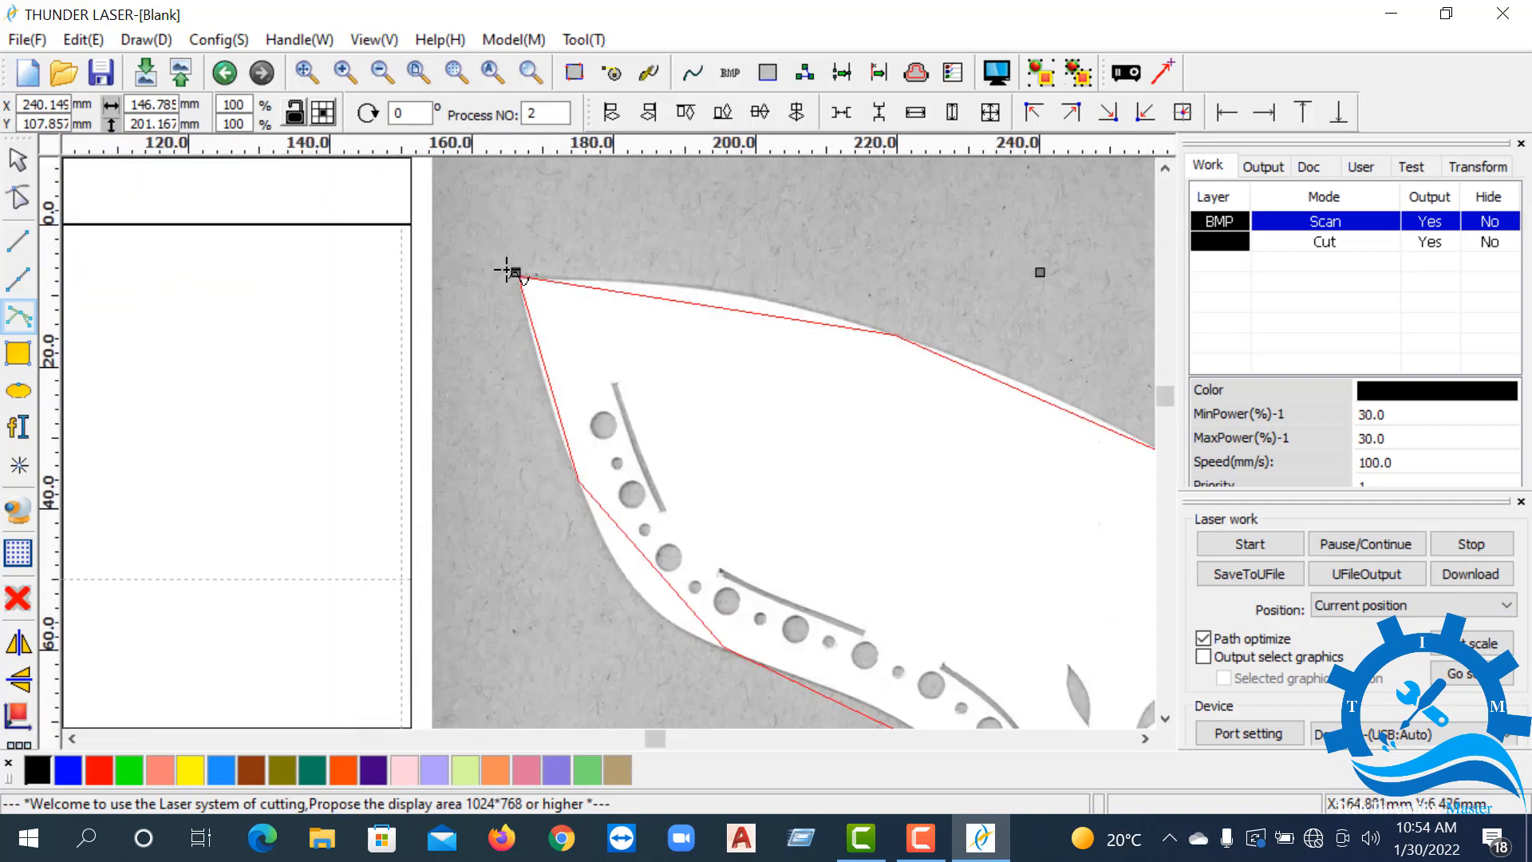
- Edit the outline's nodes, bending the outer-edge segment beside the upper tip with its curve handles to follow the template edge
left_click(21, 207)
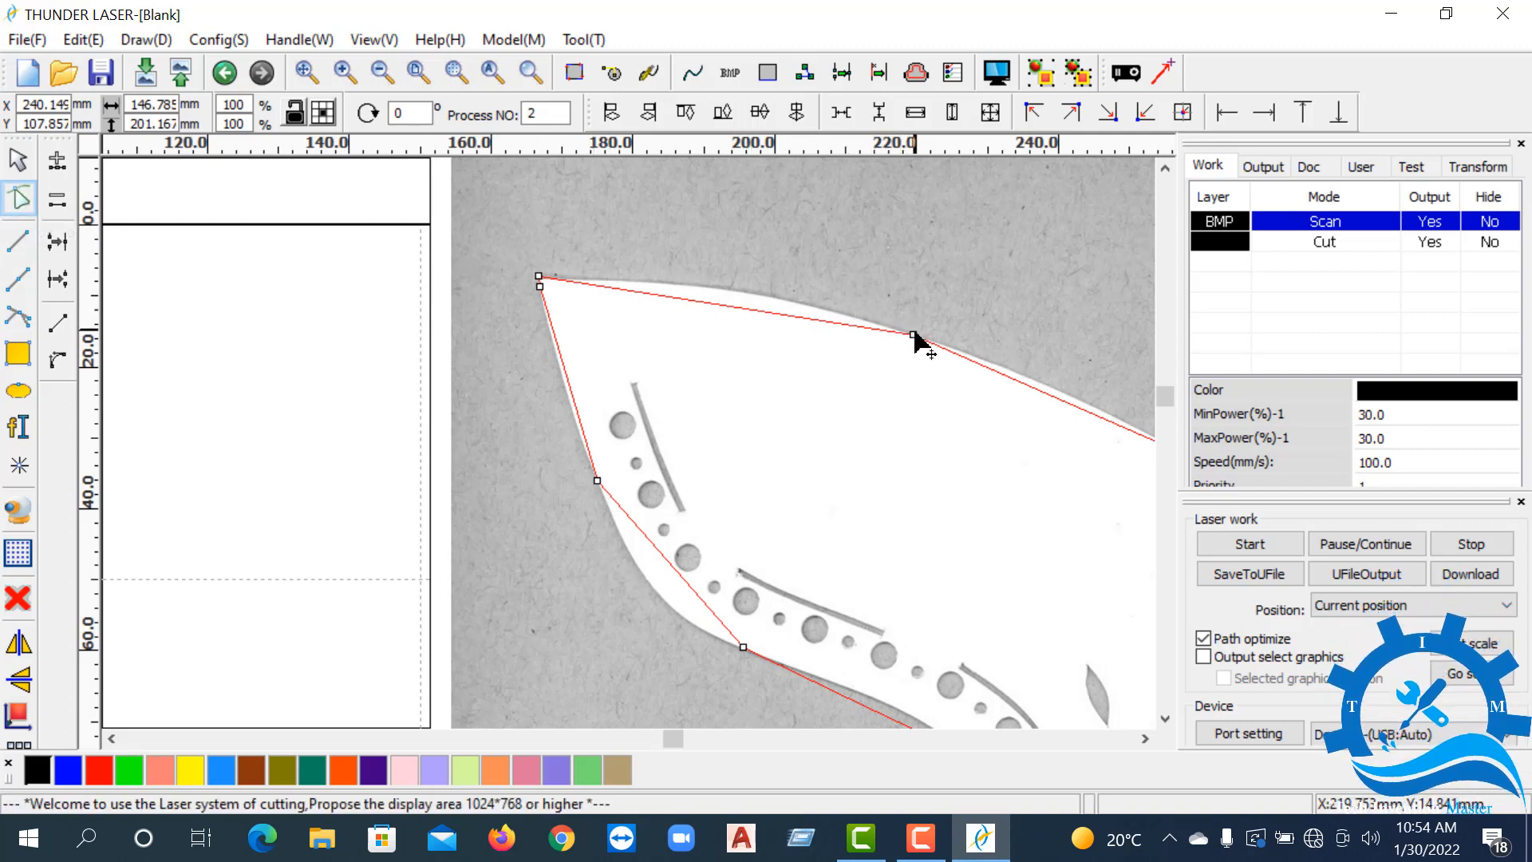
left_click_drag(964, 369, 964, 369)
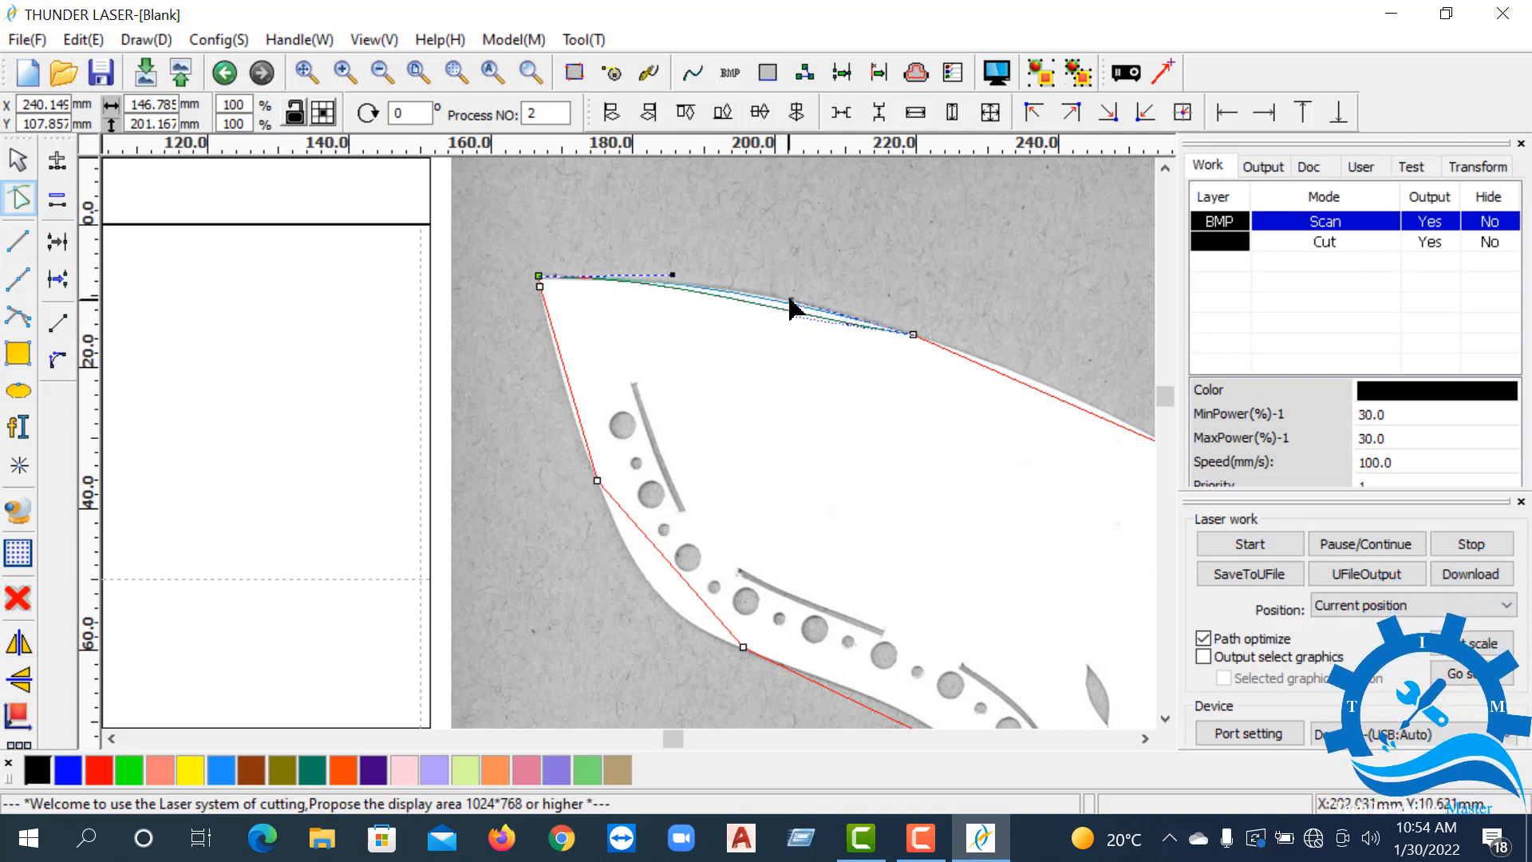
left_click_drag(790, 303, 793, 300)
scroll(786, 308, "up", 3)
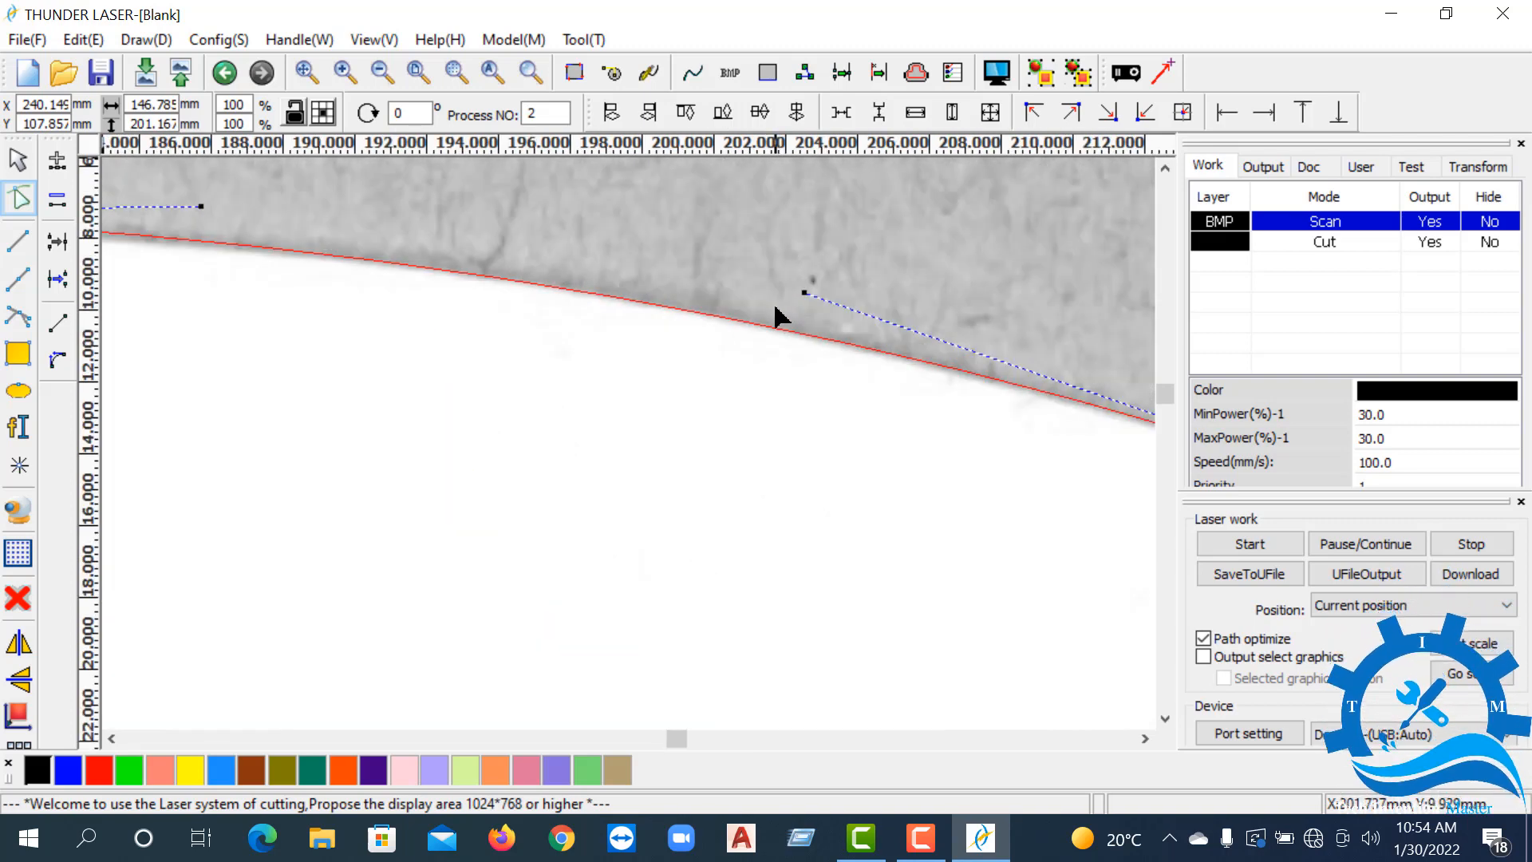
- Bend the second outer-edge segment from the upper tip with both curve handles to follow the template edge
scroll(660, 311, "down", 5)
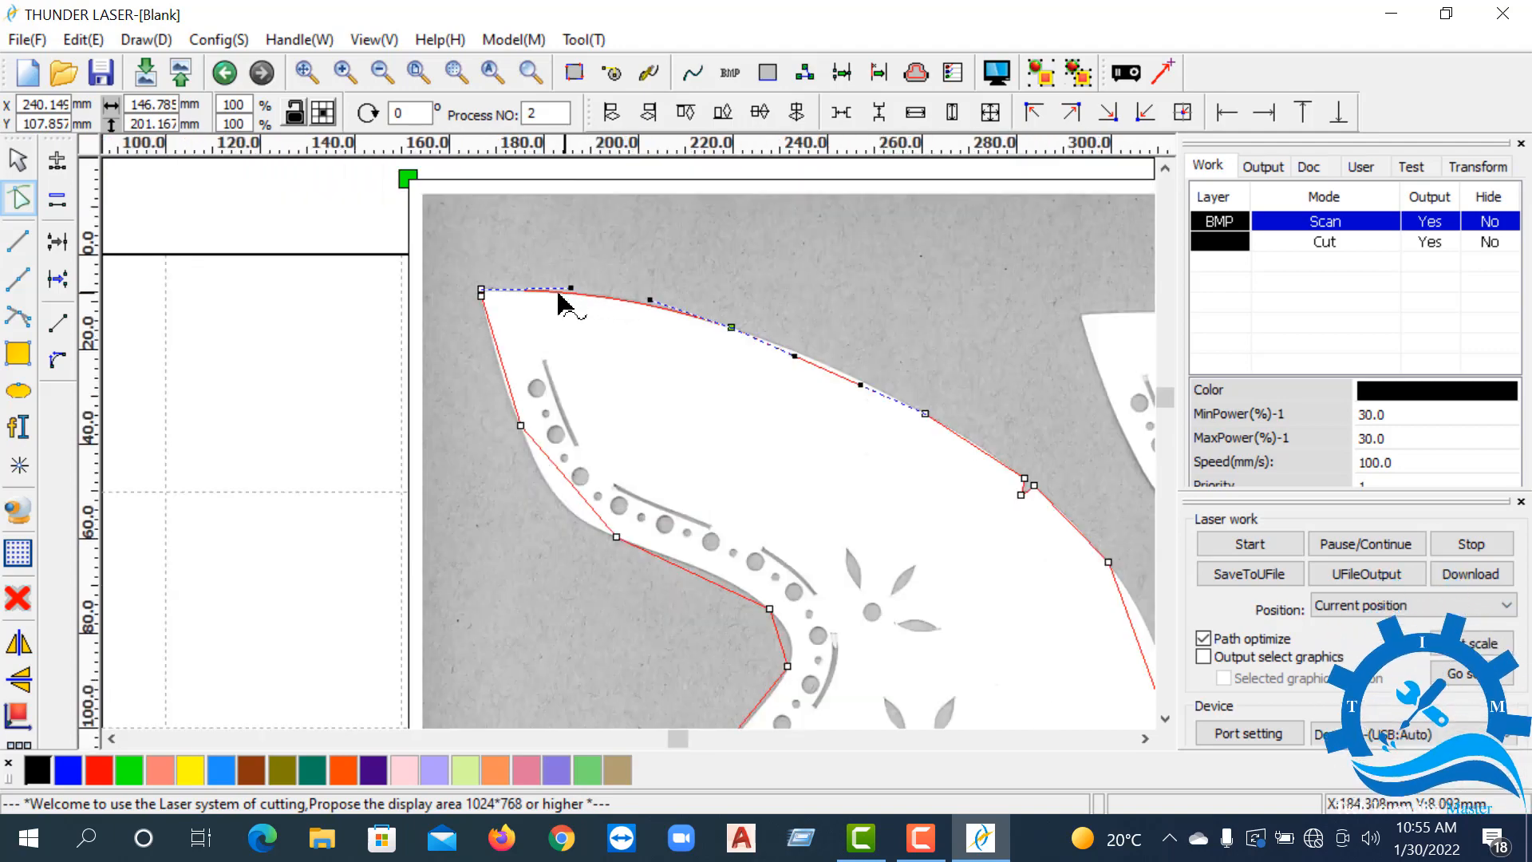
scroll(696, 336, "up", 3)
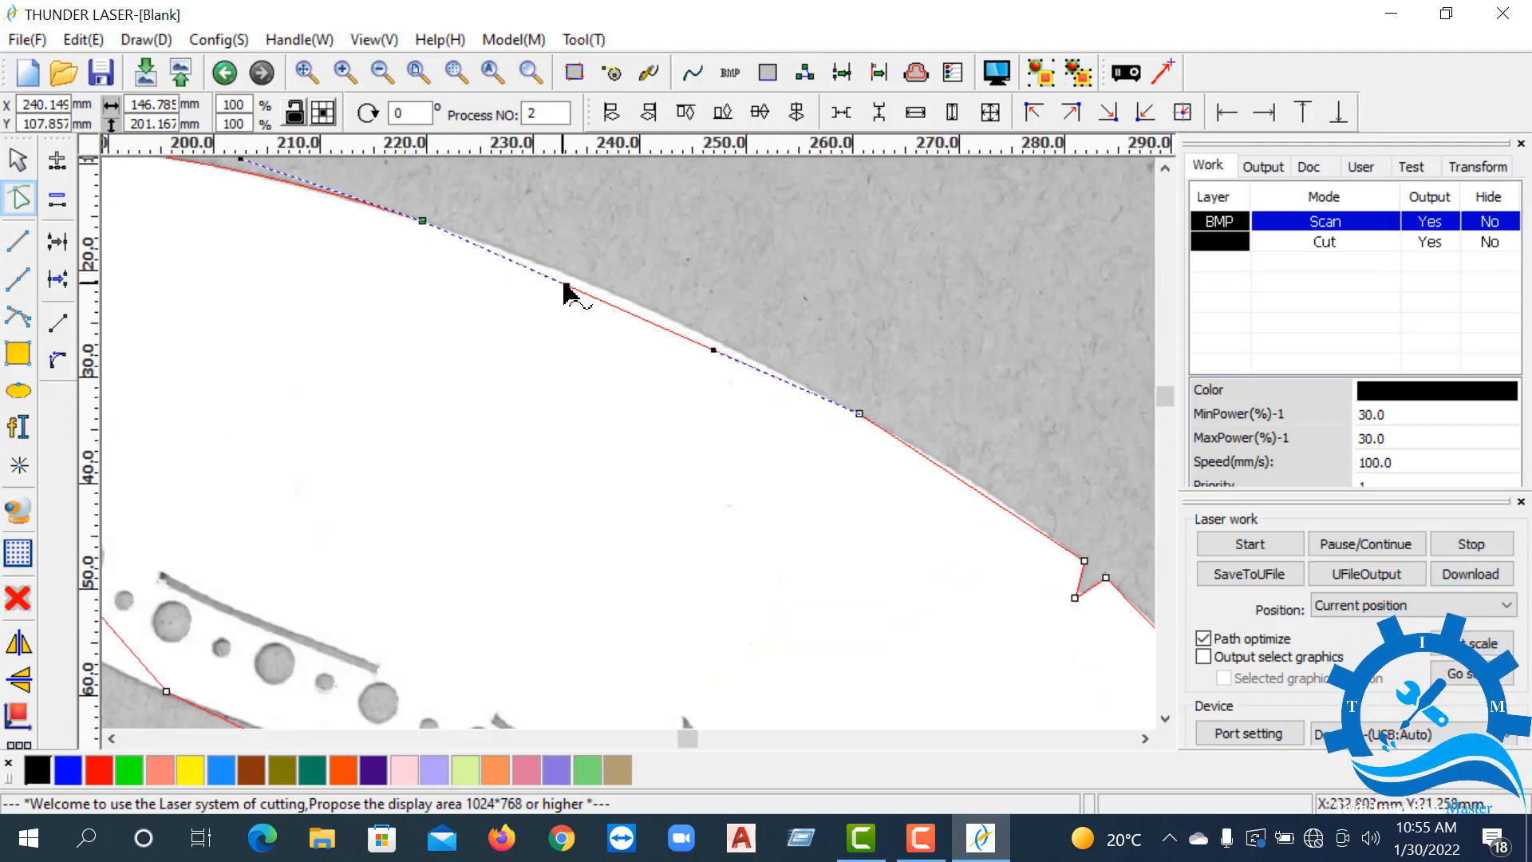
scroll(568, 291, "up", 2)
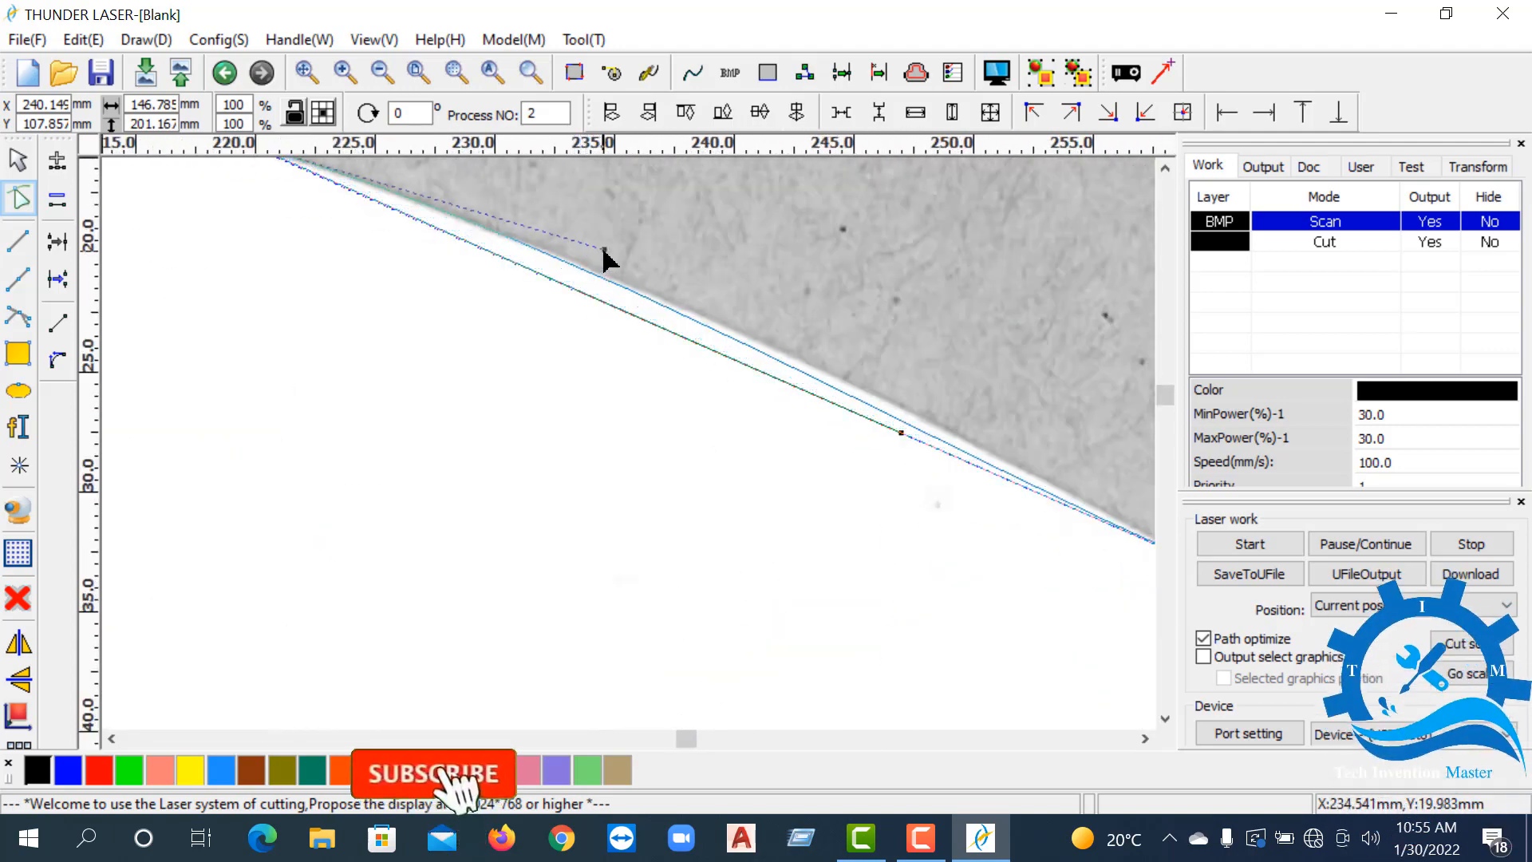
left_click_drag(604, 251, 604, 250)
scroll(604, 293, "down", 2)
scroll(734, 345, "up", 2)
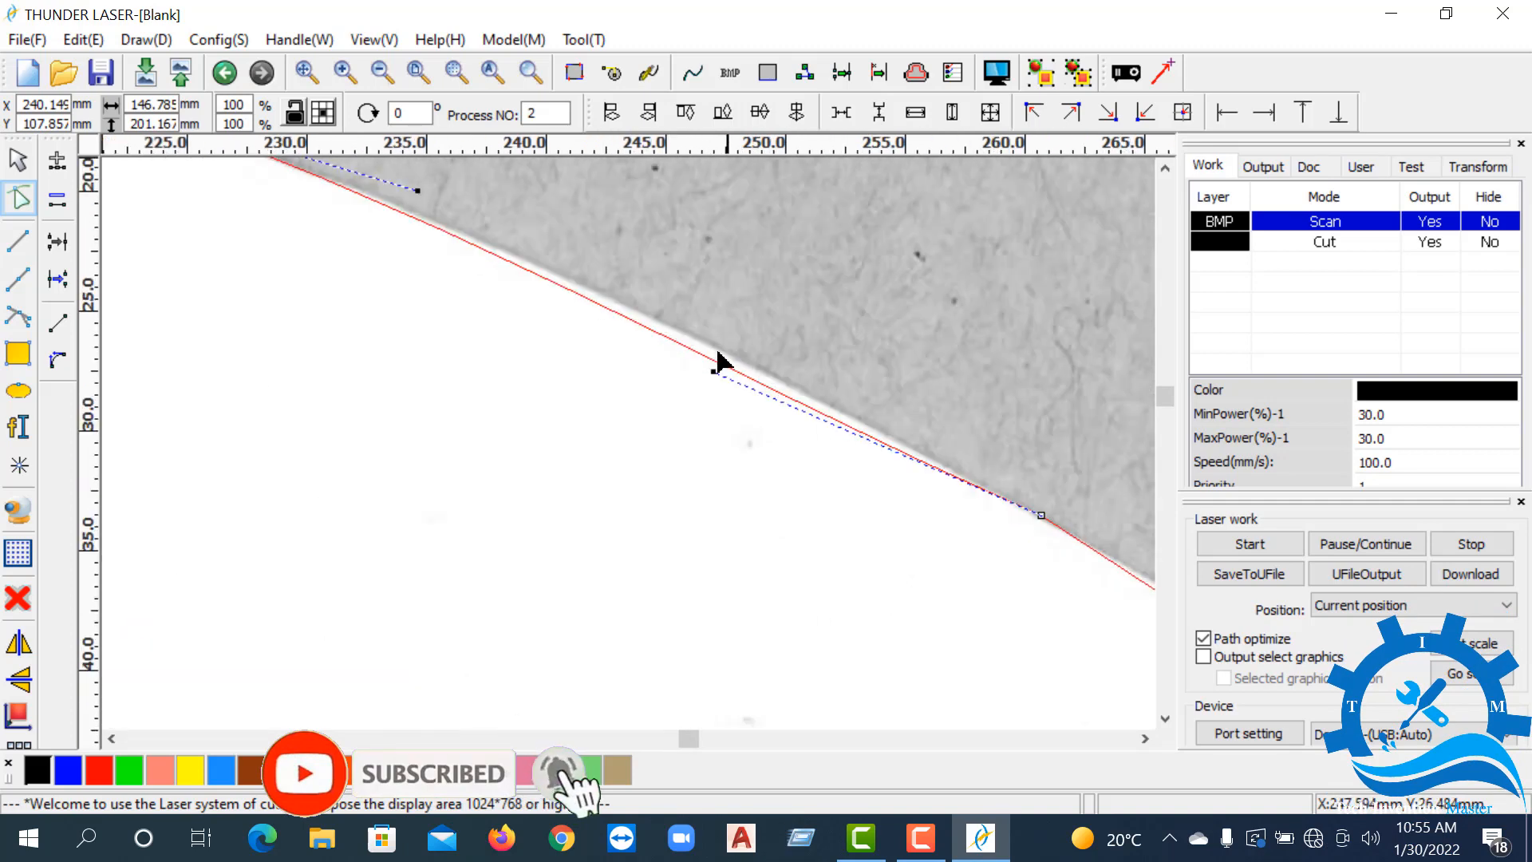
left_click_drag(713, 372, 723, 347)
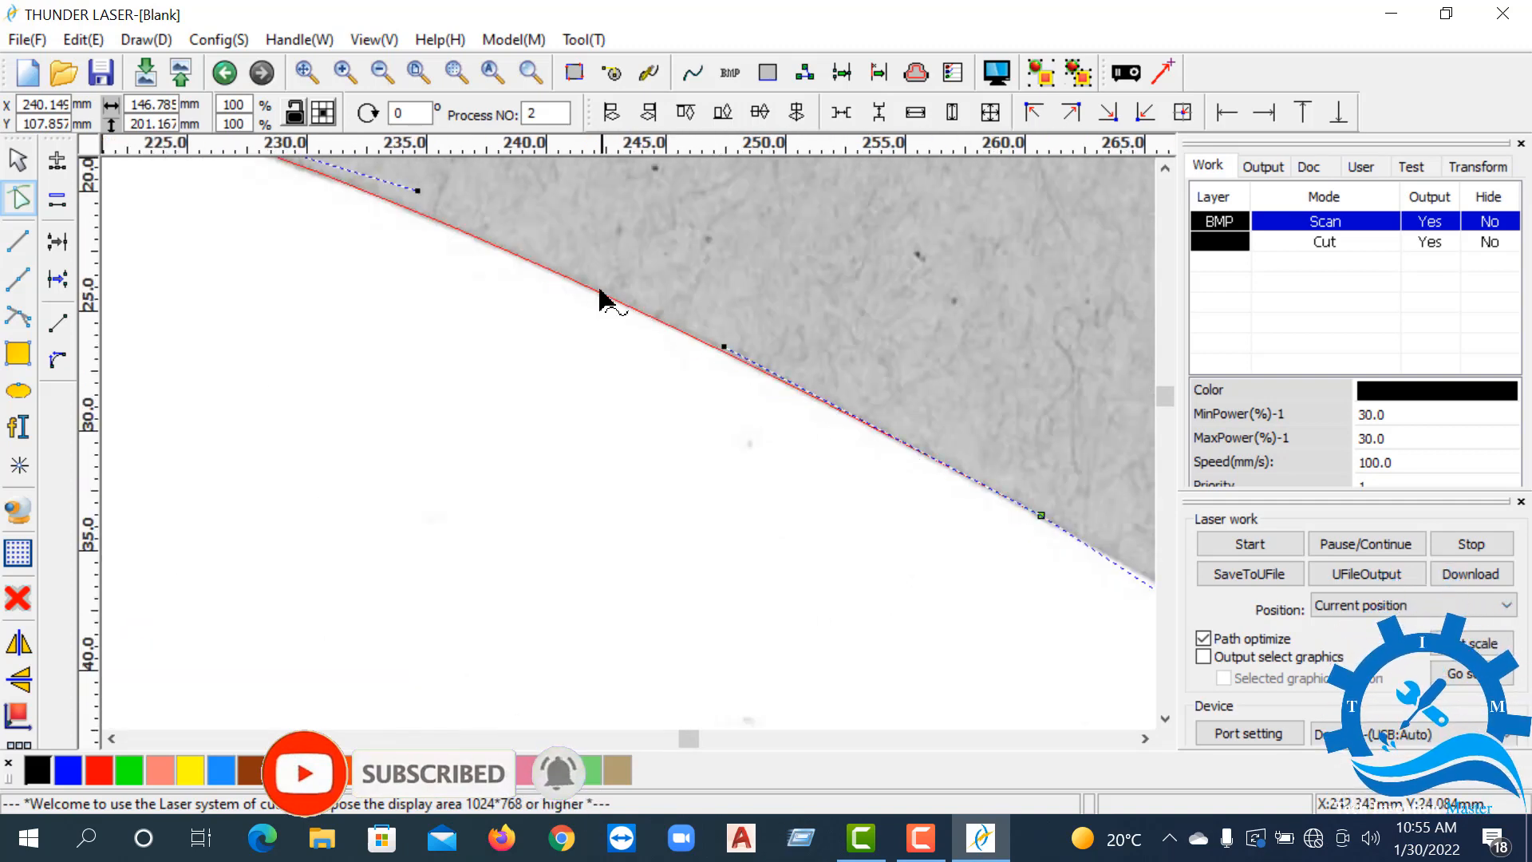
- Curve the outer-edge segment that leads down to the upper notch so that it lies on the template edge
scroll(598, 290, "down", 3)
scroll(762, 393, "up", 4)
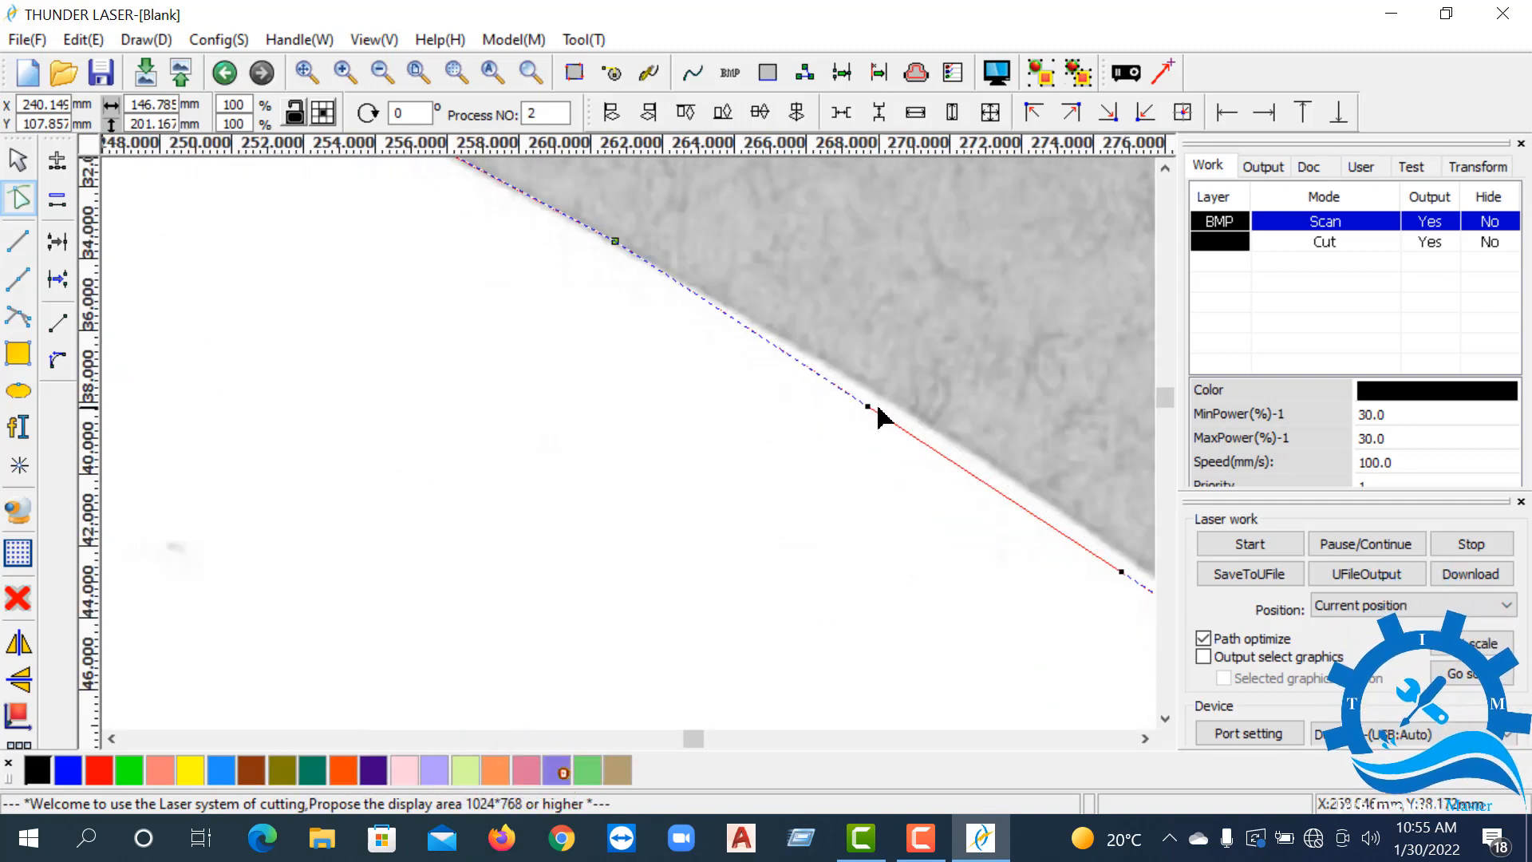
left_click_drag(878, 391, 866, 405)
scroll(854, 438, "down", 1)
scroll(886, 453, "up", 2)
scroll(704, 350, "down", 3)
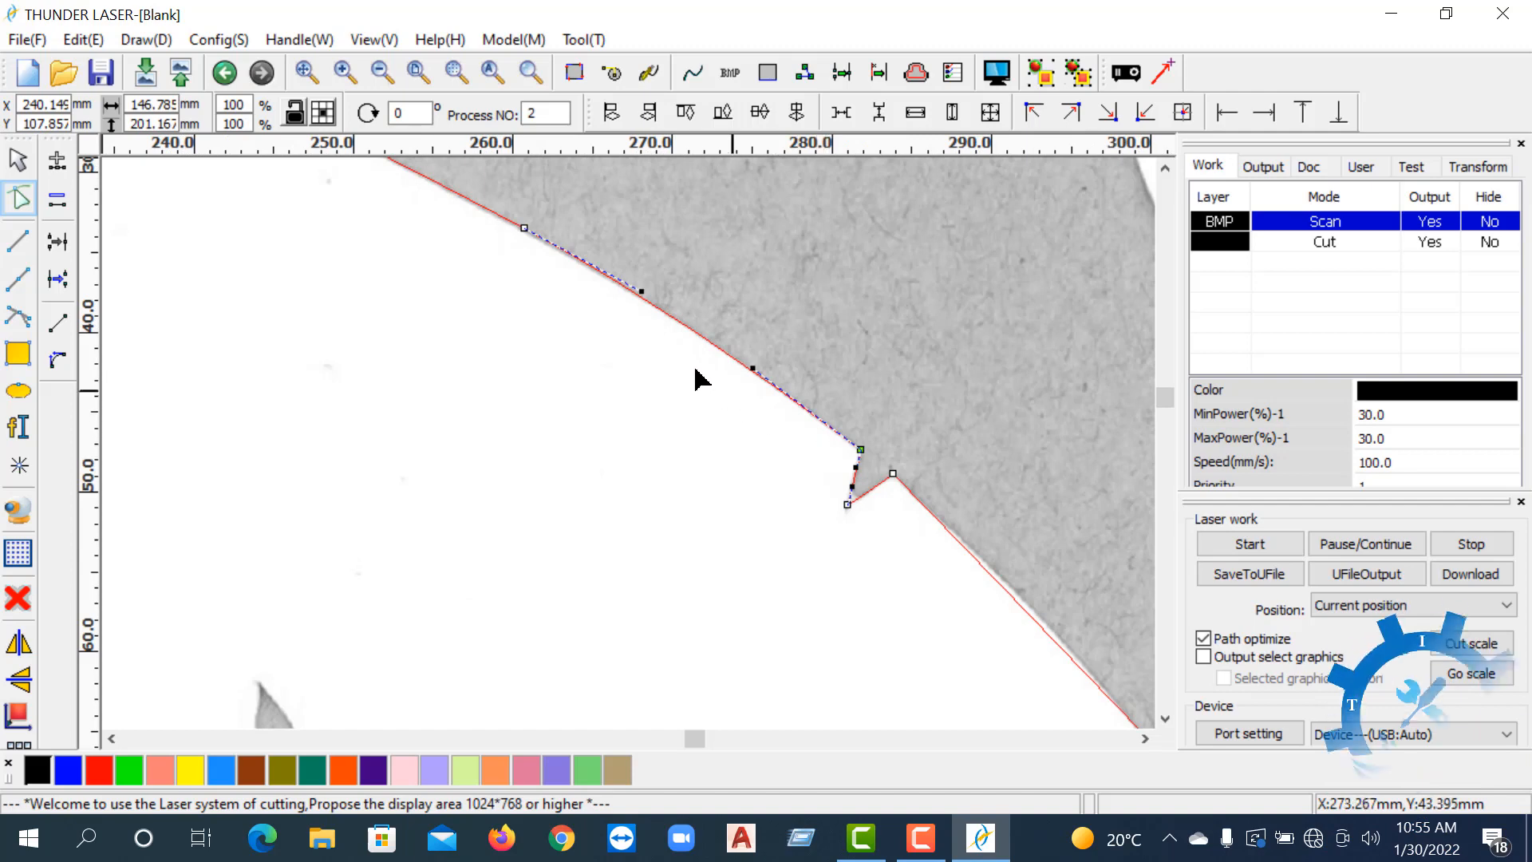
- Select the lower node of the upper notch and bend the segment just below it onto the template edge
scroll(718, 387, "down", 2)
scroll(758, 442, "up", 2)
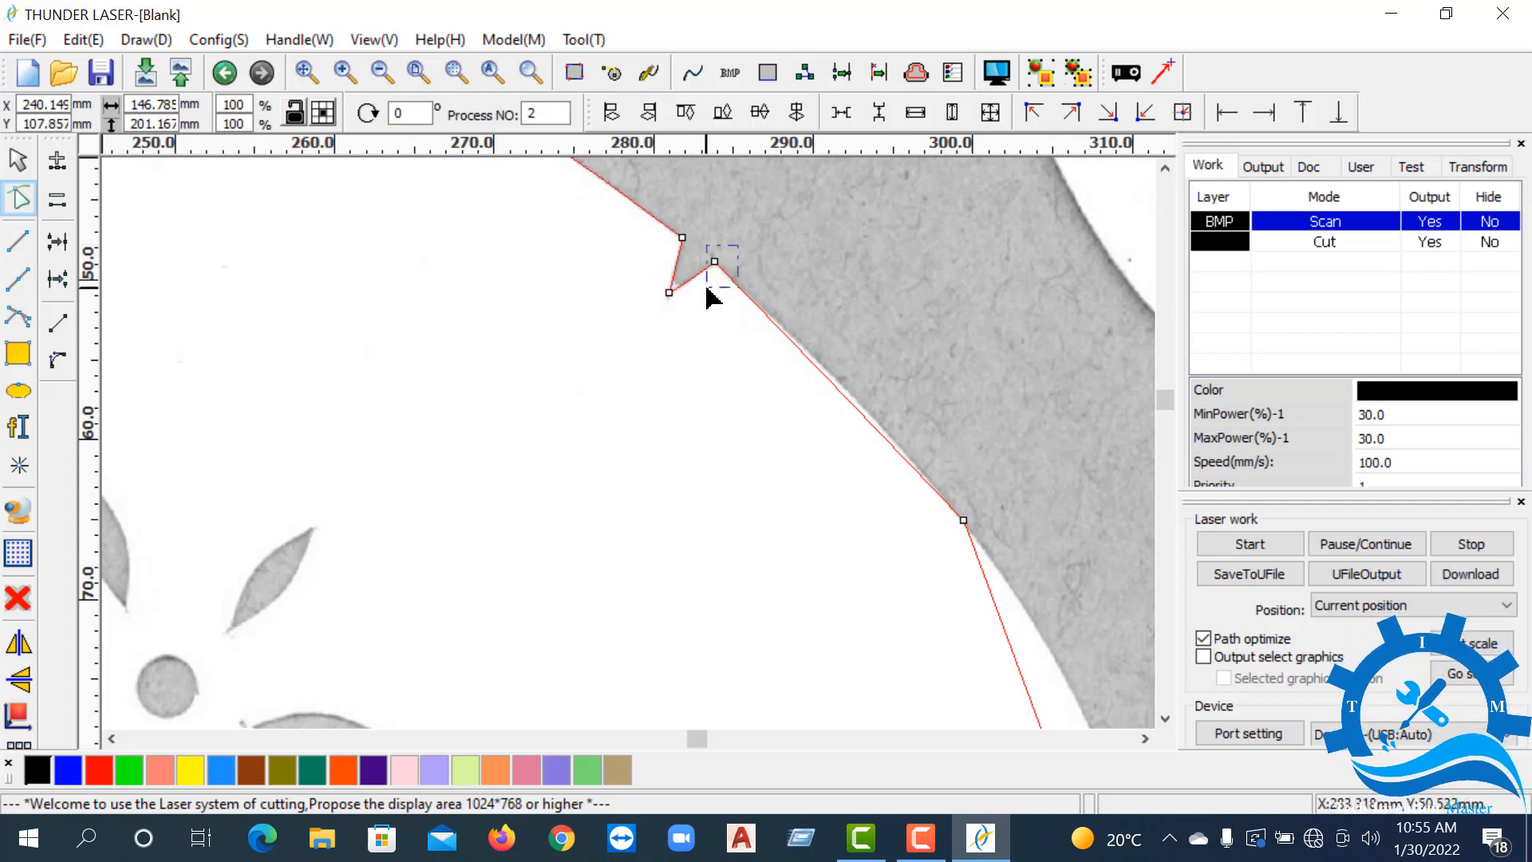
left_click_drag(706, 288, 704, 289)
scroll(872, 435, "up", 3)
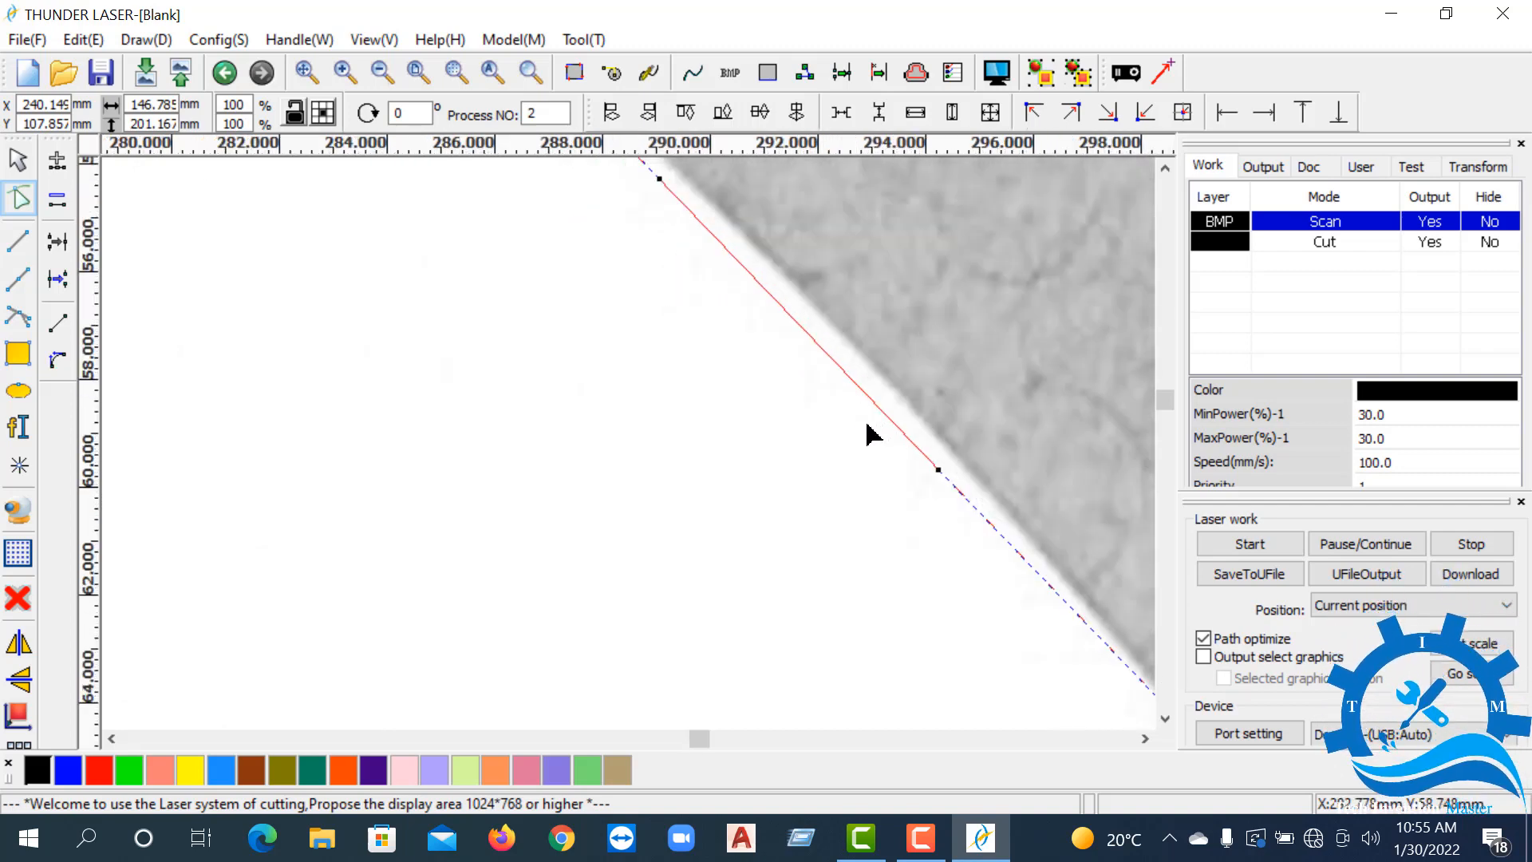
left_click_drag(937, 470, 943, 444)
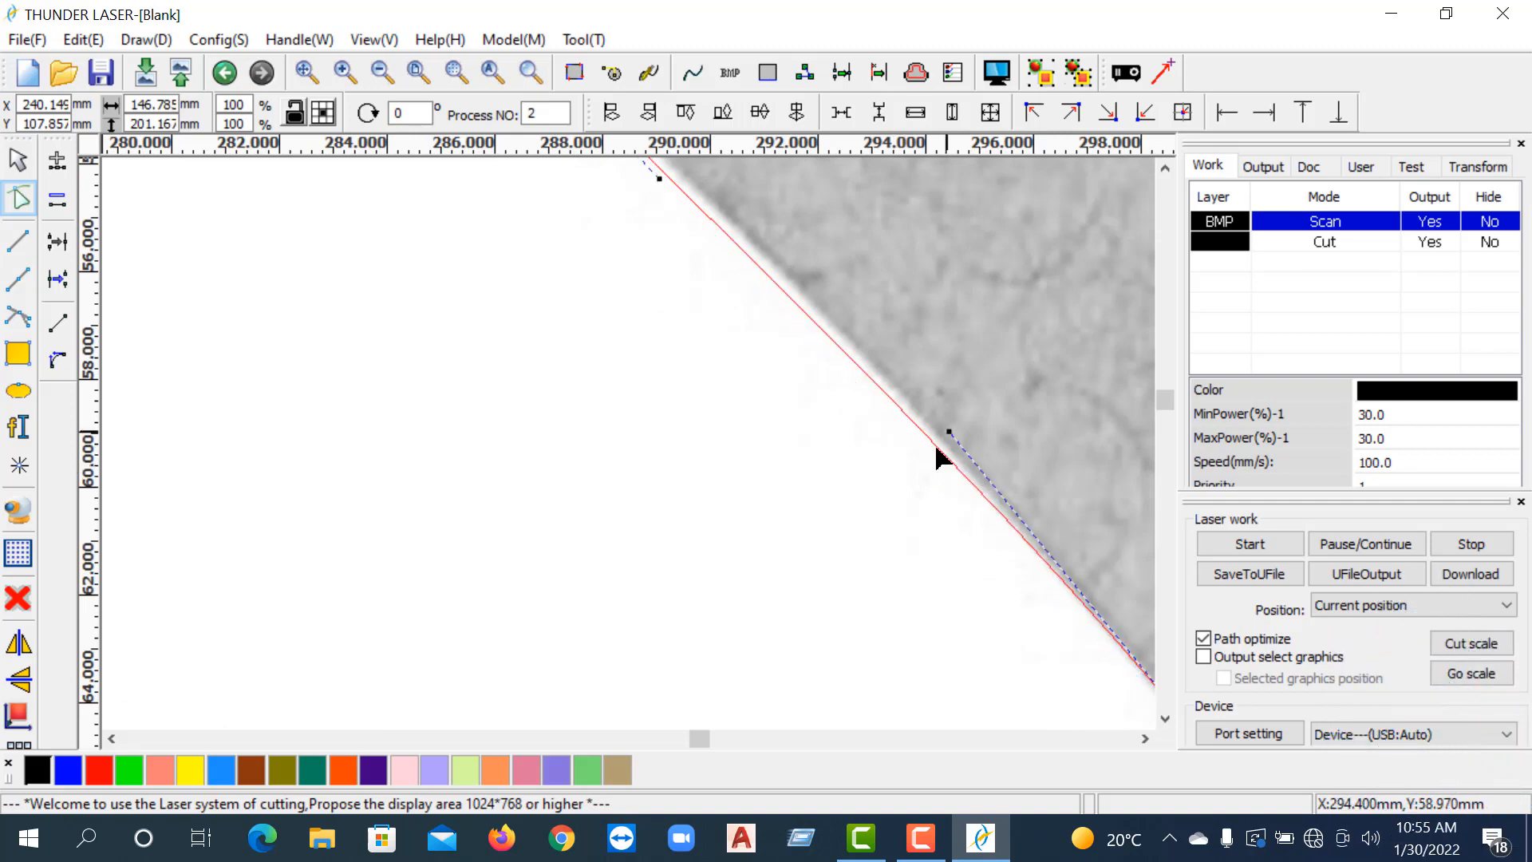
scroll(841, 434, "down", 3)
scroll(811, 352, "up", 5)
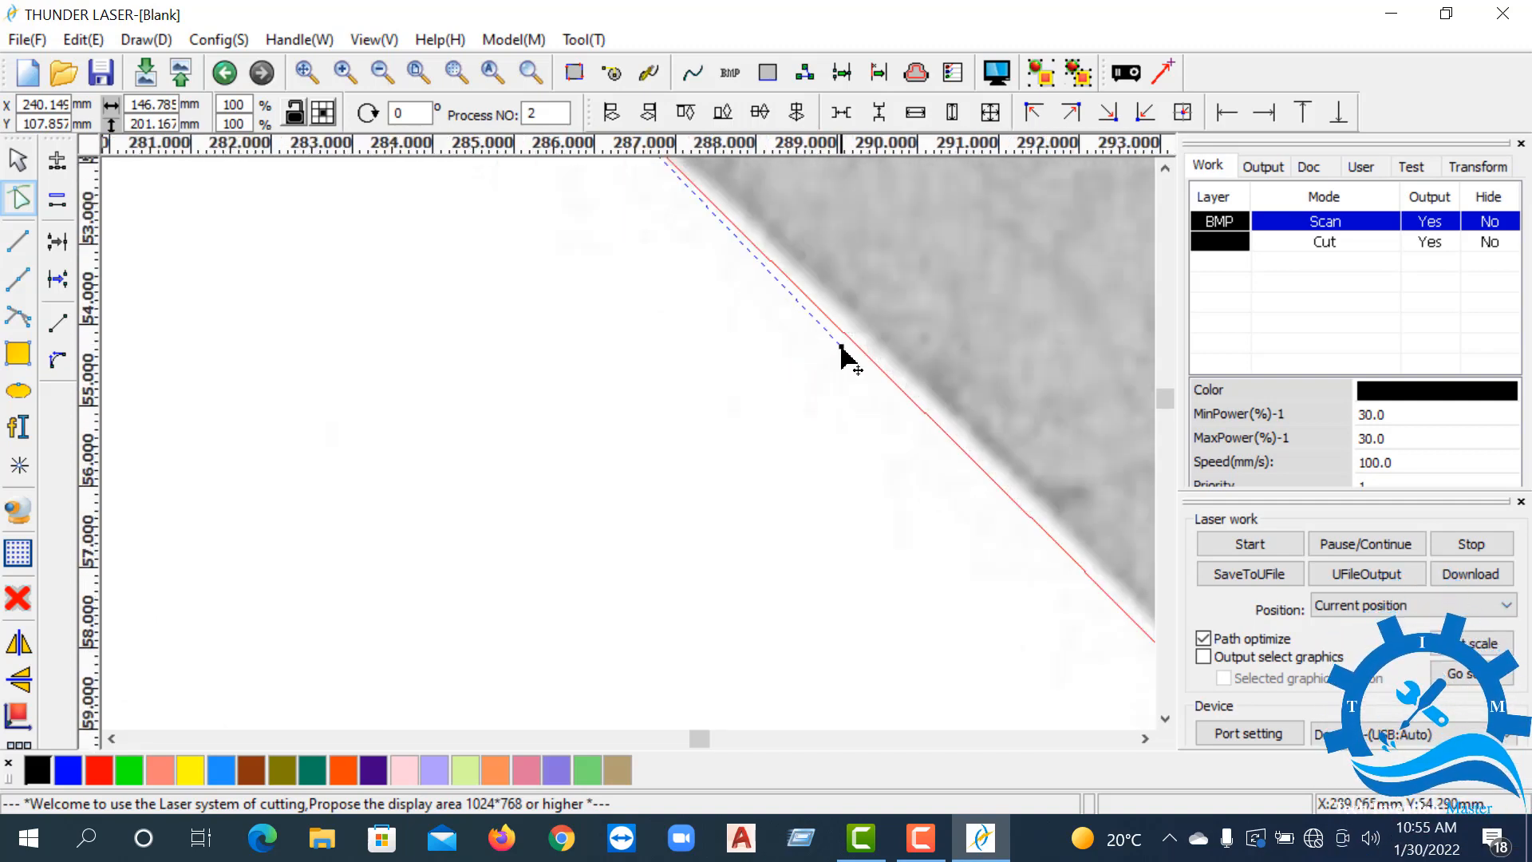
- Bow the long outer-edge segment above the middle notch outward with its two curve handles to match the template edge
scroll(725, 304, "down", 6)
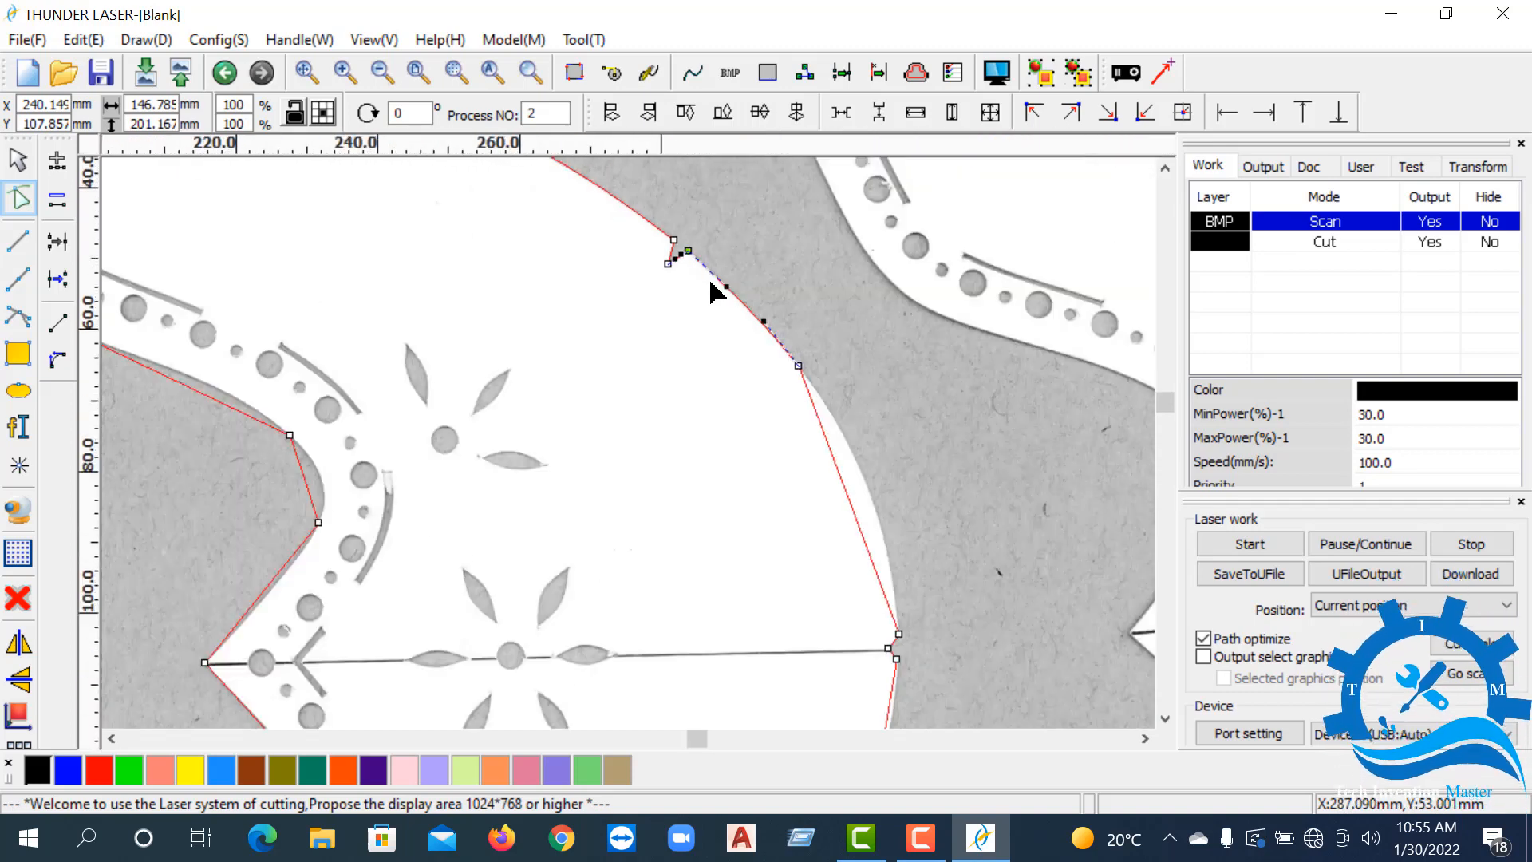
scroll(786, 383, "up", 3)
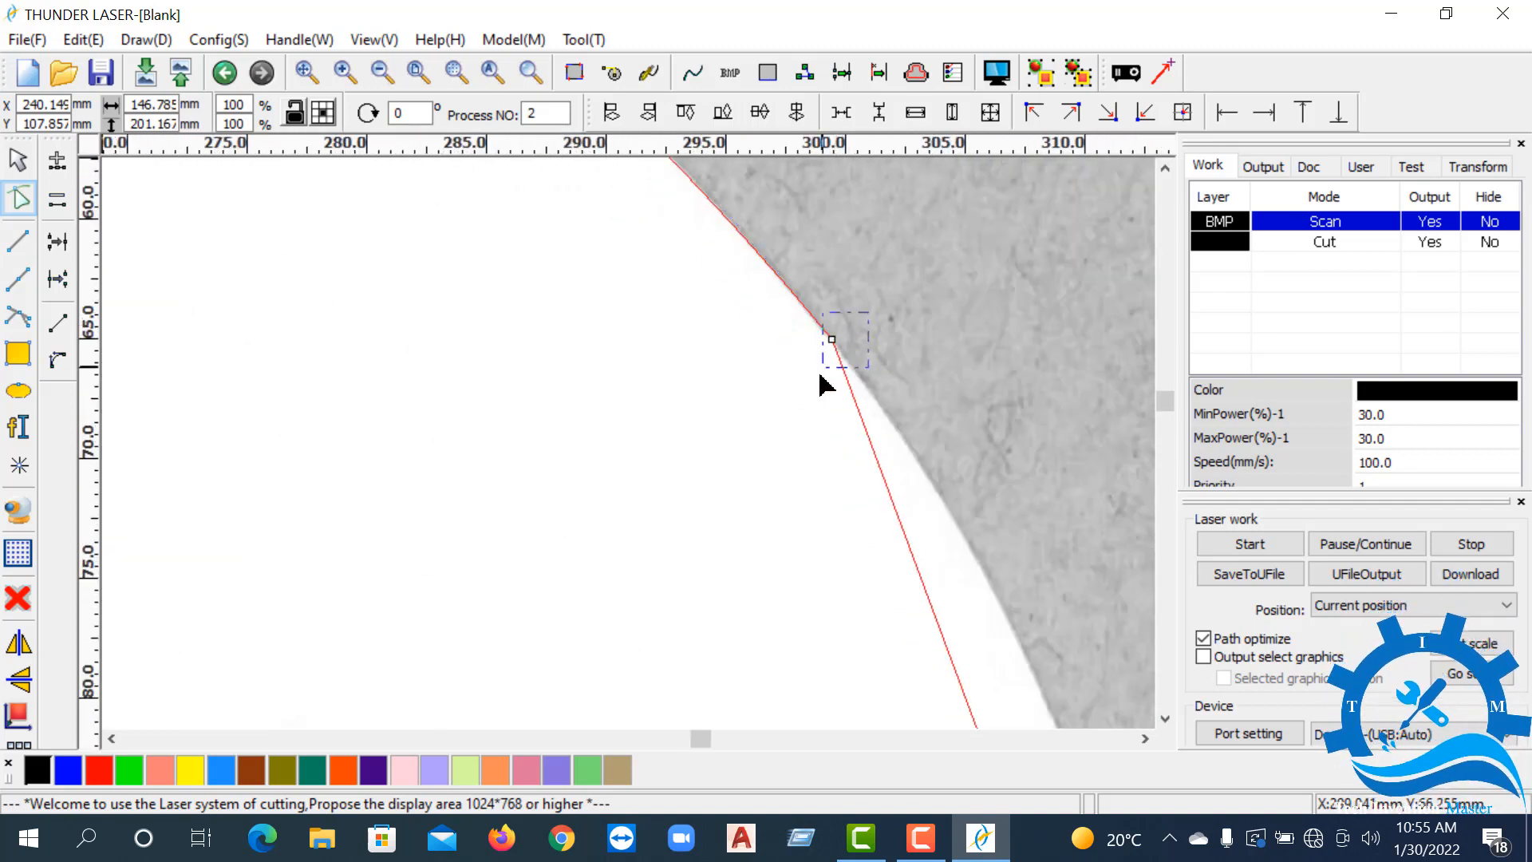
left_click_drag(819, 373, 819, 374)
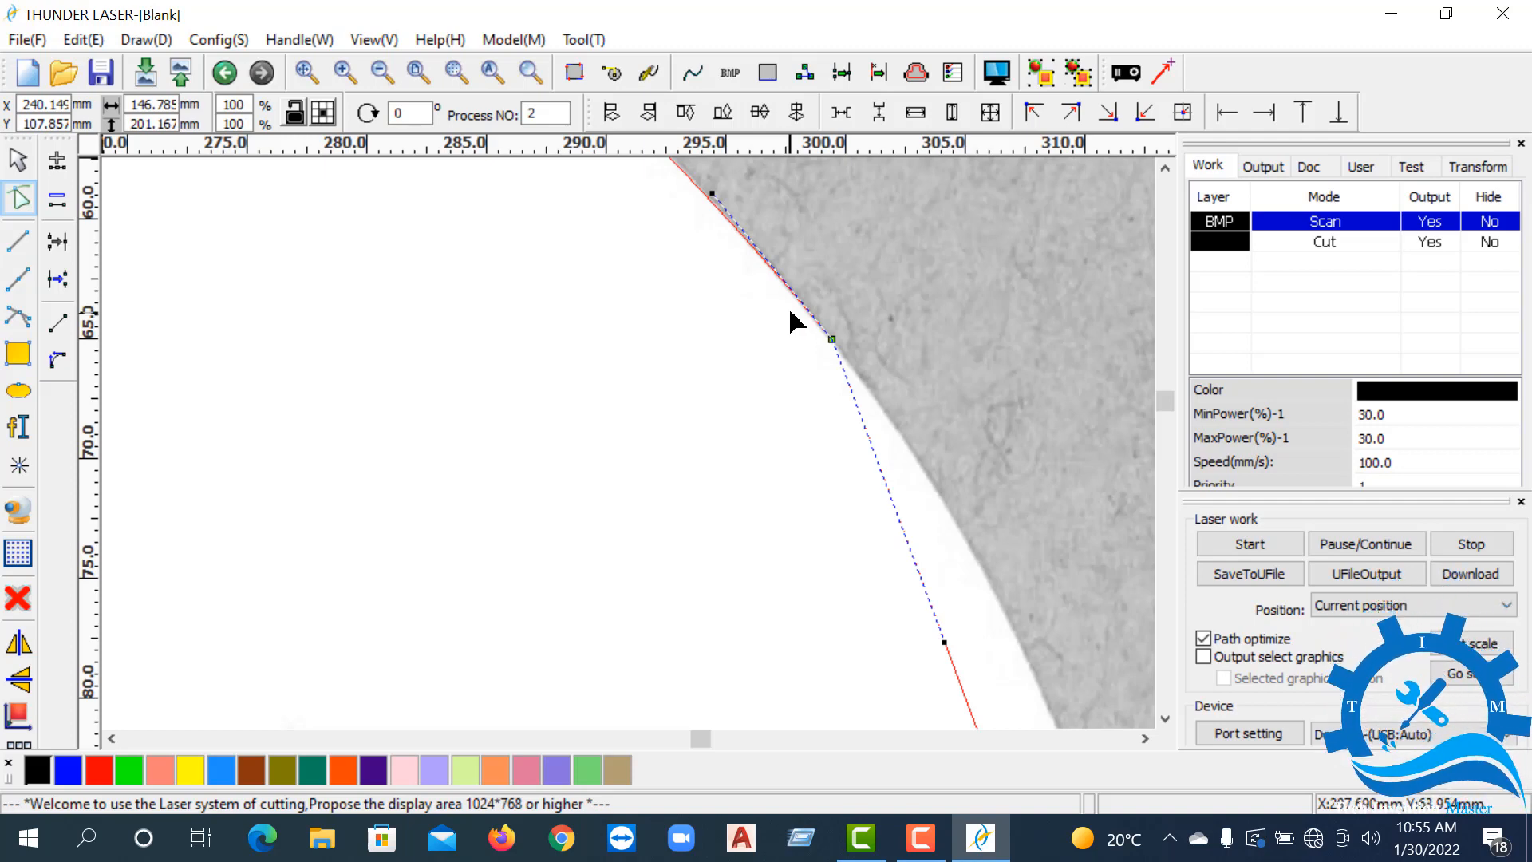
scroll(784, 283, "down", 2)
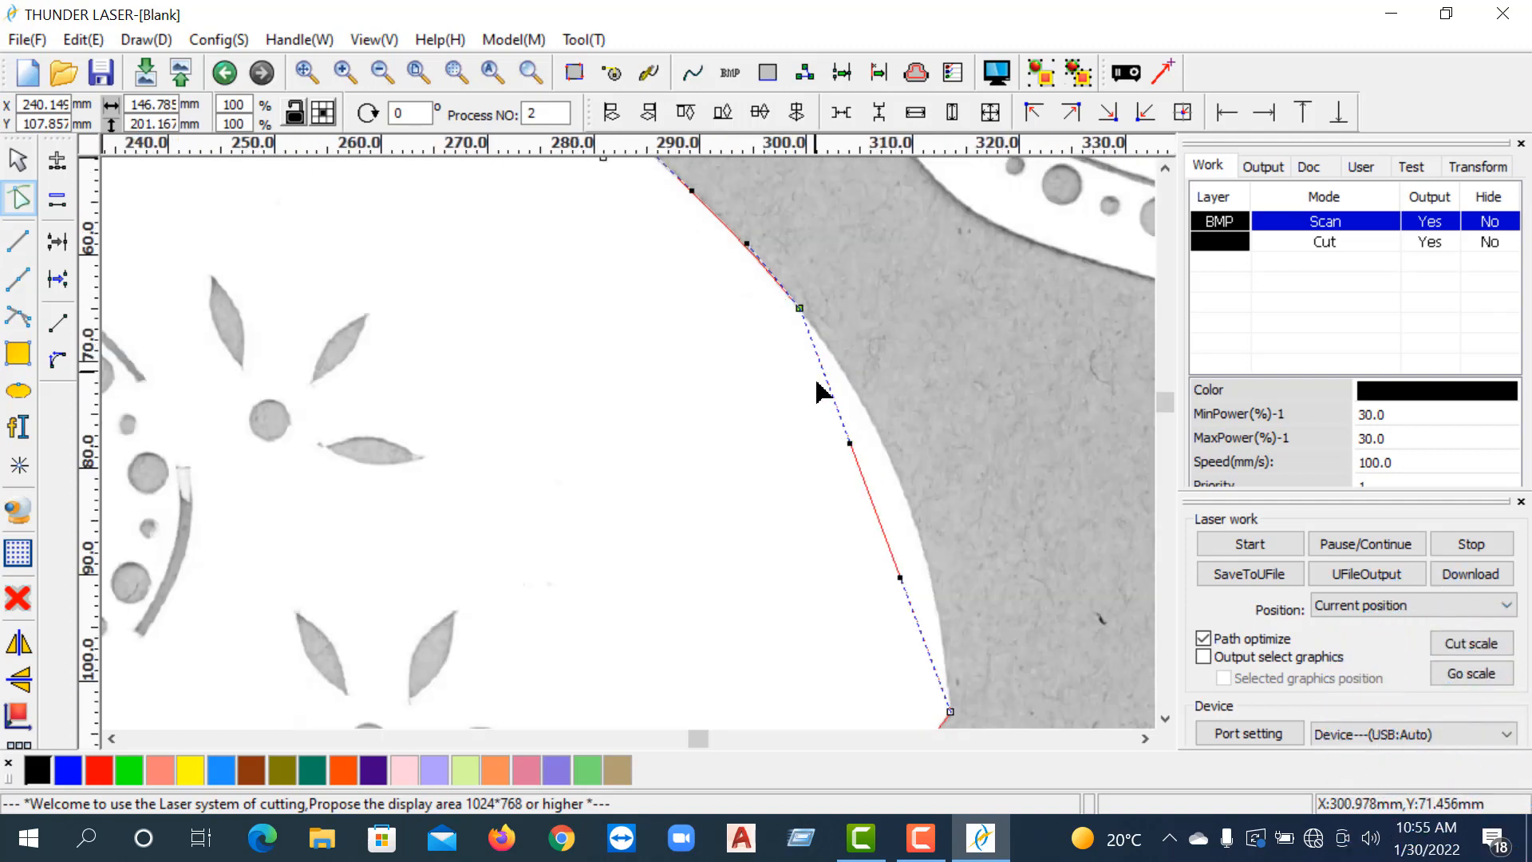
scroll(878, 471, "up", 3)
left_click_drag(790, 366, 878, 289)
scroll(879, 289, "down", 4)
scroll(884, 411, "up", 3)
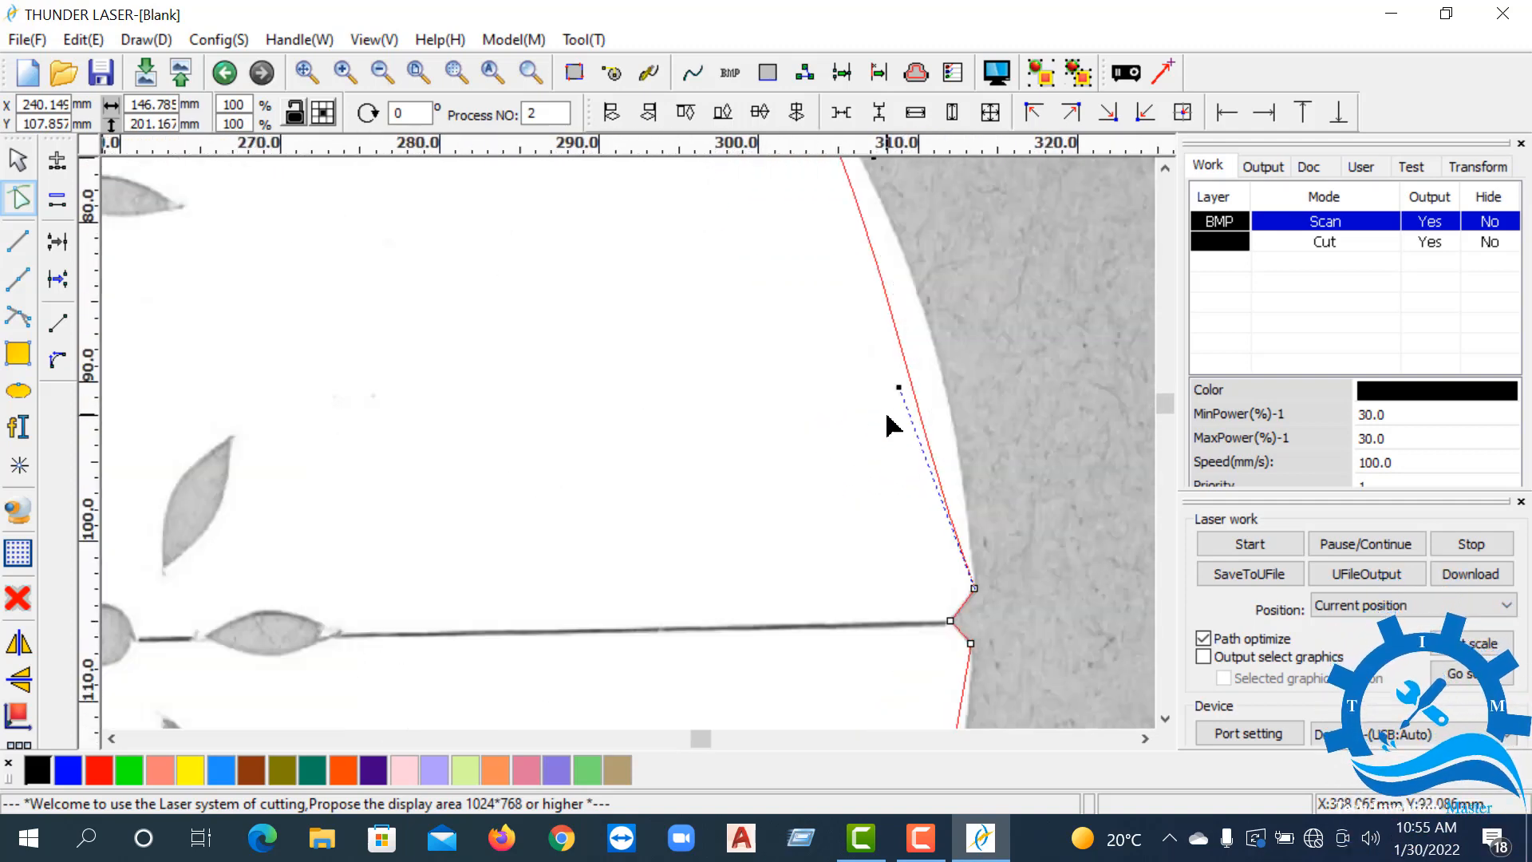
scroll(992, 343, "down", 4)
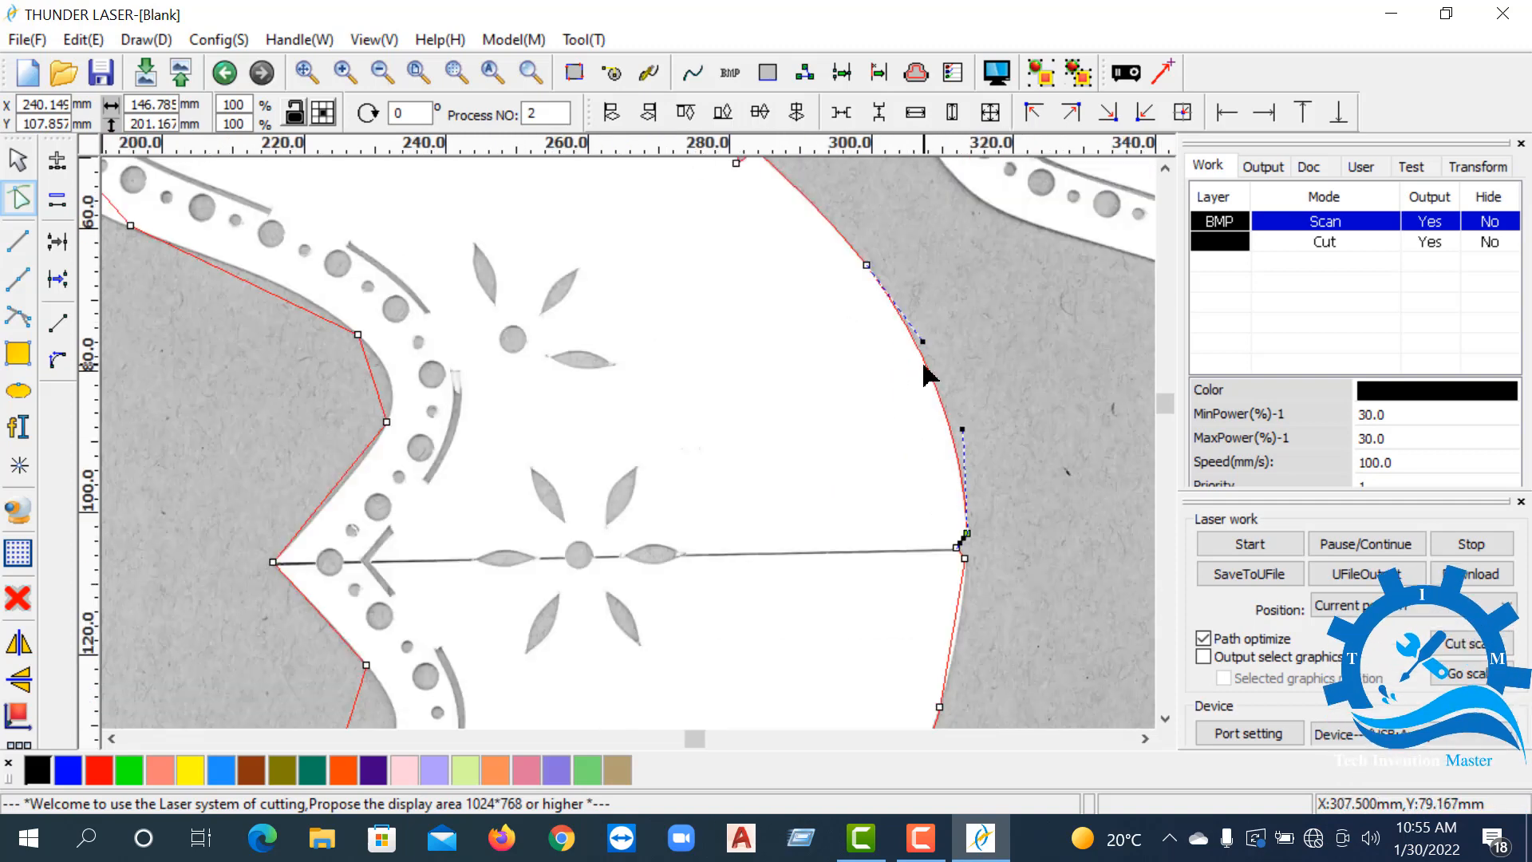
scroll(923, 369, "up", 4)
scroll(885, 303, "down", 4)
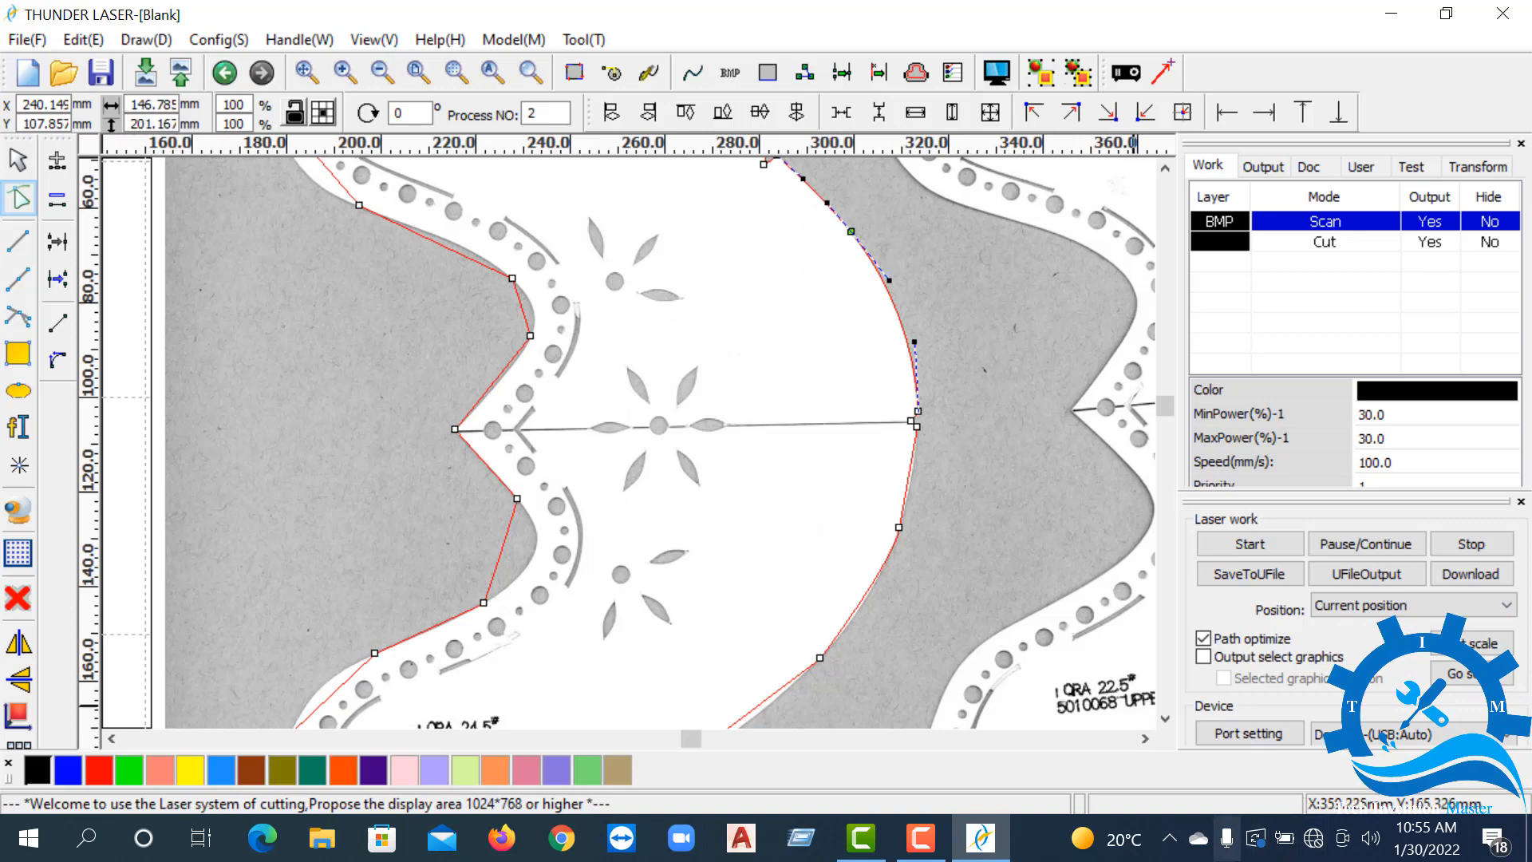
- Select the lower node of the middle notch and curve the segment below it outward onto the template edge
mouse_move(923, 855)
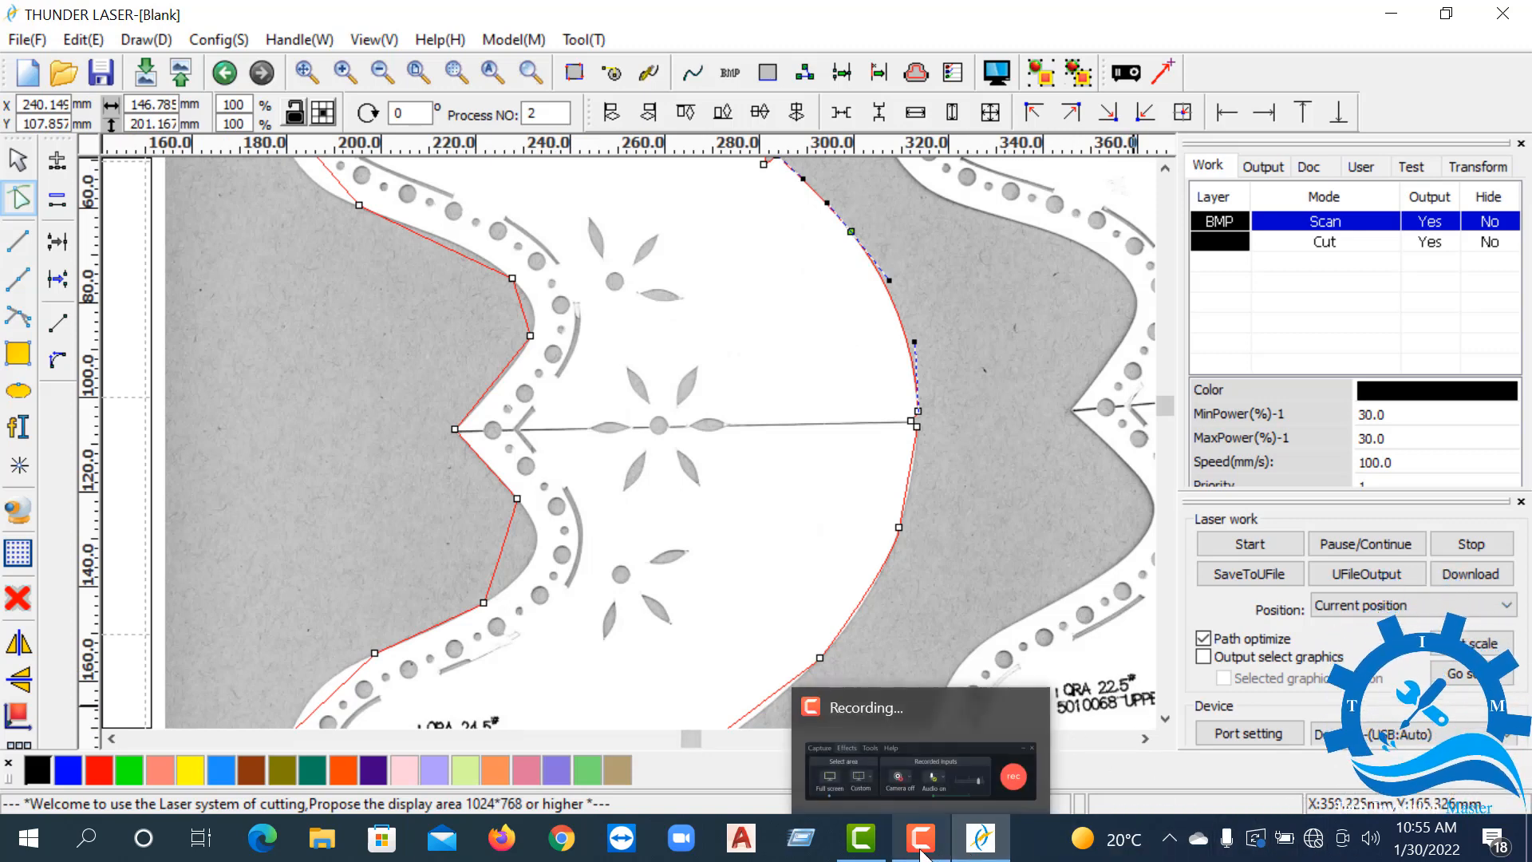
scroll(916, 430, "up", 4)
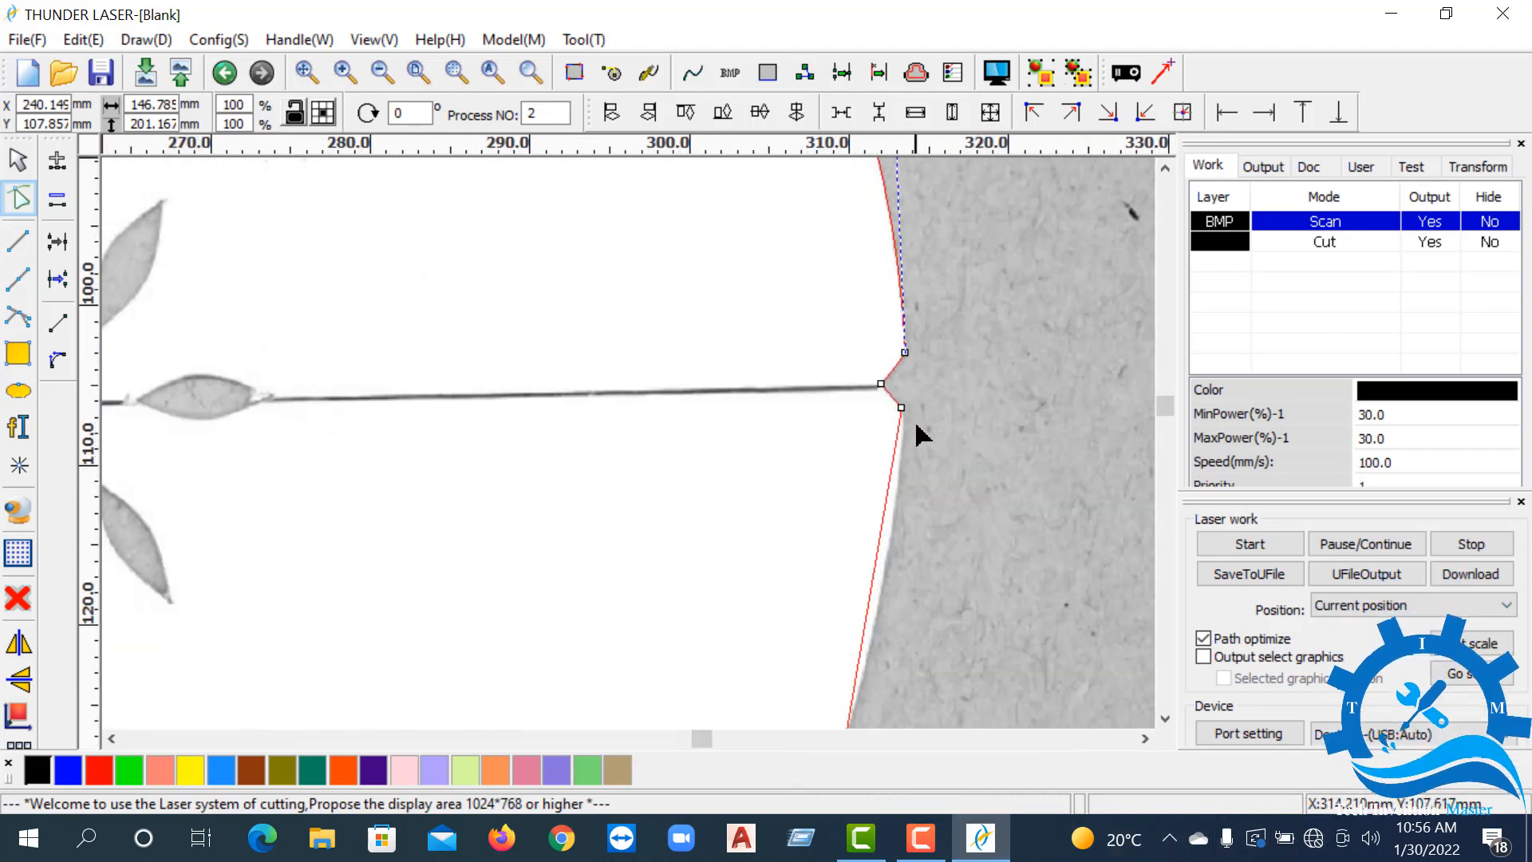
left_click_drag(898, 455, 895, 460)
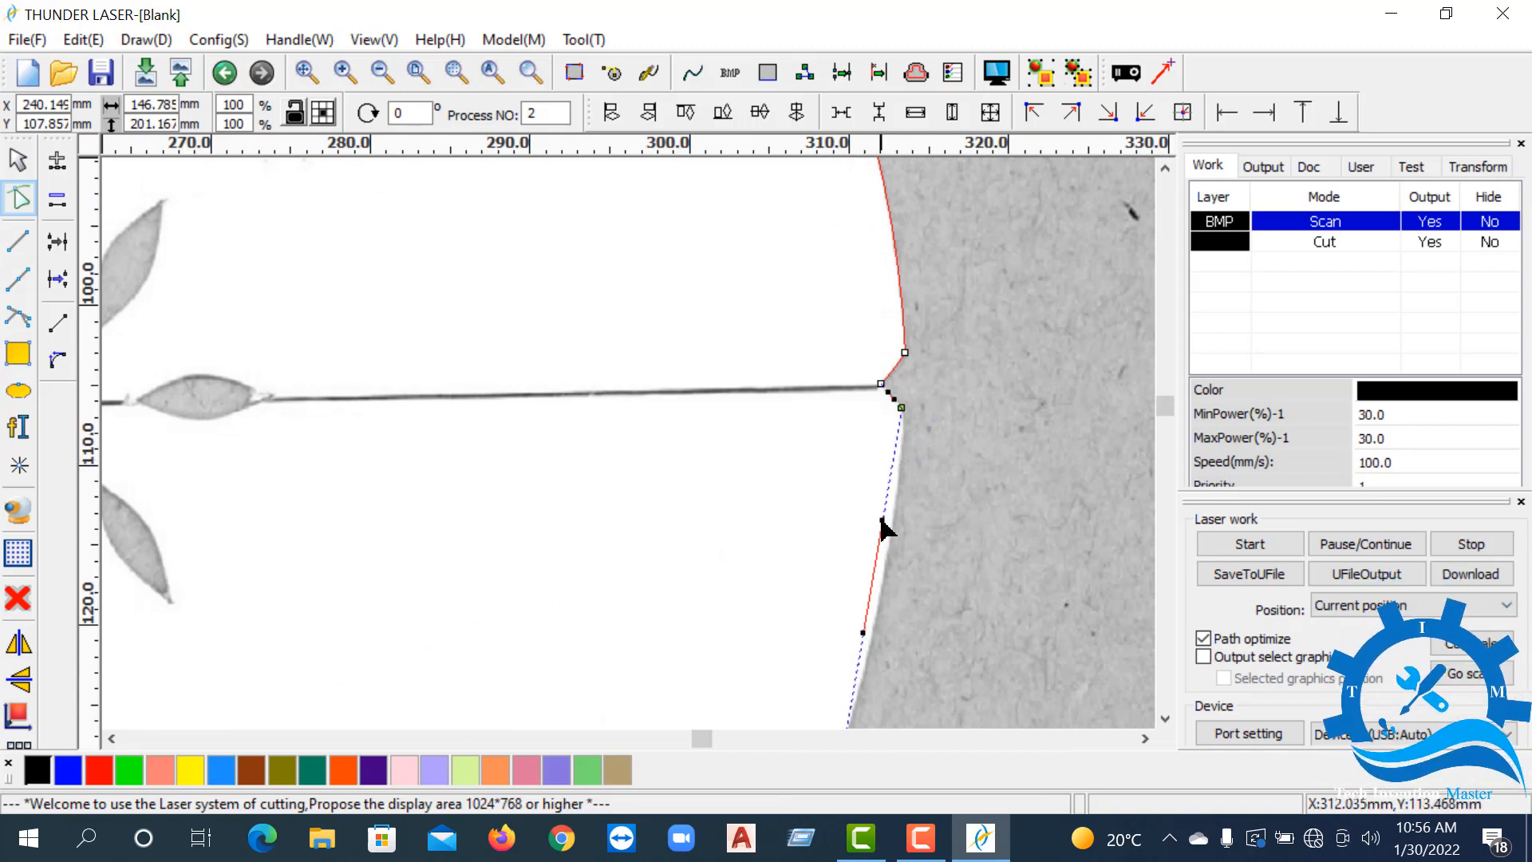
left_click_drag(883, 521, 900, 528)
scroll(894, 478, "down", 2)
scroll(838, 468, "up", 3)
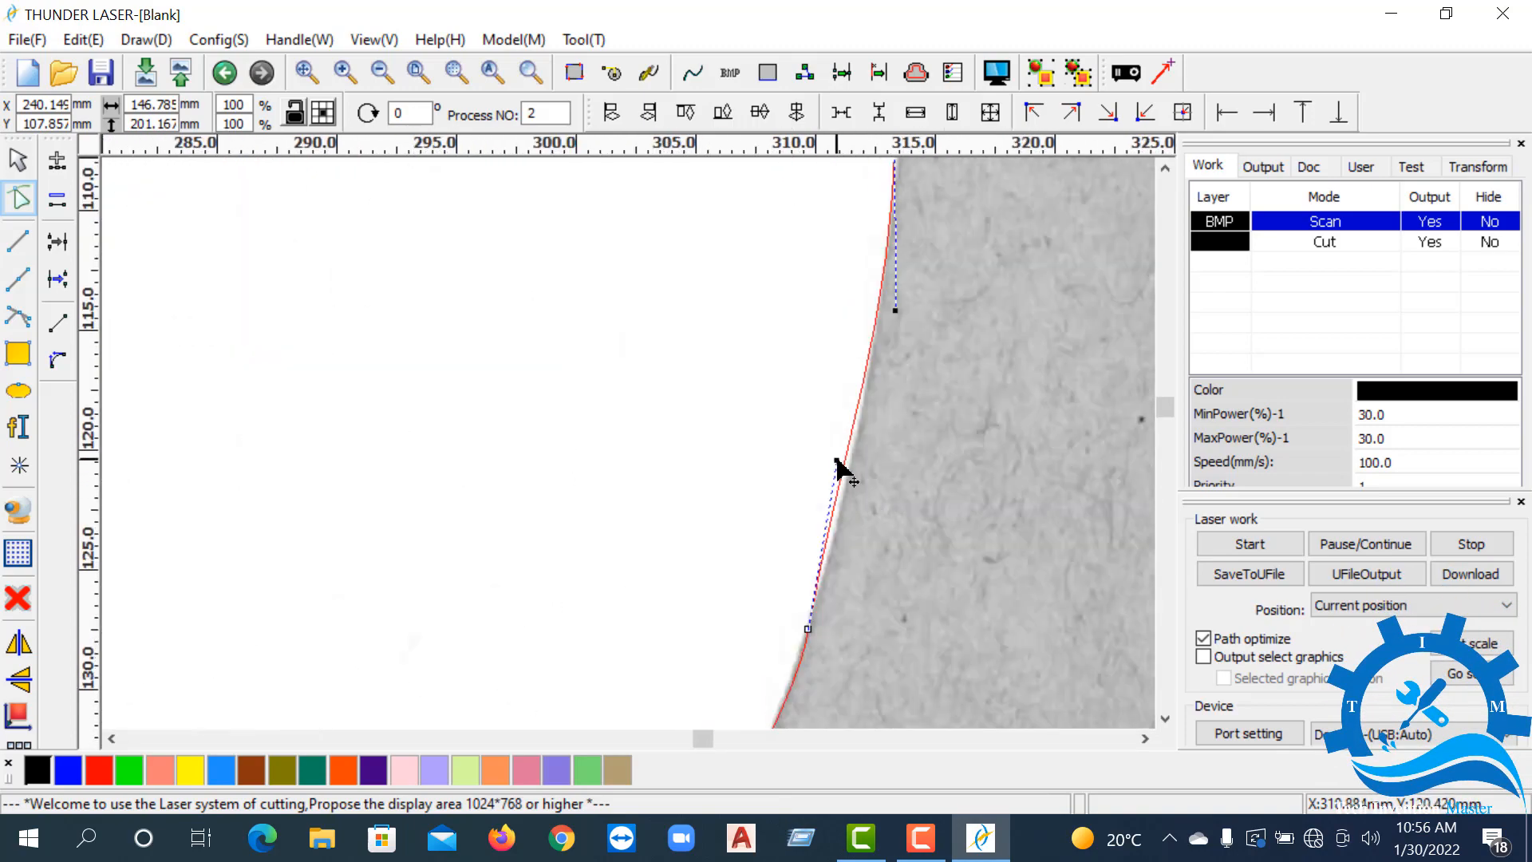
- Shape the second outer-edge segment below the middle notch with the handles at both its nodes to follow the template edge
scroll(852, 491, "down", 3)
scroll(837, 501, "up", 3)
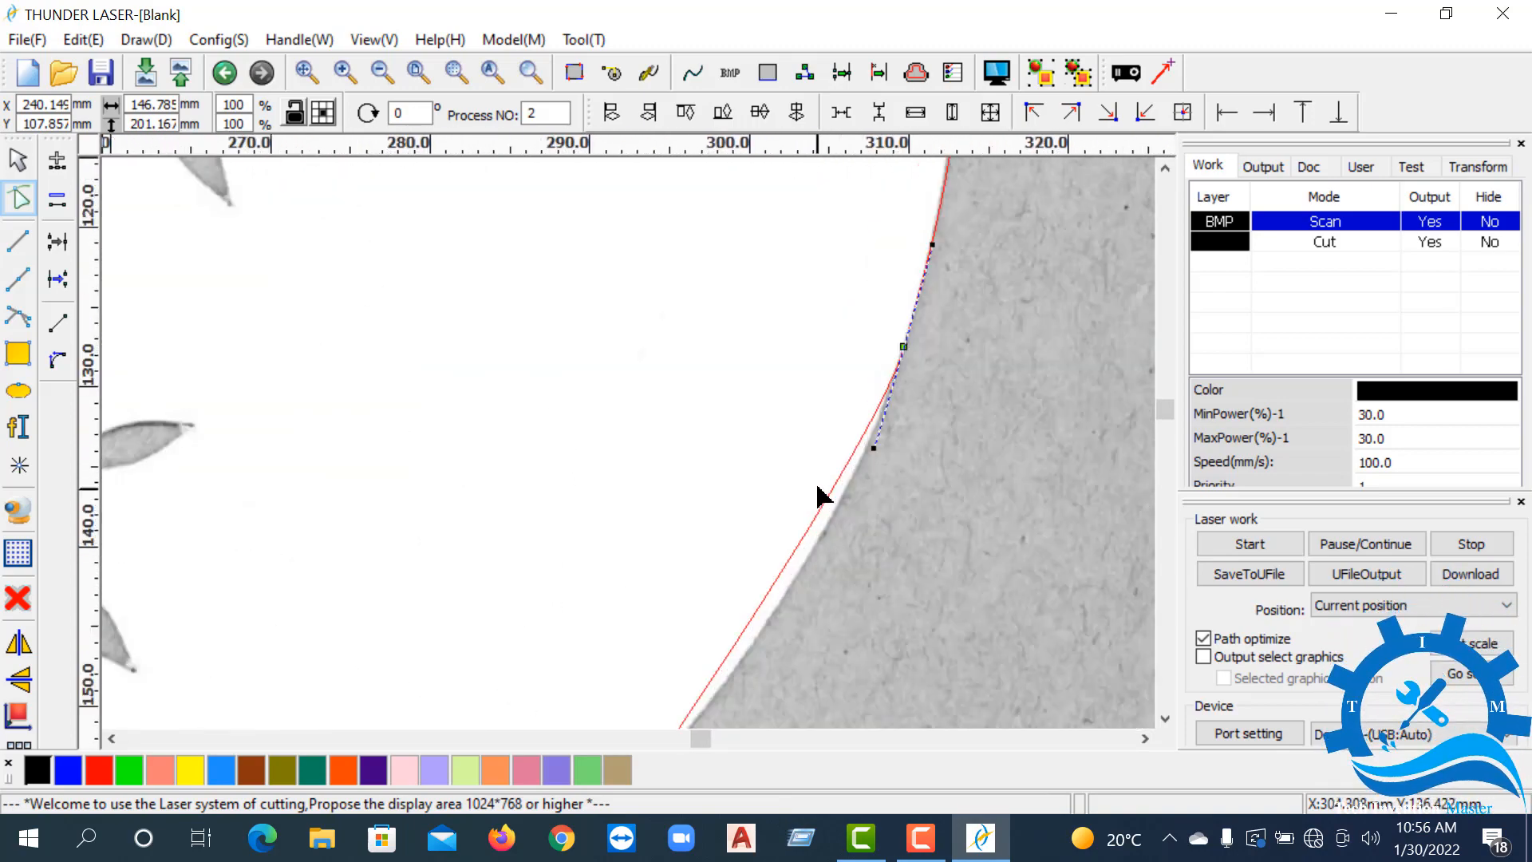
scroll(782, 522, "down", 3)
scroll(804, 553, "up", 3)
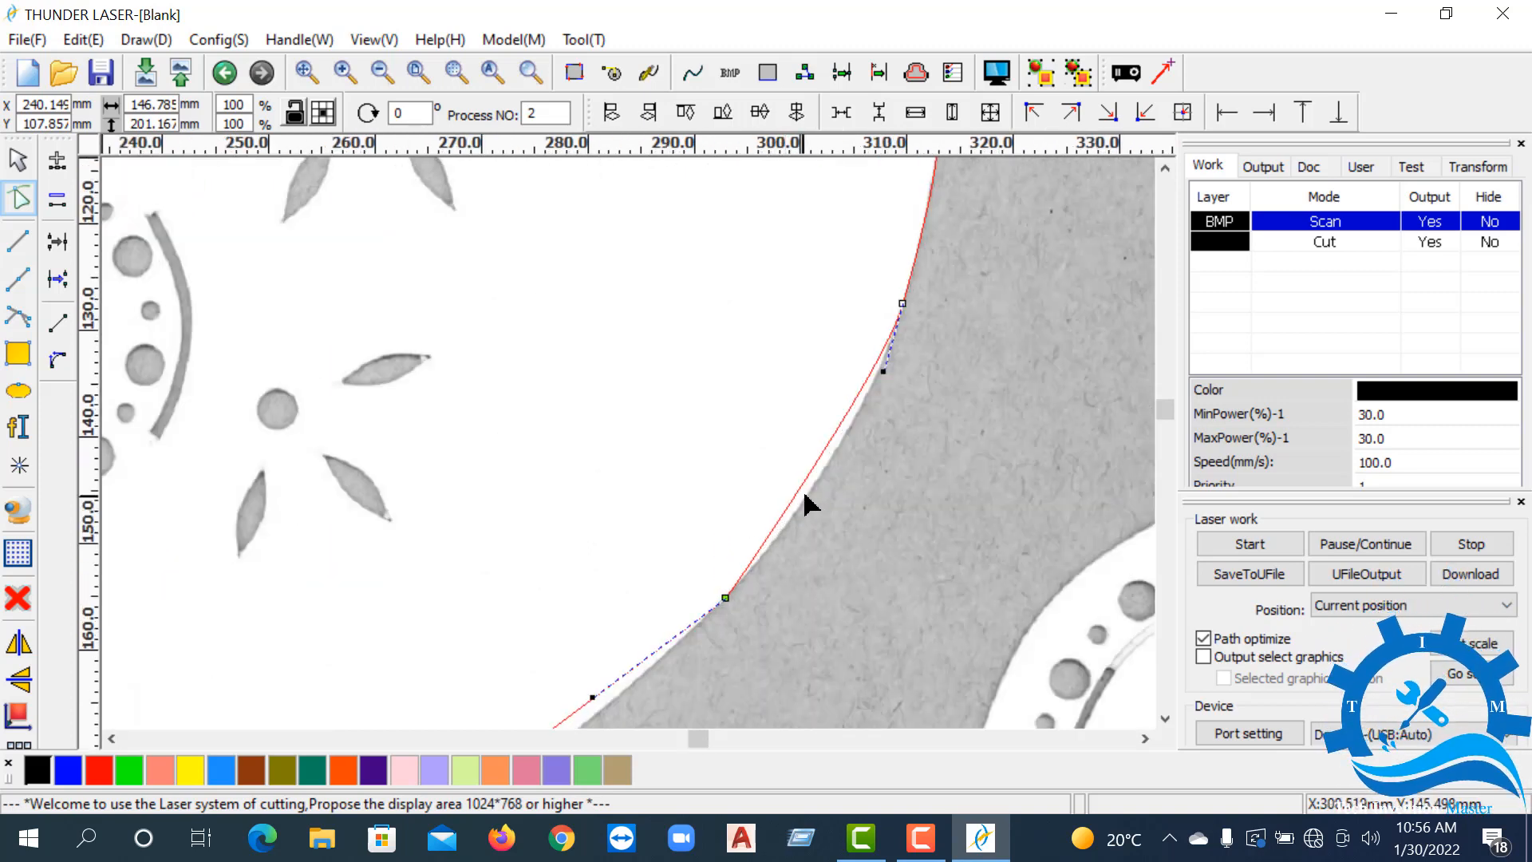
scroll(733, 607, "down", 3)
scroll(726, 558, "up", 3)
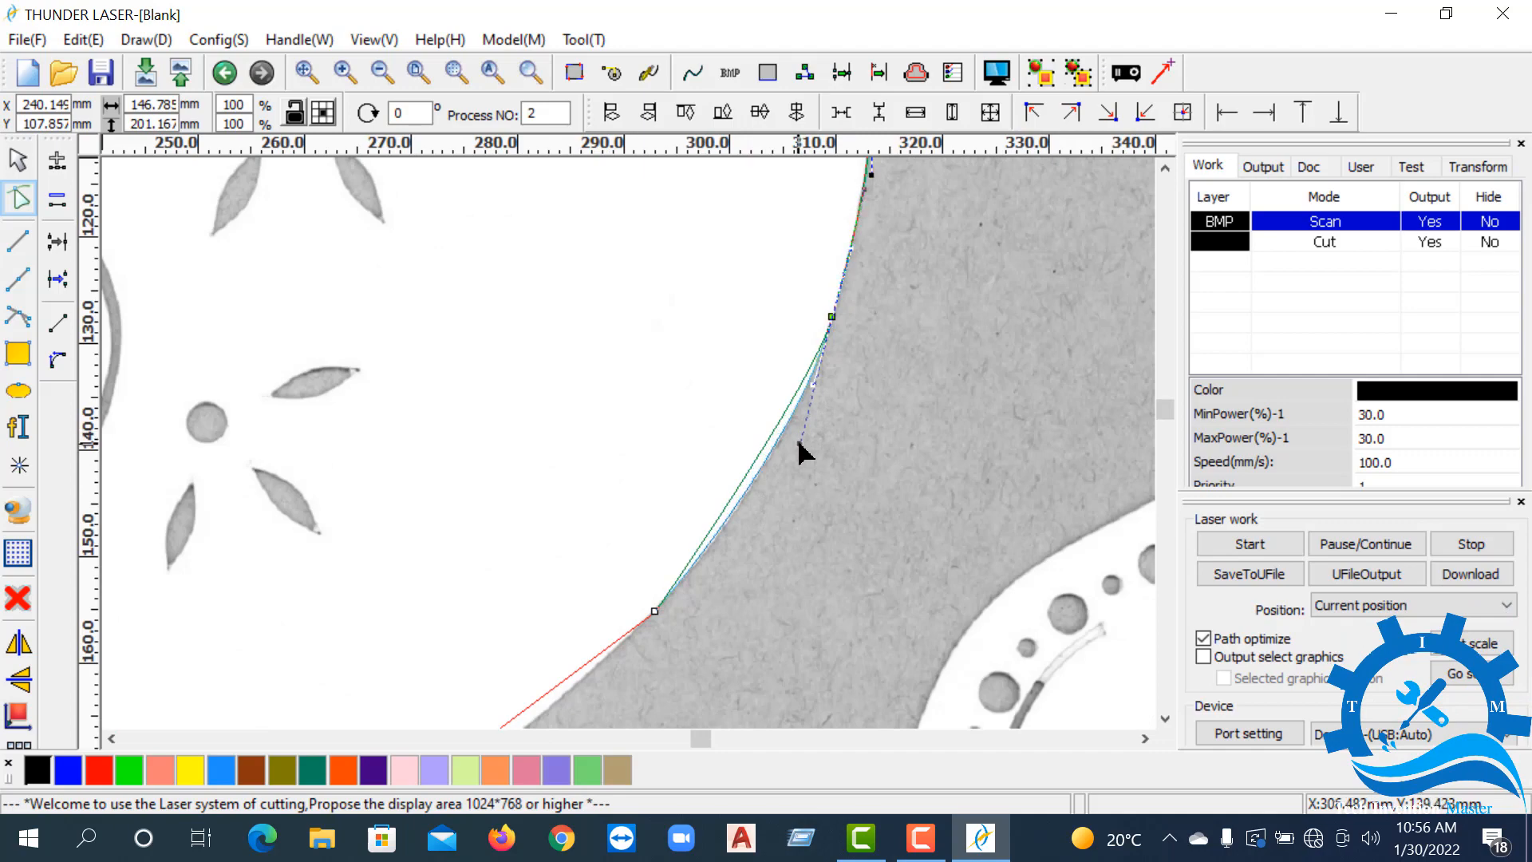
scroll(807, 451, "down", 3)
scroll(845, 400, "up", 3)
scroll(865, 308, "down", 3)
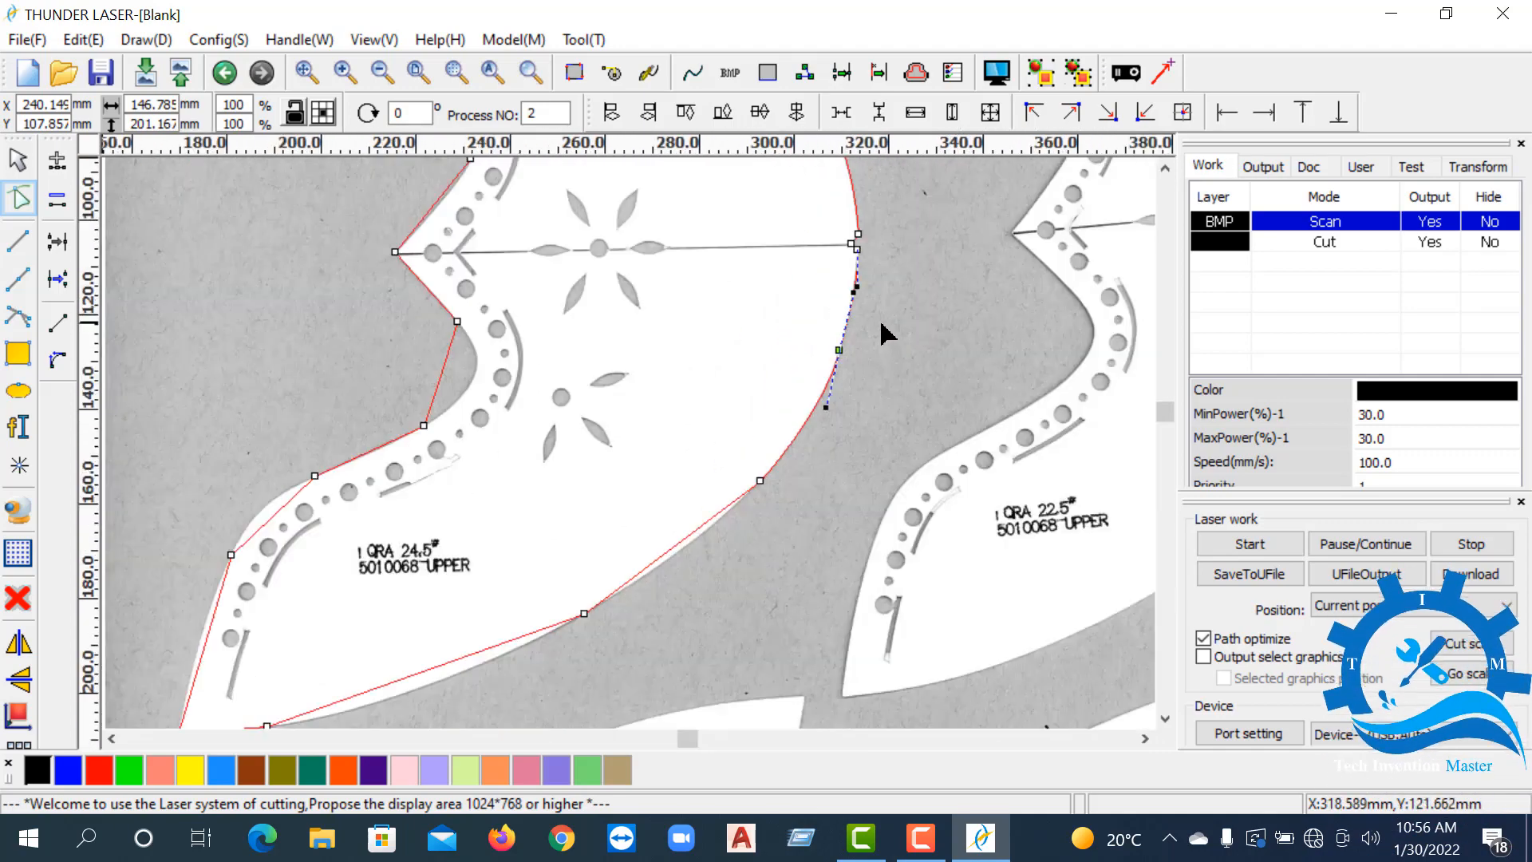
- Bend the third outer-edge segment below the middle notch outward with its two handles to fit the template edge
scroll(886, 333, "down", 3)
scroll(756, 471, "up", 3)
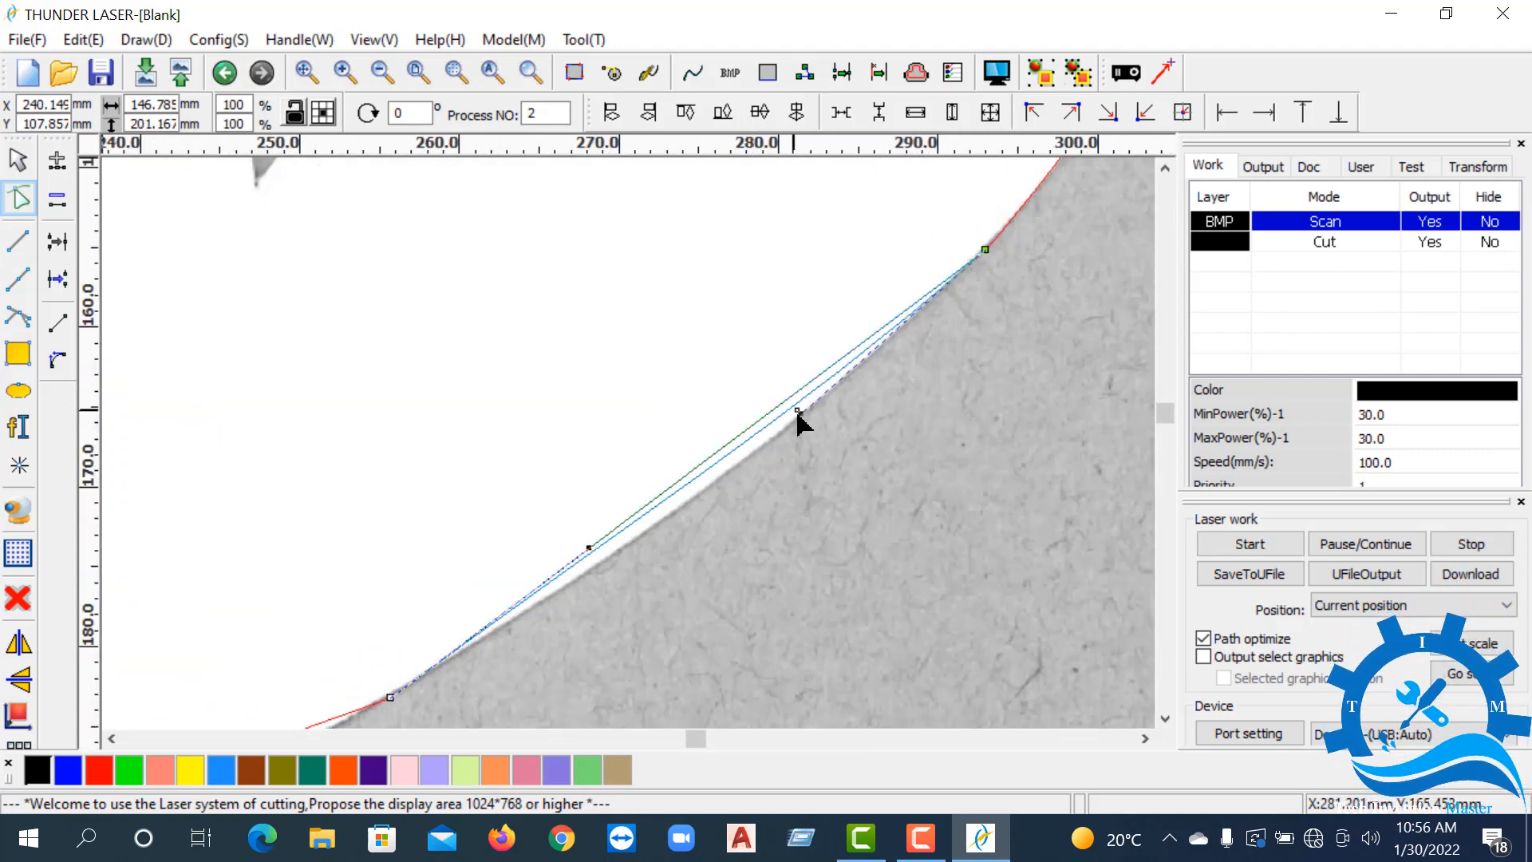
scroll(831, 410, "down", 3)
scroll(735, 478, "up", 3)
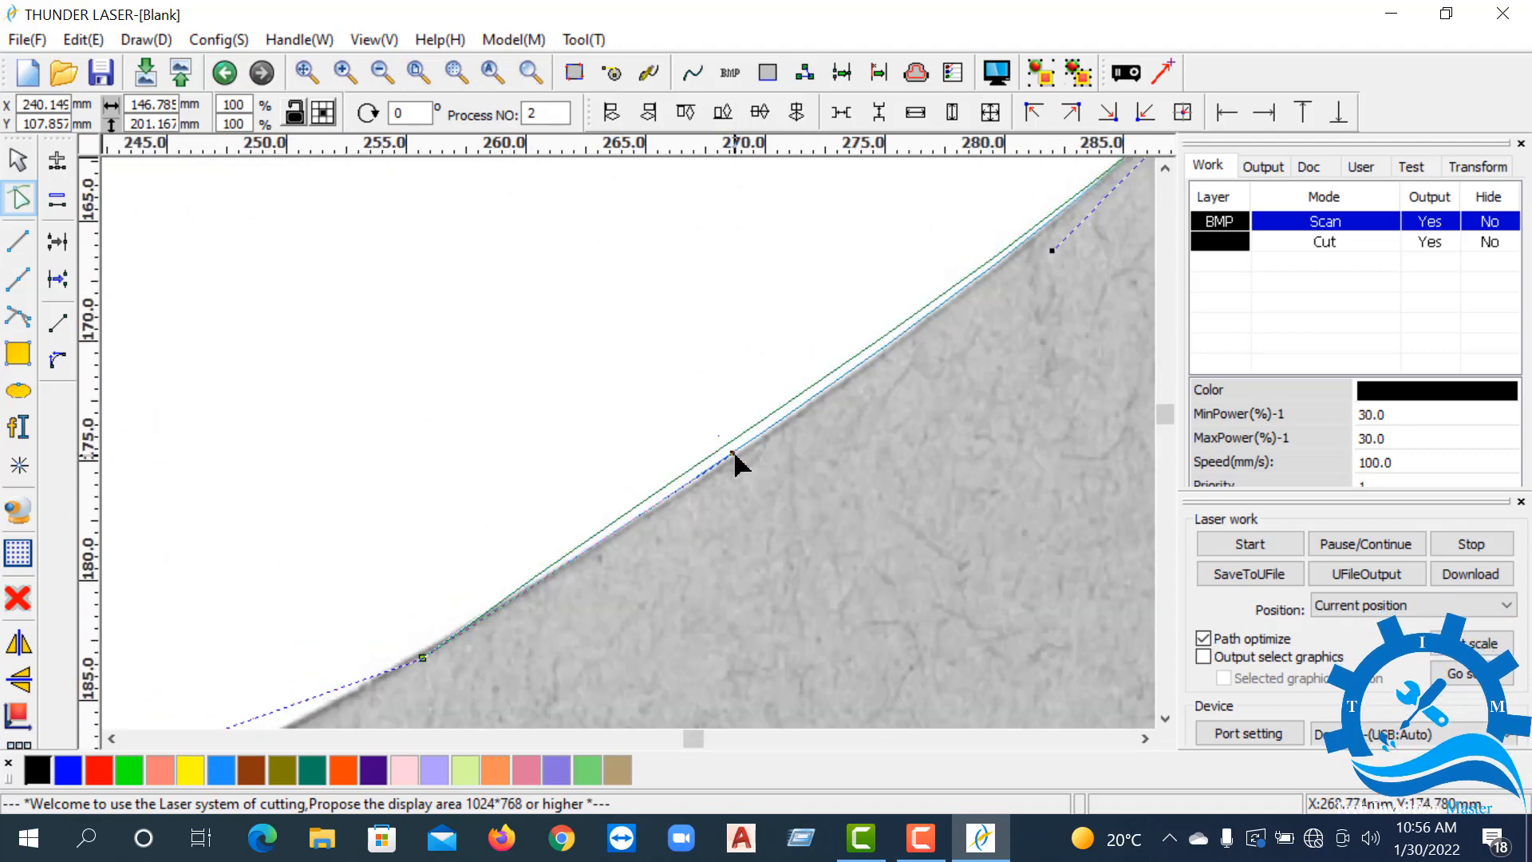
left_click(732, 453)
- Curve the long lower outer-edge segment towards the lower tip with both handles to match the template edge
scroll(824, 441, "down", 3)
scroll(668, 517, "up", 3)
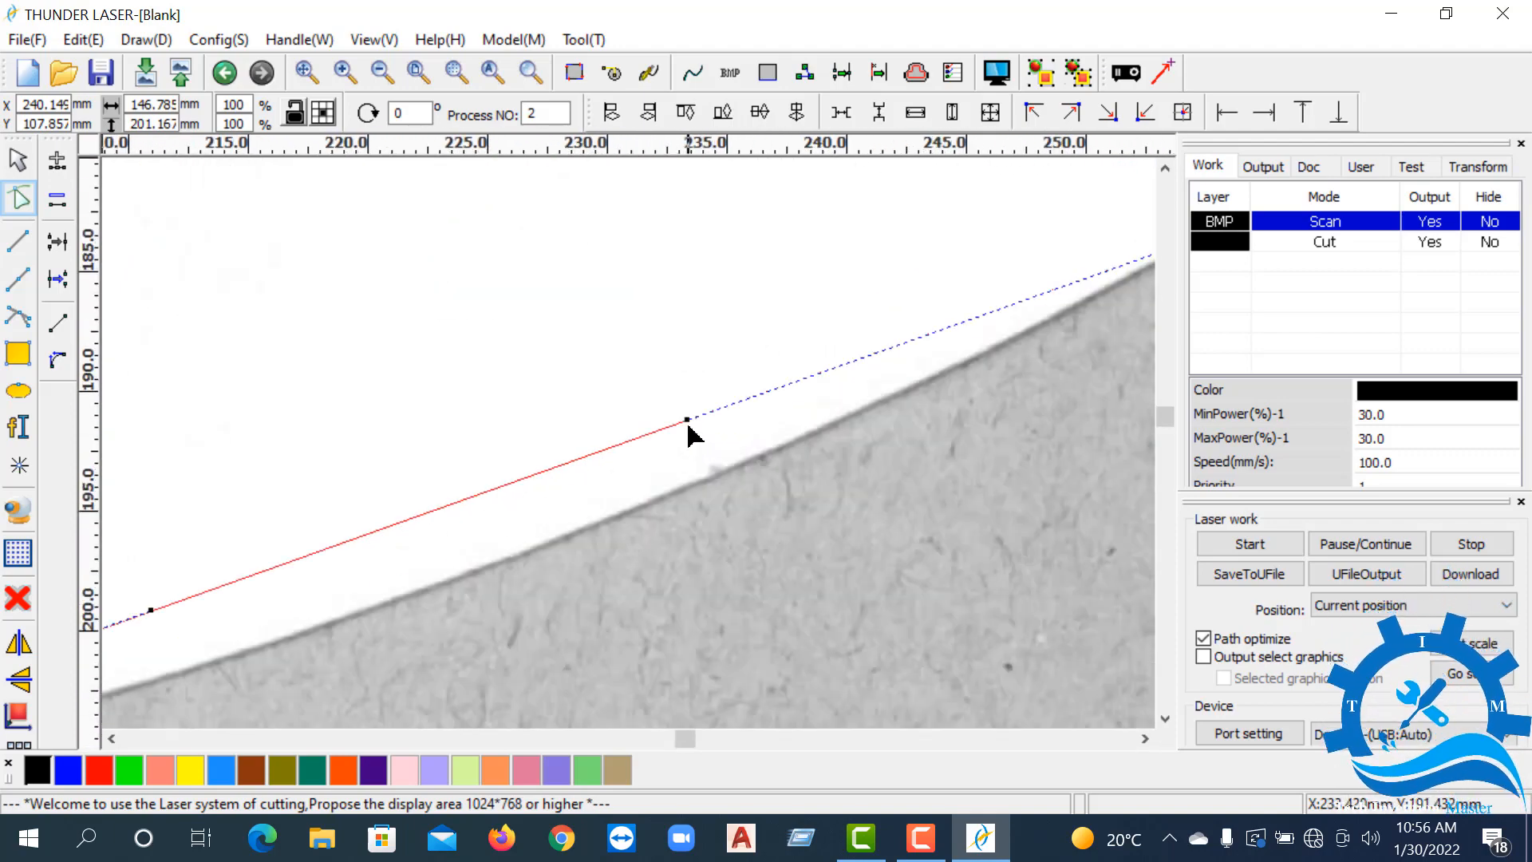
left_click(759, 404)
scroll(558, 582, "down", 3)
scroll(759, 428, "up", 3)
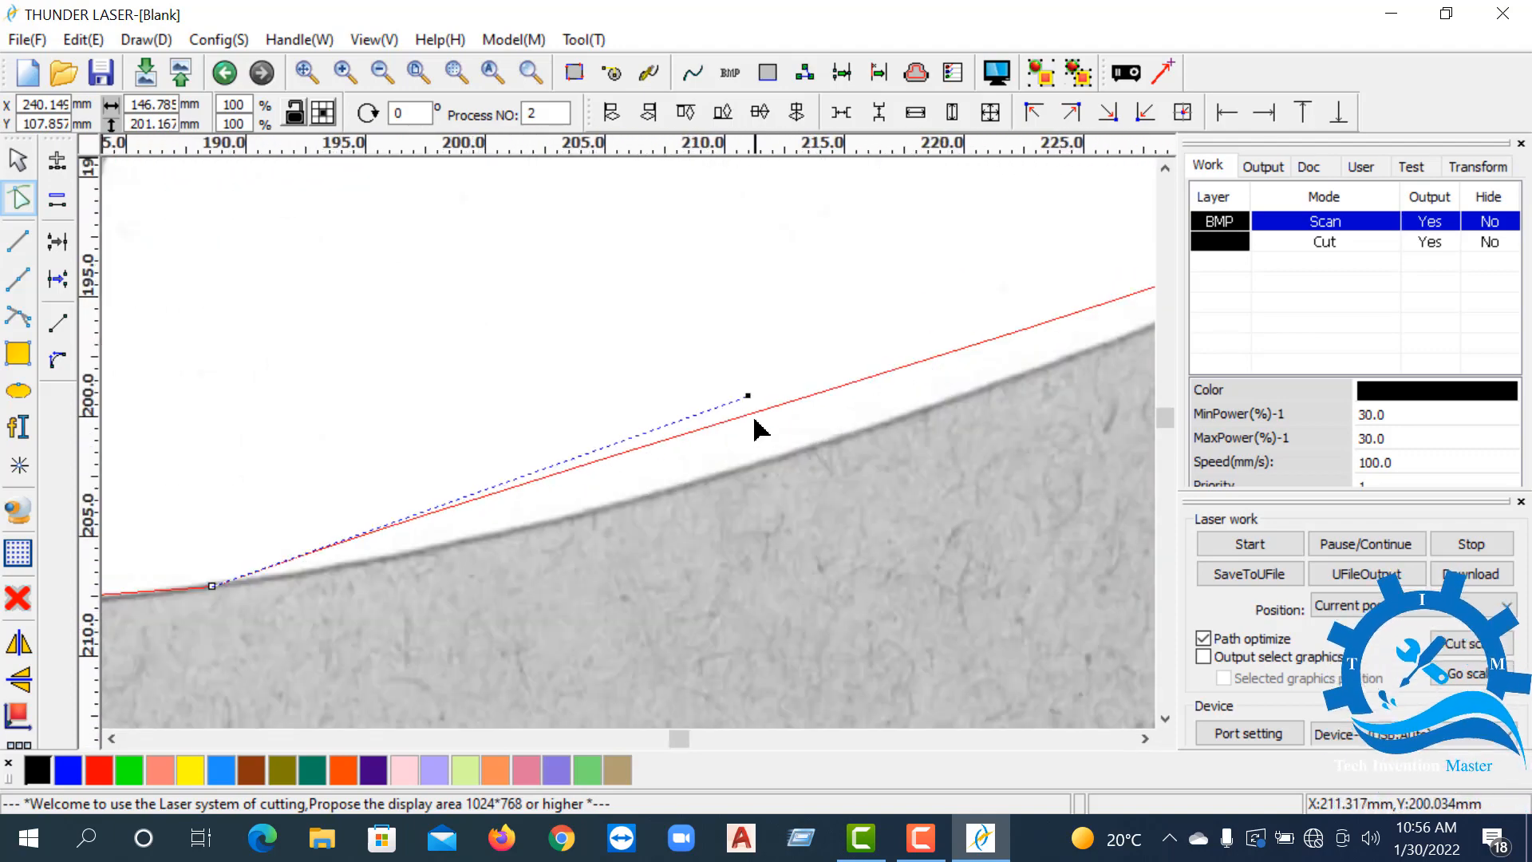
left_click_drag(748, 396, 807, 495)
scroll(814, 489, "down", 3)
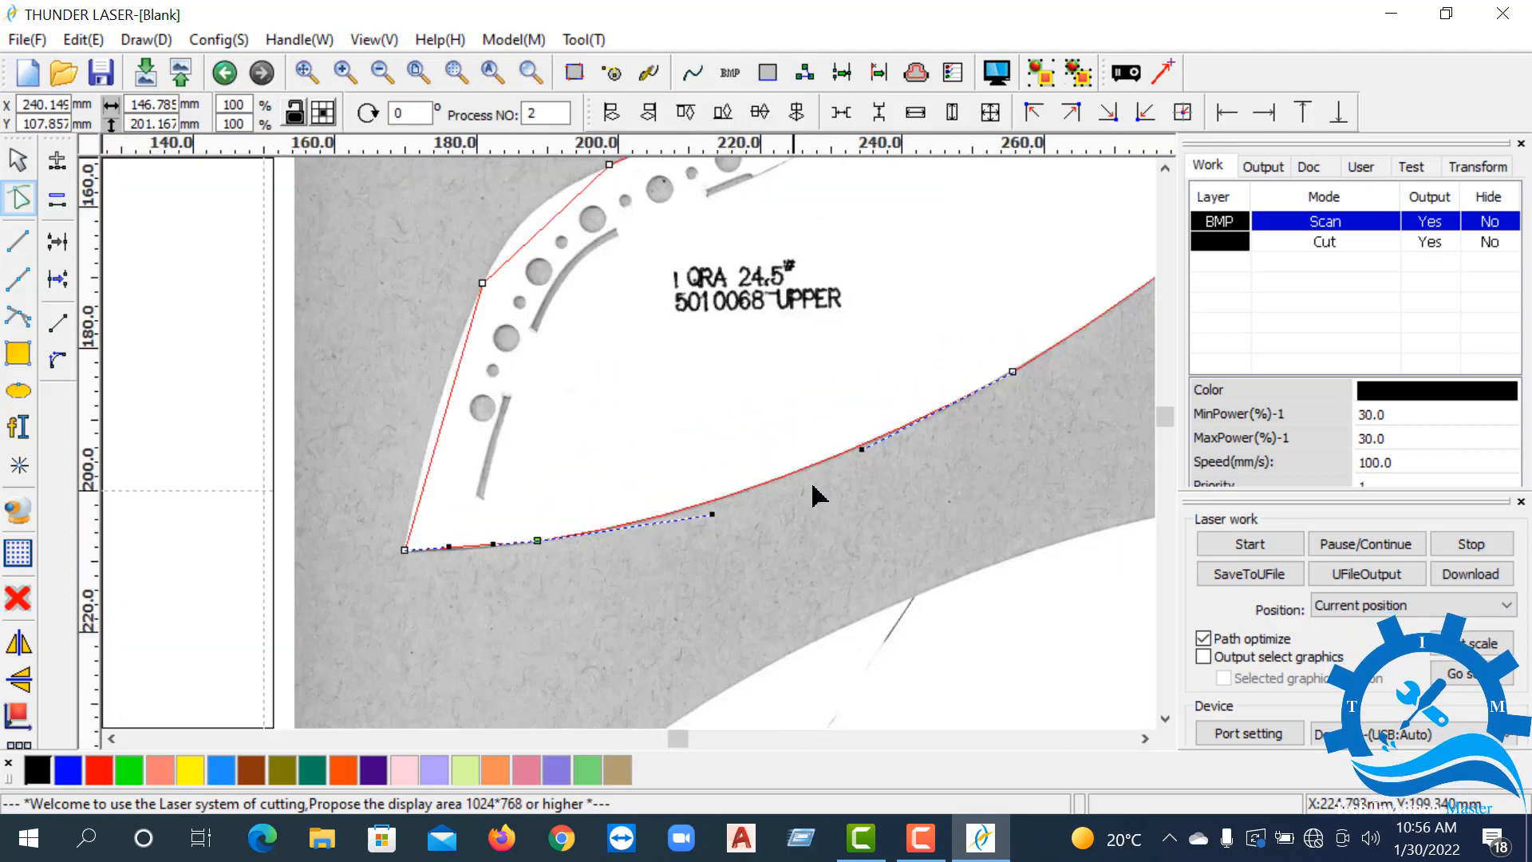
scroll(842, 448, "up", 3)
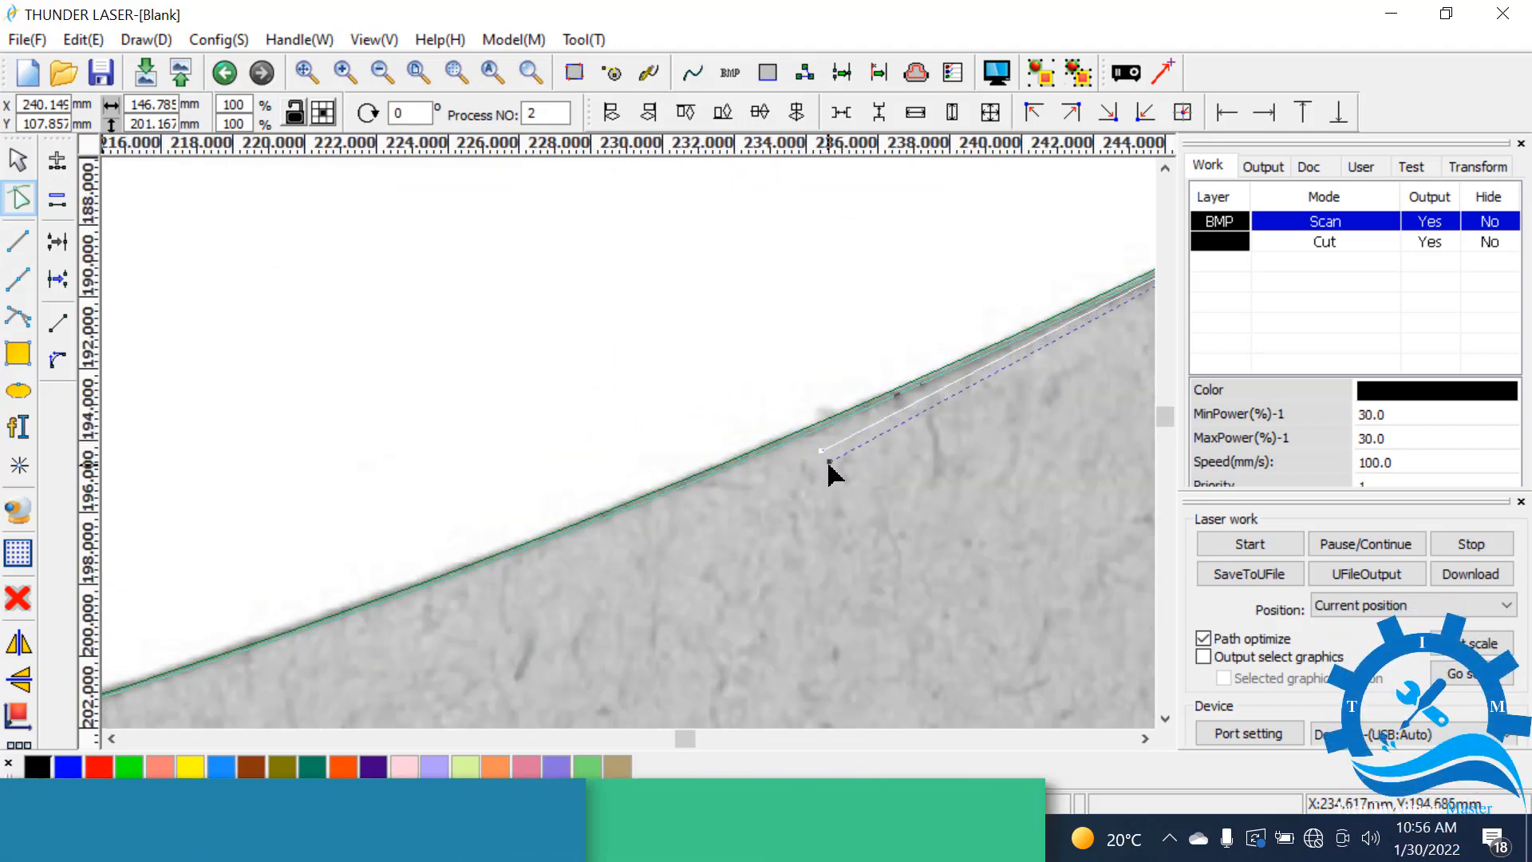
- Fit the outline's short segment at the lower tip to the template edge with the handles at both its nodes
scroll(876, 448, "down", 5)
scroll(694, 500, "up", 4)
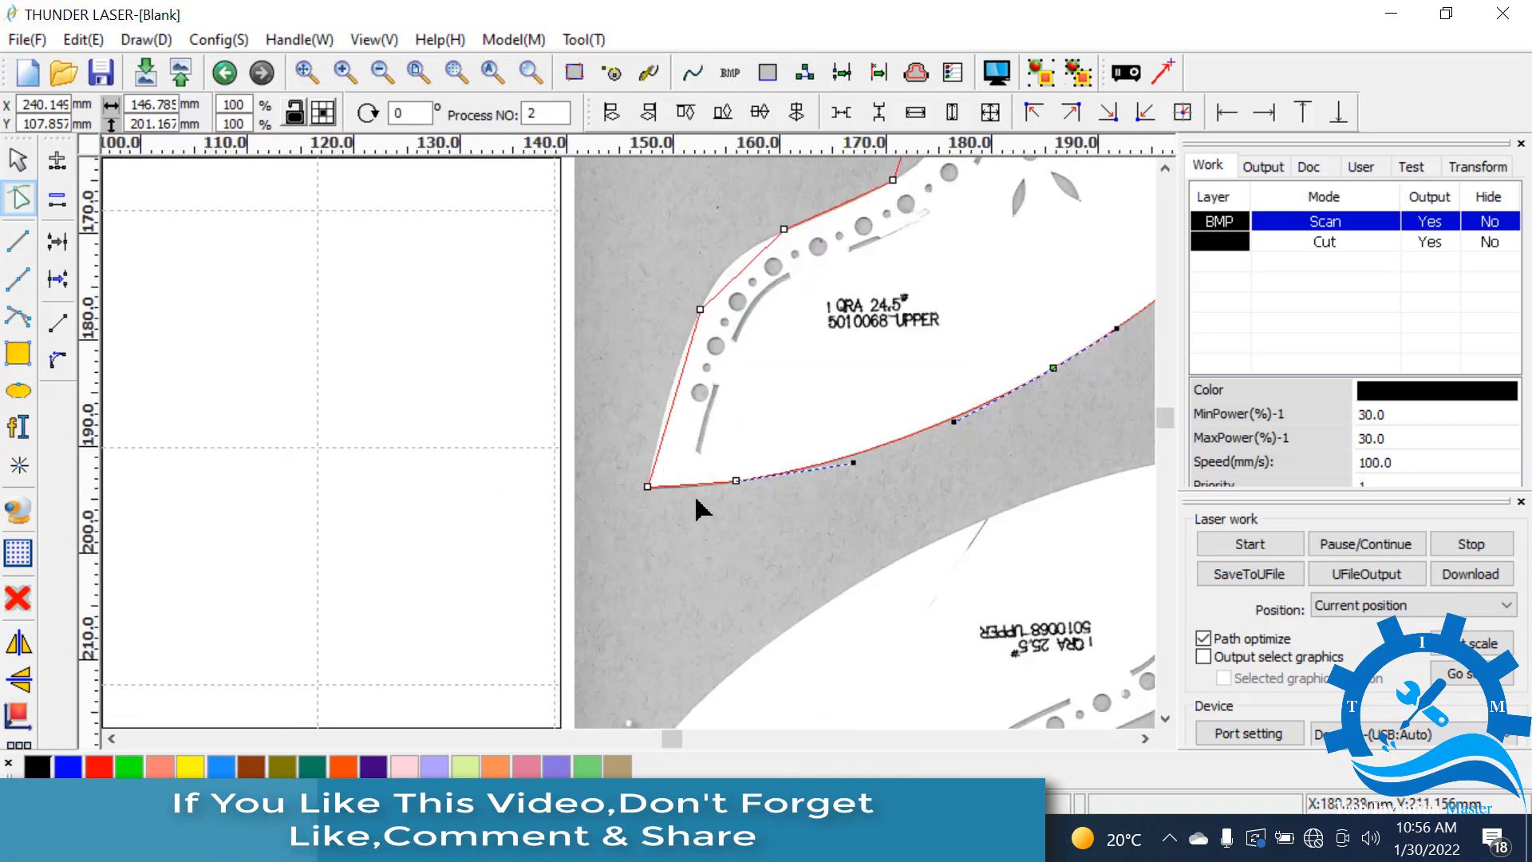
left_click_drag(700, 379, 880, 514)
scroll(710, 444, "up", 3)
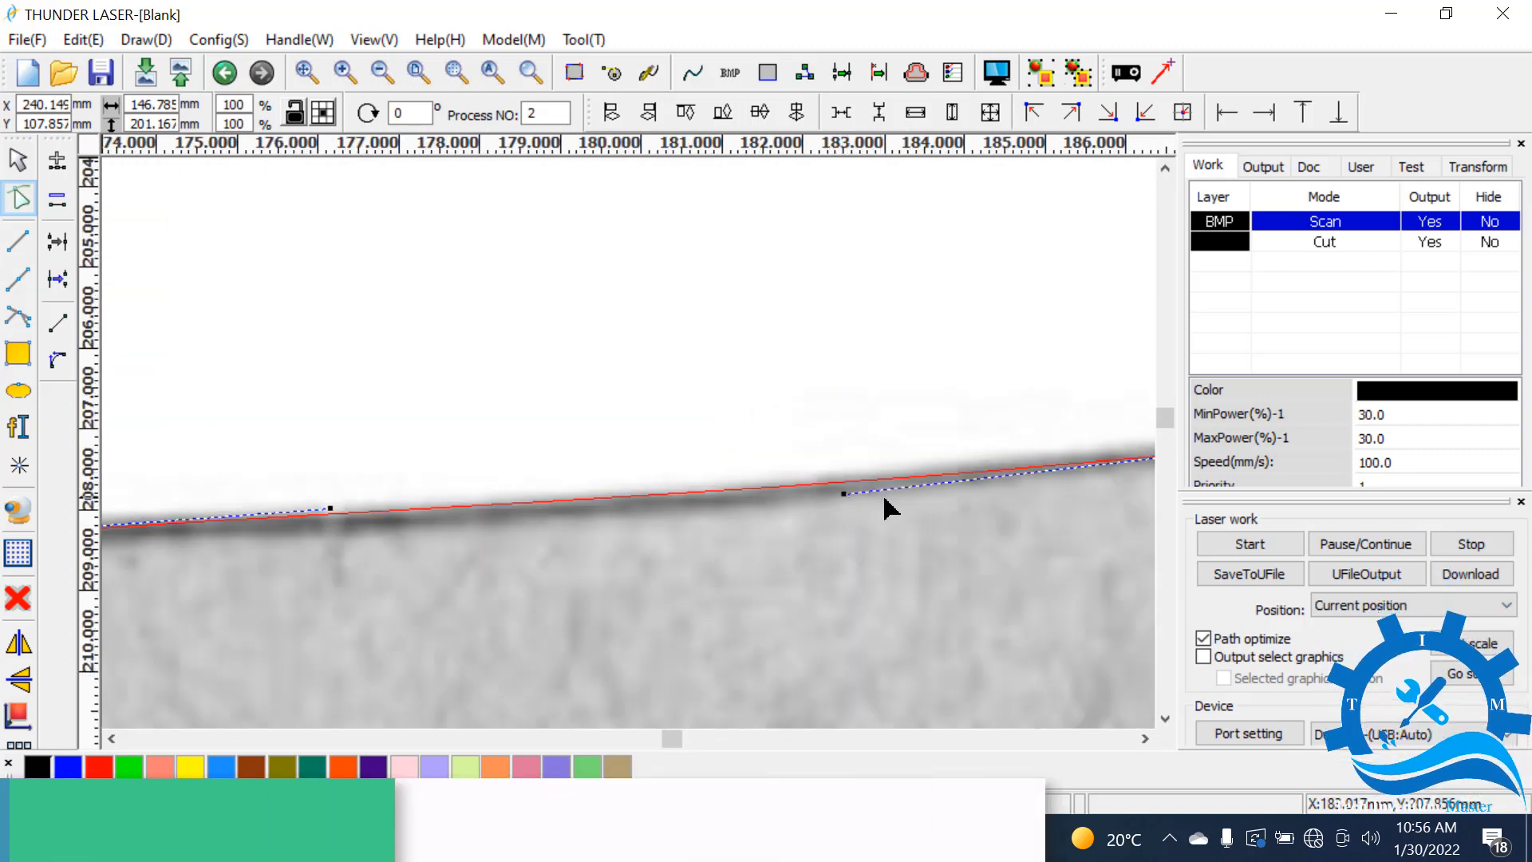
scroll(728, 526, "down", 2)
scroll(746, 493, "up", 2)
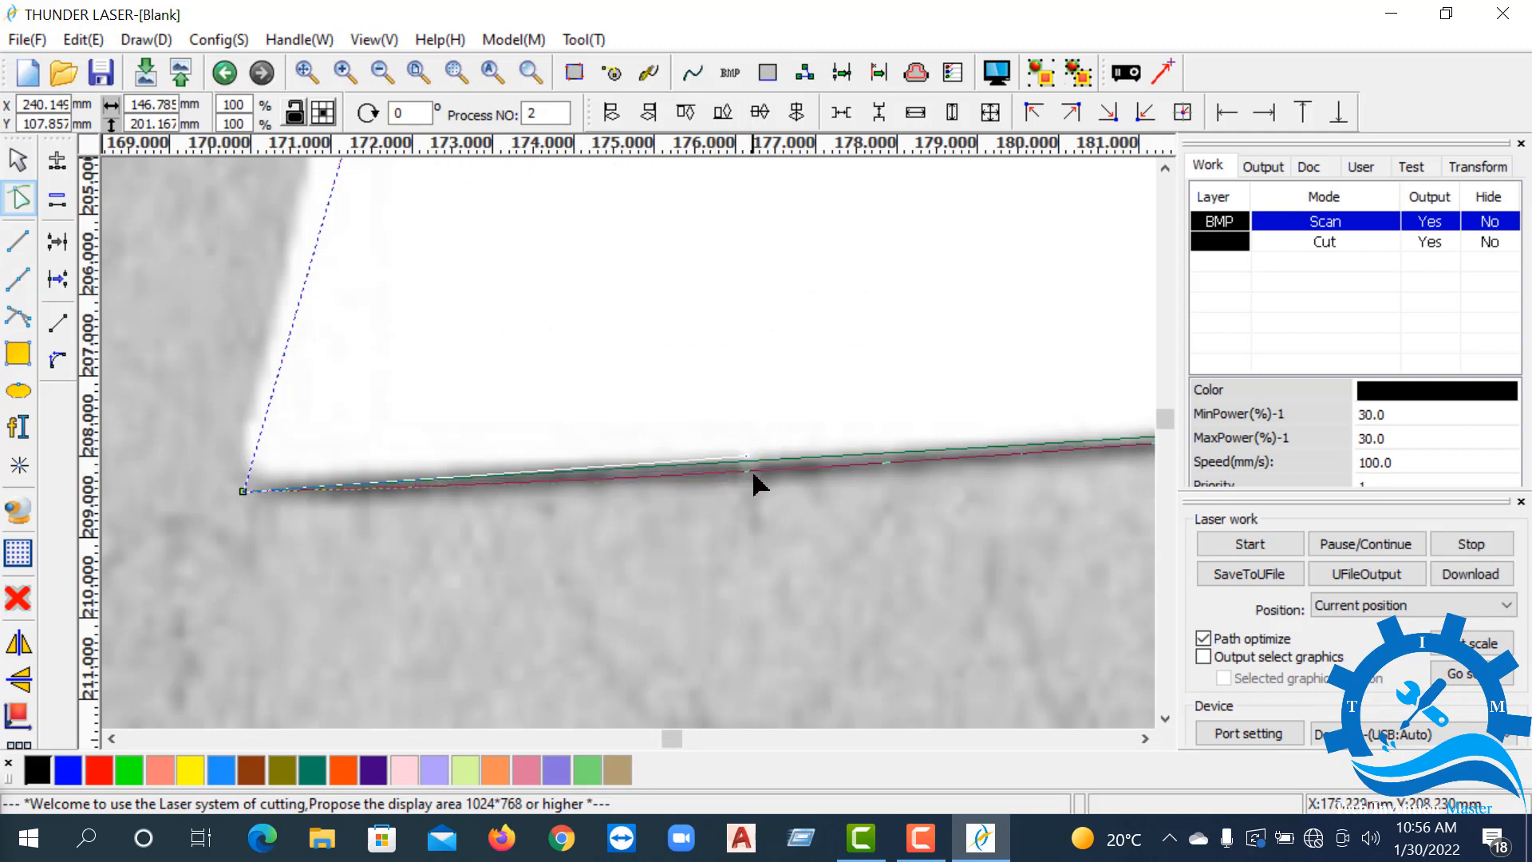
scroll(752, 482, "down", 5)
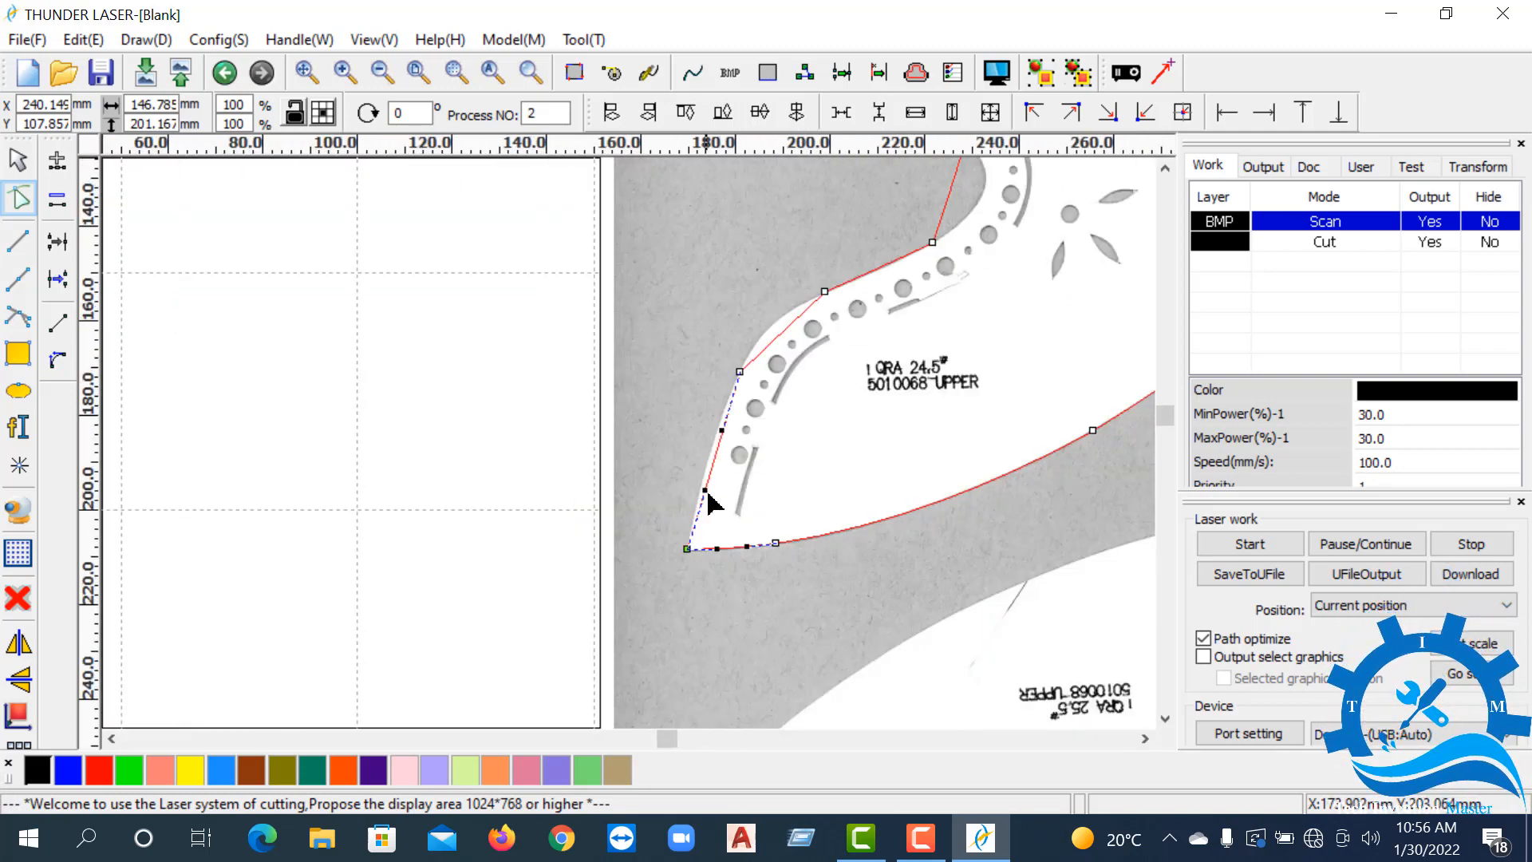
- Bend the inner-edge segment rising from the lower tip outward onto the template edge with both its handles
scroll(710, 501, "up", 3)
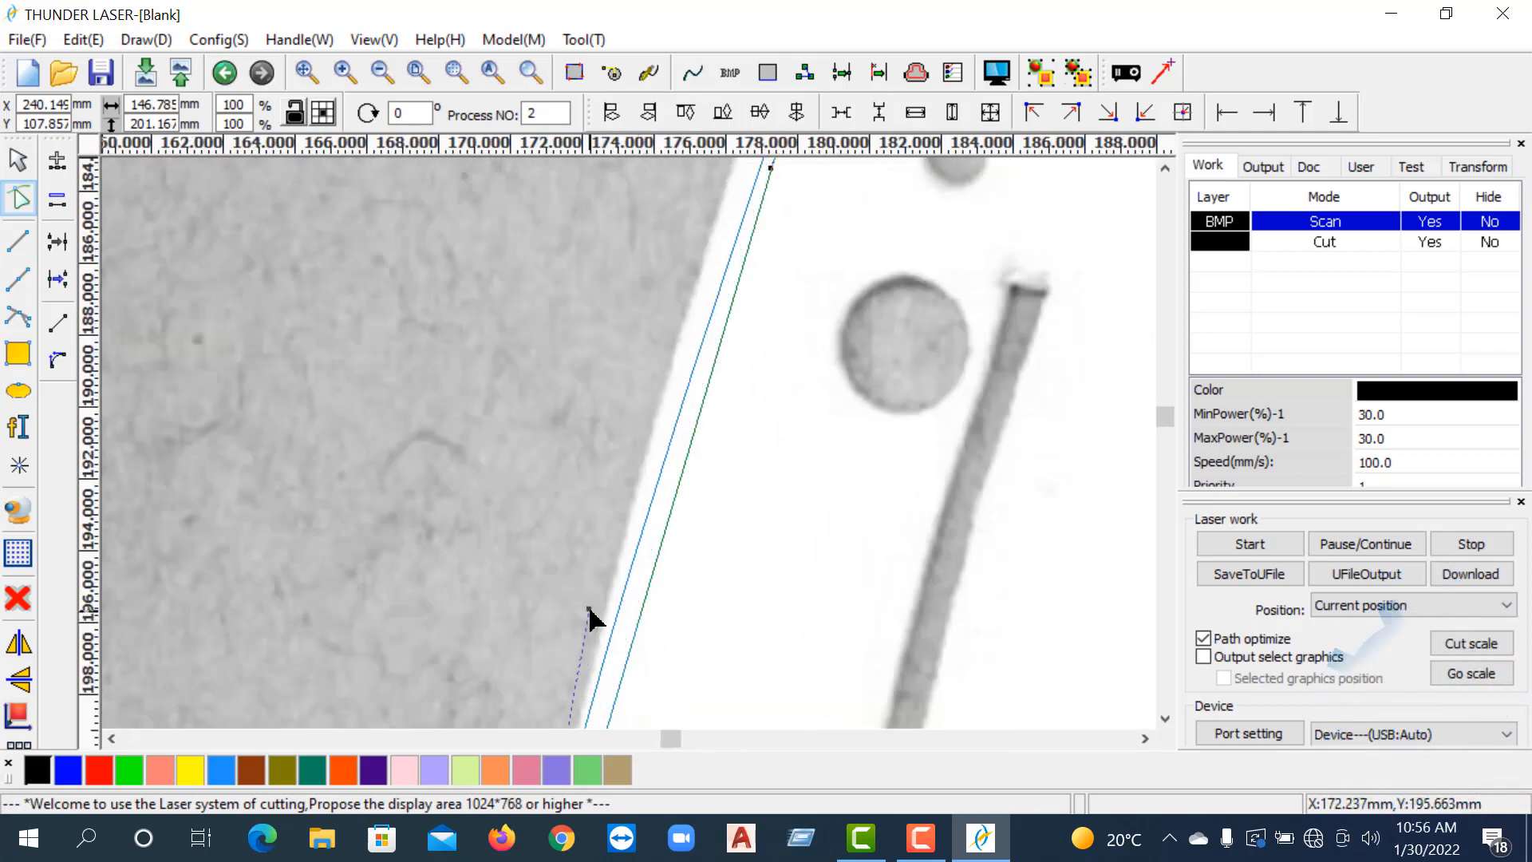
scroll(688, 626, "down", 1)
scroll(705, 565, "up", 1)
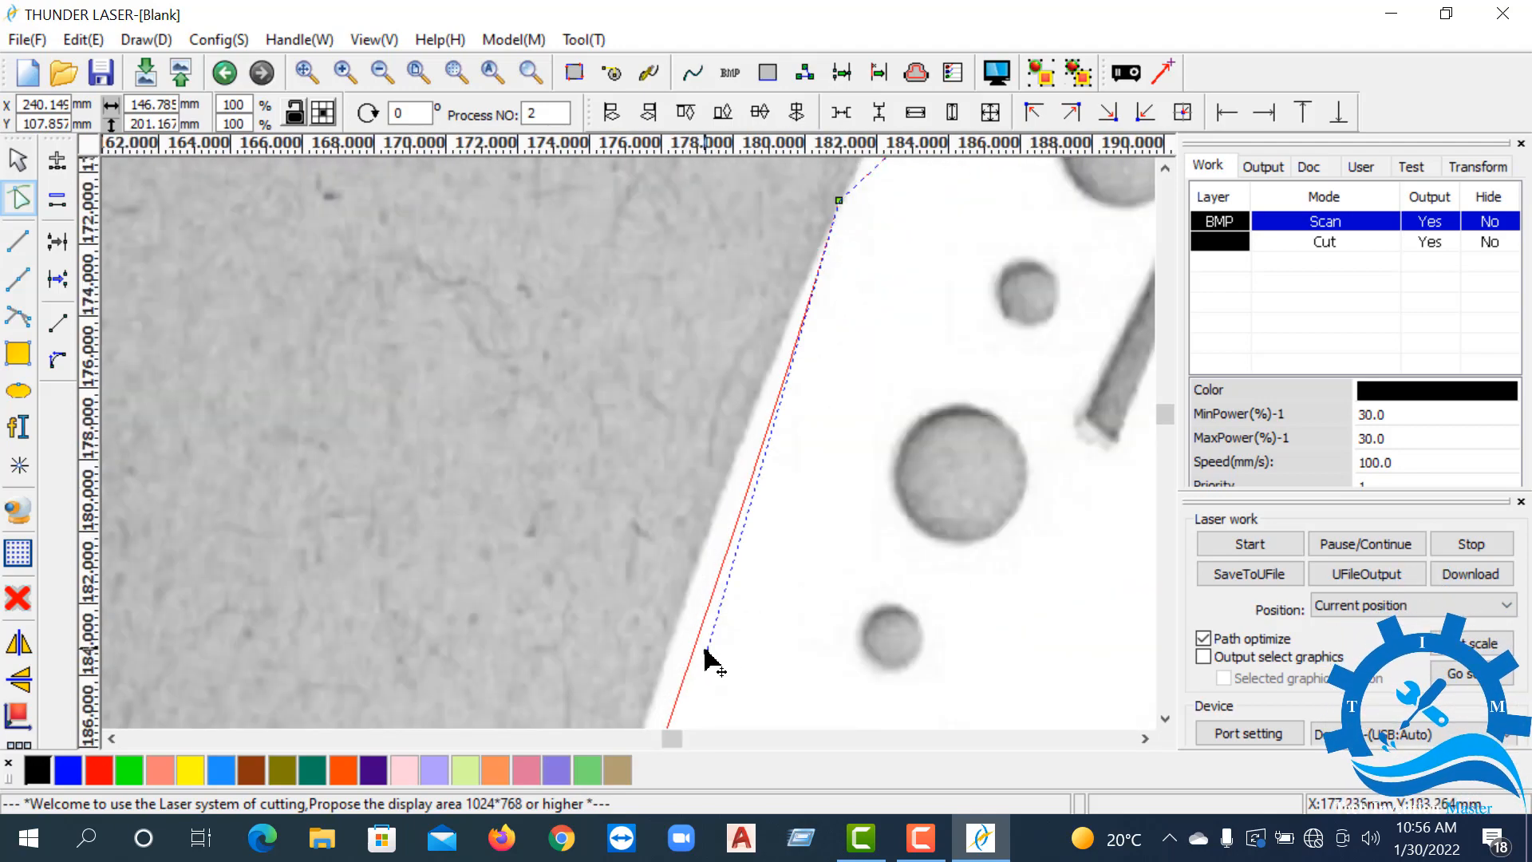
scroll(707, 478, "down", 3)
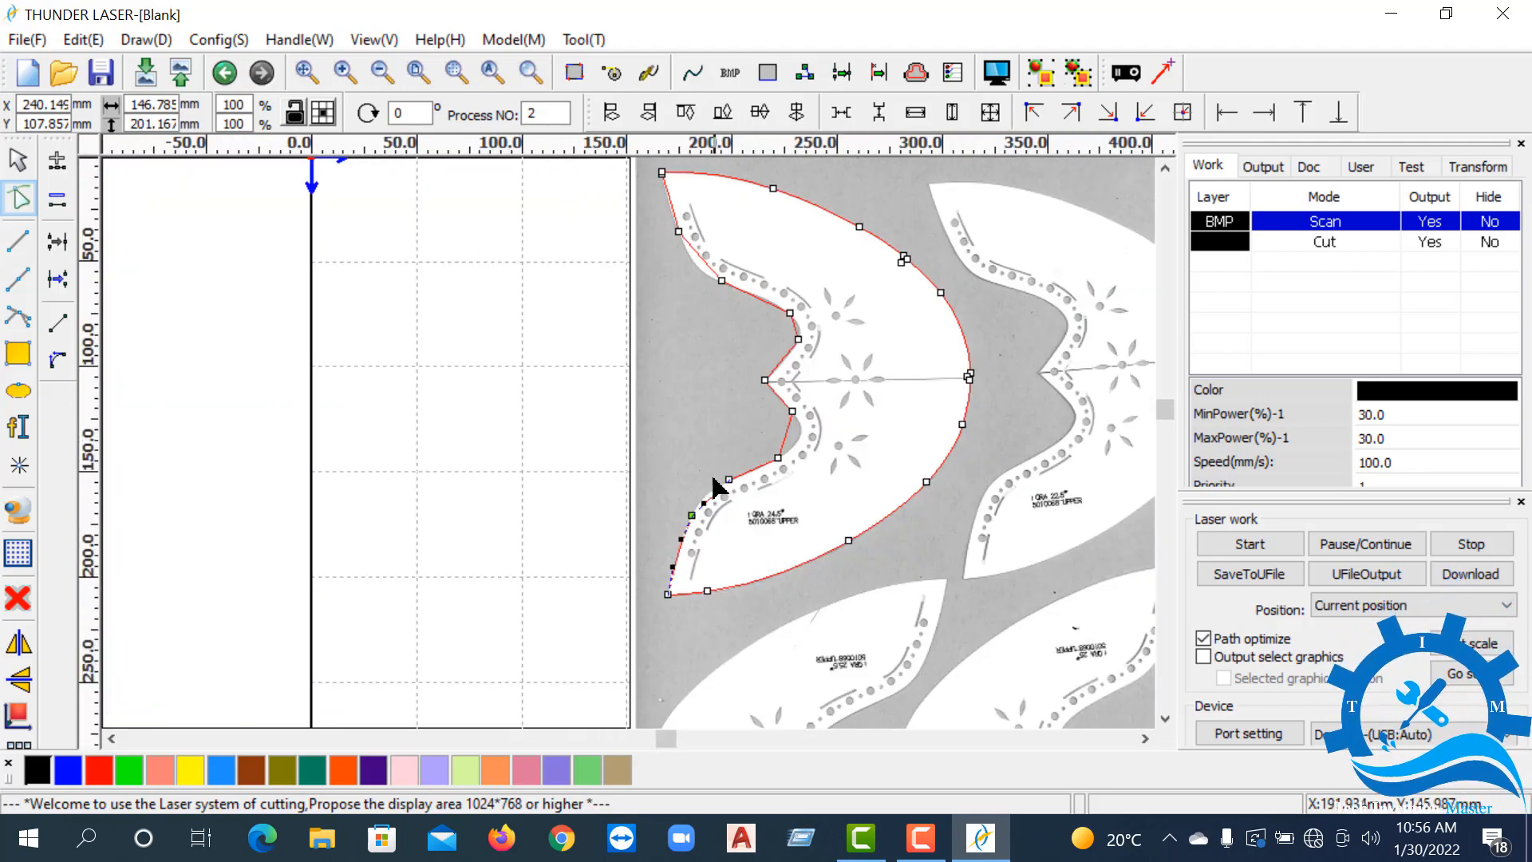
- Curve the second inner-edge segment above the lower tip around the rounded template corner with both its handles
scroll(686, 447, "up", 2)
scroll(656, 427, "down", 2)
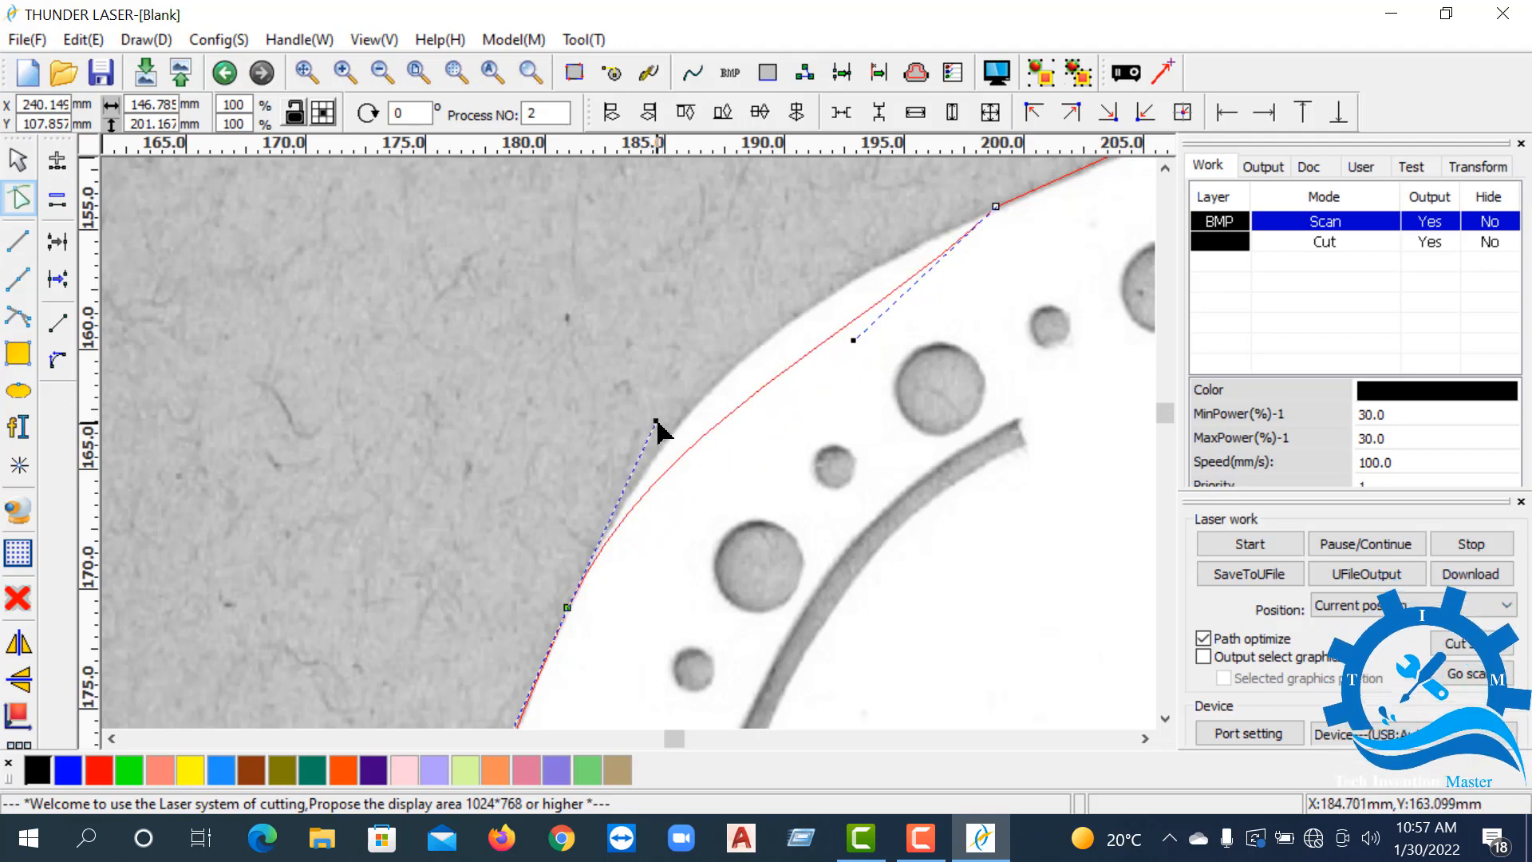
scroll(728, 336, "up", 2)
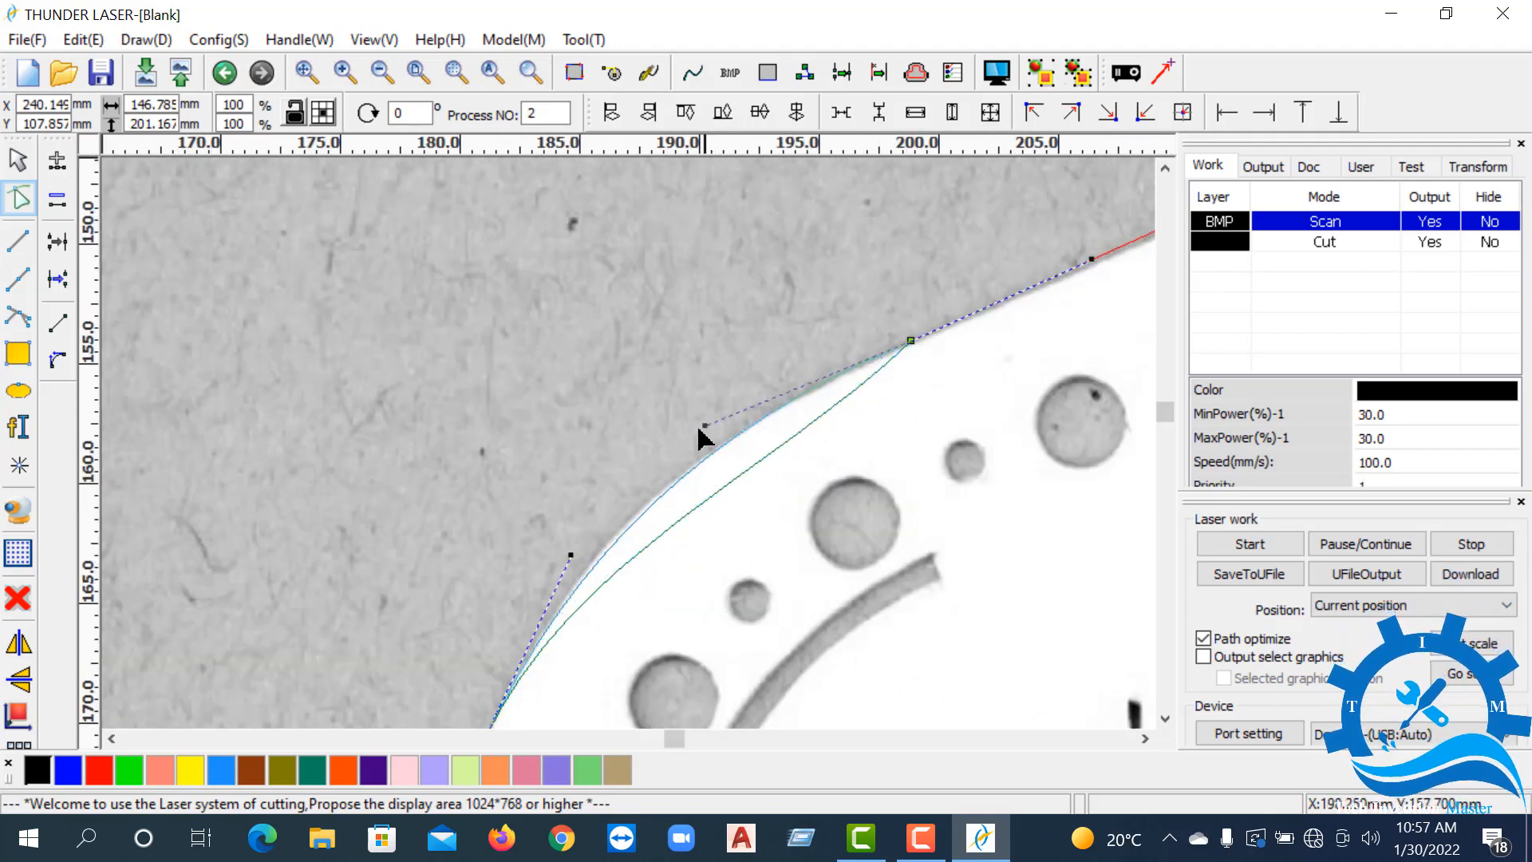
left_click_drag(698, 429, 673, 442)
scroll(524, 513, "down", 2)
- Align the nearly straight third inner-edge segment above the lower tip with the template edge using both its handles
scroll(785, 397, "up", 5)
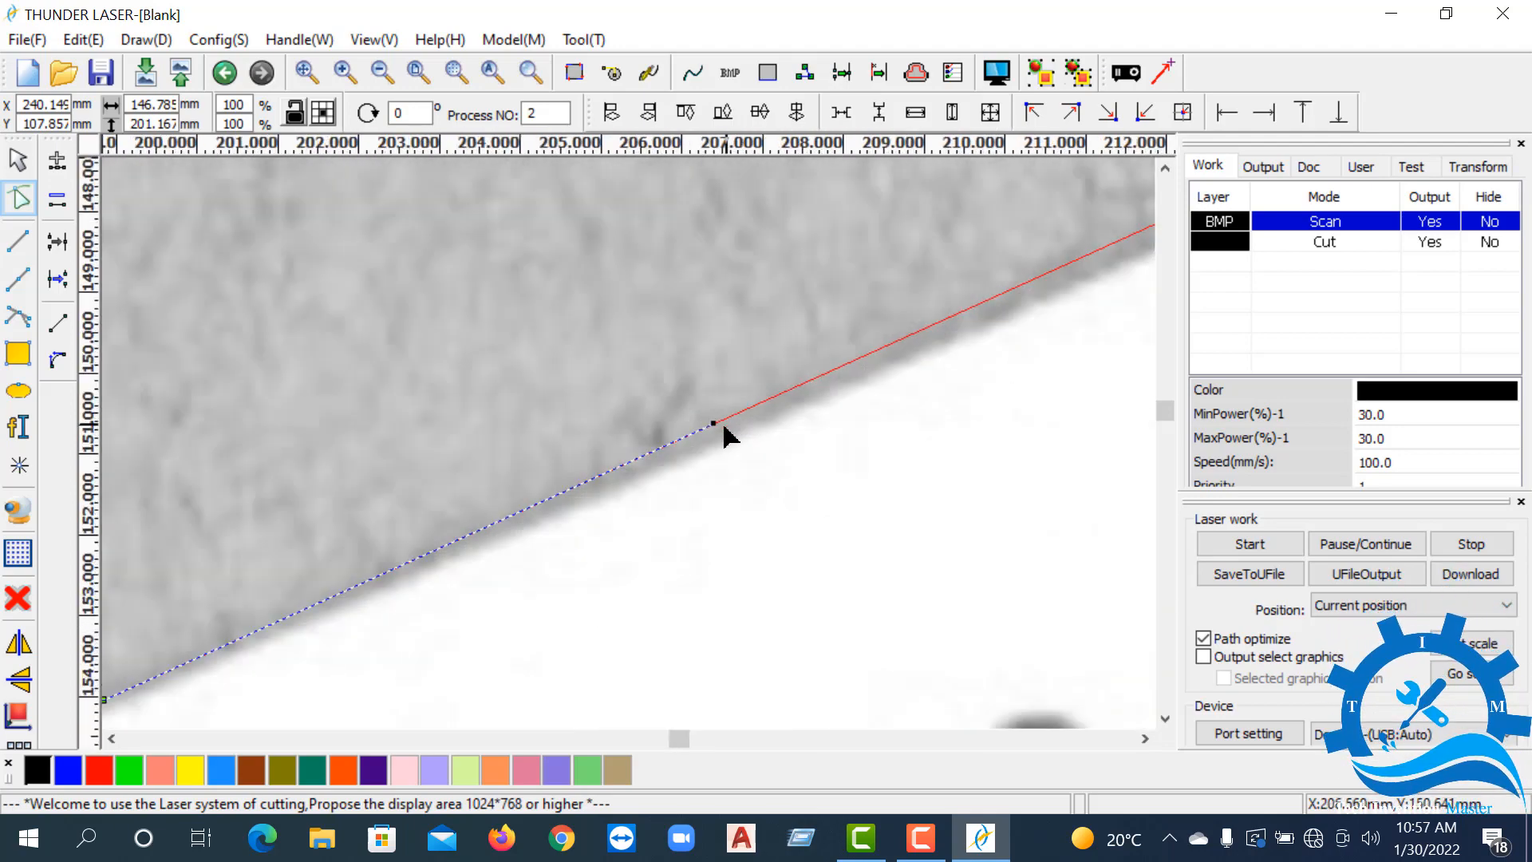
scroll(734, 451, "down", 2)
scroll(872, 410, "up", 2)
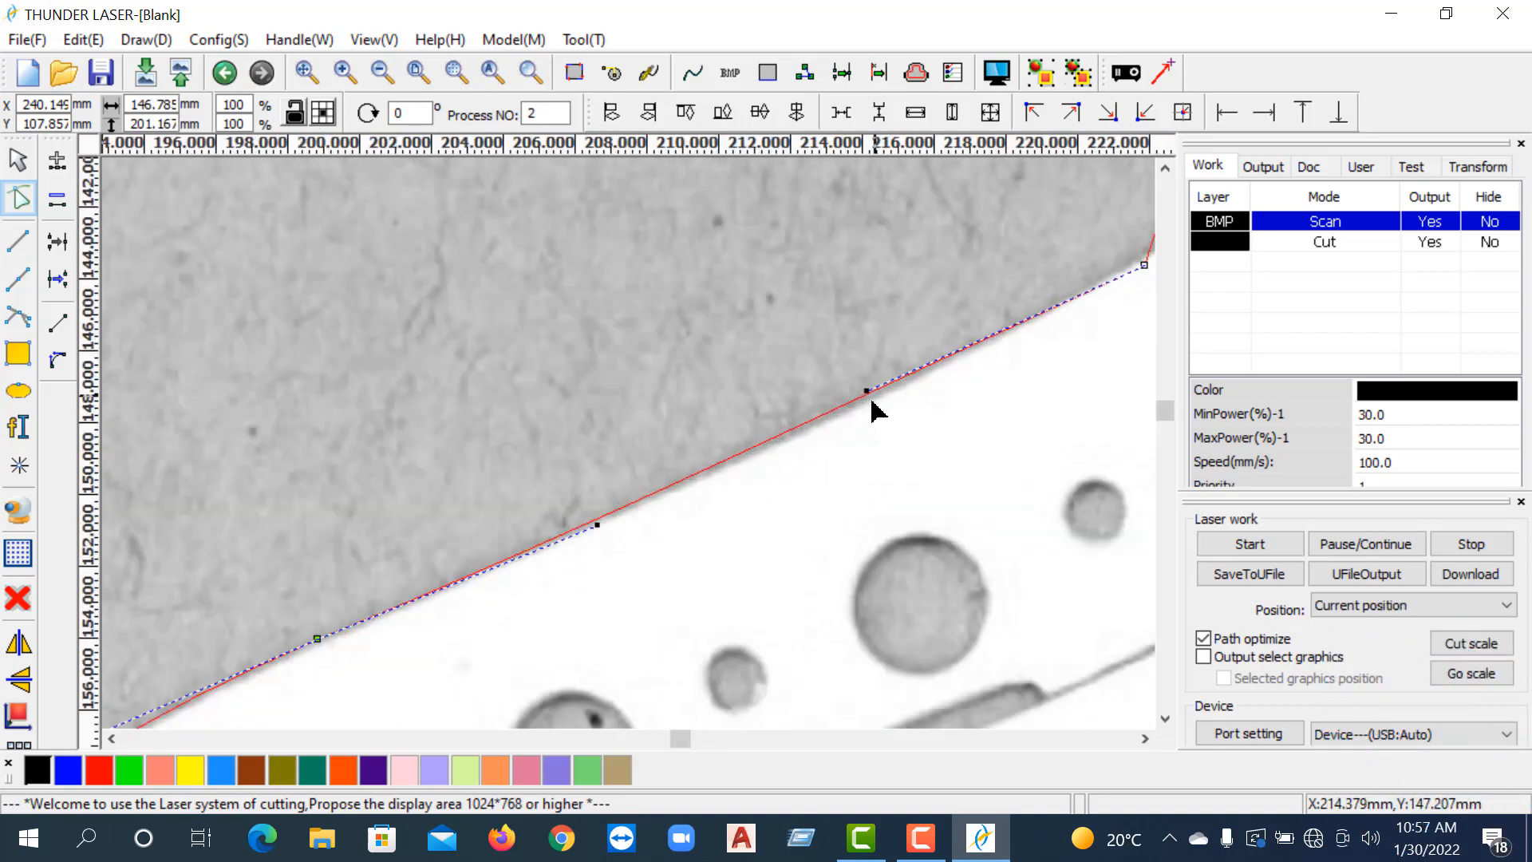
scroll(824, 441, "down", 2)
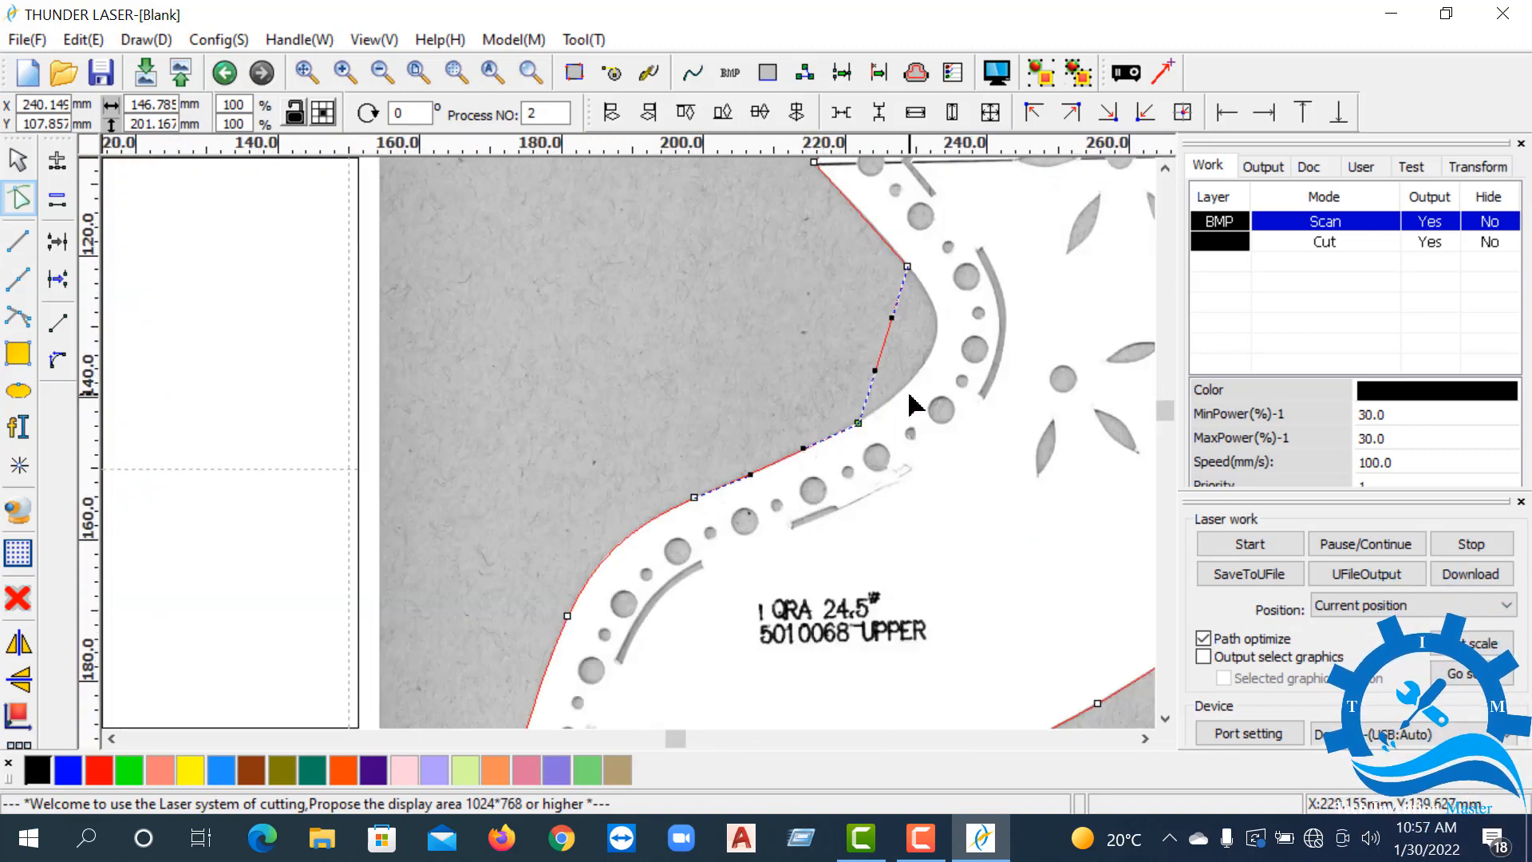
- Curve the inner-edge segment below the central point around the template's rounded bay with both its handles
scroll(749, 414, "up", 1)
scroll(830, 345, "down", 1)
scroll(814, 351, "up", 3)
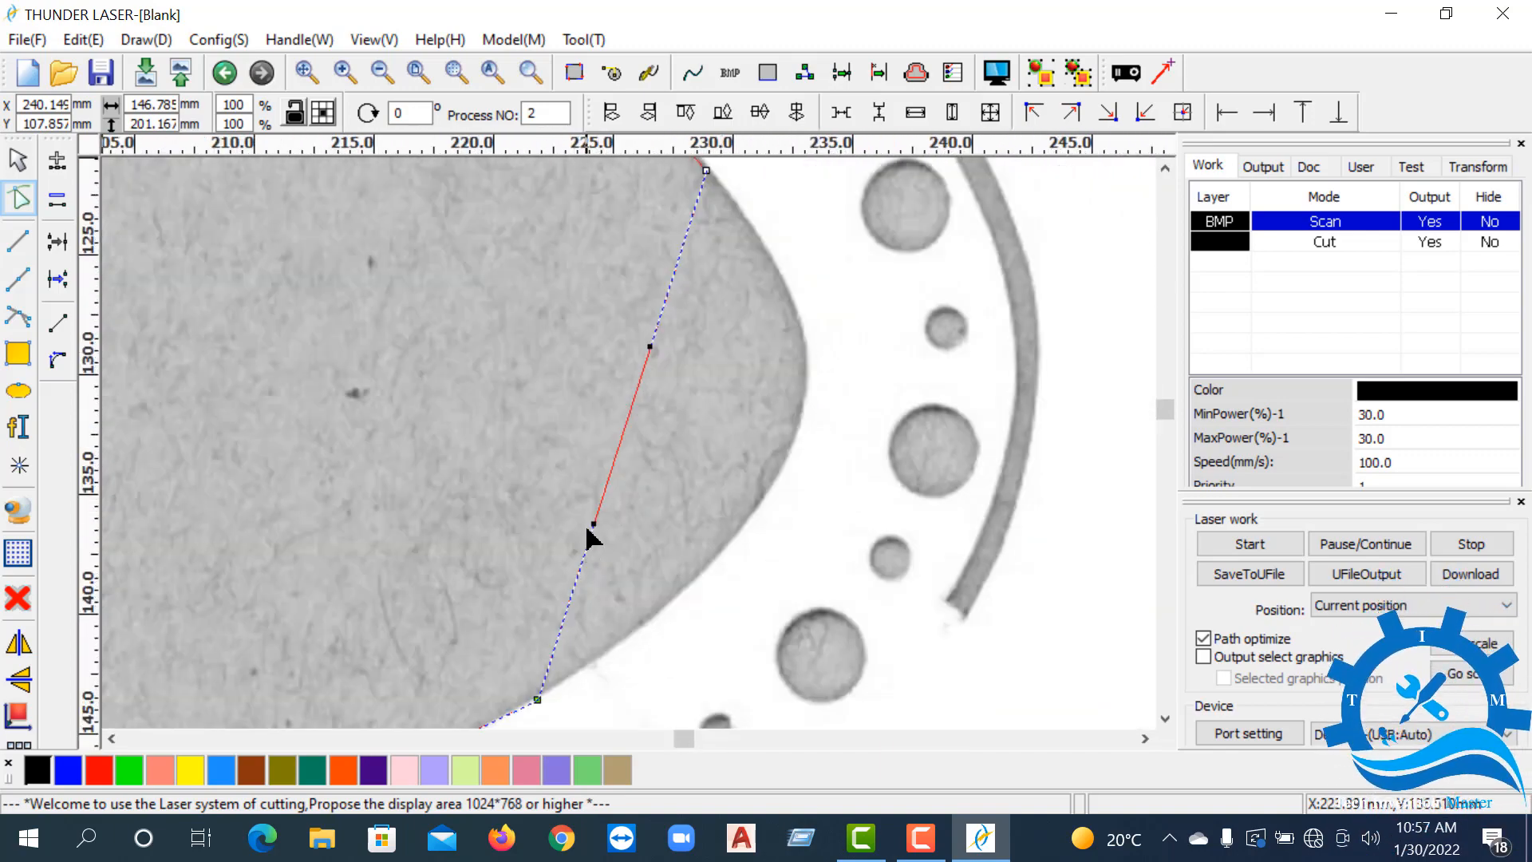
left_click_drag(649, 348, 930, 410)
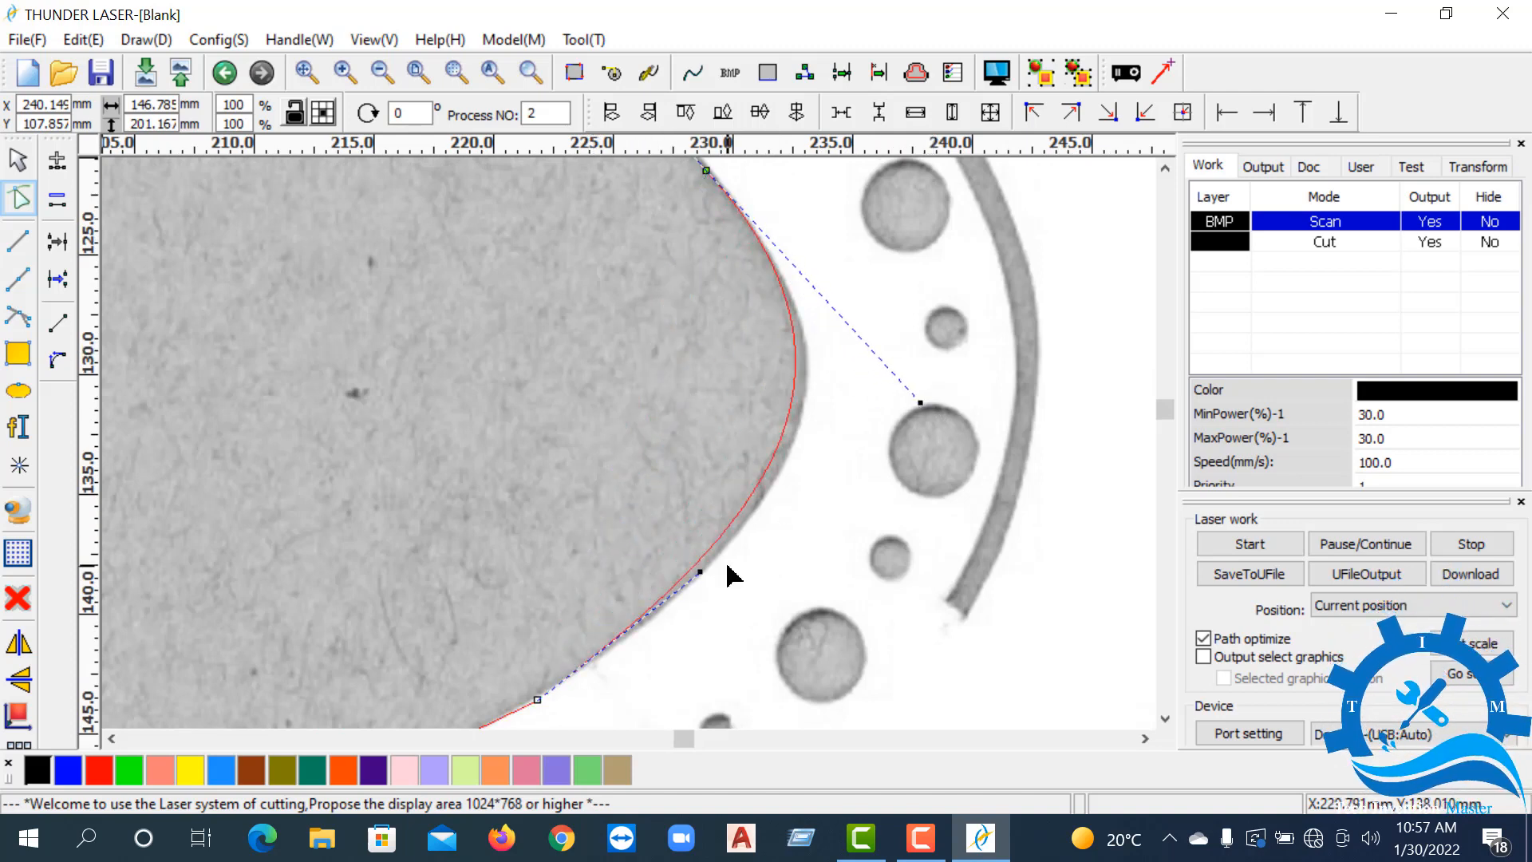
left_click_drag(702, 576, 738, 559)
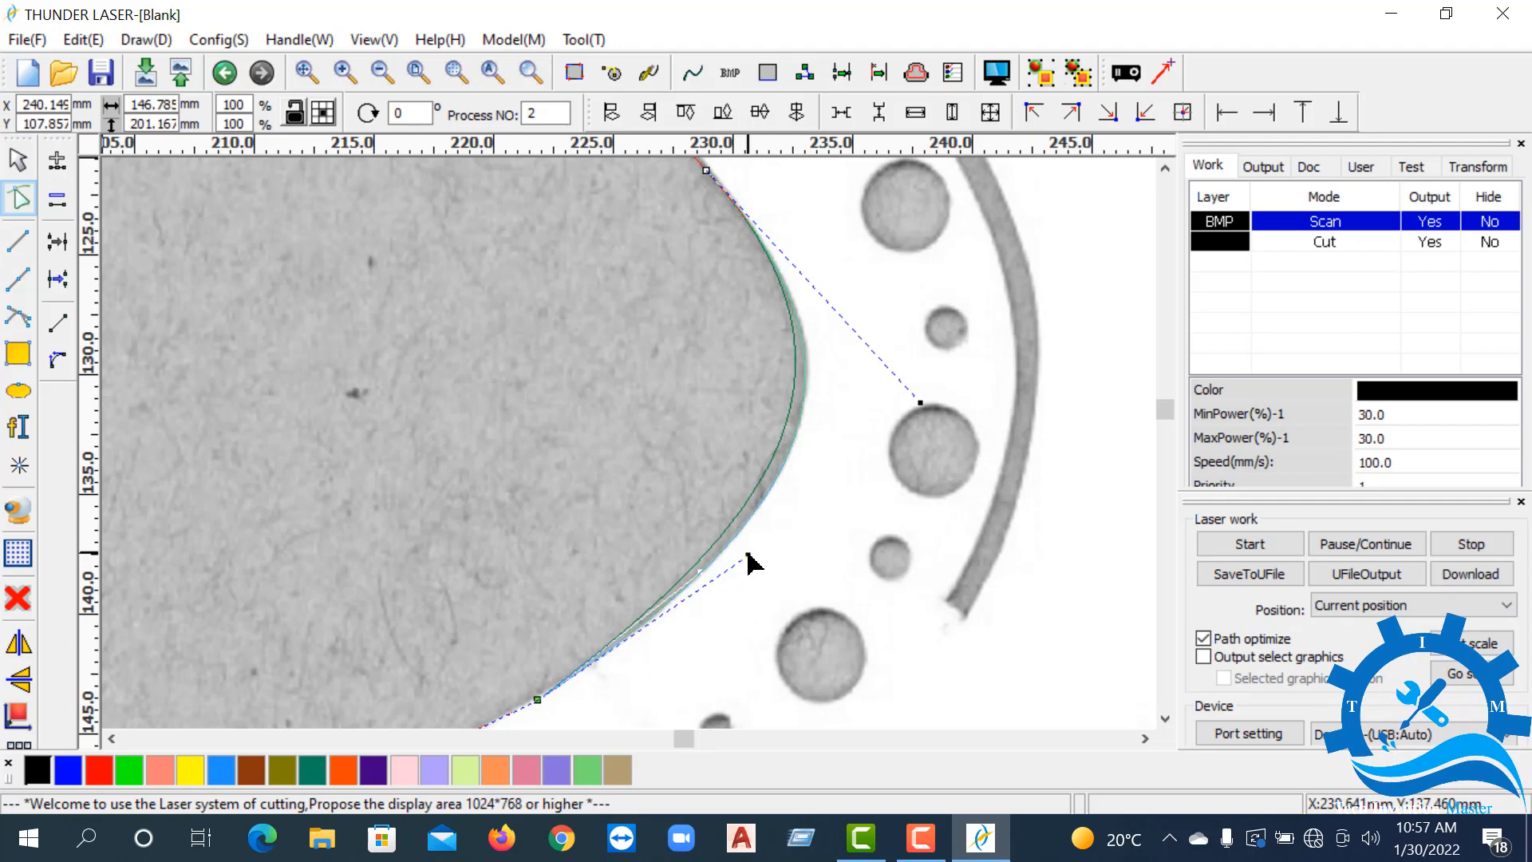
scroll(754, 555, "up", 1)
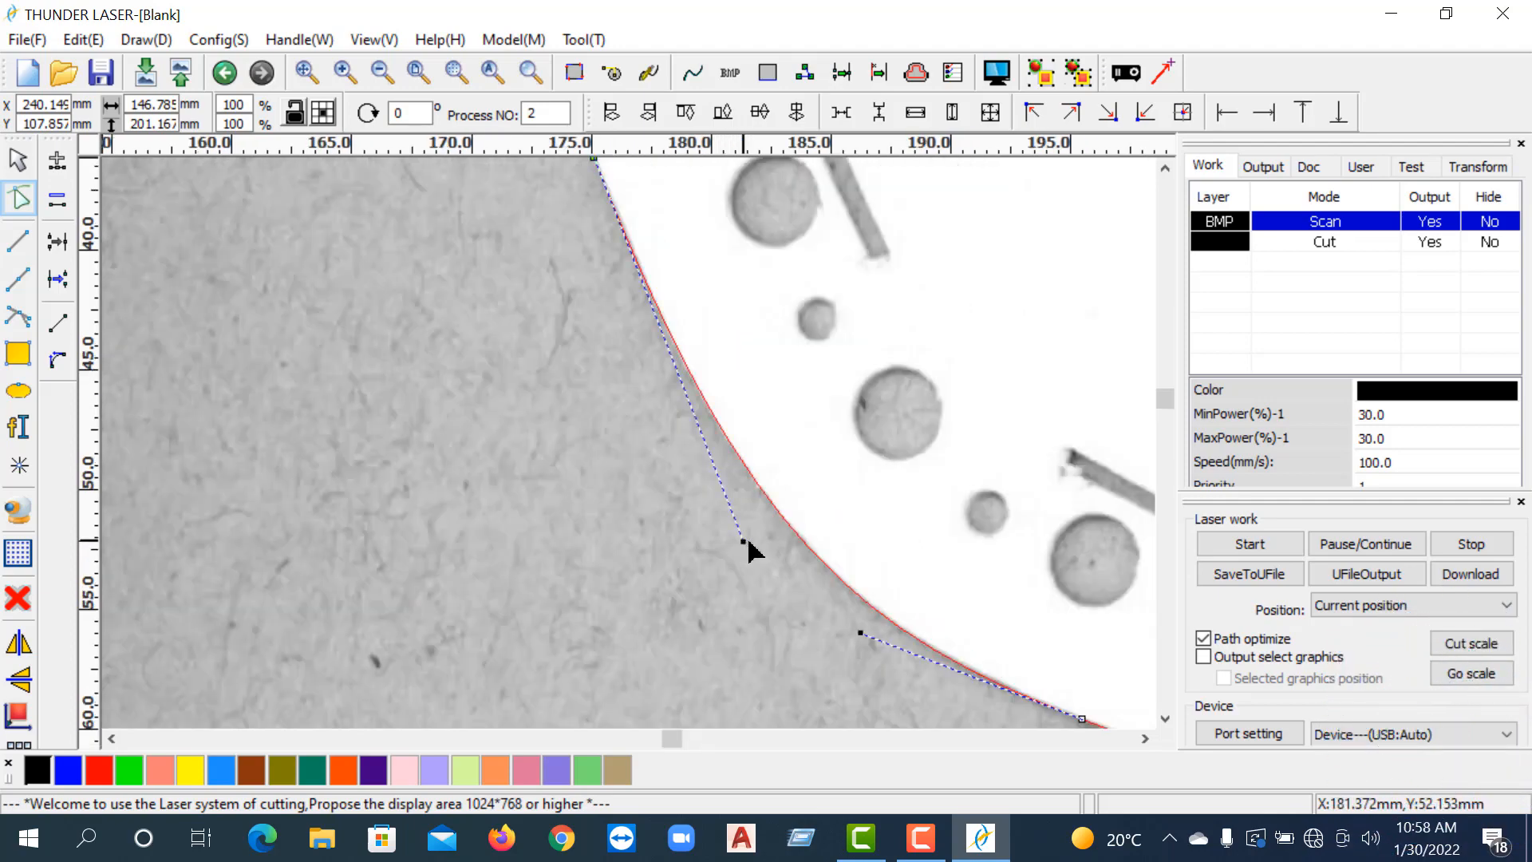
- Fit the inner-edge segments just below the upper tip to the template edge by adjusting their curve handles
scroll(758, 562, "down", 2)
scroll(778, 587, "up", 5)
scroll(829, 542, "down", 4)
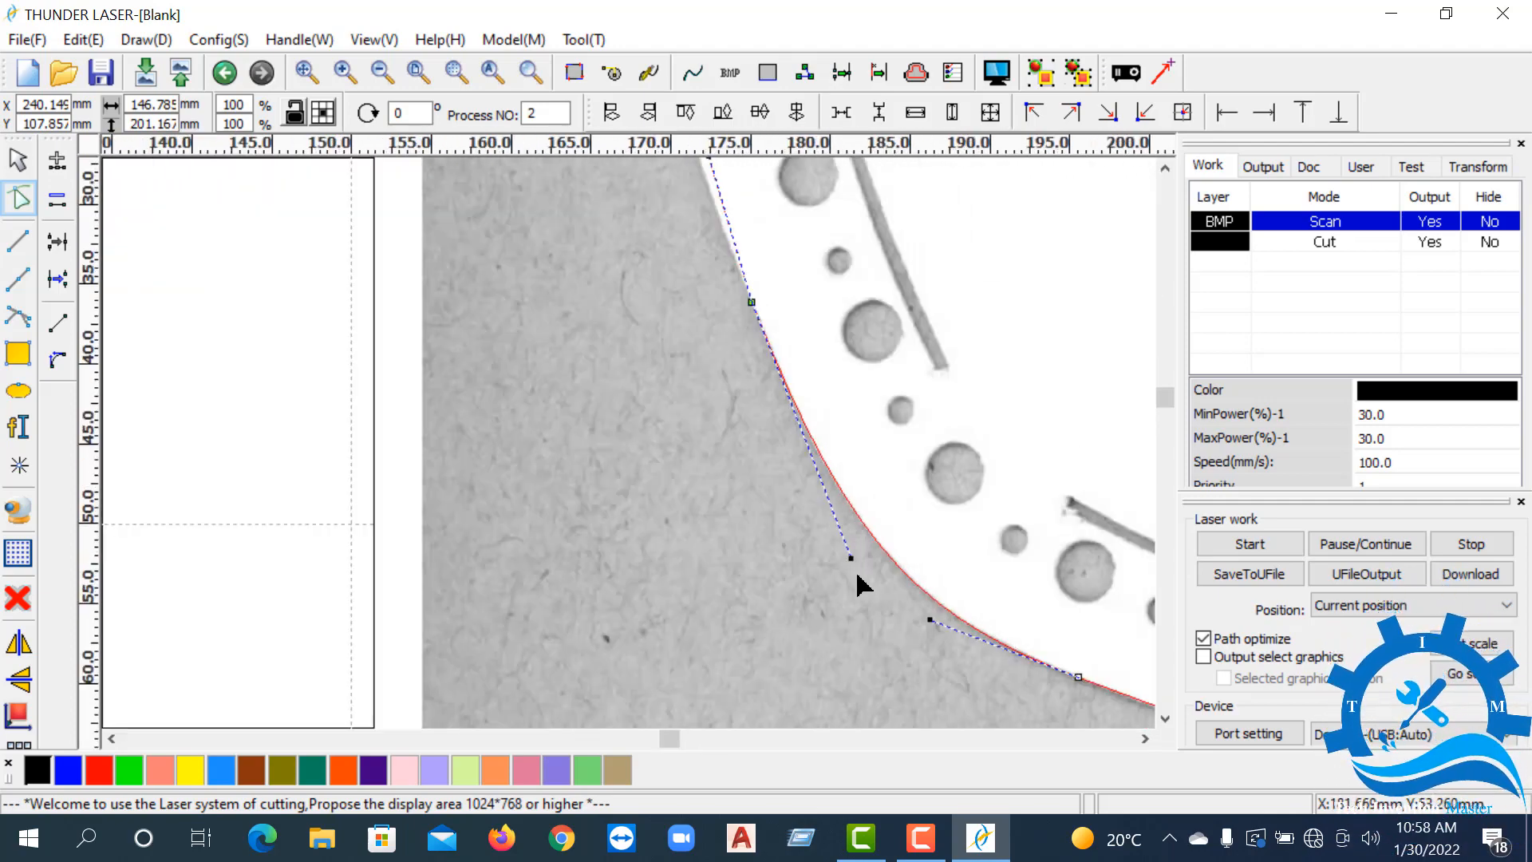
scroll(778, 447, "up", 2)
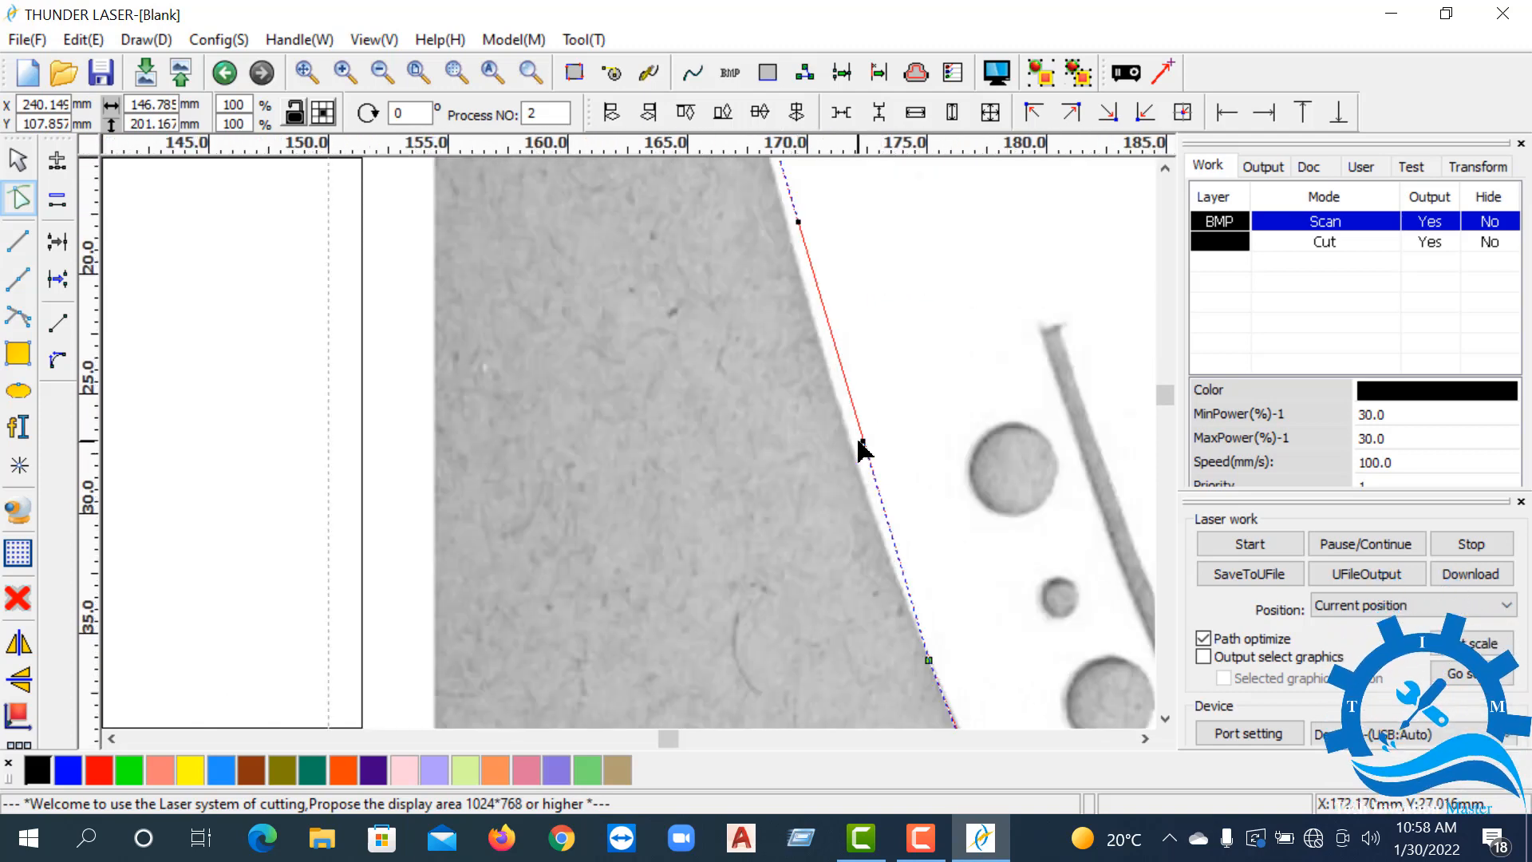
scroll(834, 430, "down", 2)
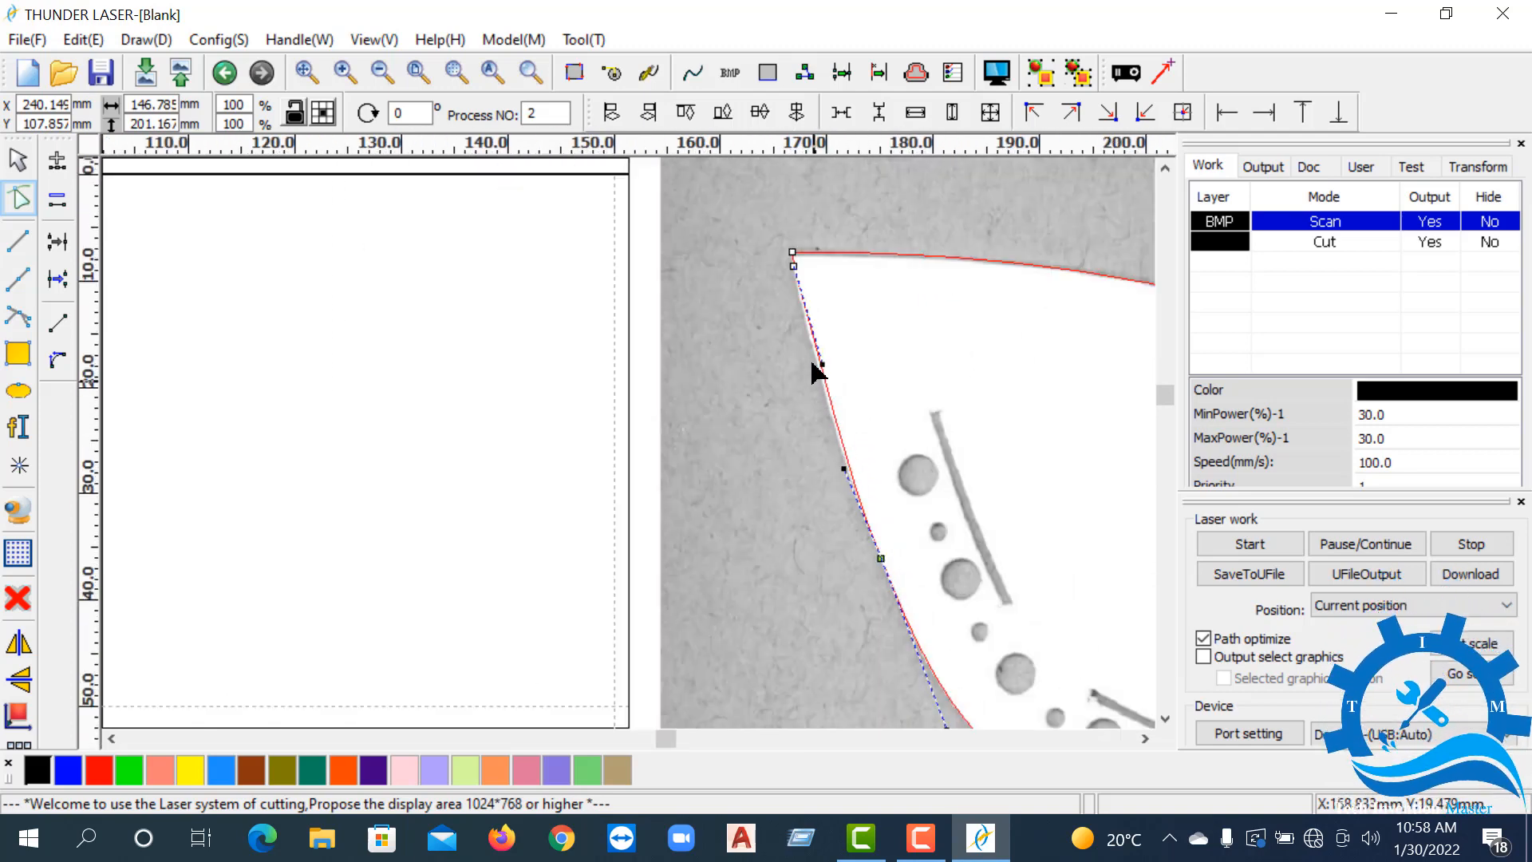
scroll(852, 435, "up", 4)
left_click_drag(870, 460, 834, 475)
scroll(650, 400, "down", 2)
scroll(612, 307, "down", 2)
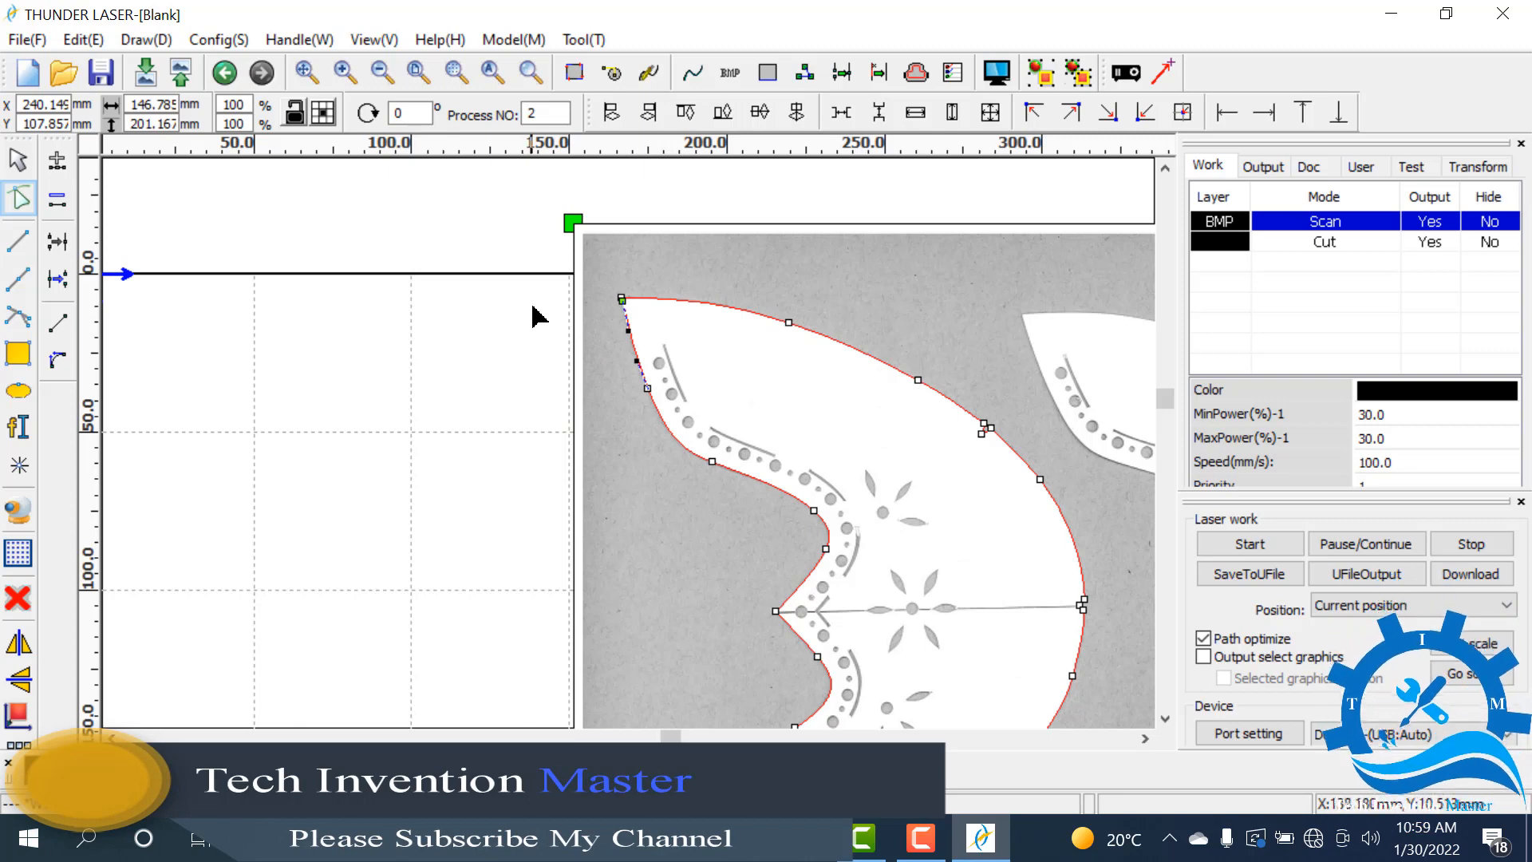
- Examine the closed outline along the inner edge and the decorative holes for its fit to the scanned template
scroll(535, 313, "down", 3)
scroll(649, 371, "up", 5)
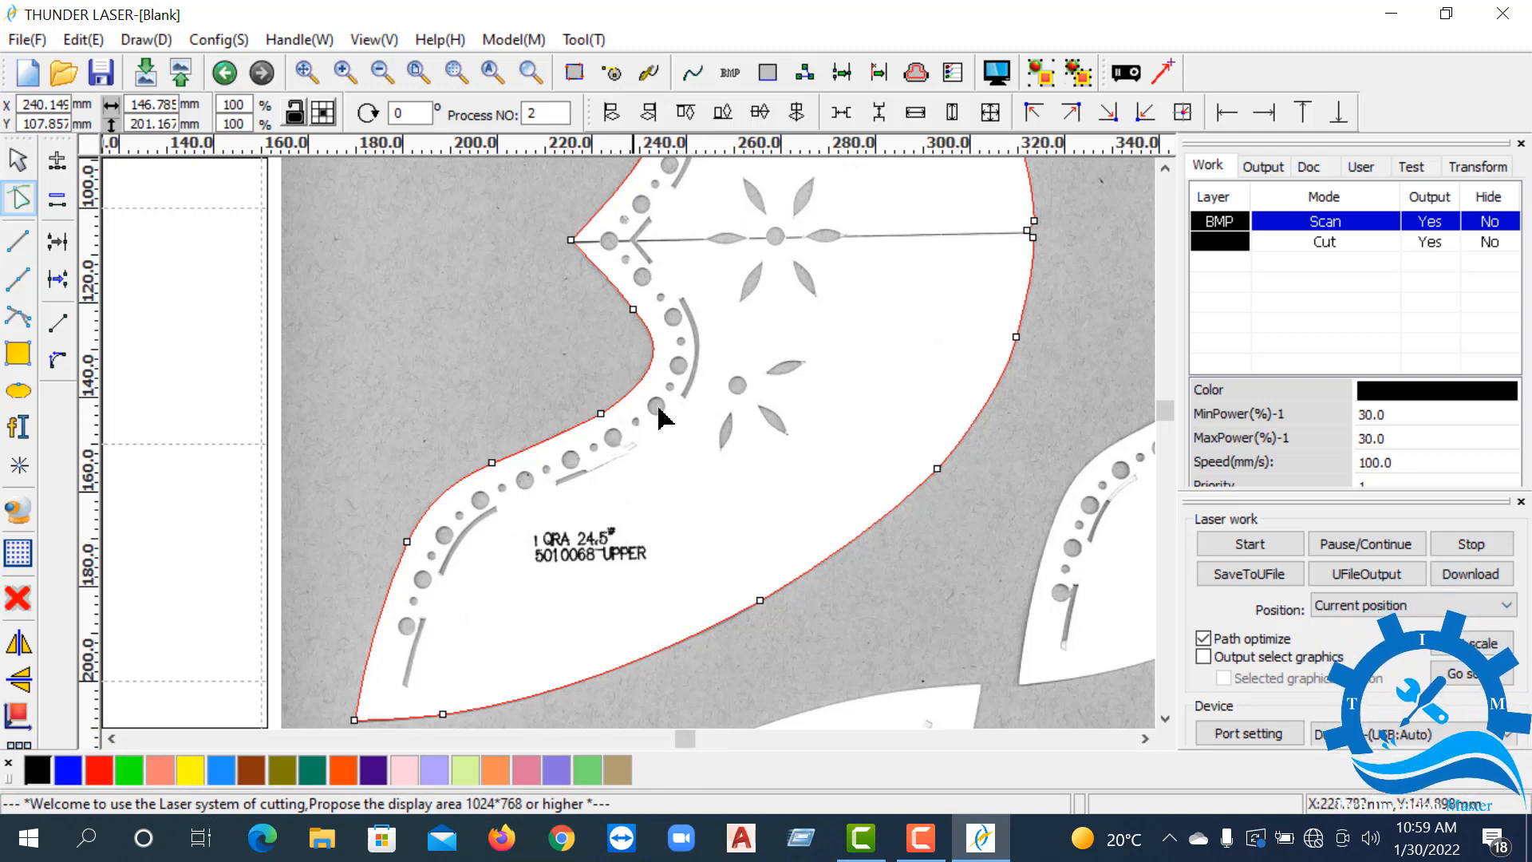
scroll(619, 488, "down", 2)
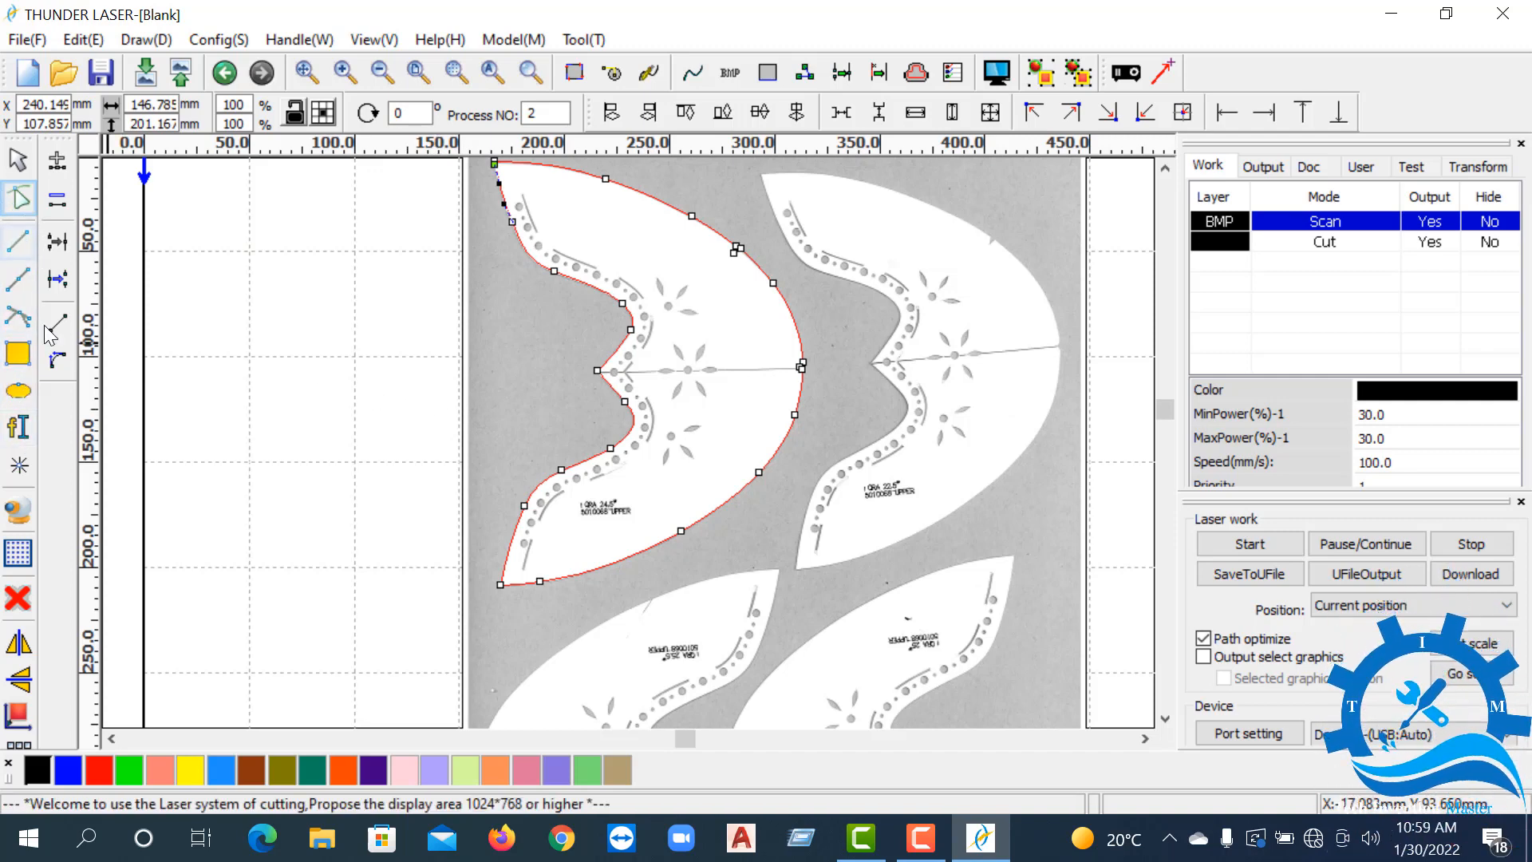
scroll(677, 287, "up", 5)
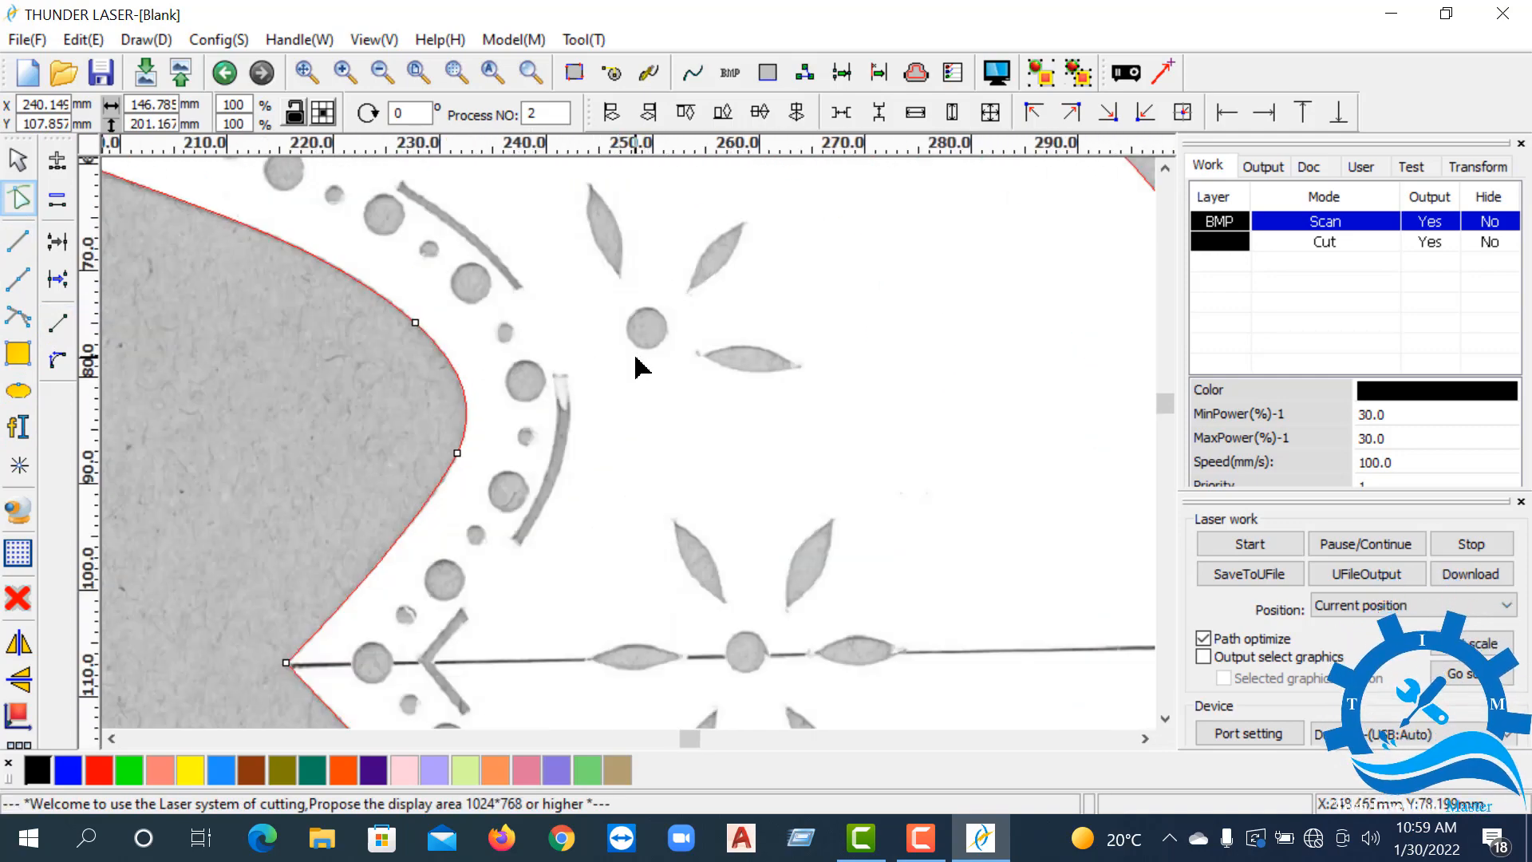
scroll(503, 367, "down", 4)
scroll(495, 383, "down", 2)
scroll(496, 352, "up", 6)
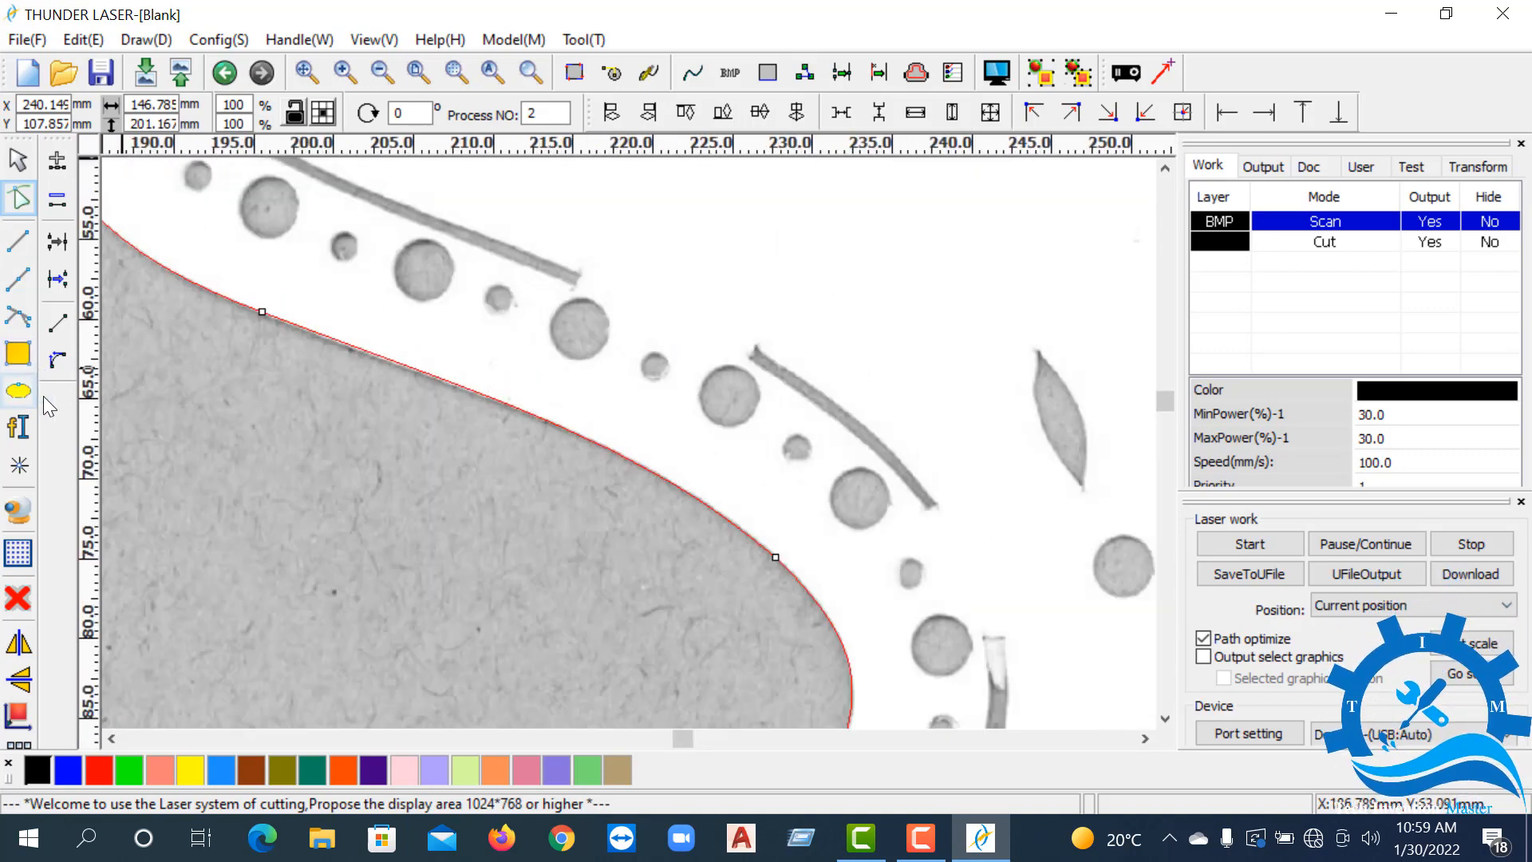
scroll(391, 411, "down", 3)
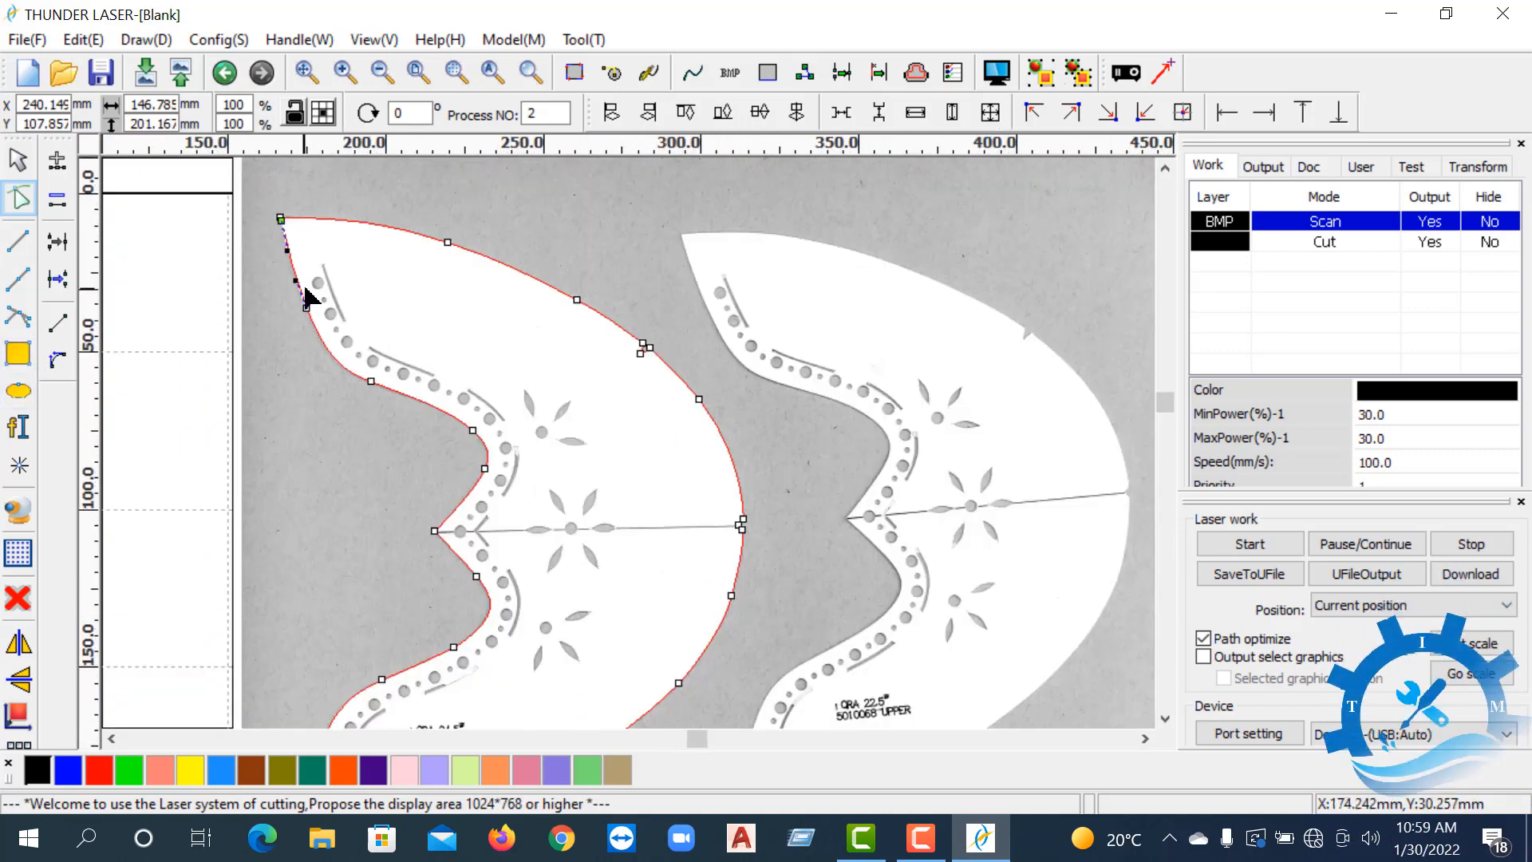
scroll(339, 275, "up", 3)
scroll(341, 271, "up", 2)
scroll(343, 283, "down", 2)
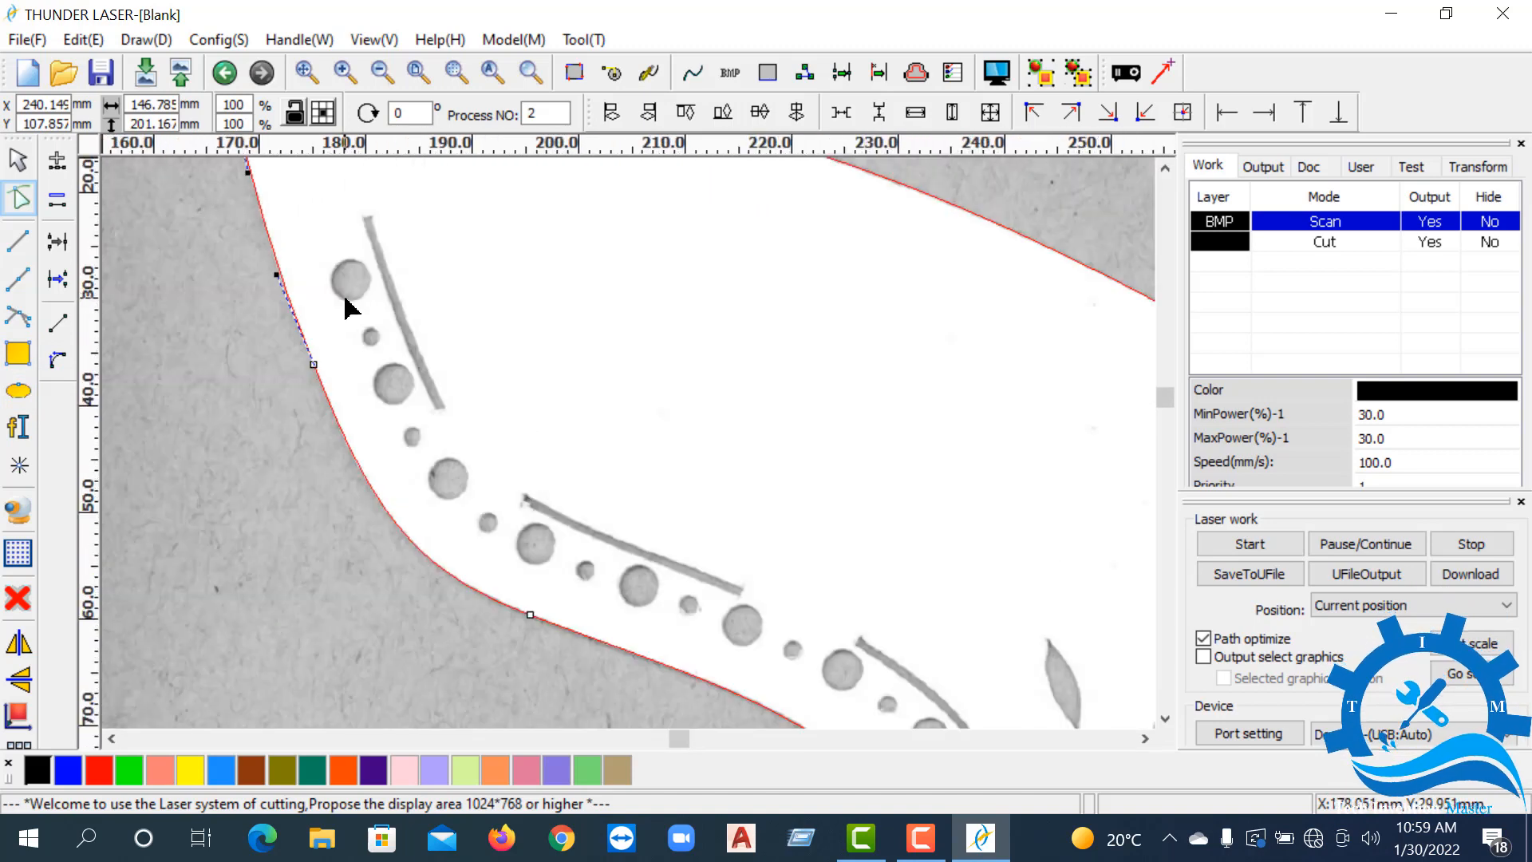
scroll(351, 311, "down", 3)
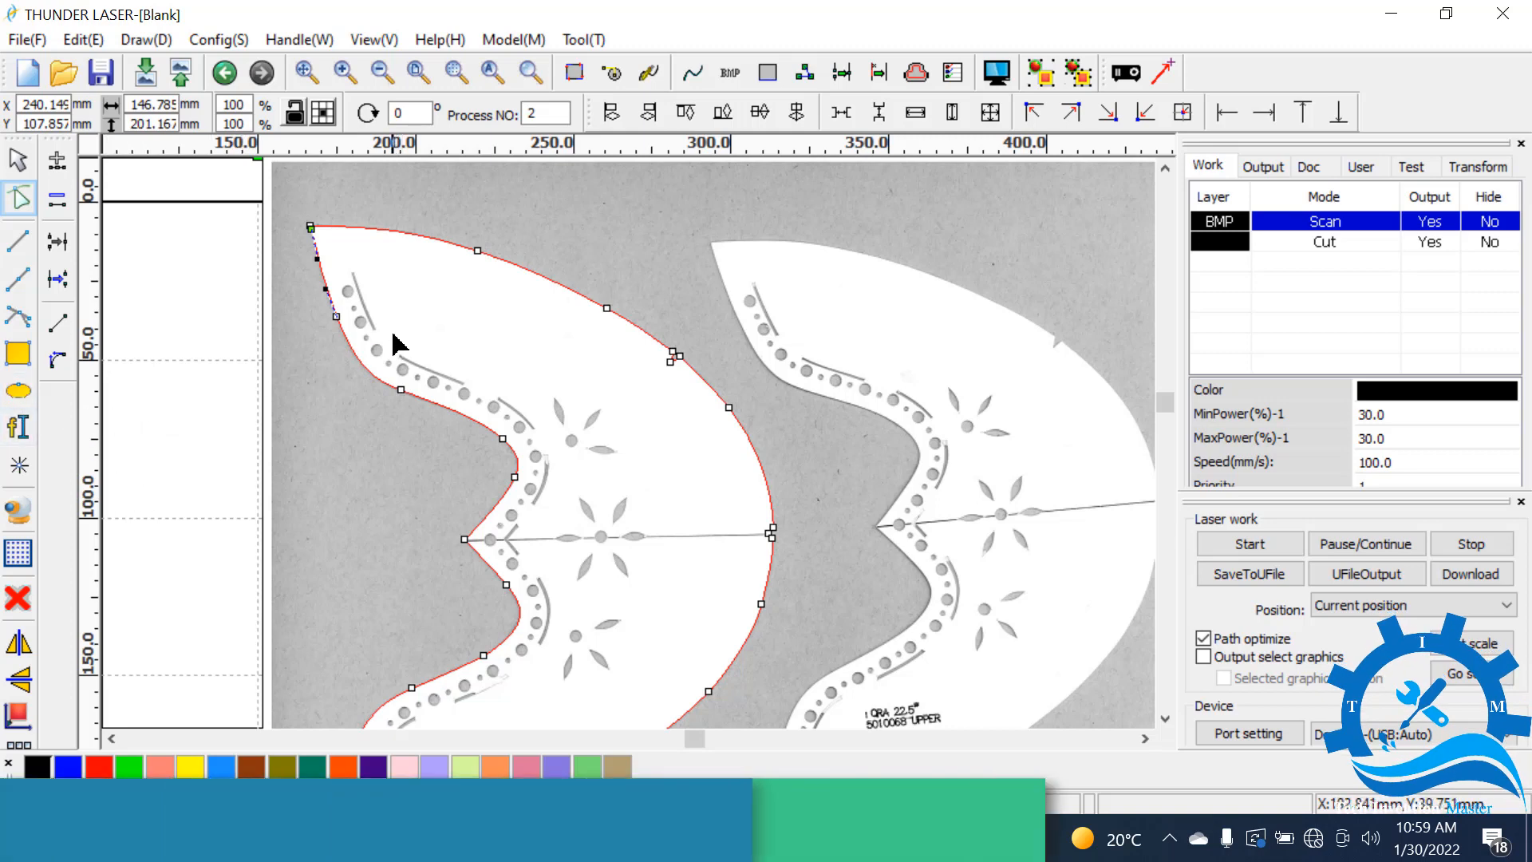
- Draw an ellipse about 3.5 mm wide and 3.3 mm high over the uppermost large hole along the inner edge
scroll(363, 319, "up", 1)
scroll(359, 315, "up", 3)
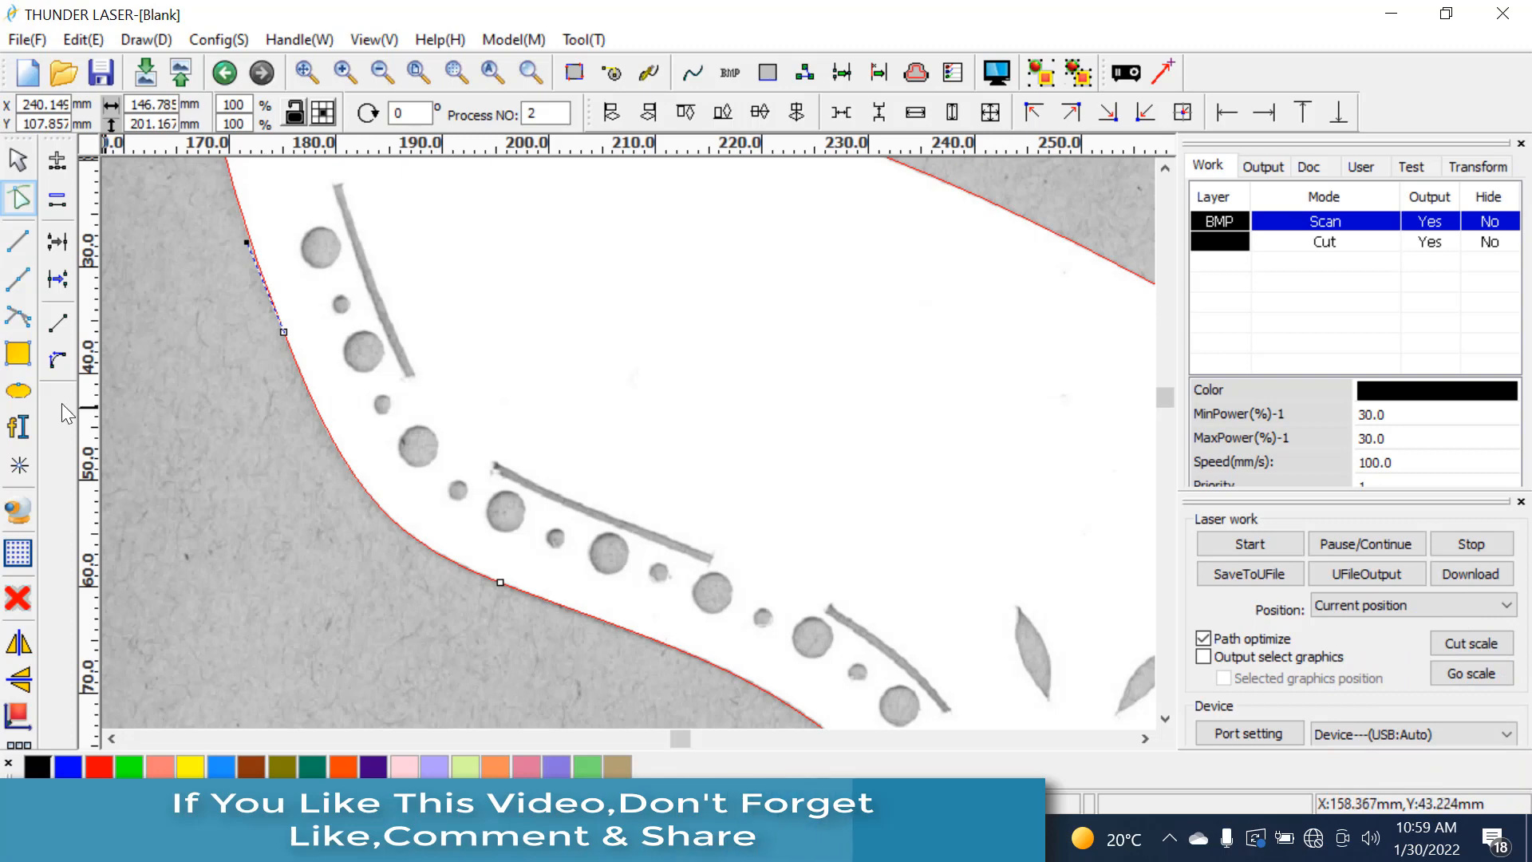
left_click(17, 395)
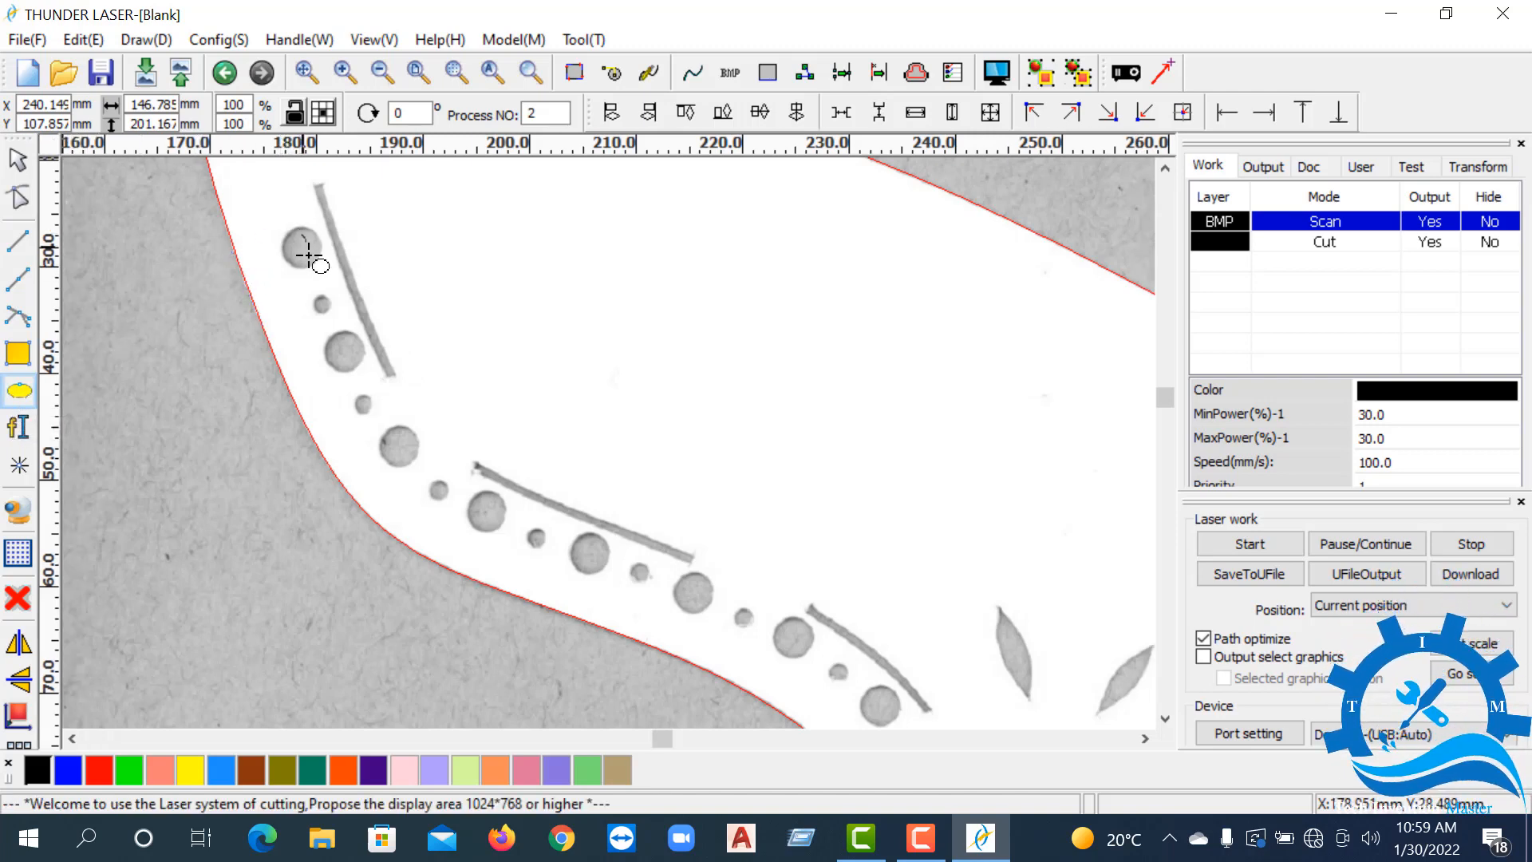
left_click_drag(308, 255, 319, 268)
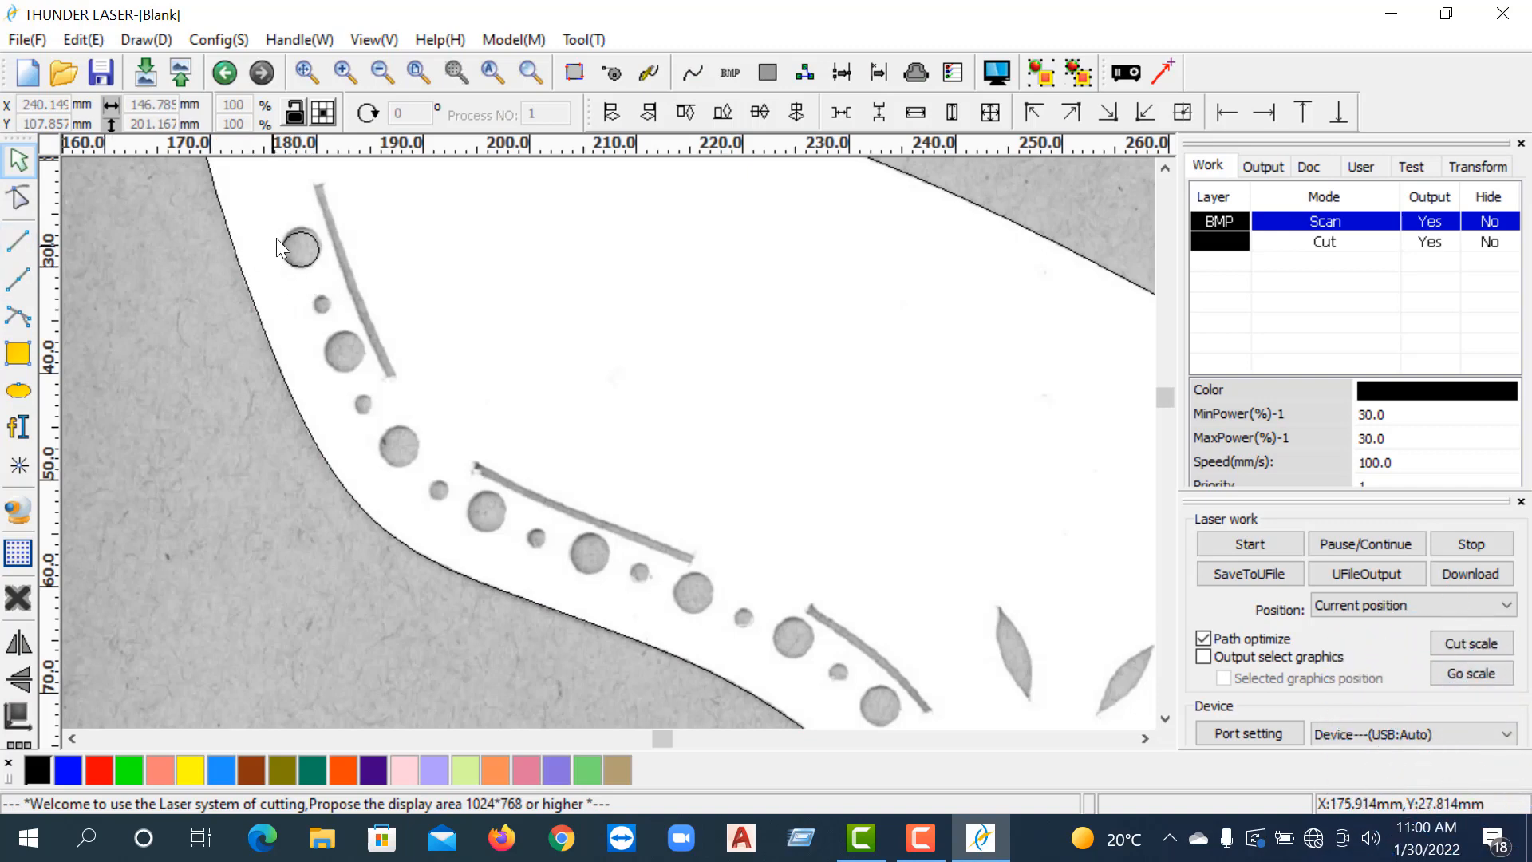
- Set the height of the ellipse over the uppermost large hole to 3.487 mm, making it a true circle
scroll(294, 252, "up", 2)
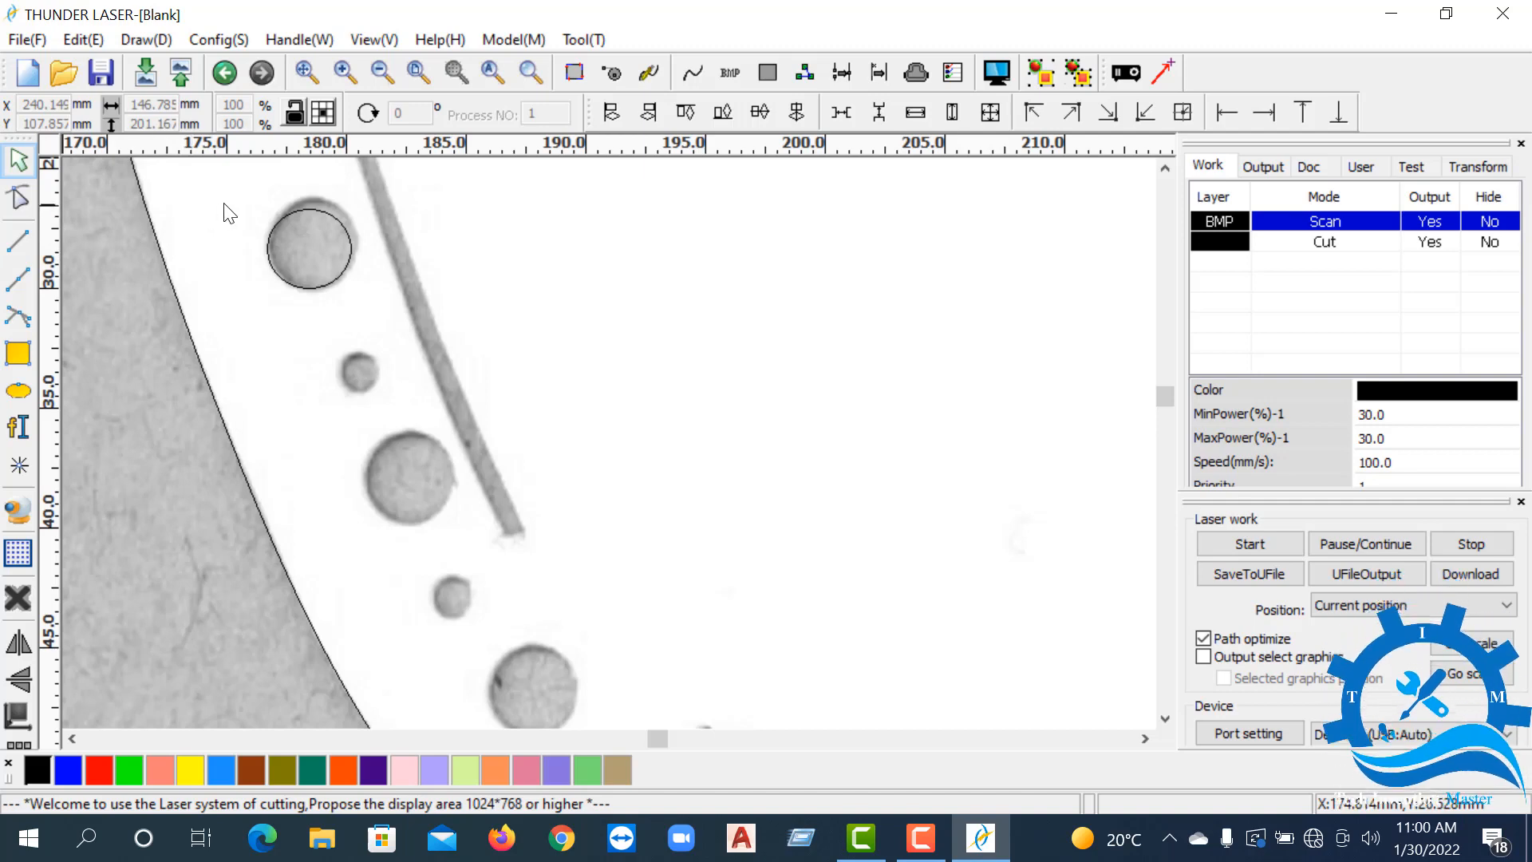
left_click_drag(218, 181, 383, 327)
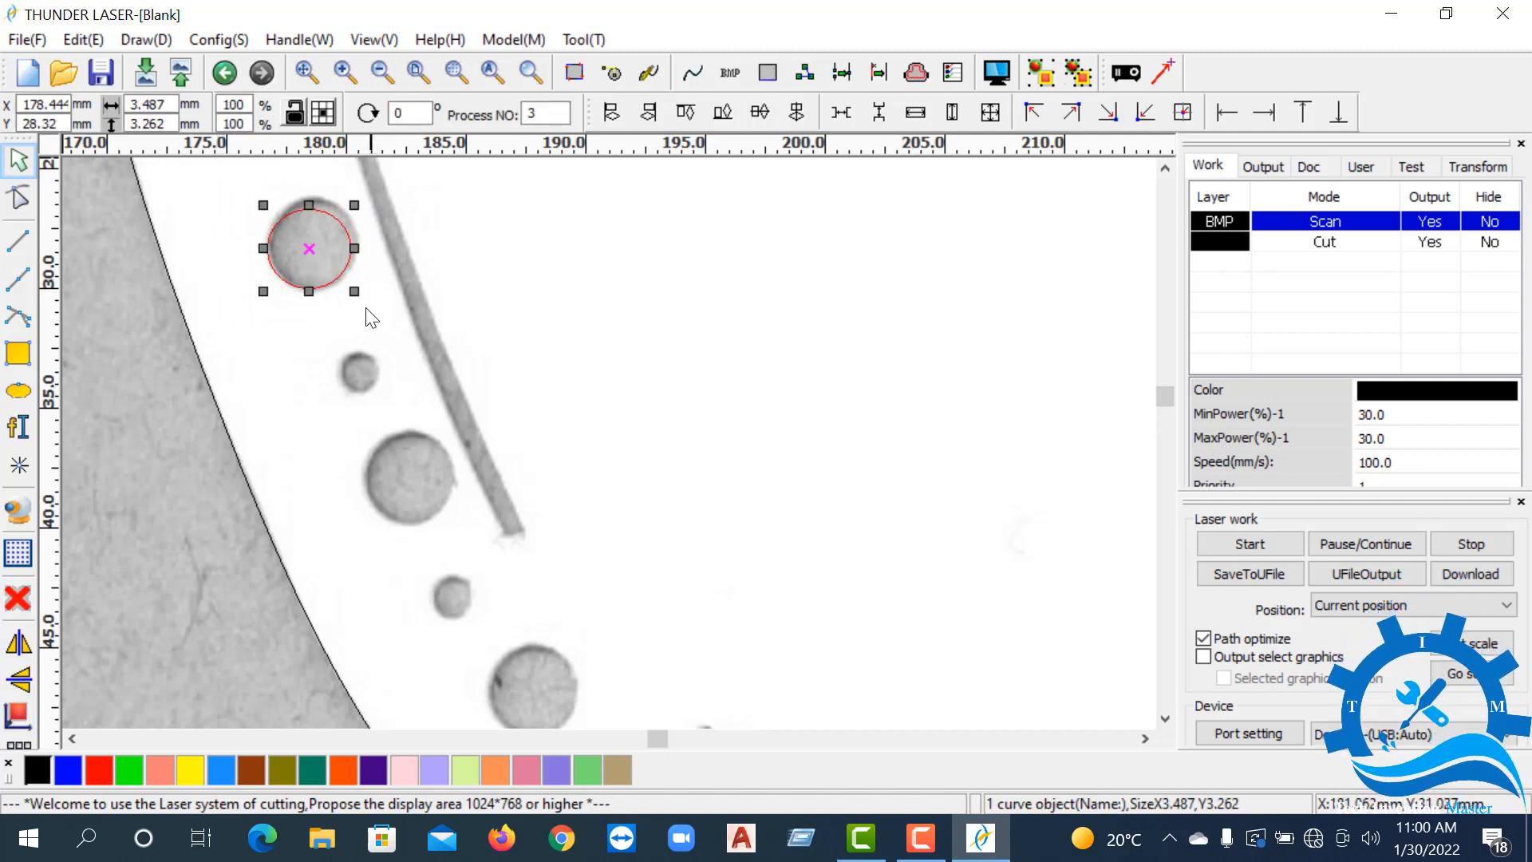
scroll(318, 239, "up", 2)
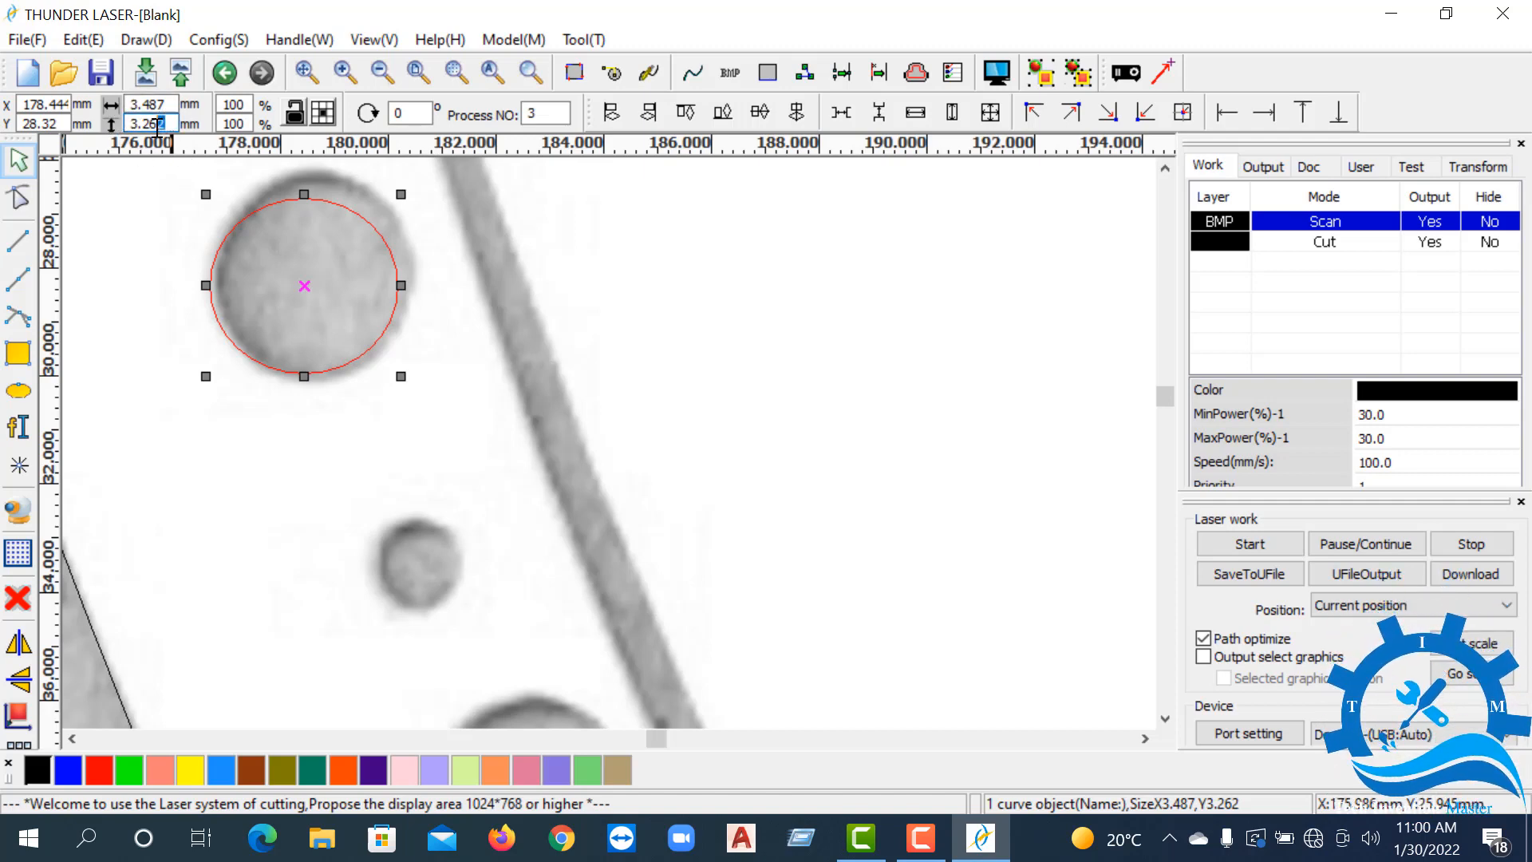
left_click_drag(162, 124, 144, 126)
type("4")
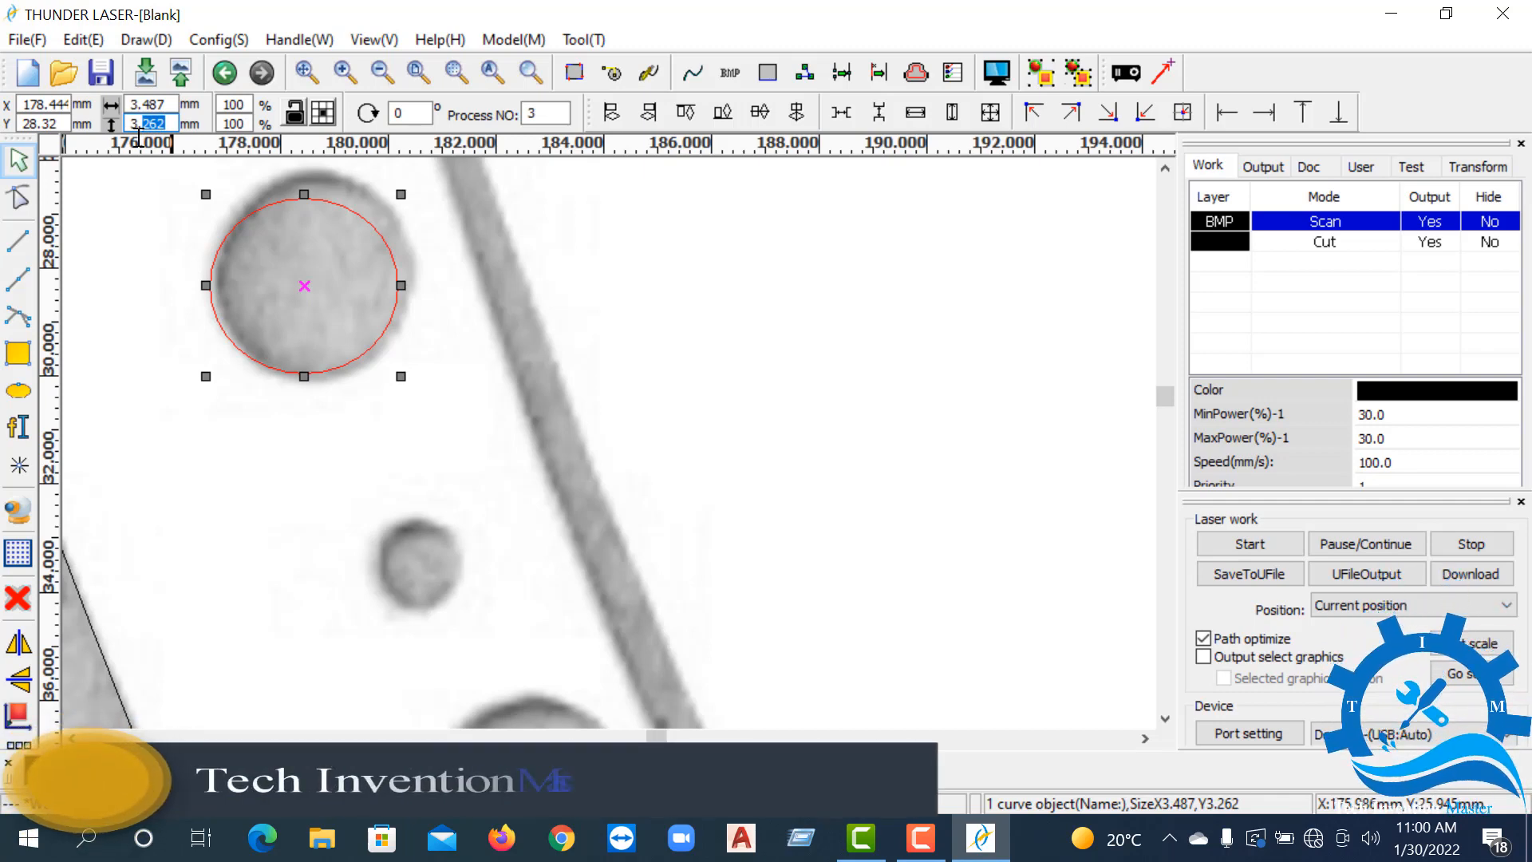
type("8")
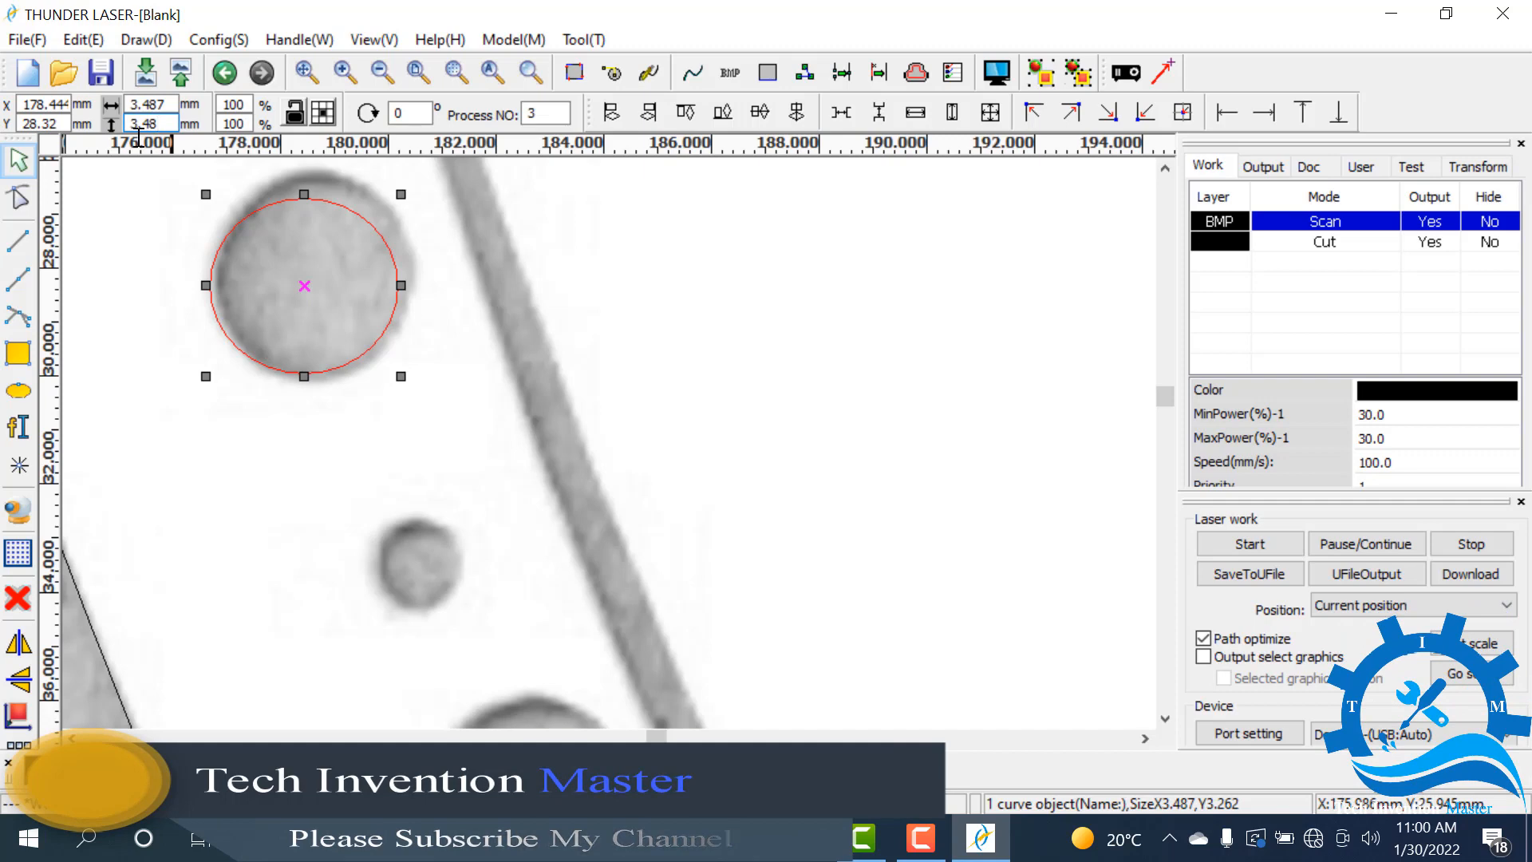
type("7")
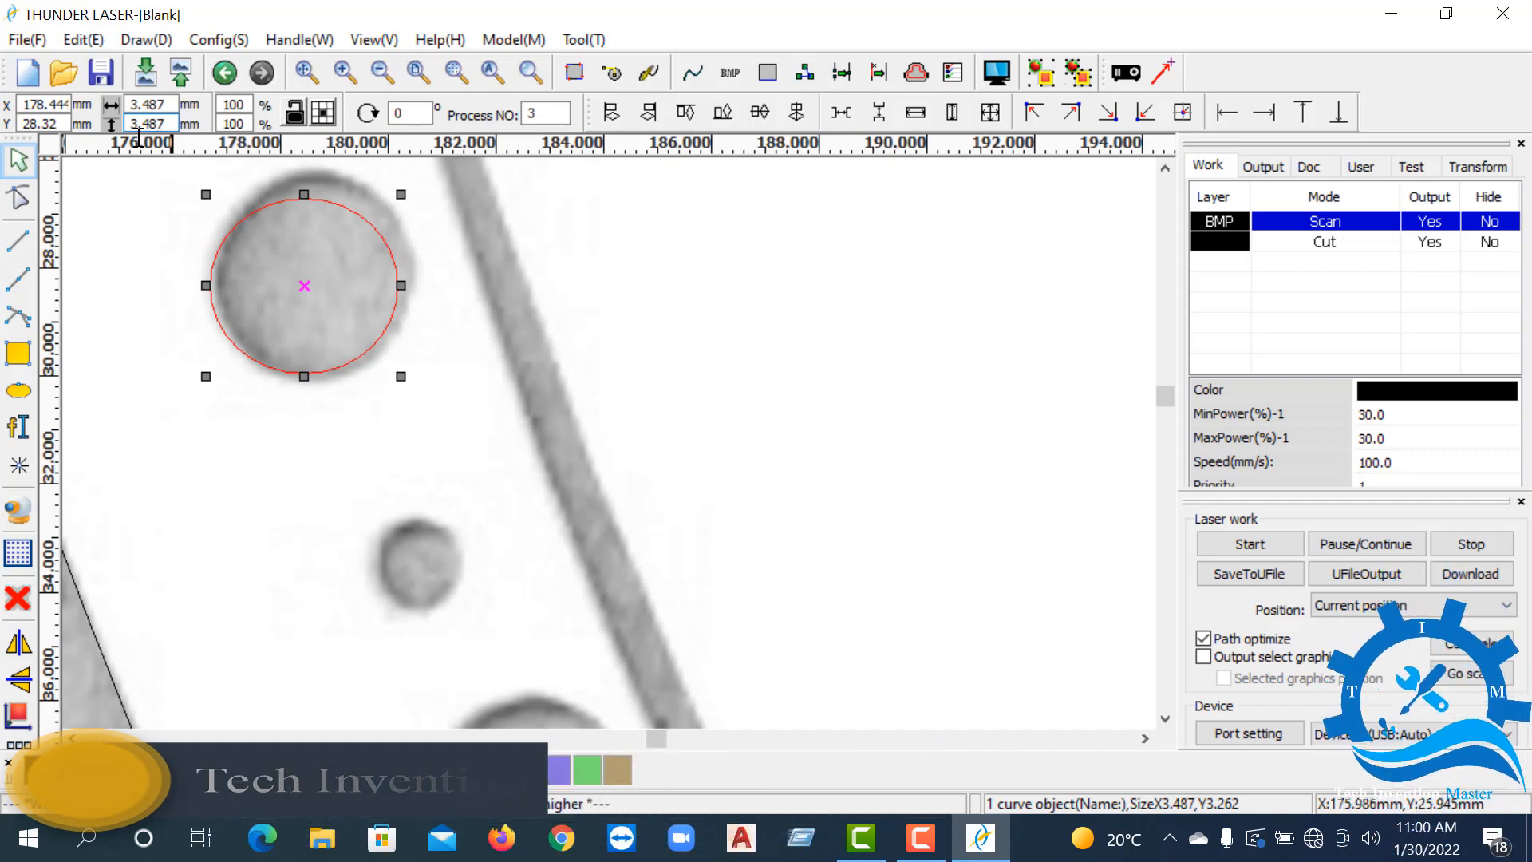
left_click(500, 356)
- Move the 3.487 mm circle slightly so it is centred over the uppermost large hole along the inner edge
scroll(300, 307, "down", 2)
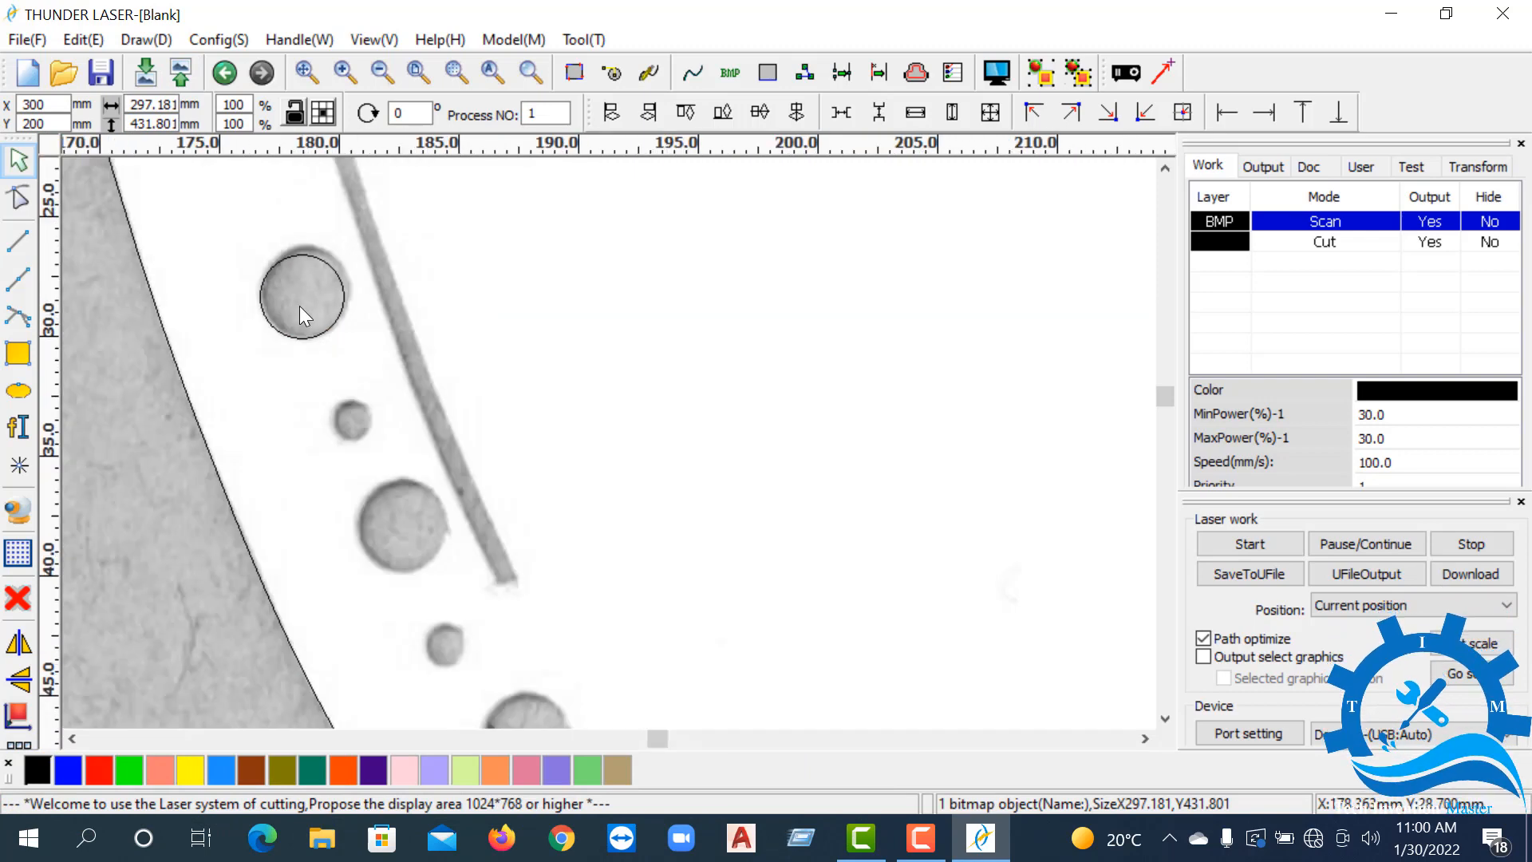
scroll(300, 305, "down", 3)
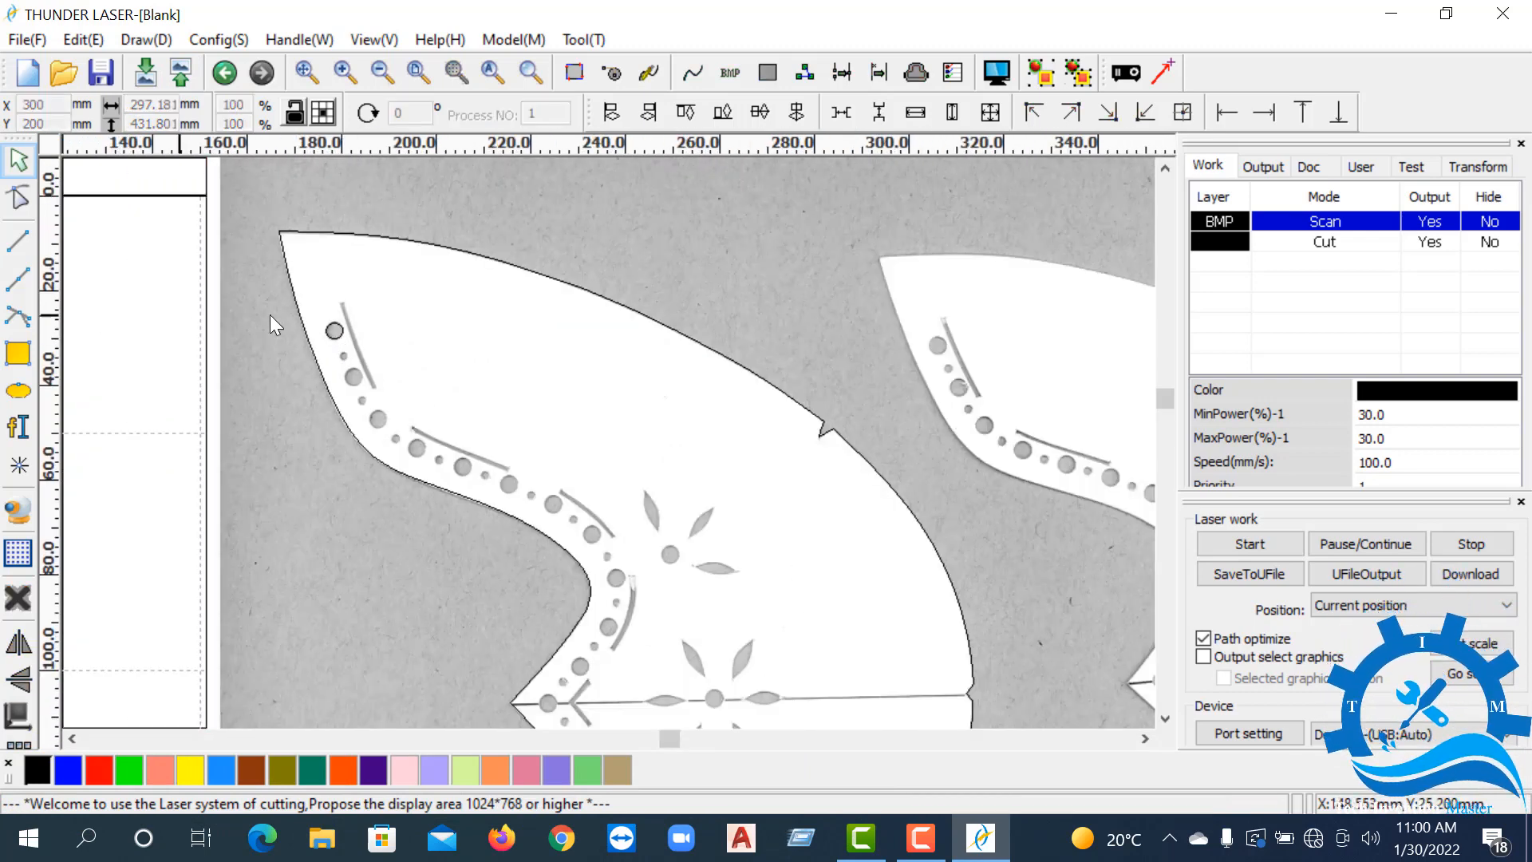
scroll(270, 314, "up", 4)
left_click_drag(222, 273, 436, 467)
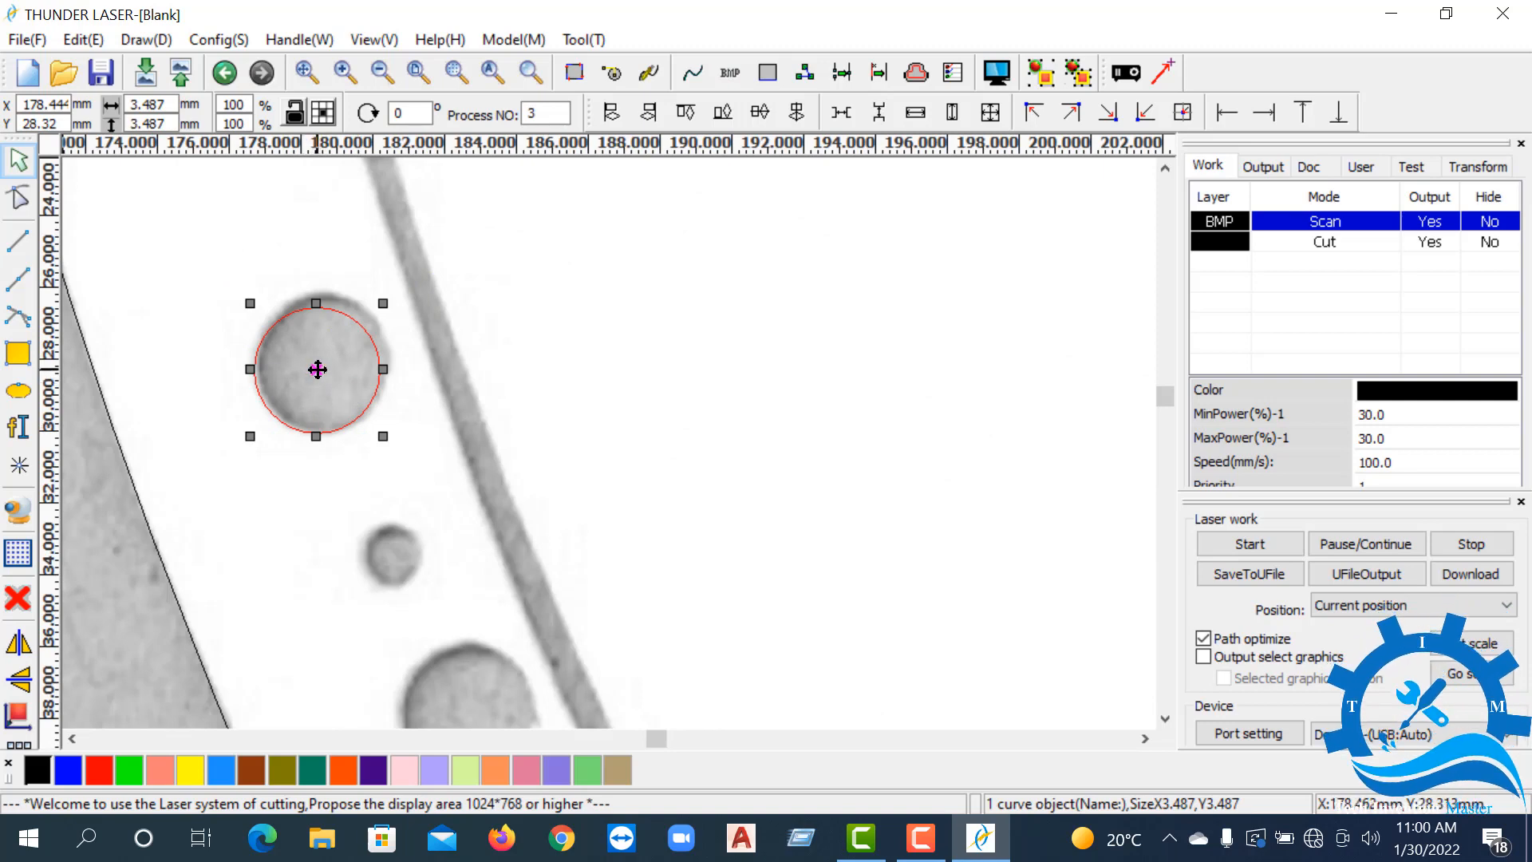
left_click_drag(318, 370, 321, 363)
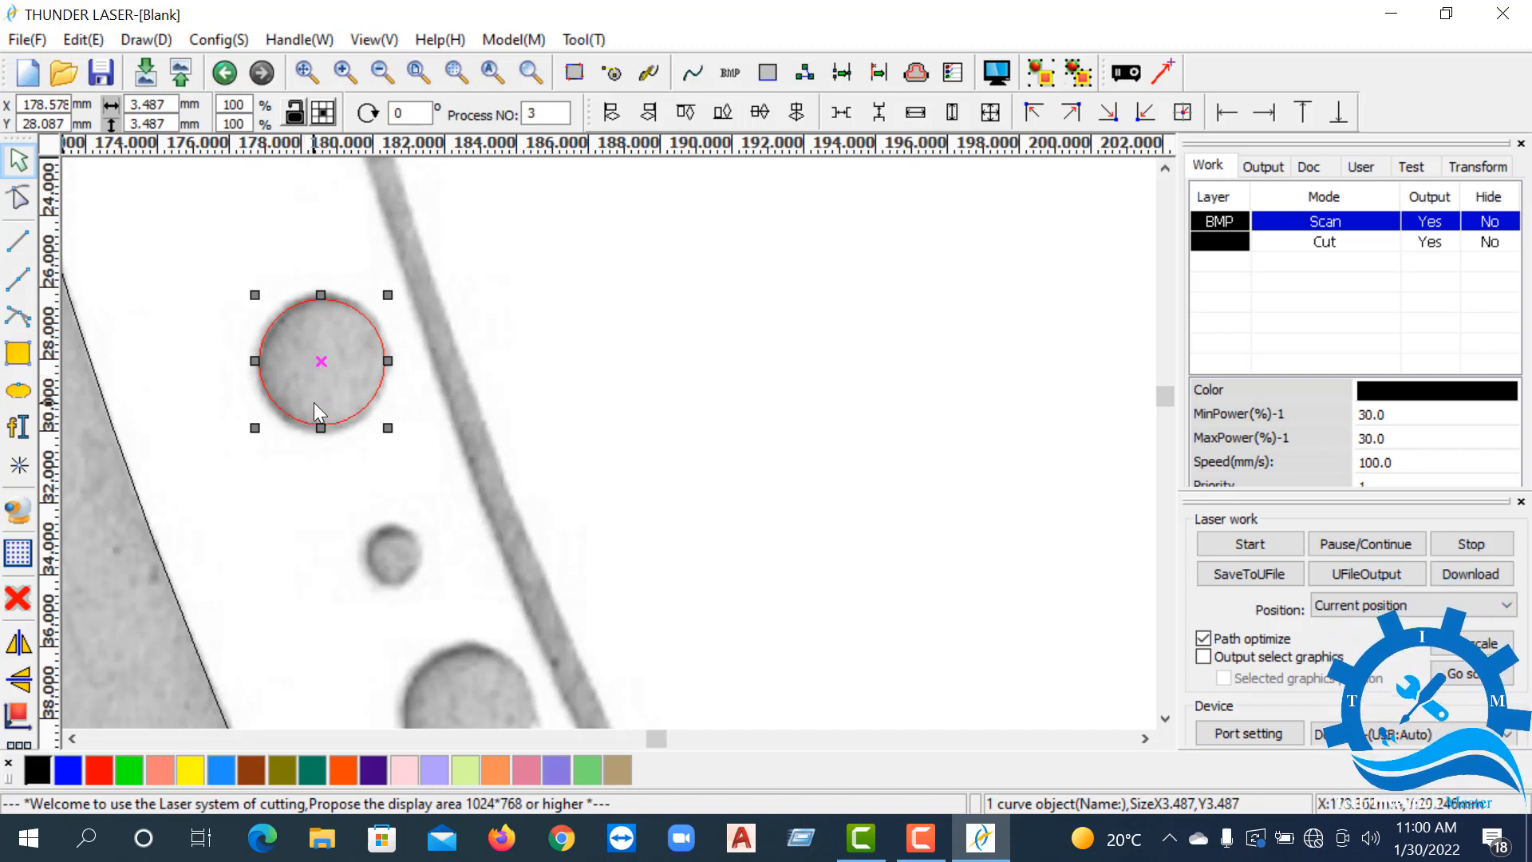
- Copy the 3.487 mm circle and paste it over the other large holes along the inner edge, down to the lower tip
scroll(319, 351, "down", 2)
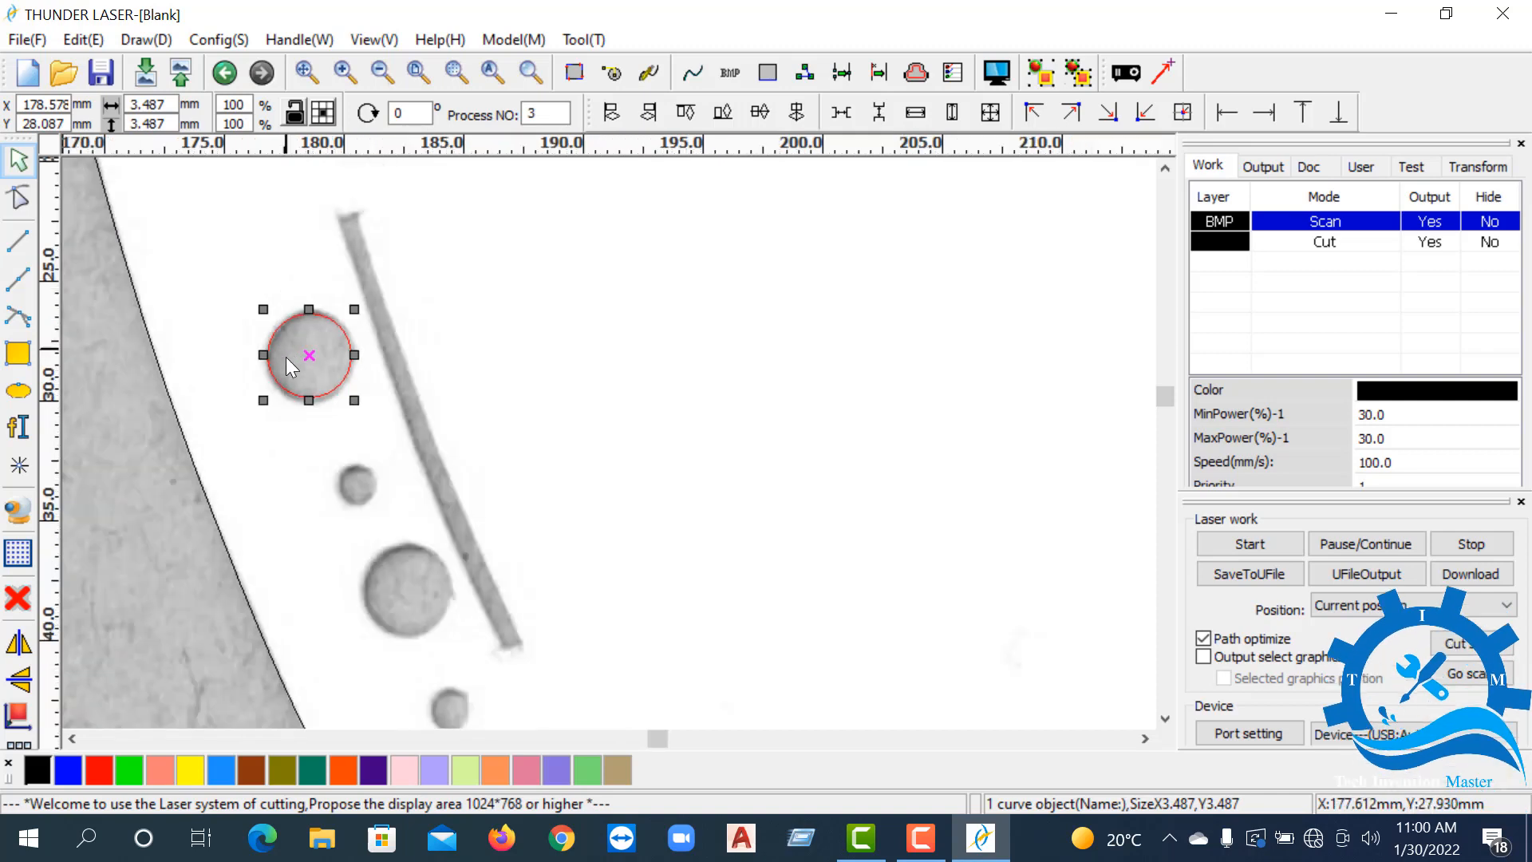
scroll(357, 460, "up", 3)
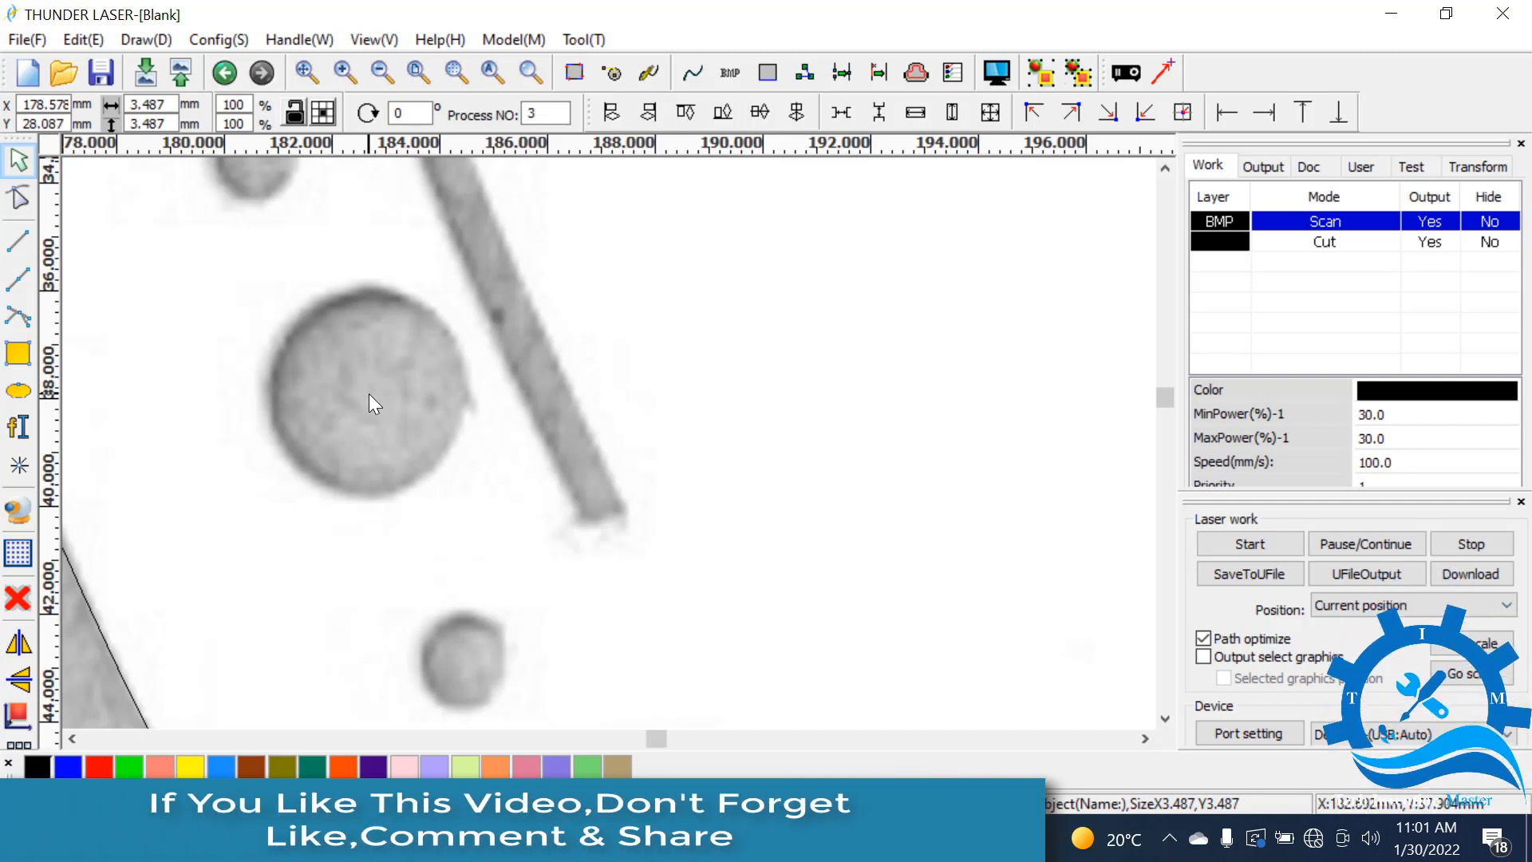
key("ctrl+v")
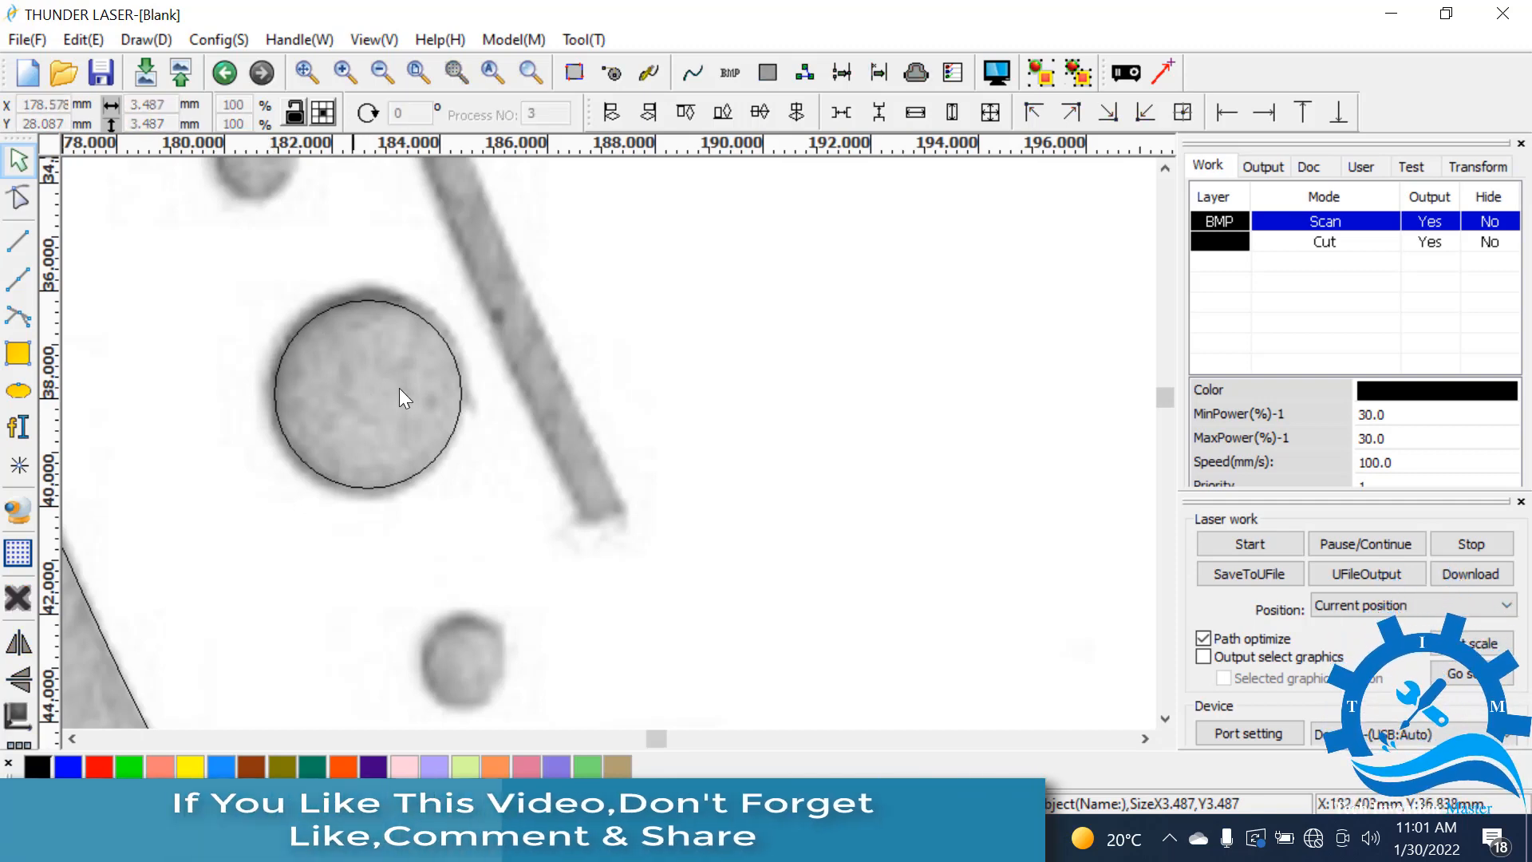
scroll(327, 367, "down", 2)
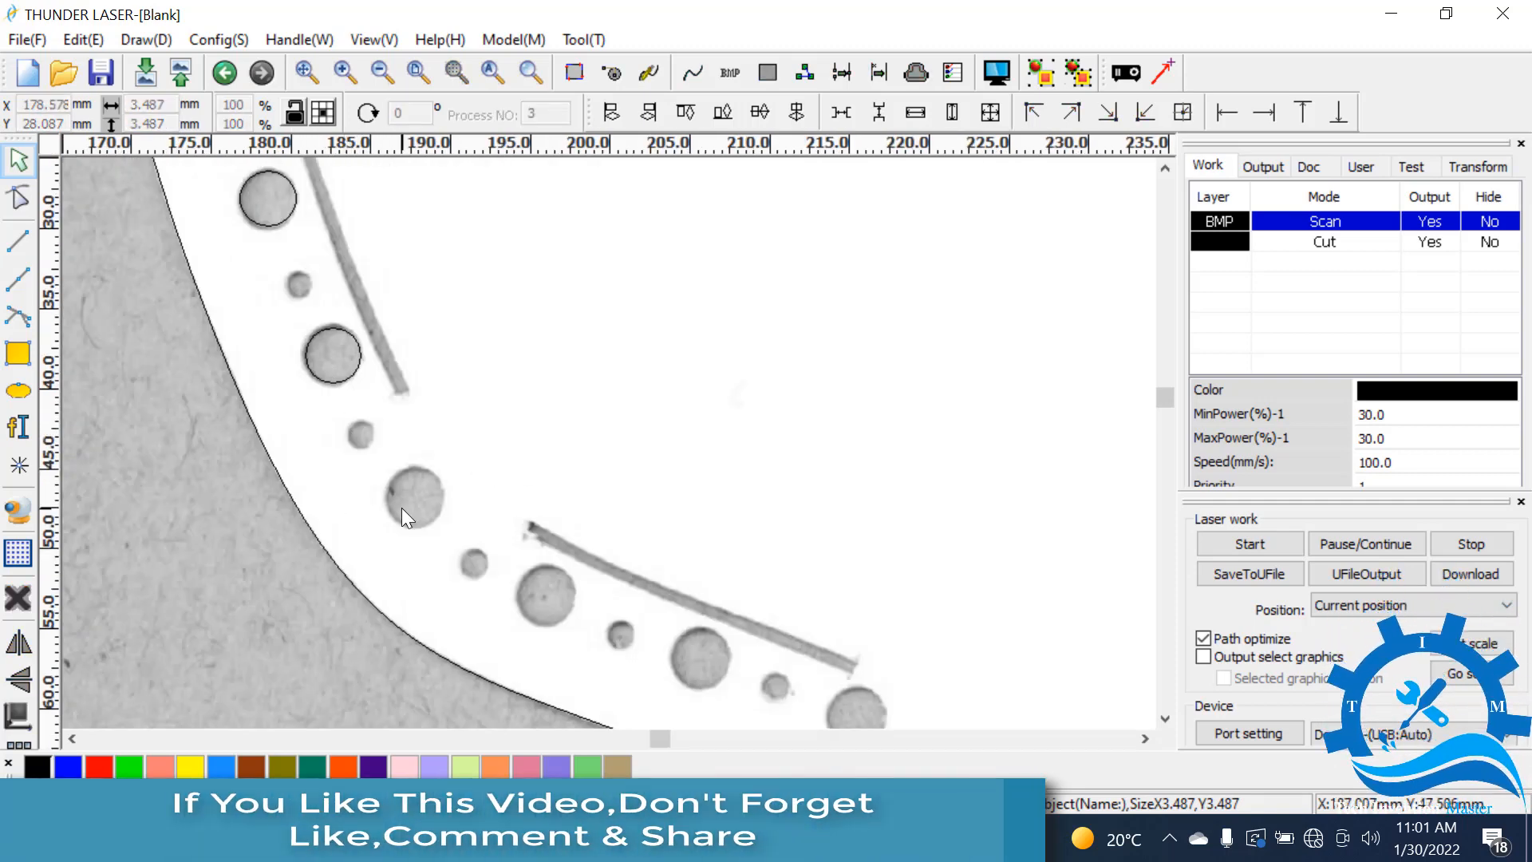
scroll(401, 507, "up", 2)
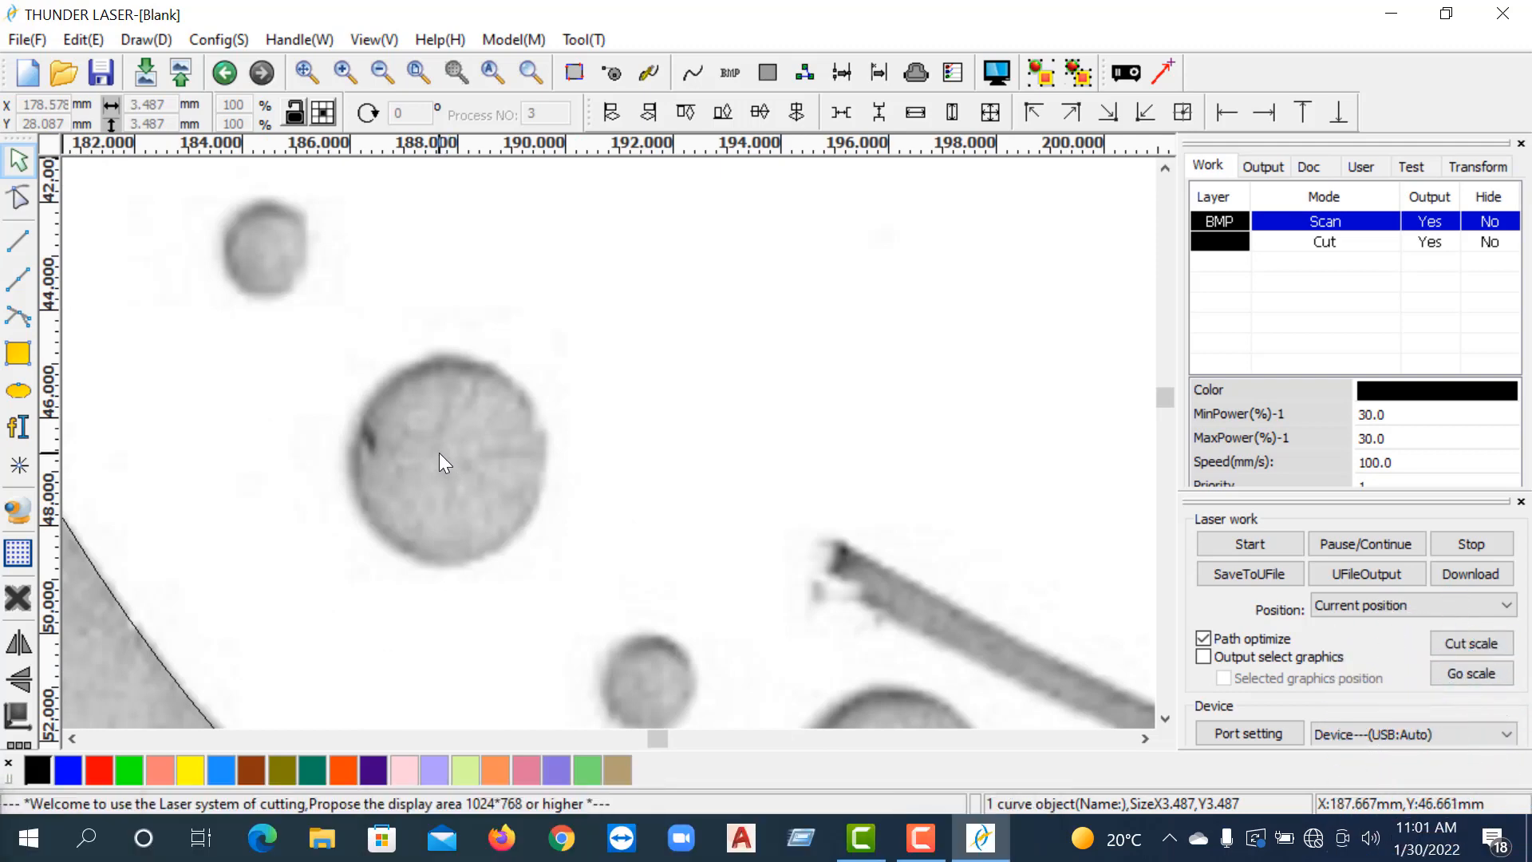
key("ctrl+v")
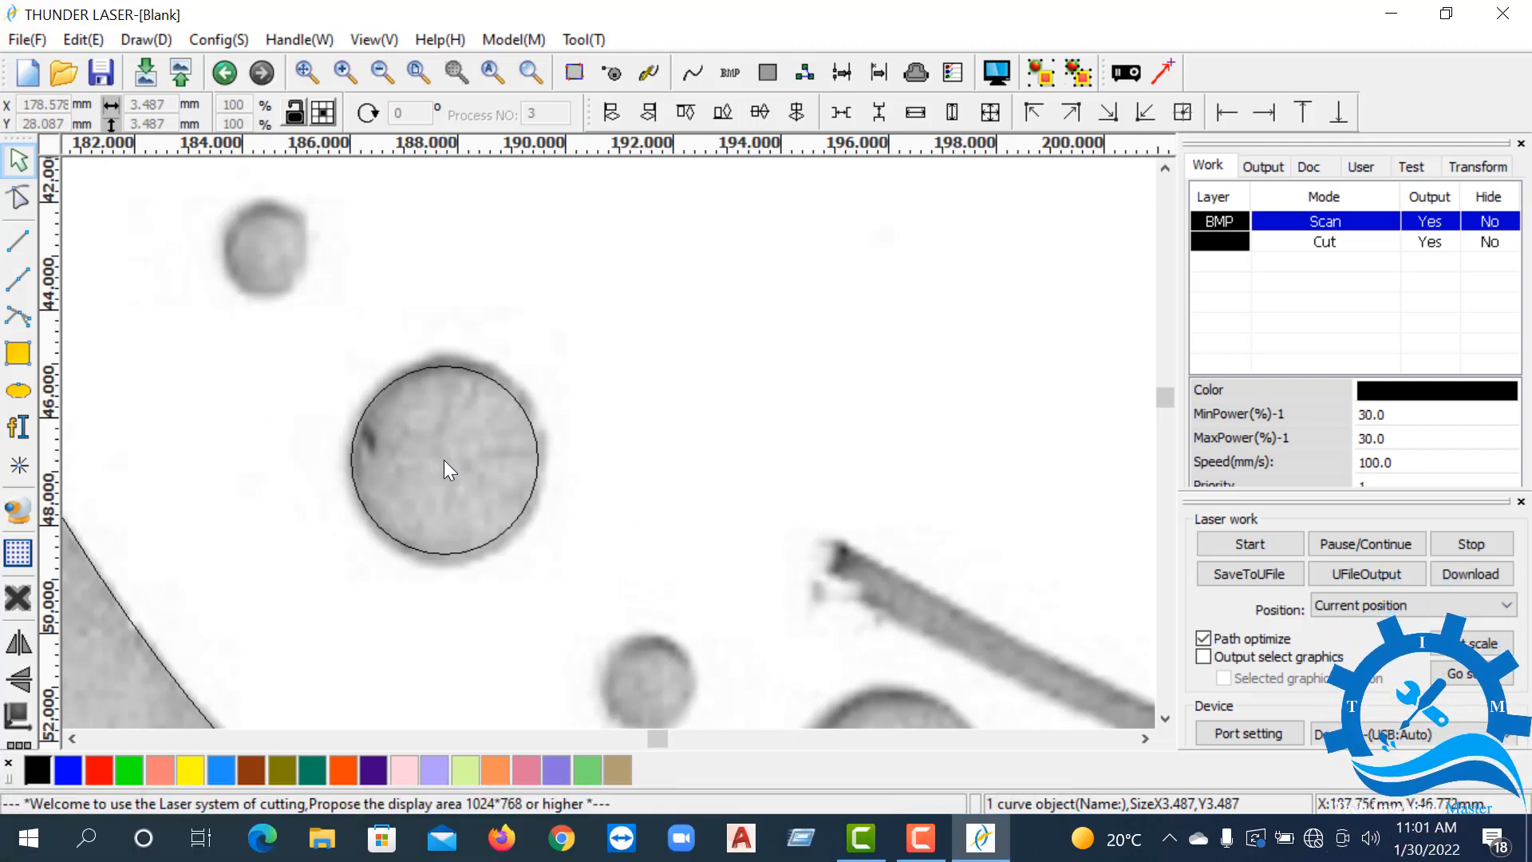
scroll(469, 467, "down", 2)
scroll(511, 487, "up", 2)
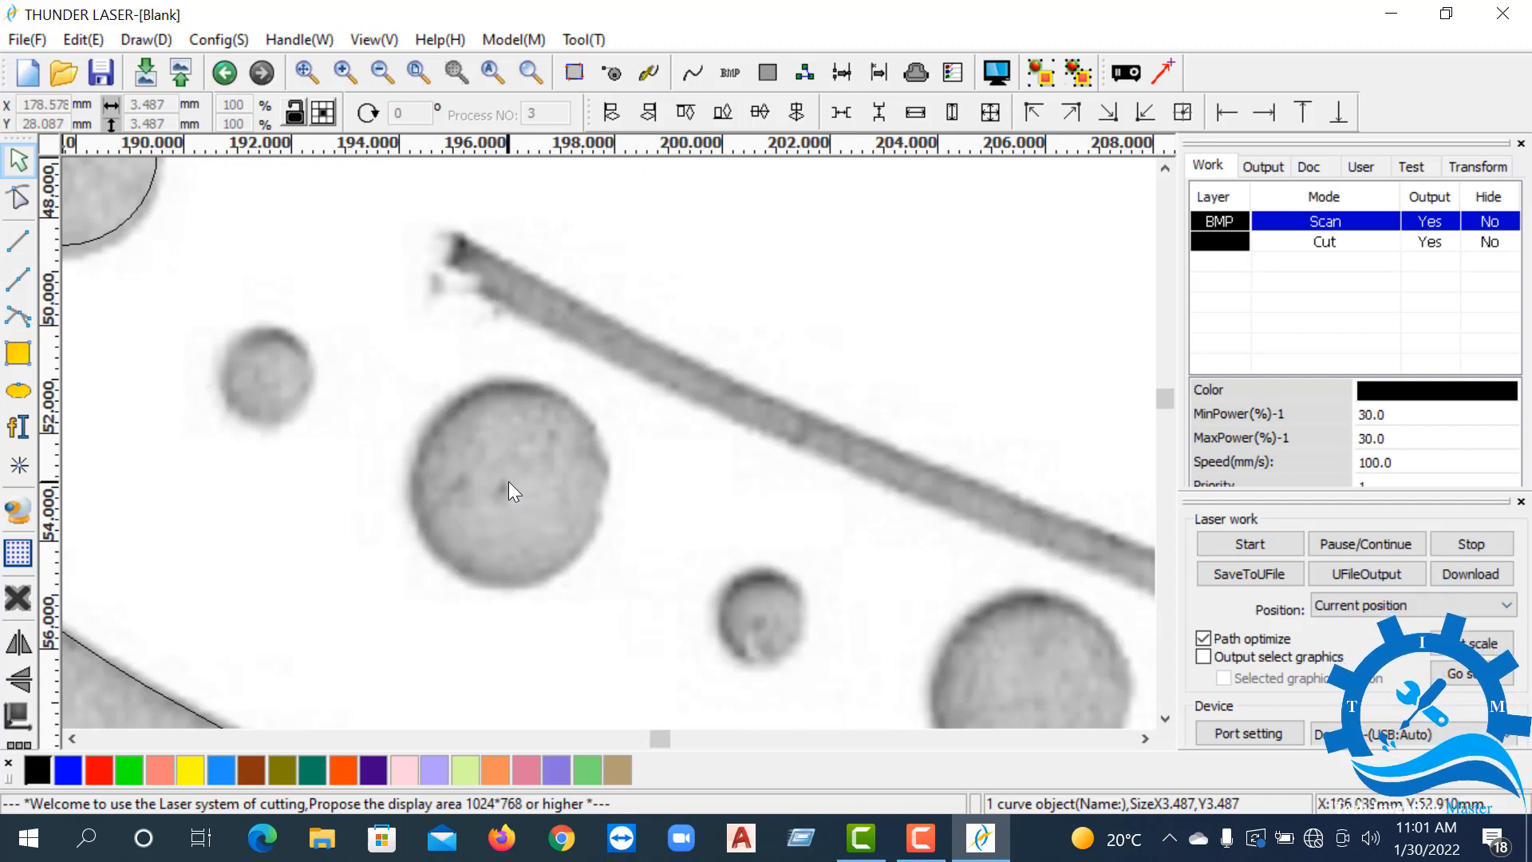
scroll(509, 481, "down", 2)
scroll(490, 481, "up", 2)
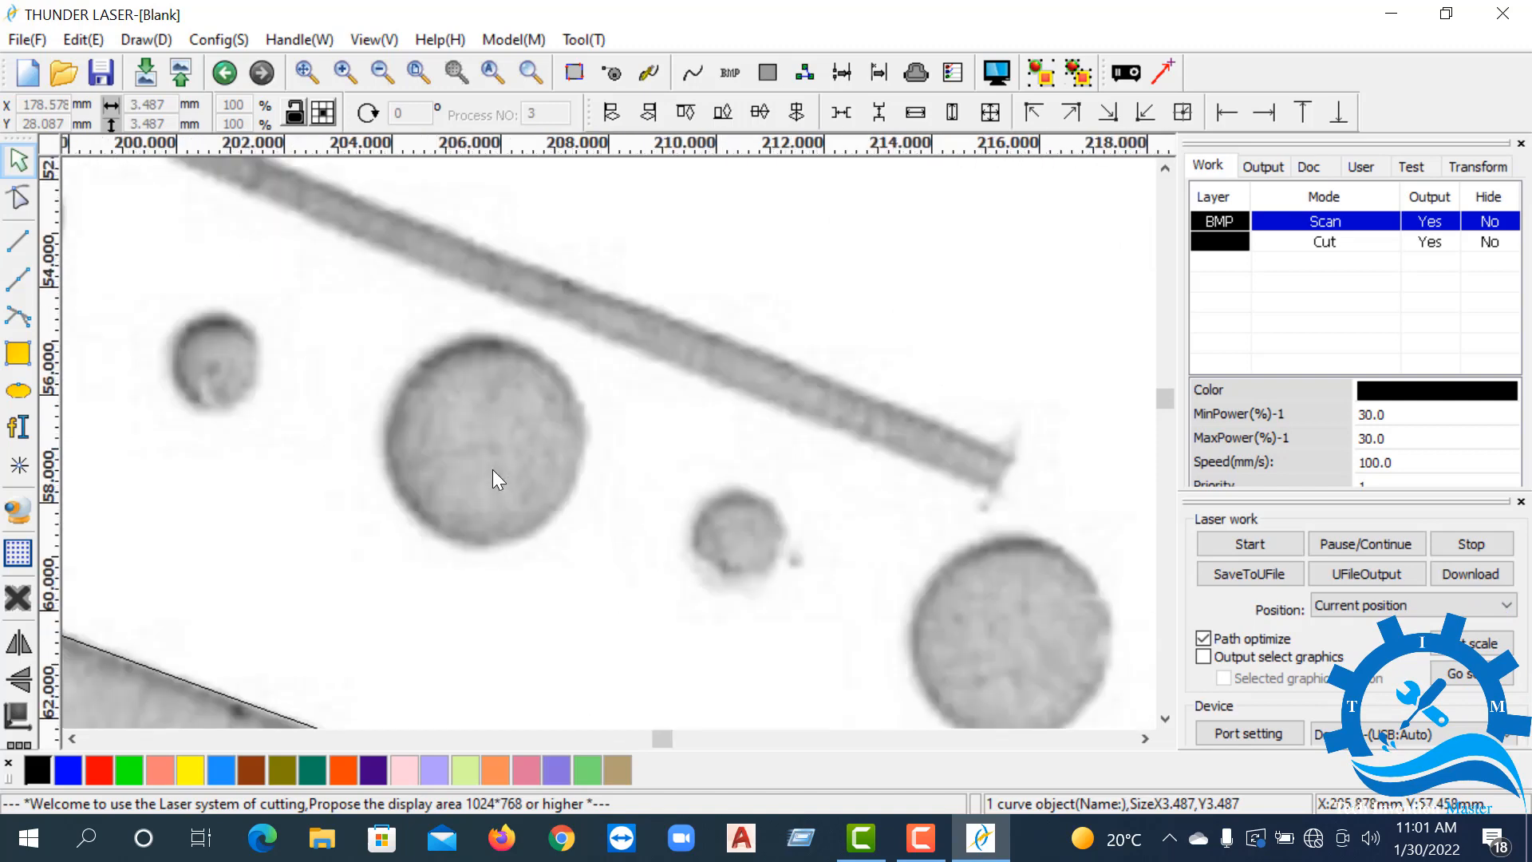
scroll(489, 445, "down", 2)
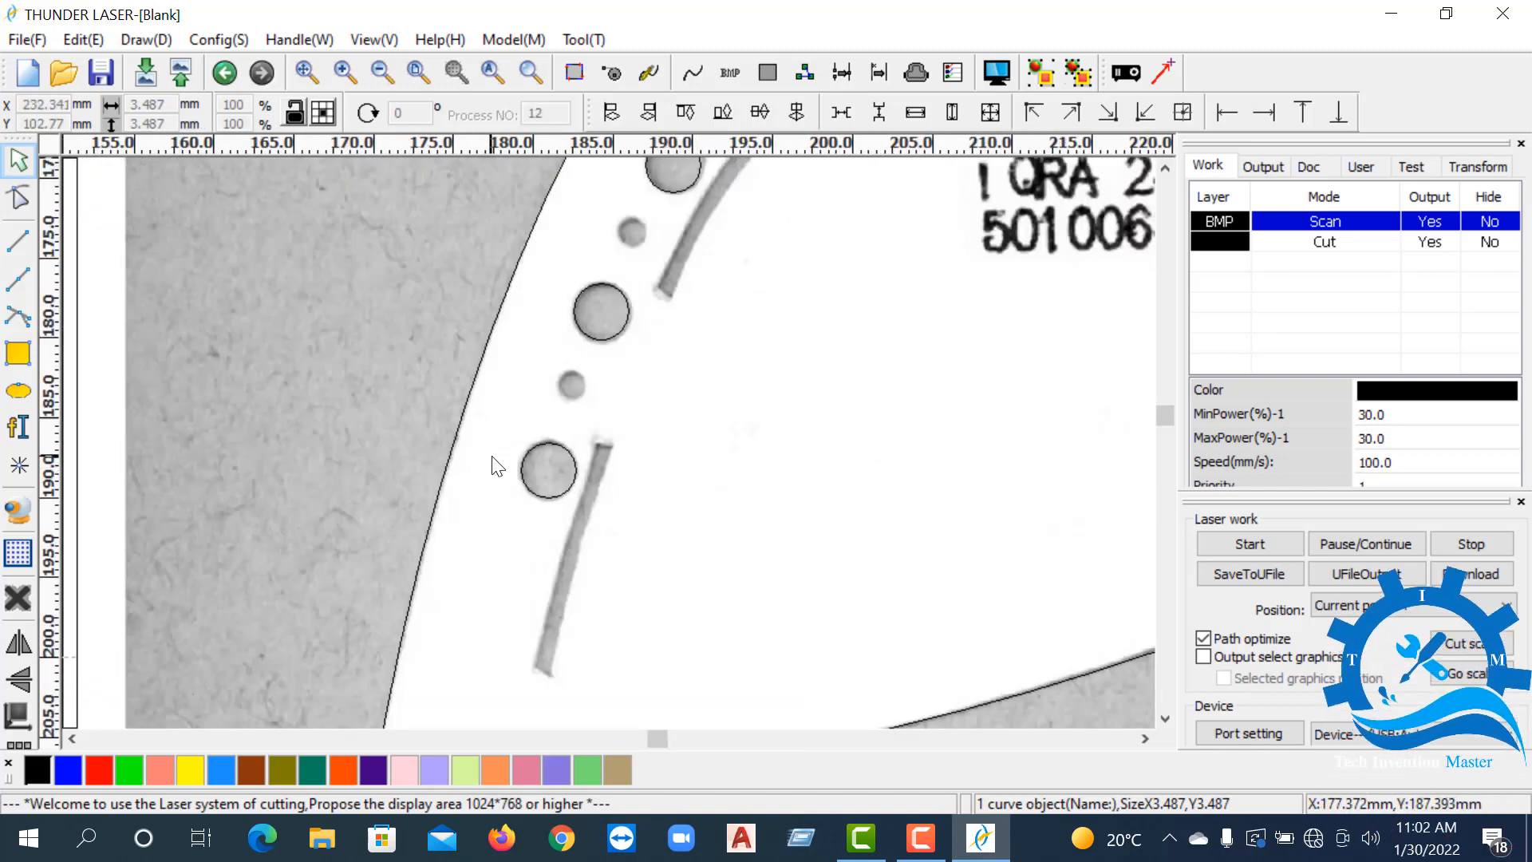
- Draw an ellipse about 1.3 mm wide and 1.2 mm high over the small hole between the two lowest large holes
scroll(495, 482, "down", 2)
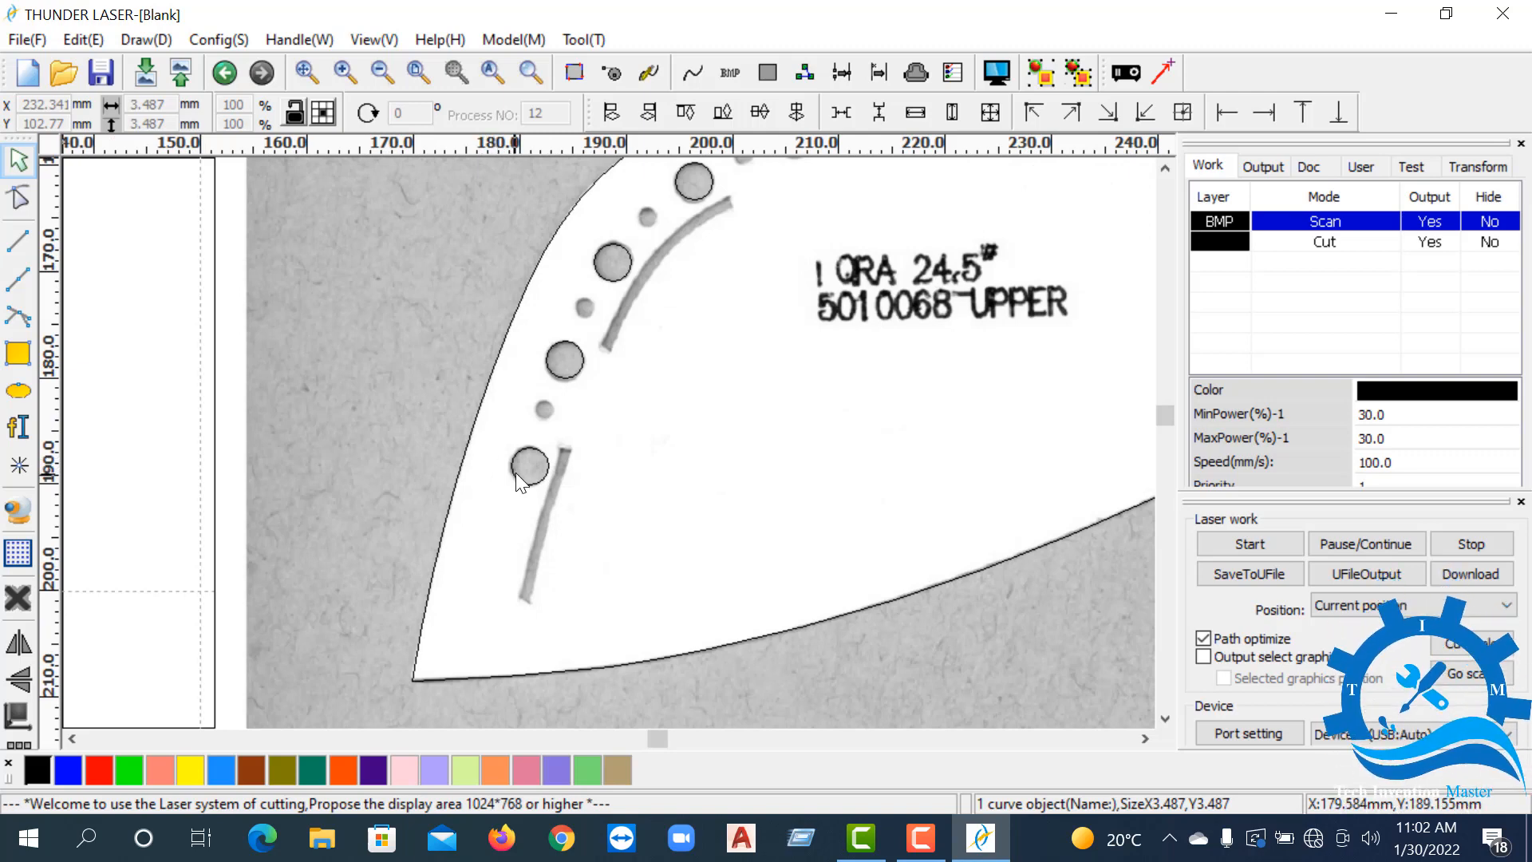
scroll(533, 501, "down", 2)
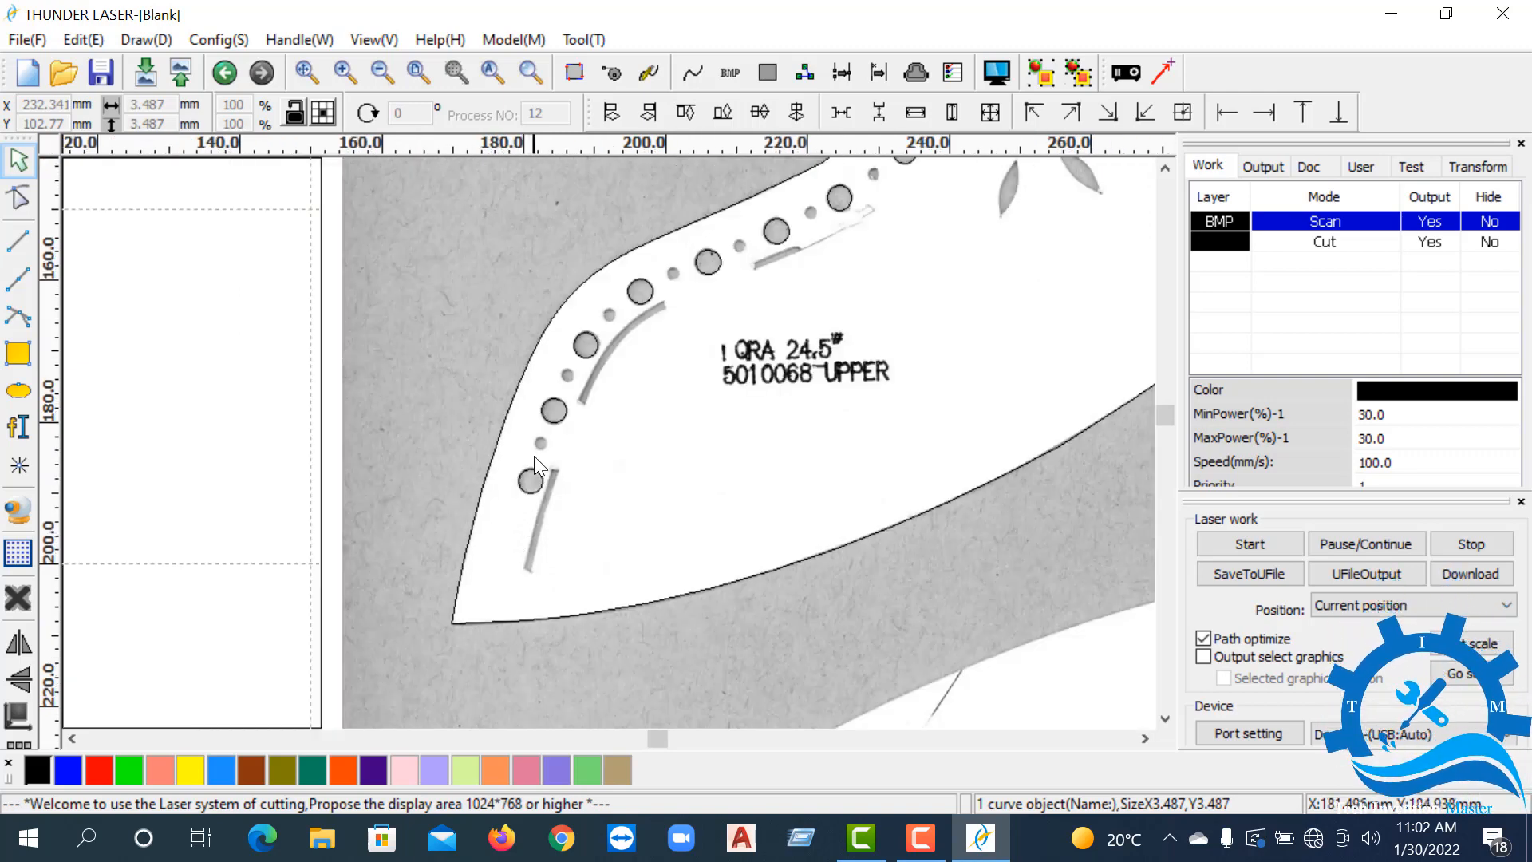
scroll(534, 456, "up", 5)
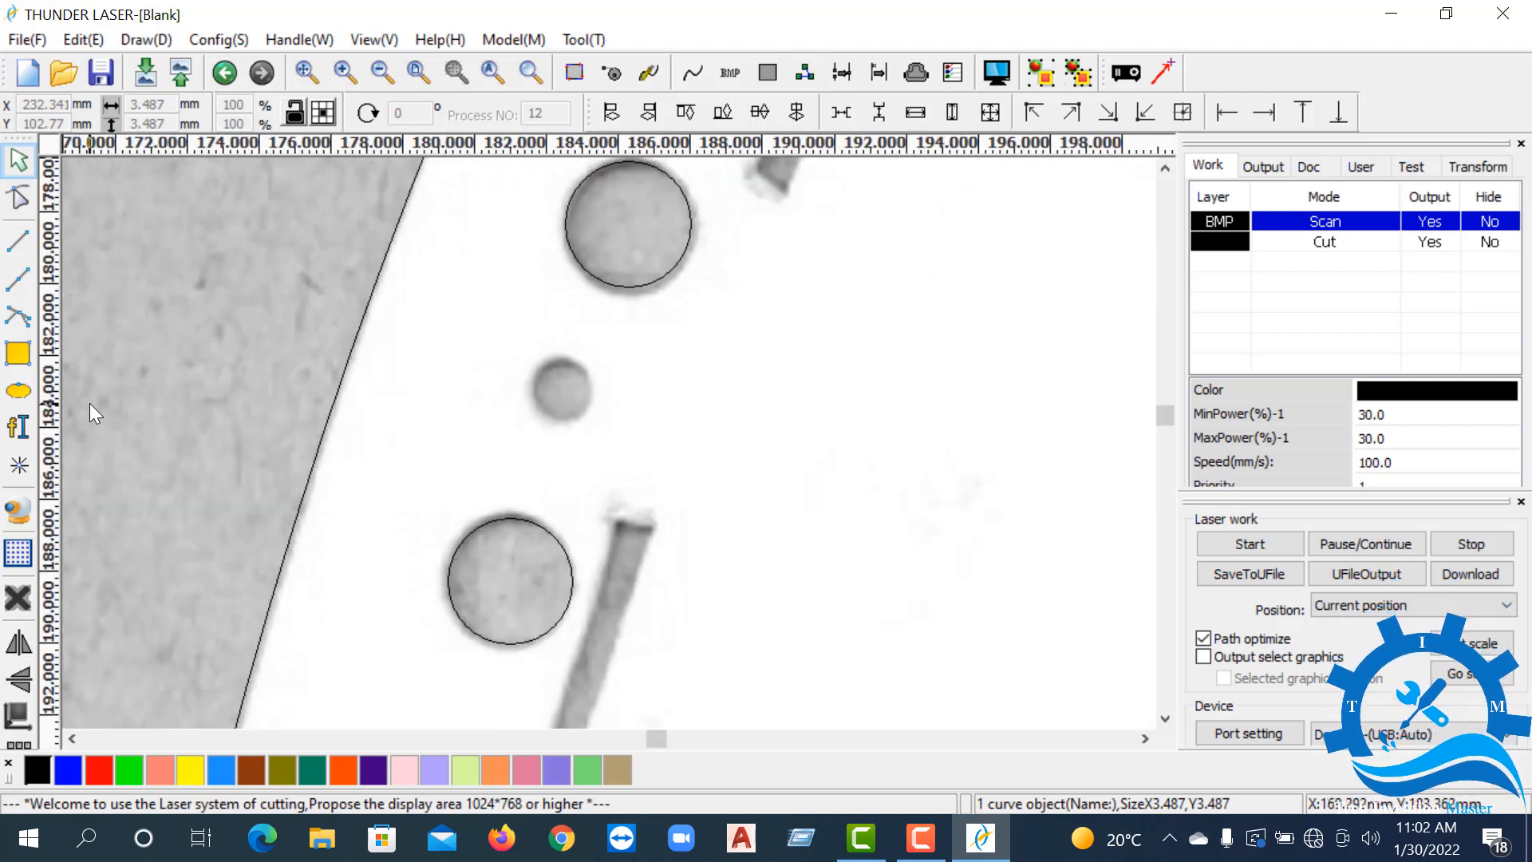
left_click(19, 393)
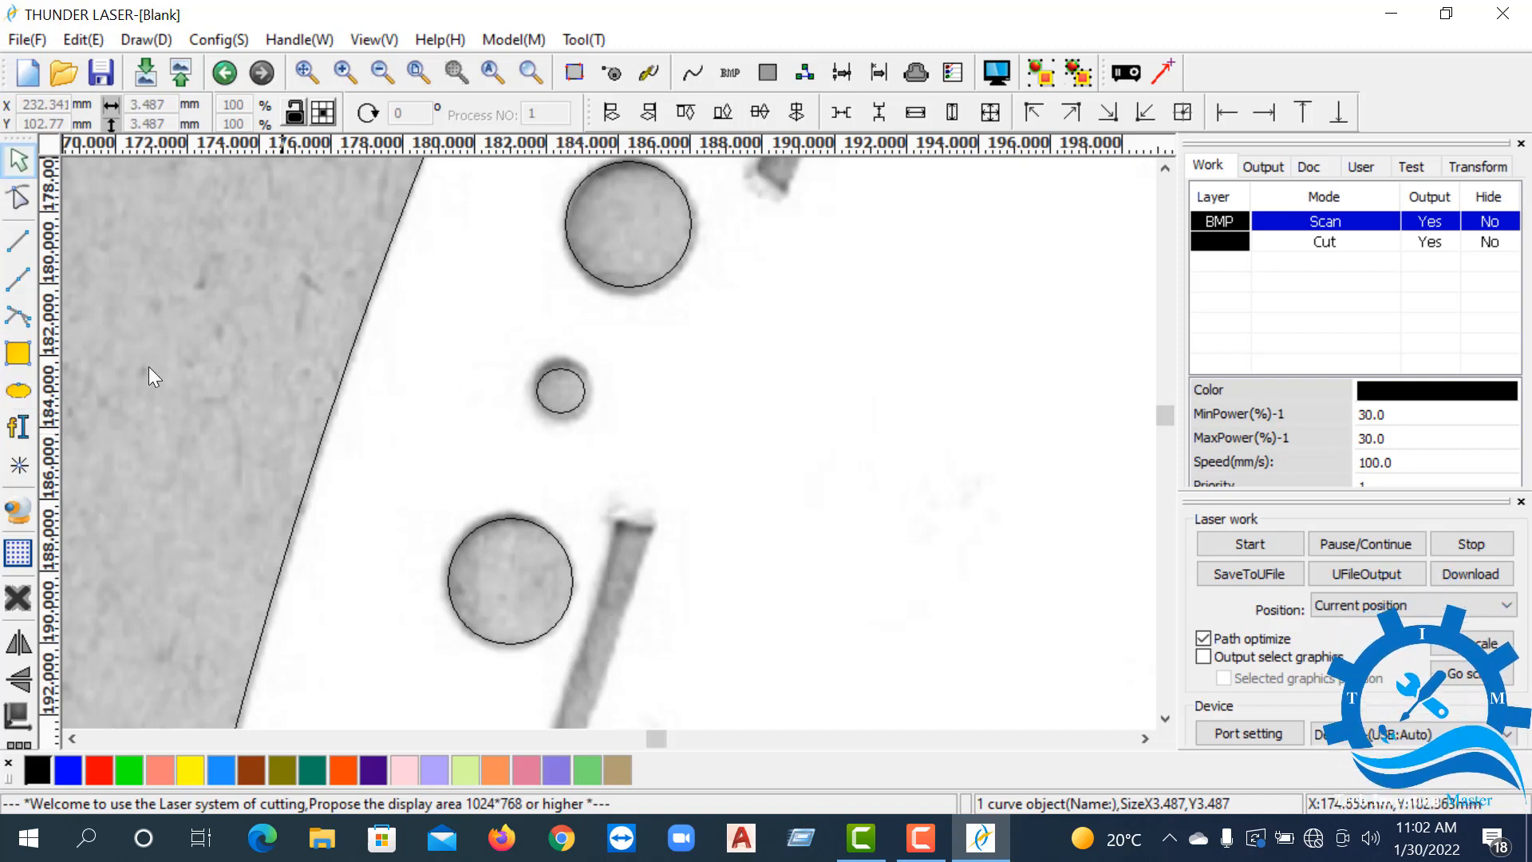
- Set the small ellipse's height to 1.333 mm to make it a true circle
left_click_drag(487, 341, 545, 405)
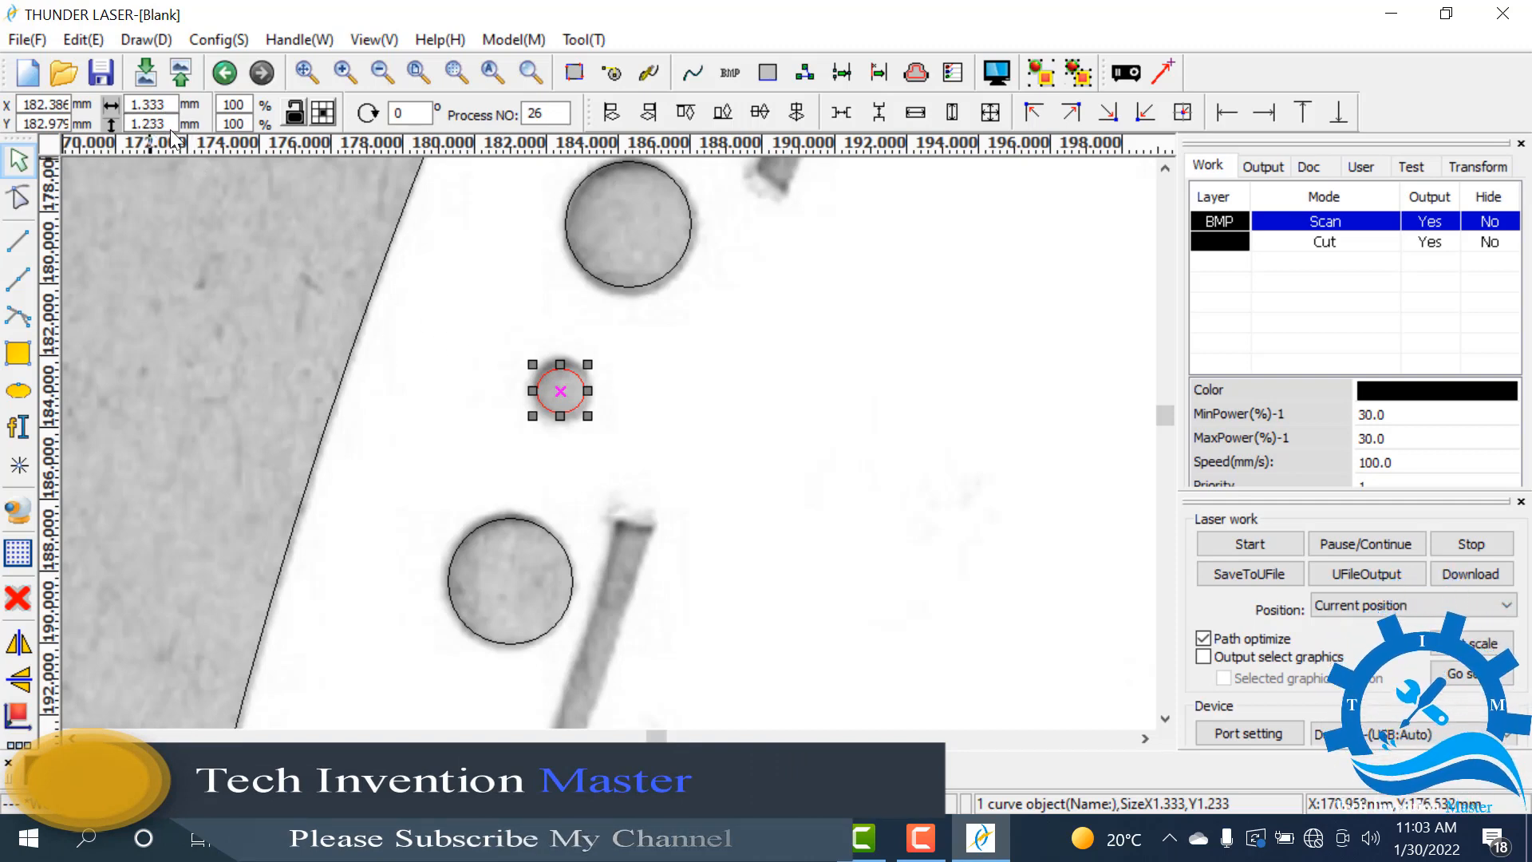
left_click_drag(154, 125, 141, 132)
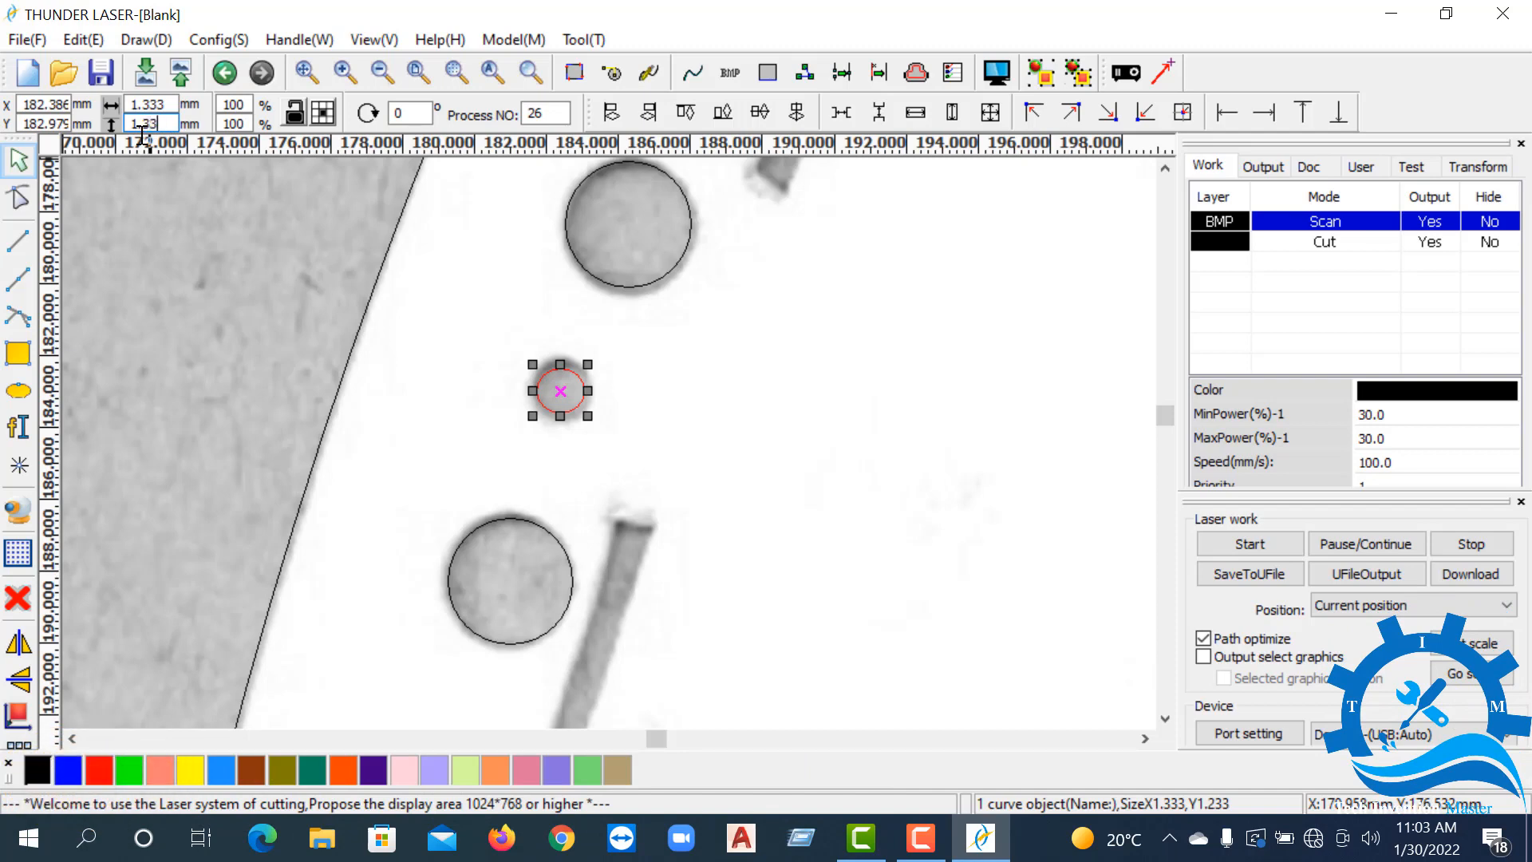
left_click(452, 370)
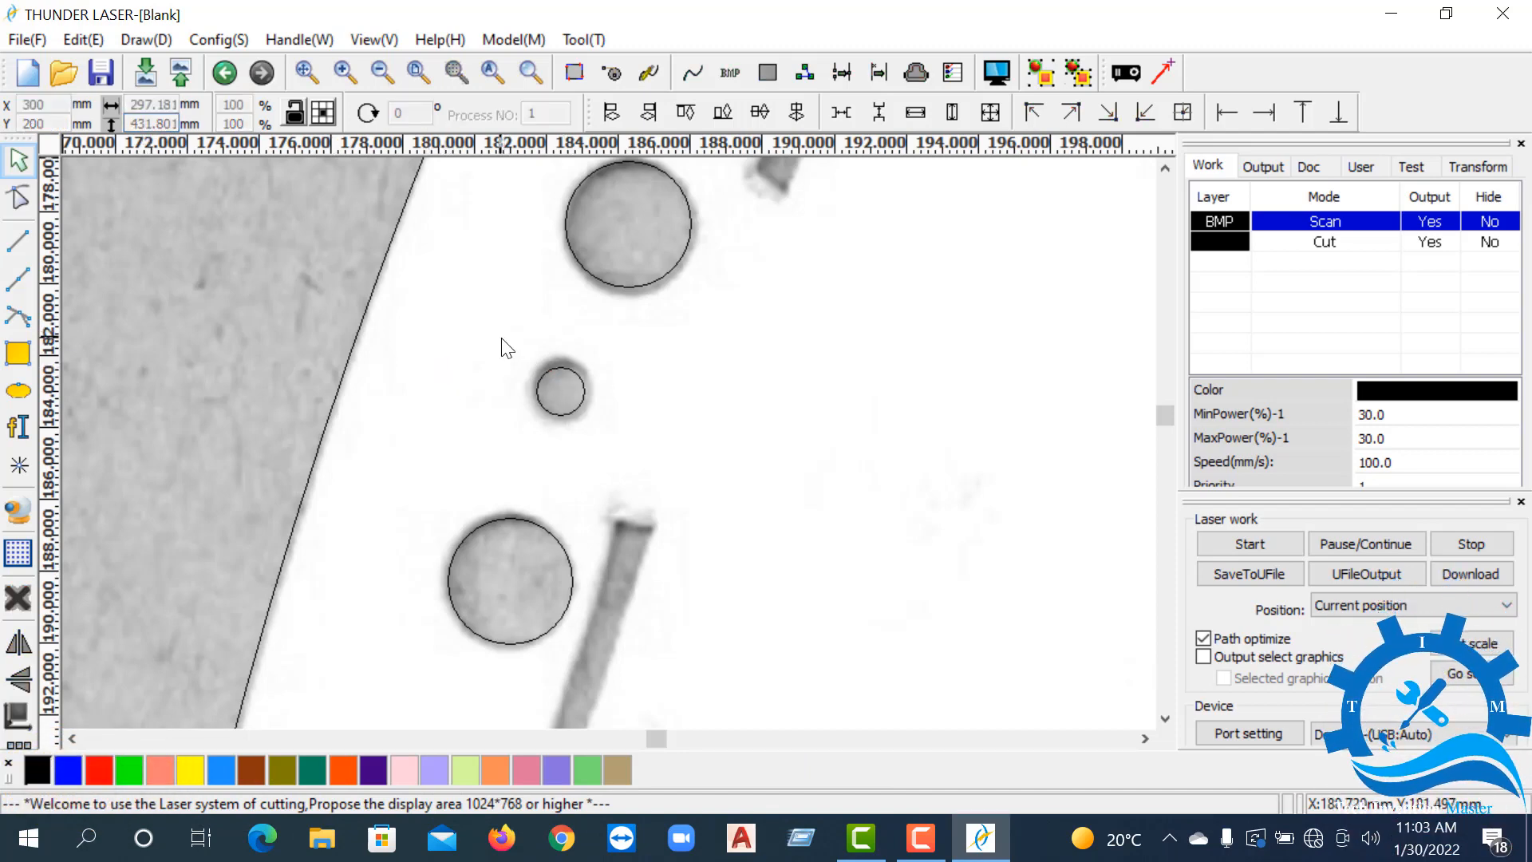
- Copy the 1.333 mm circle and paste it over the small holes along the lower inner edge, working up from the lower tip
left_click_drag(499, 327, 648, 437)
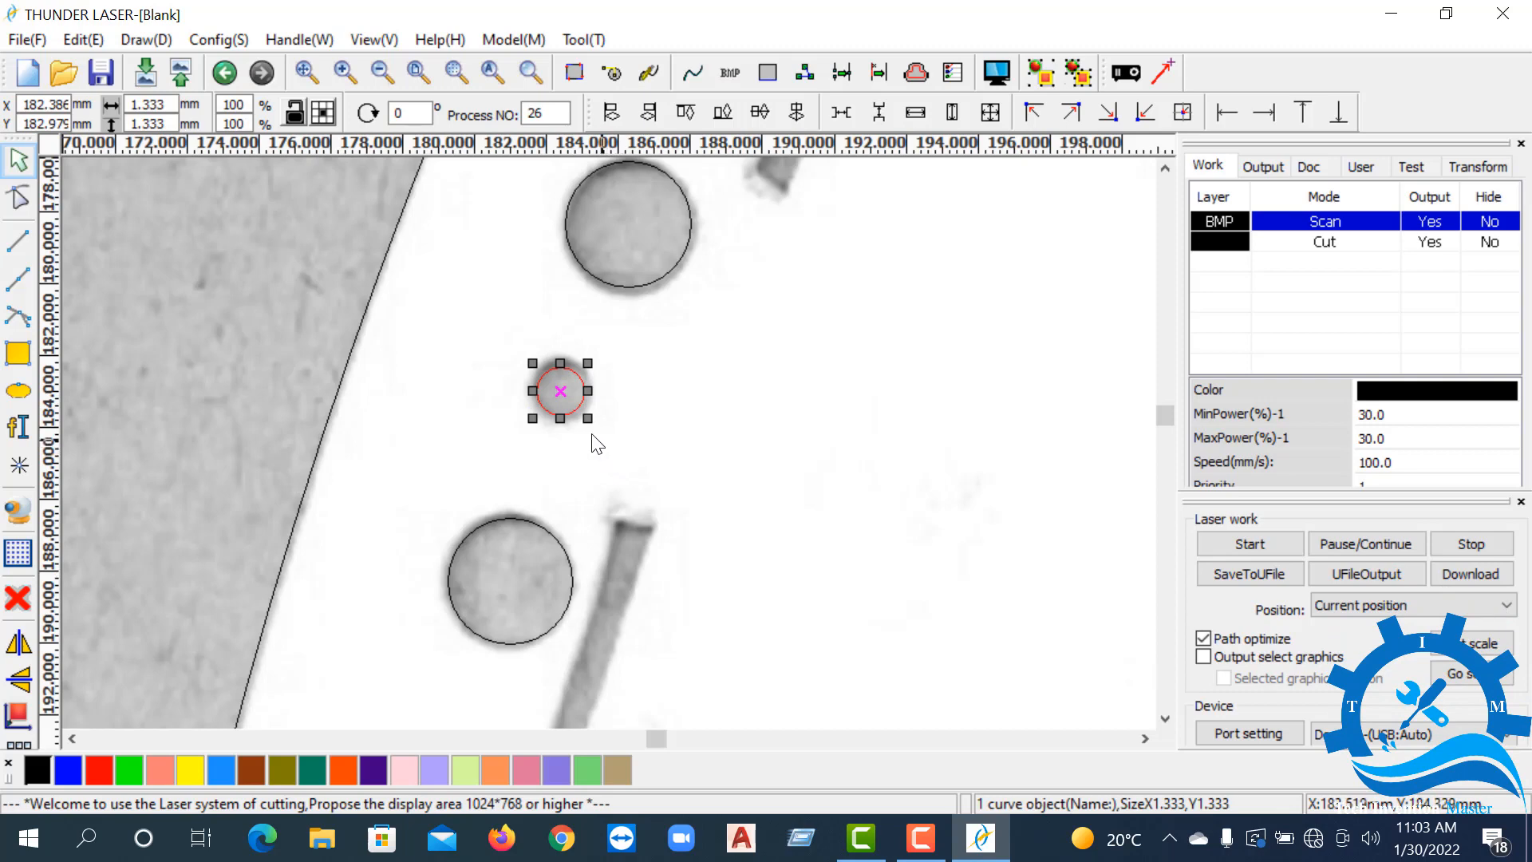
scroll(499, 488, "down", 2)
scroll(588, 302, "up", 3)
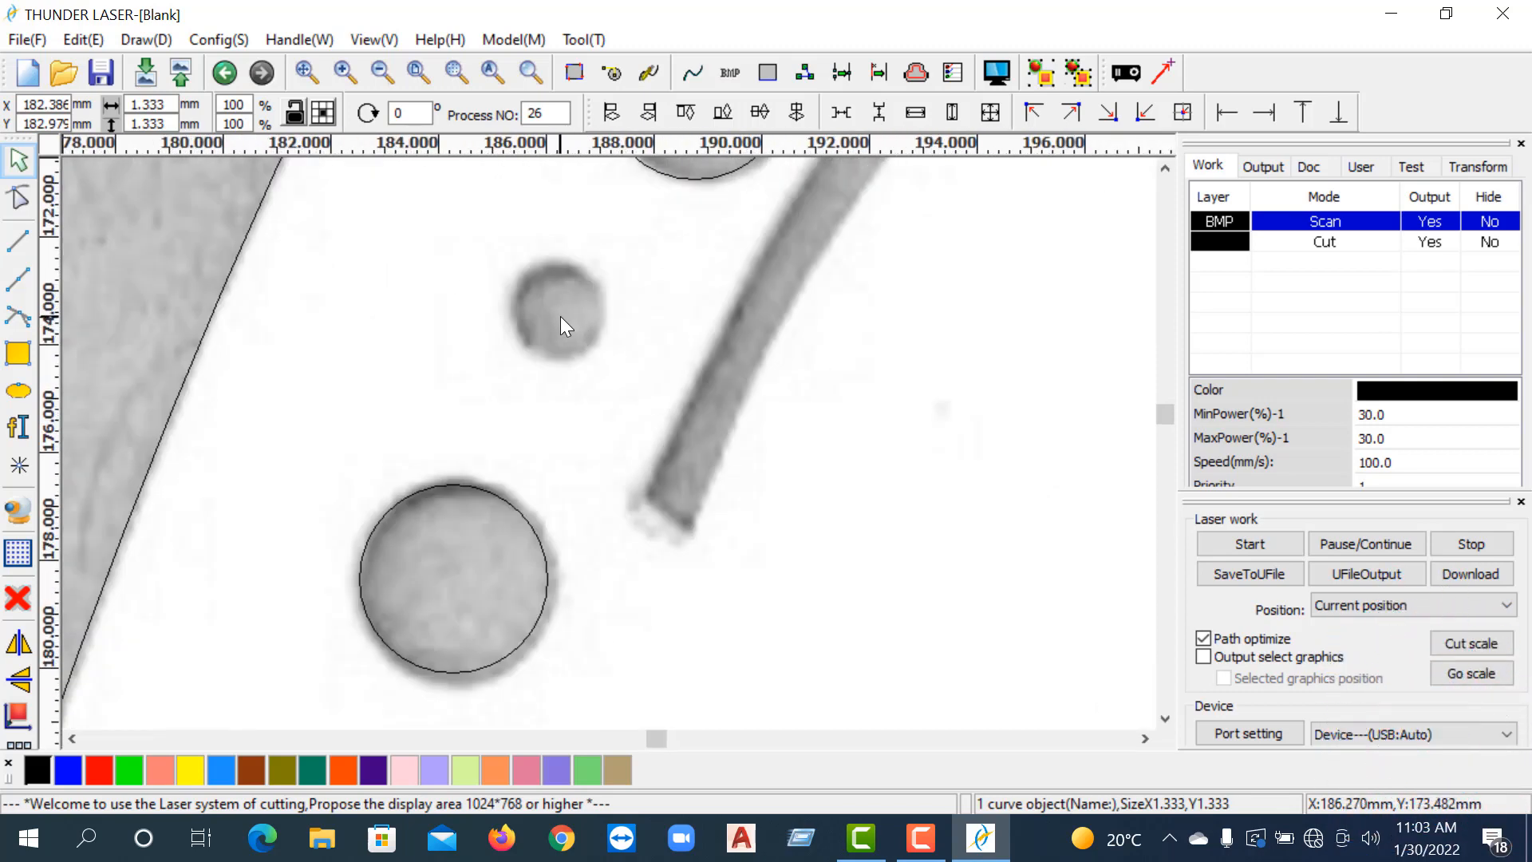
scroll(607, 307, "down", 2)
scroll(654, 283, "up", 1)
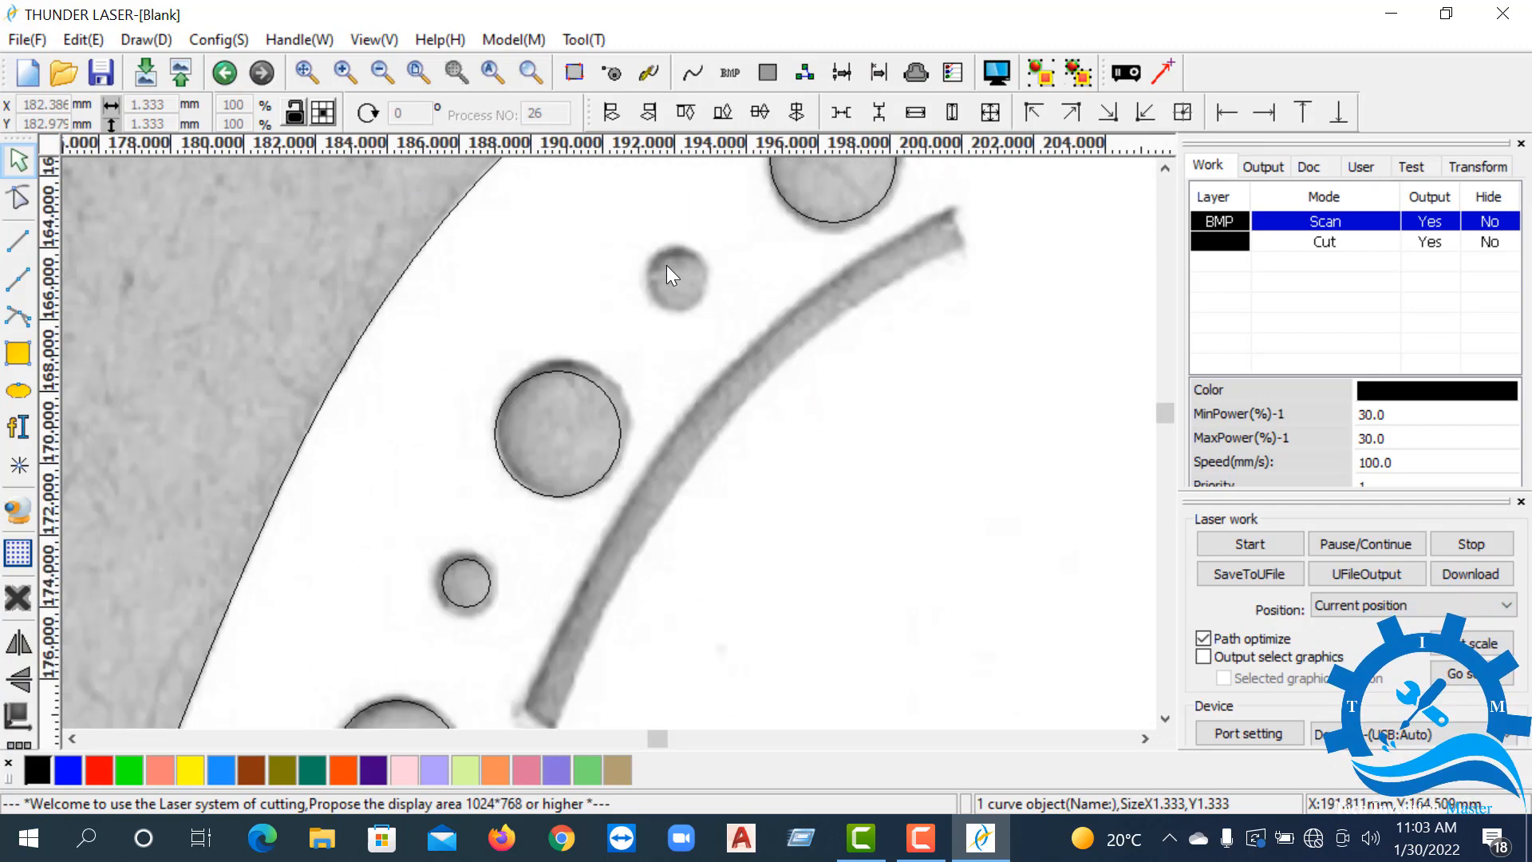
scroll(679, 284, "up", 1)
scroll(683, 281, "down", 2)
scroll(703, 281, "up", 3)
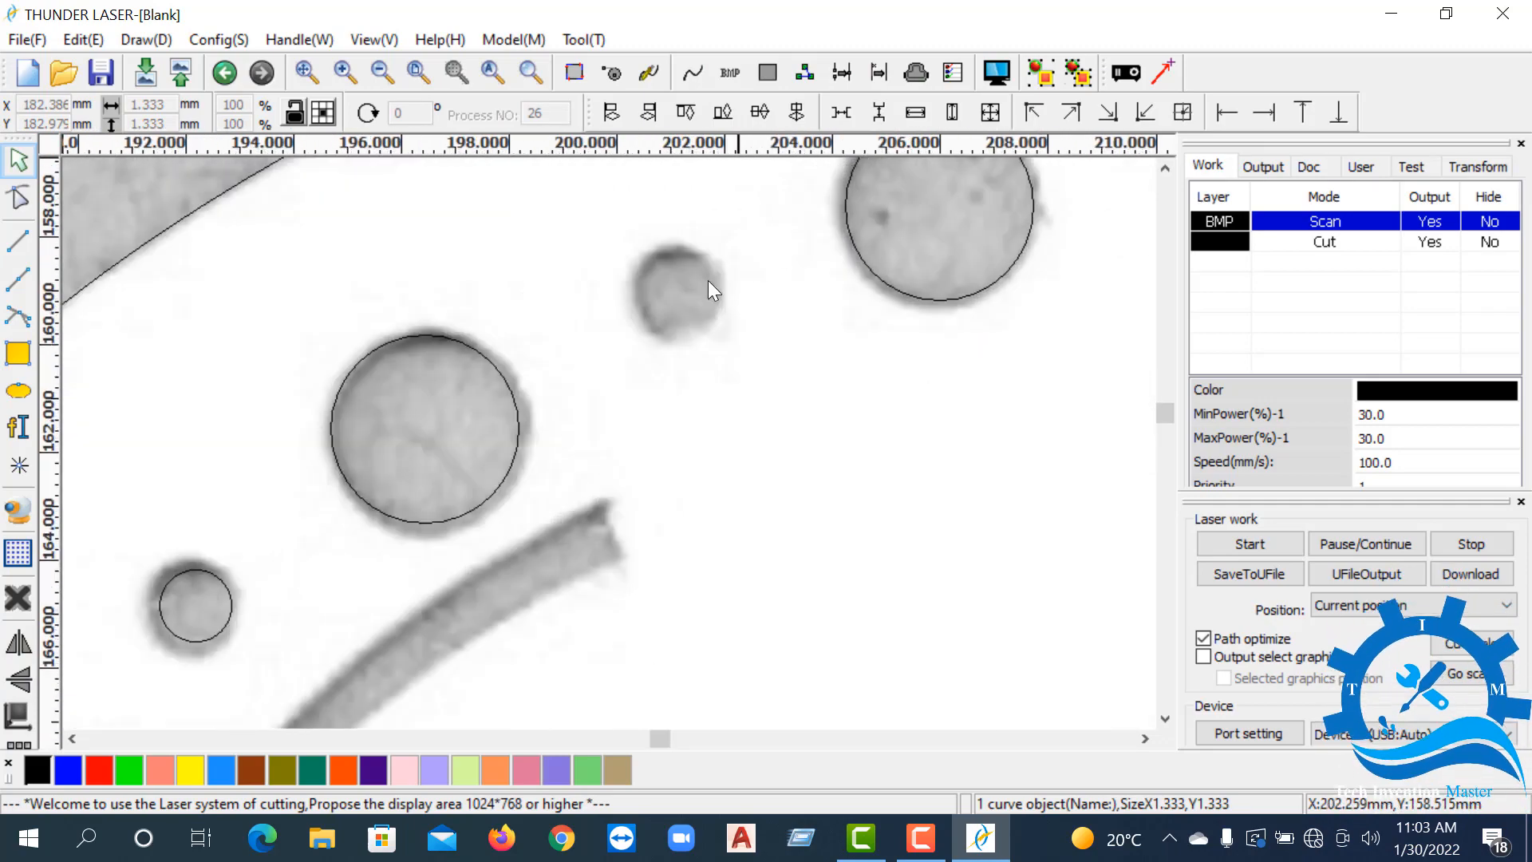
scroll(678, 294, "down", 2)
scroll(650, 308, "up", 2)
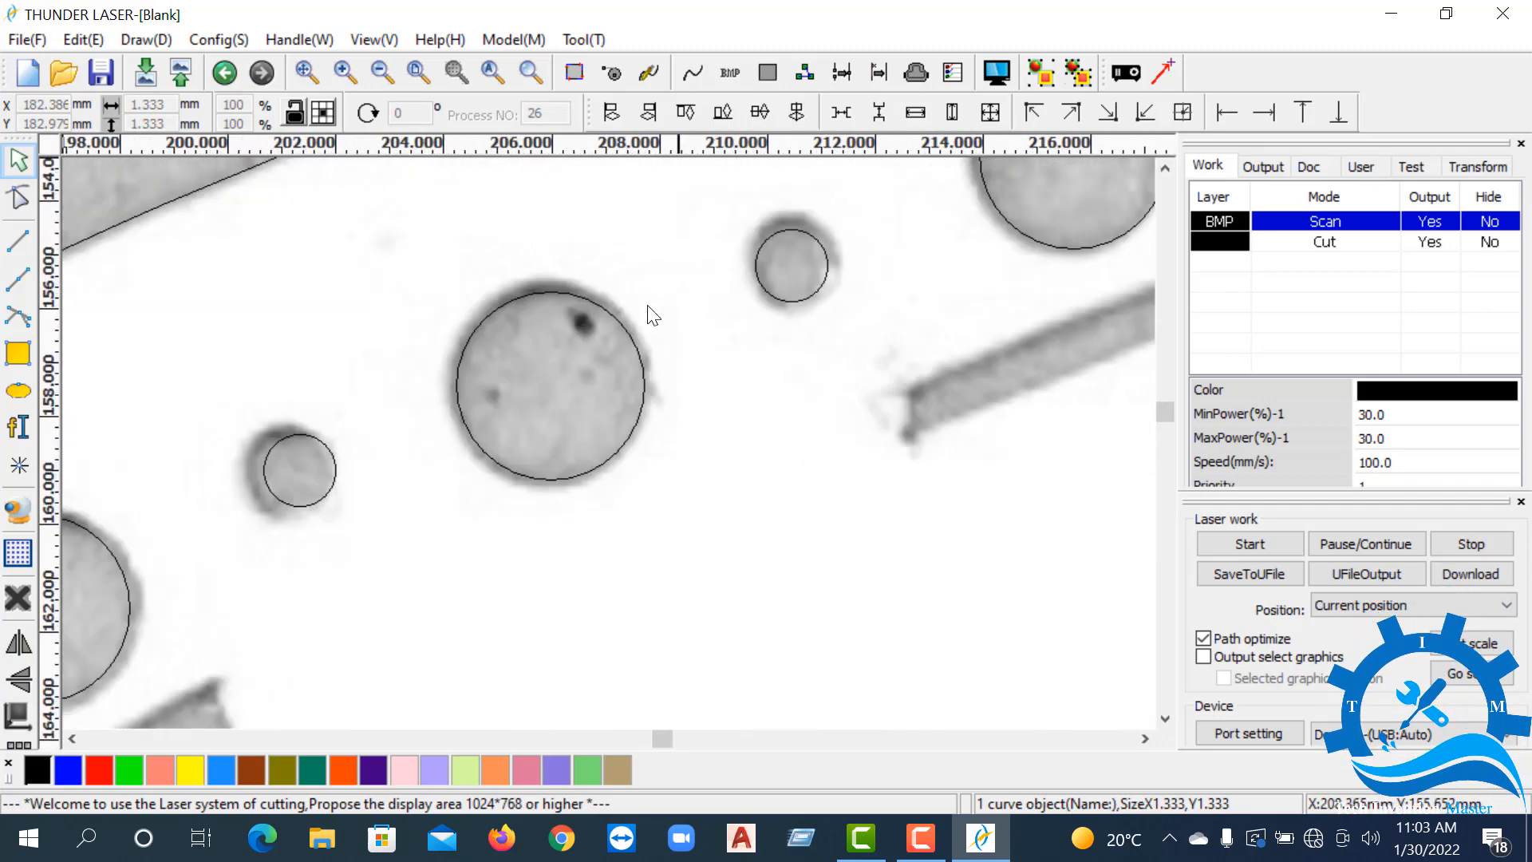
scroll(694, 292, "down", 2)
scroll(830, 230, "up", 2)
scroll(878, 236, "down", 2)
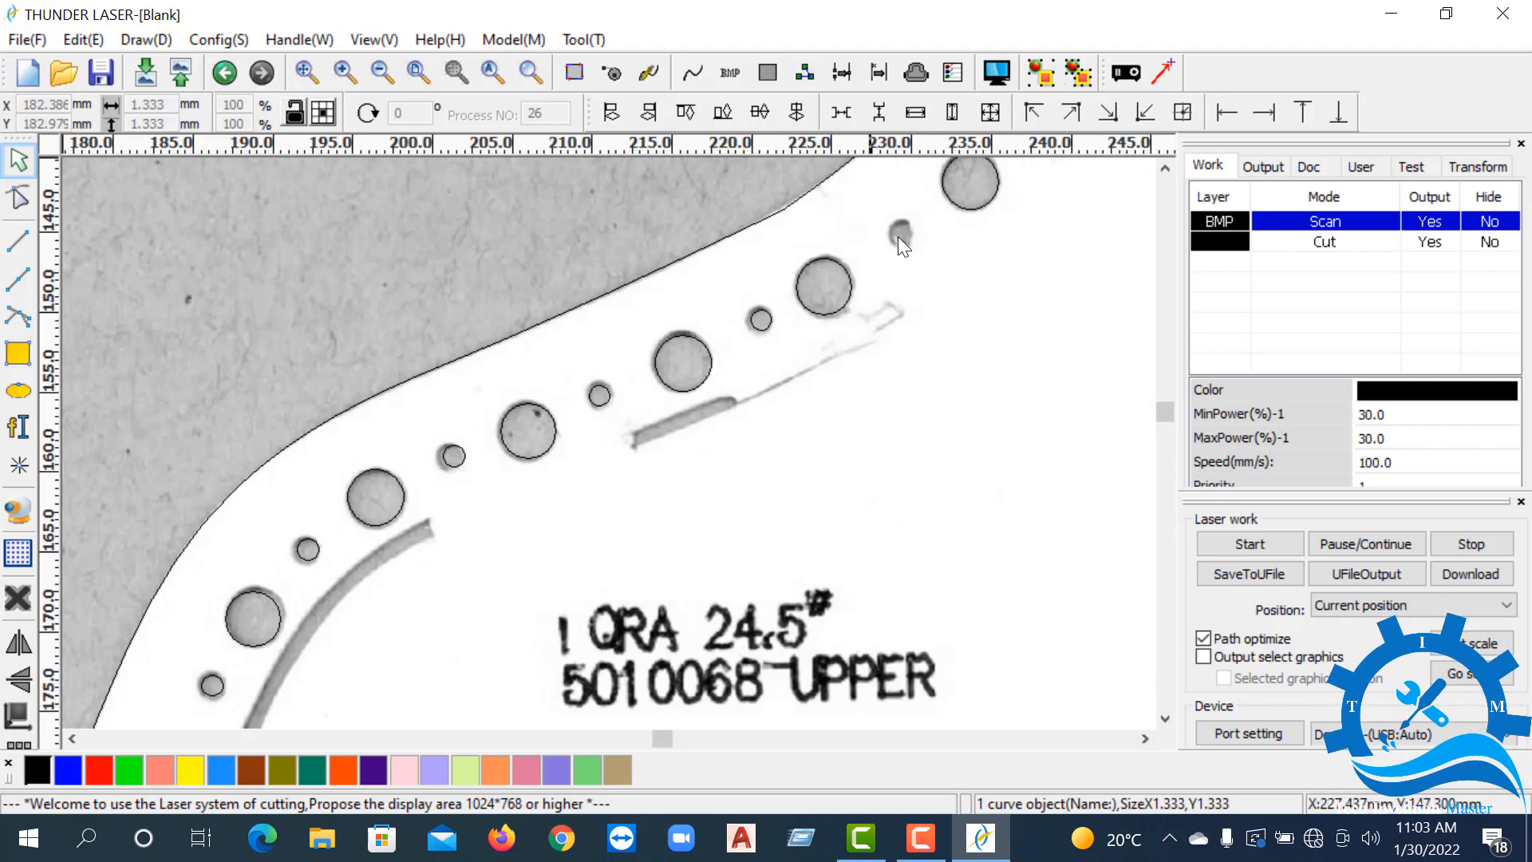
- Paste the 1.333 mm circle over the remaining small holes along the inner edge, past the centre notch to the upper tip
scroll(873, 256, "up", 2)
scroll(798, 418, "down", 1)
scroll(940, 271, "up", 1)
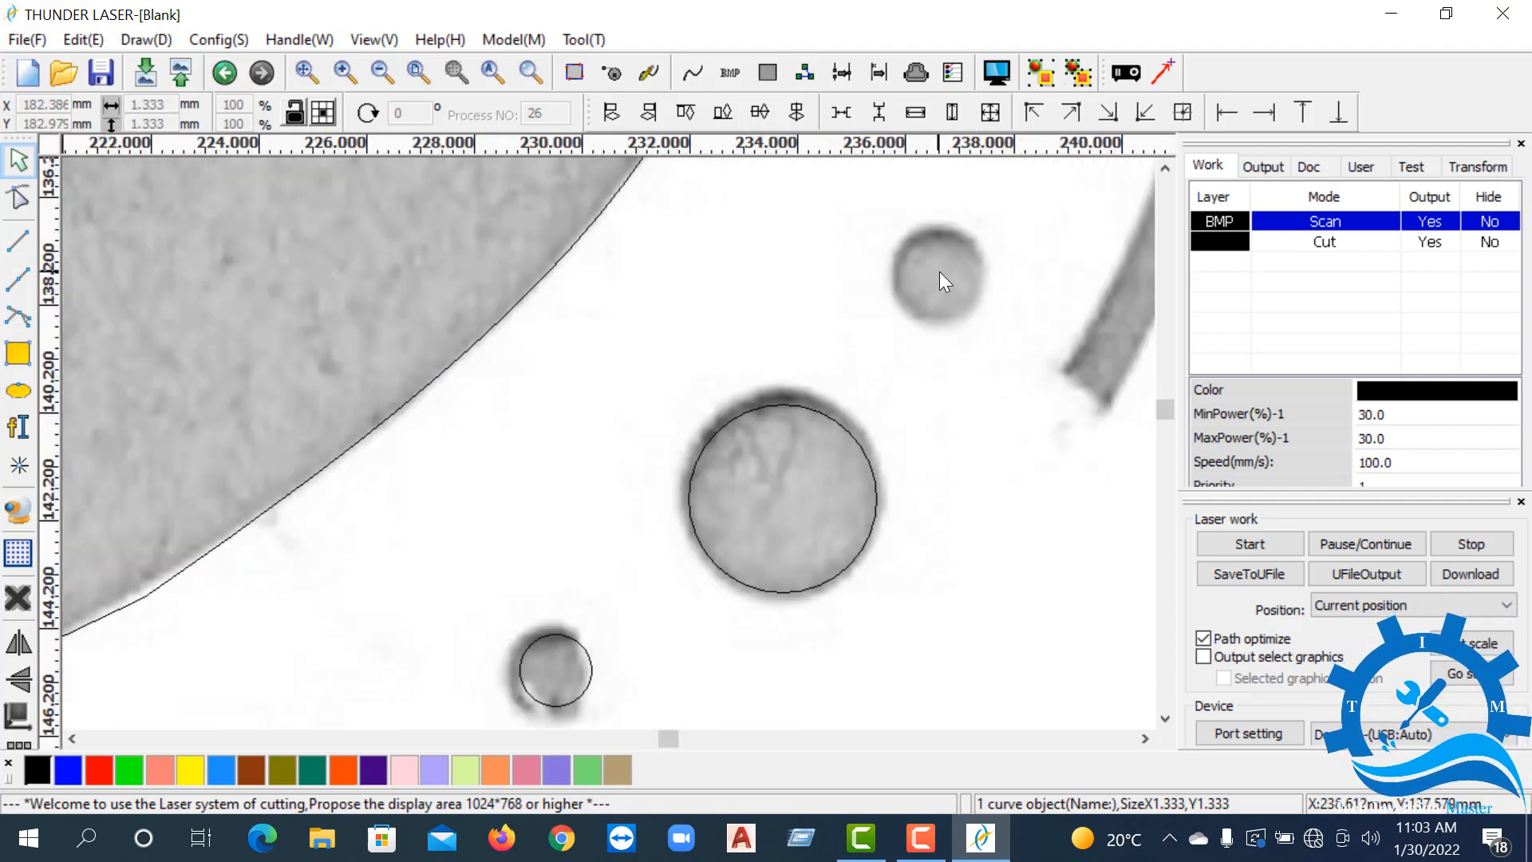
scroll(875, 280, "down", 2)
scroll(902, 198, "up", 2)
scroll(888, 368, "down", 2)
scroll(883, 283, "up", 1)
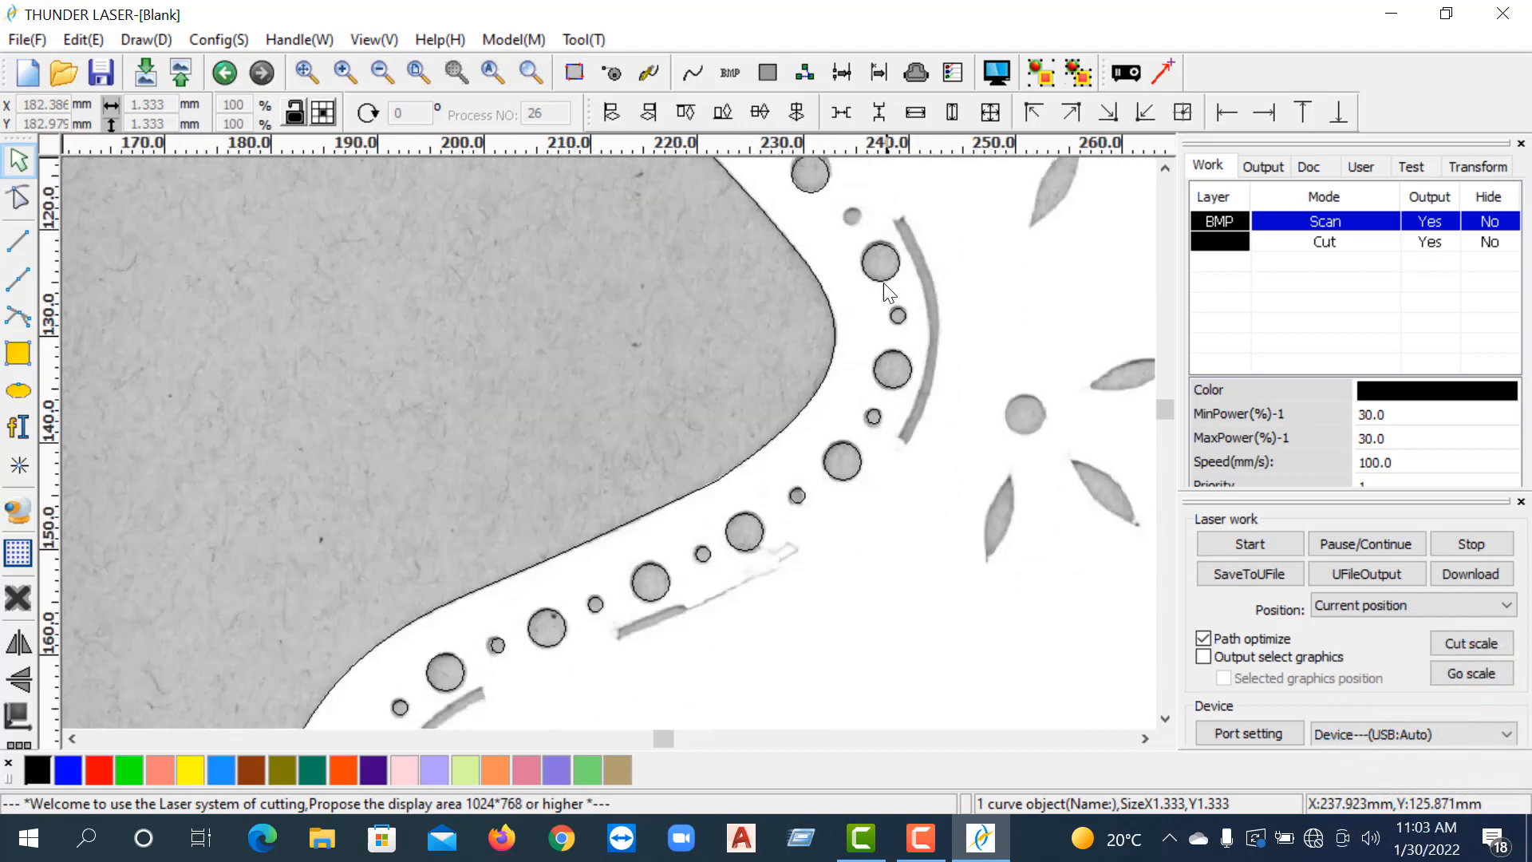
scroll(854, 214, "up", 2)
scroll(834, 213, "down", 3)
scroll(801, 300, "up", 3)
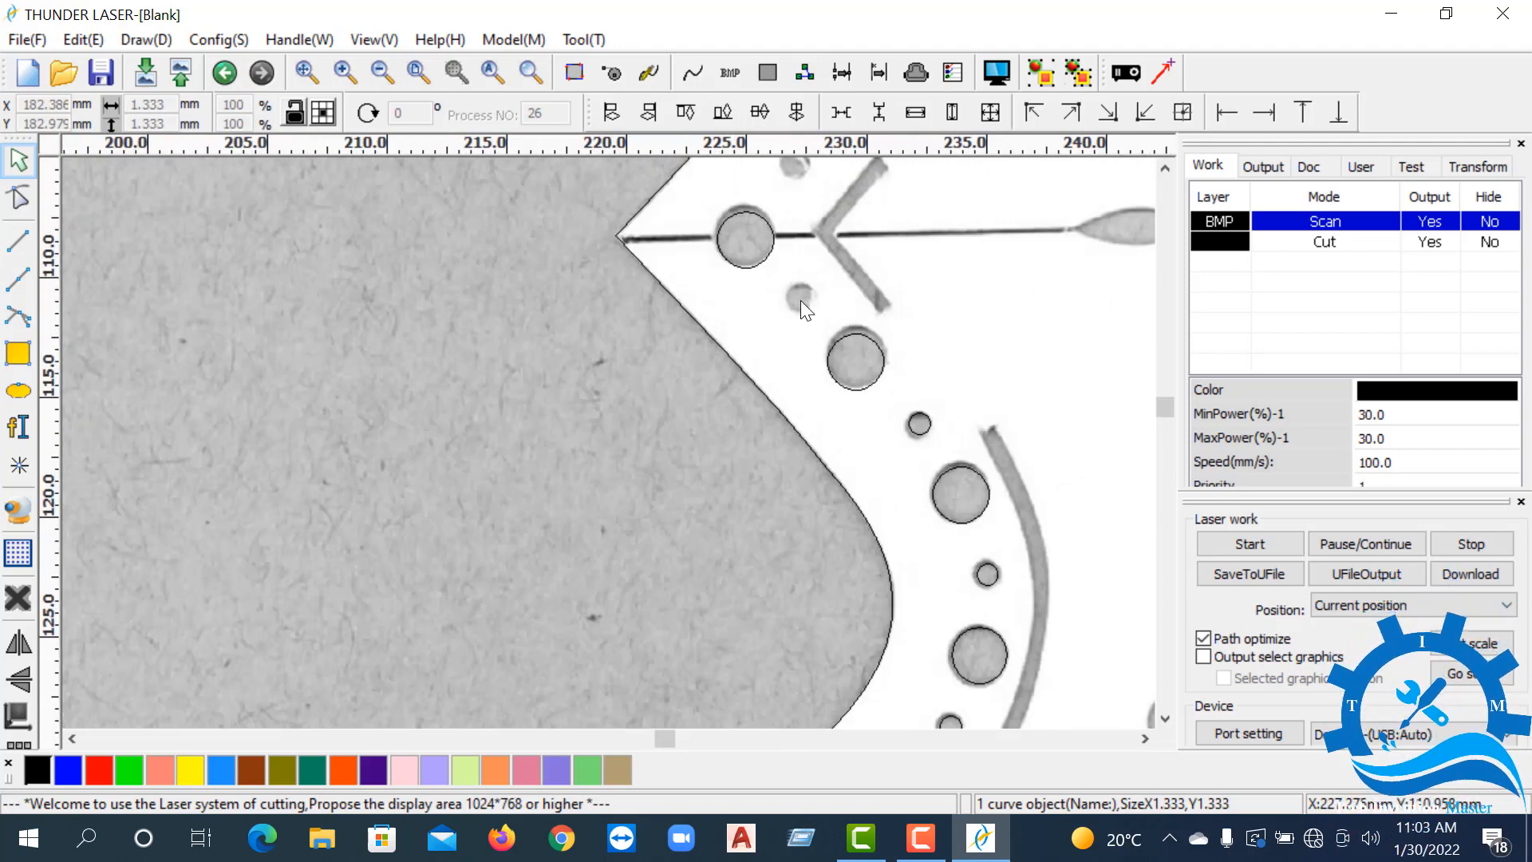
scroll(802, 292, "up", 2)
scroll(806, 272, "down", 3)
scroll(814, 241, "up", 3)
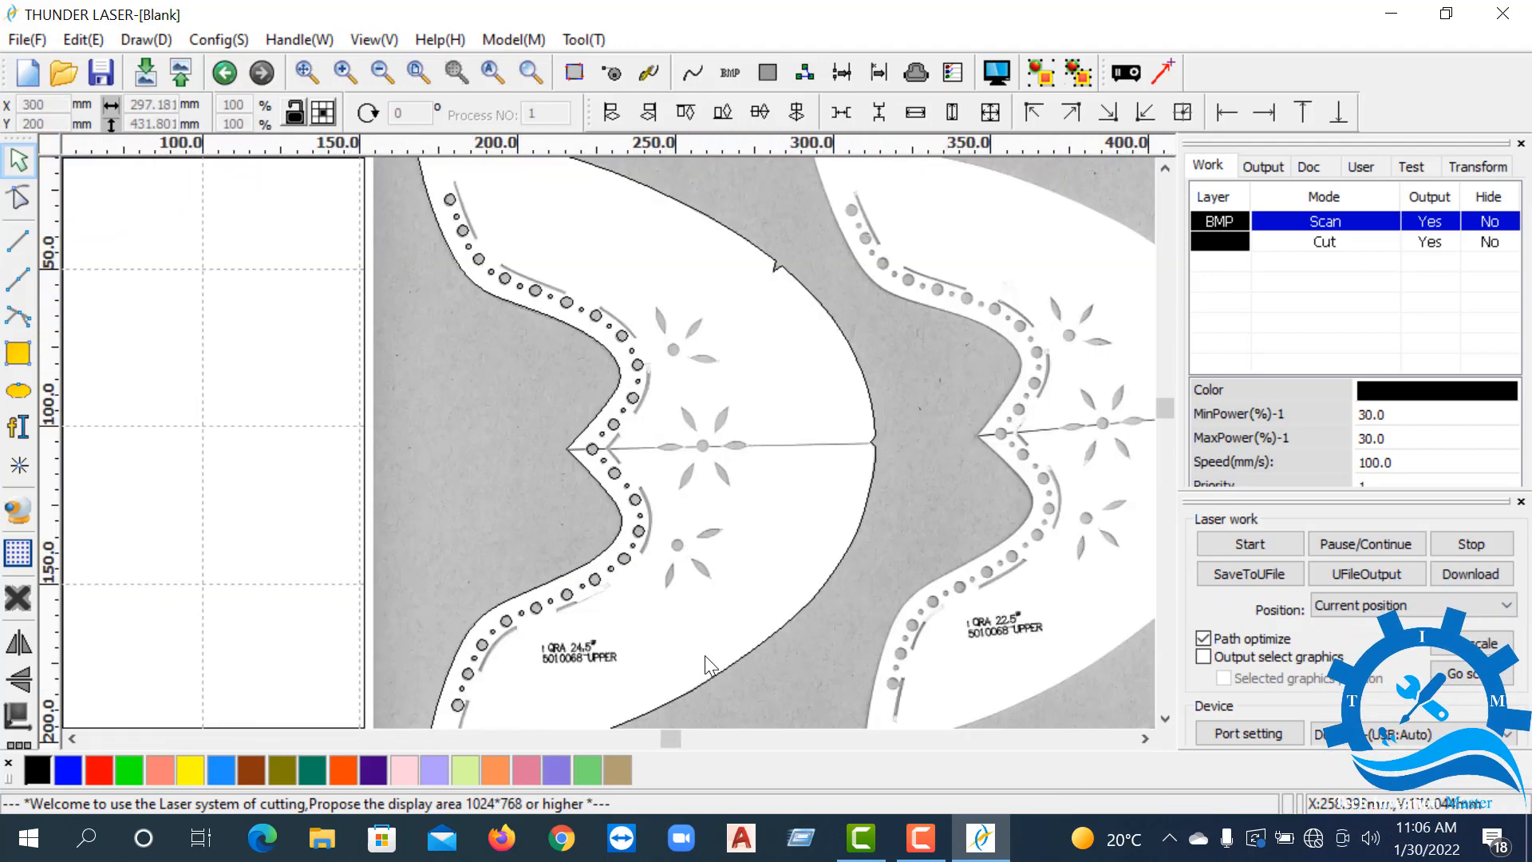
- Draw an ellipse about 3.4 mm wide and 3.3 mm high over the lower flower's centre hole and align it with the hole
scroll(702, 607, "up", 2)
scroll(638, 562, "down", 1)
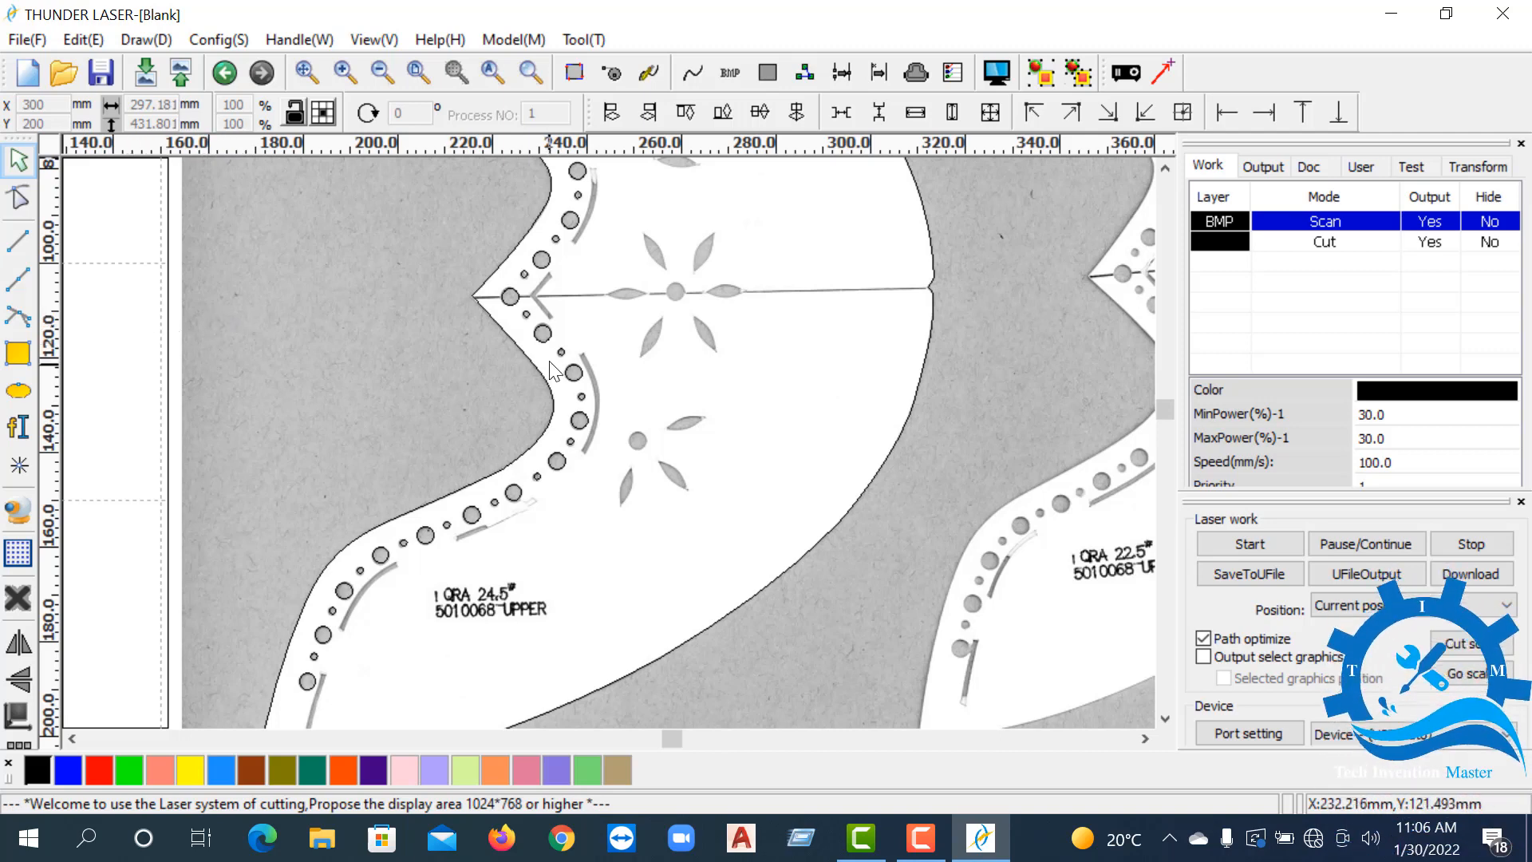
scroll(655, 479, "down", 2)
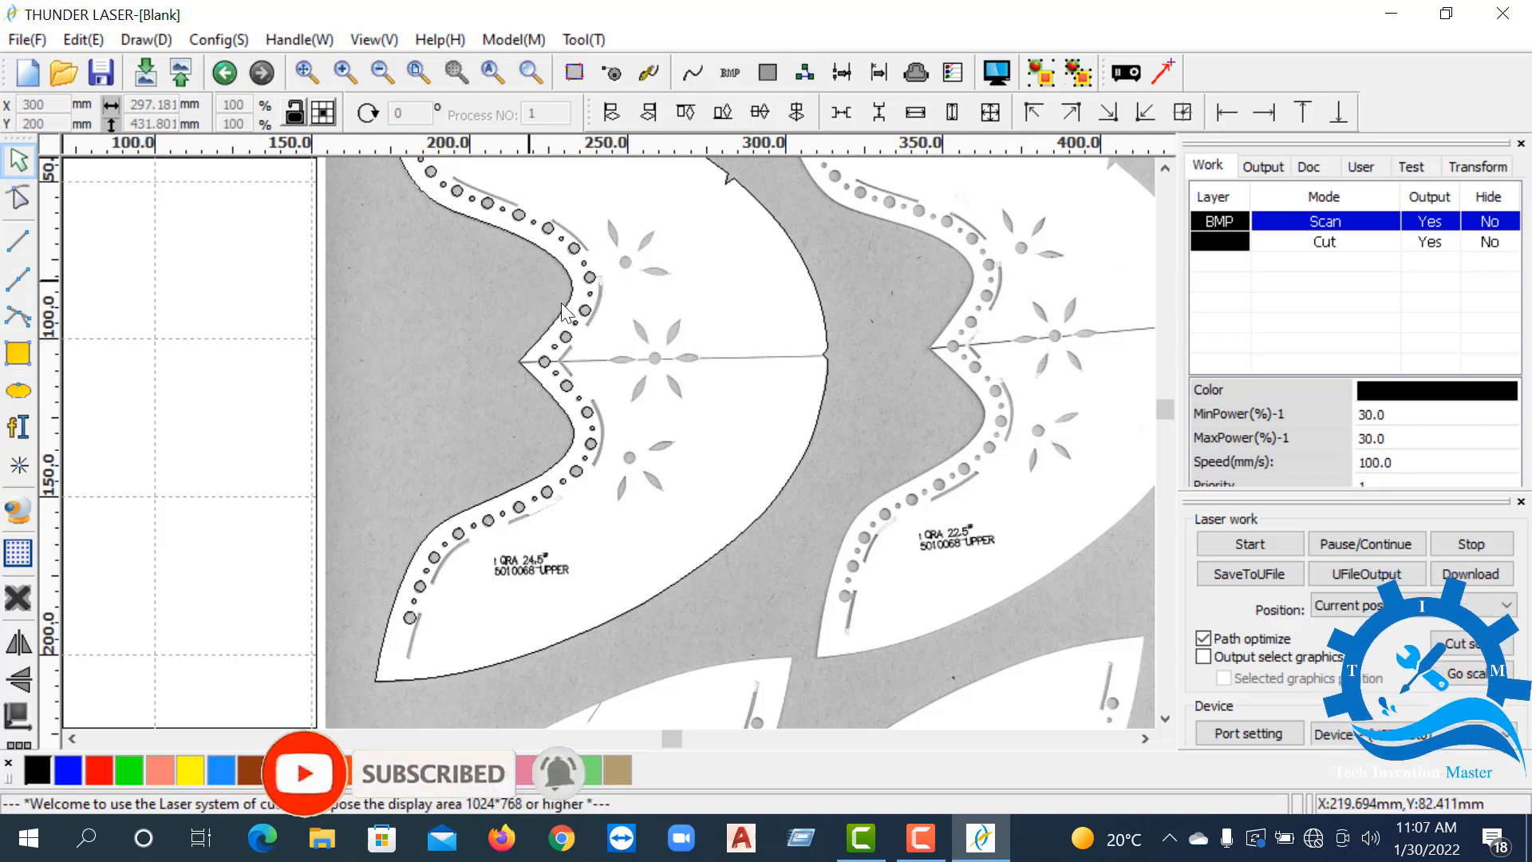
left_click(19, 391)
scroll(608, 471, "up", 5)
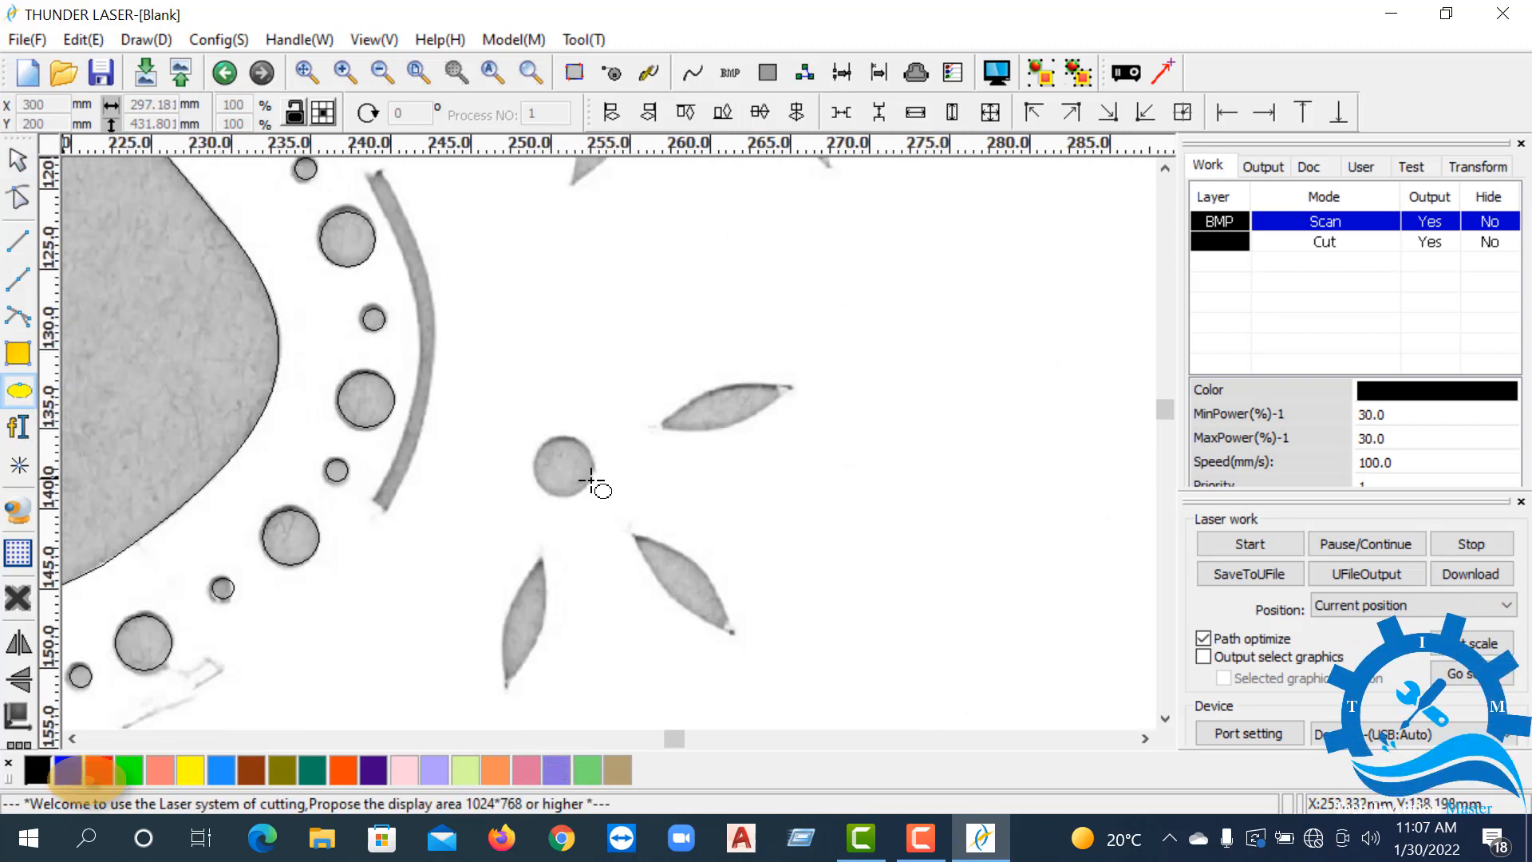
left_click_drag(542, 444, 589, 498)
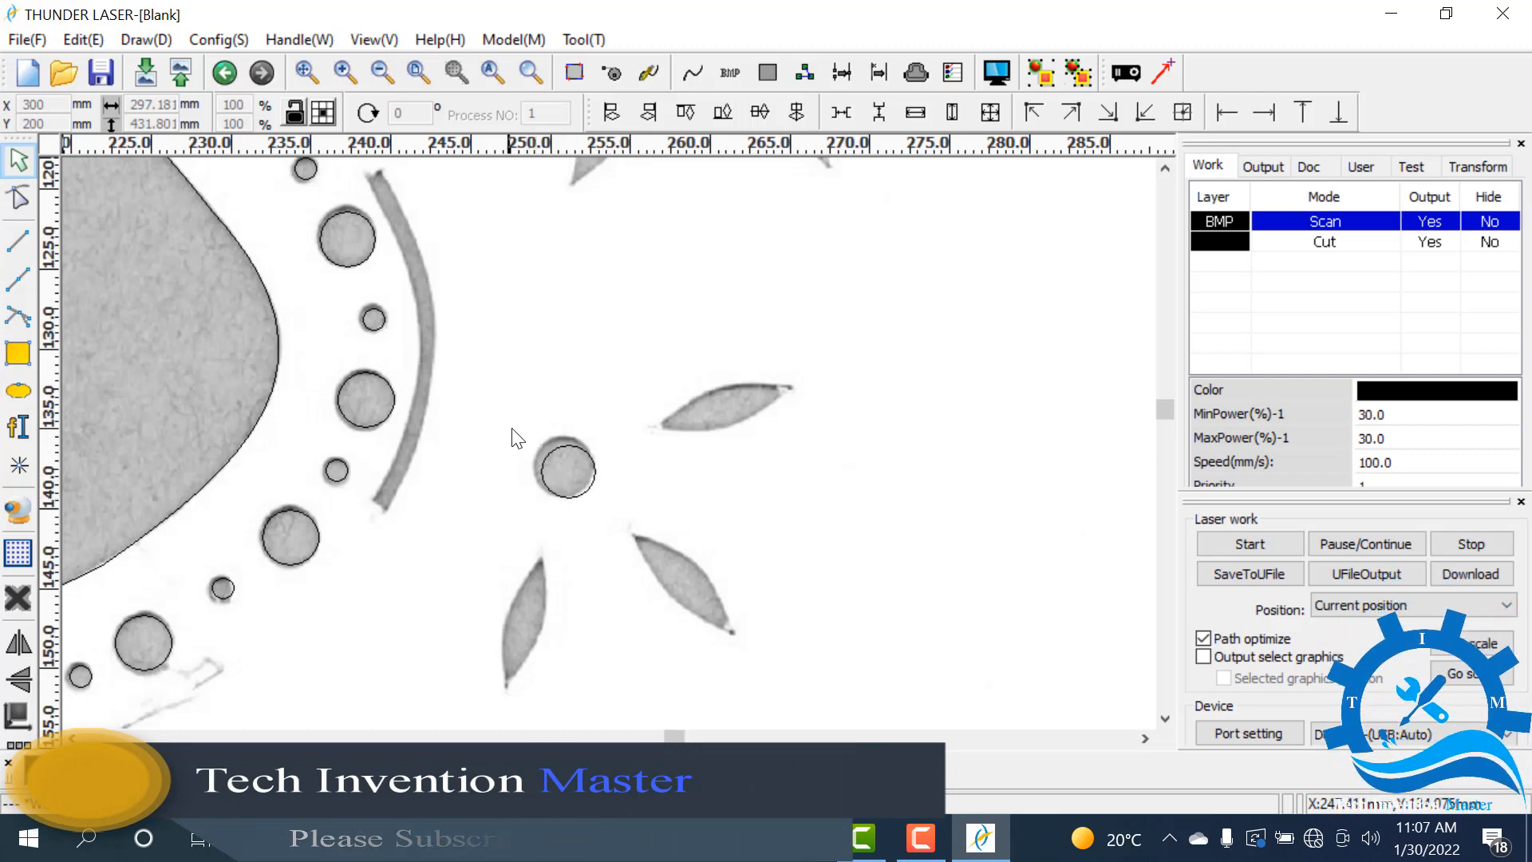
left_click_drag(513, 418, 622, 536)
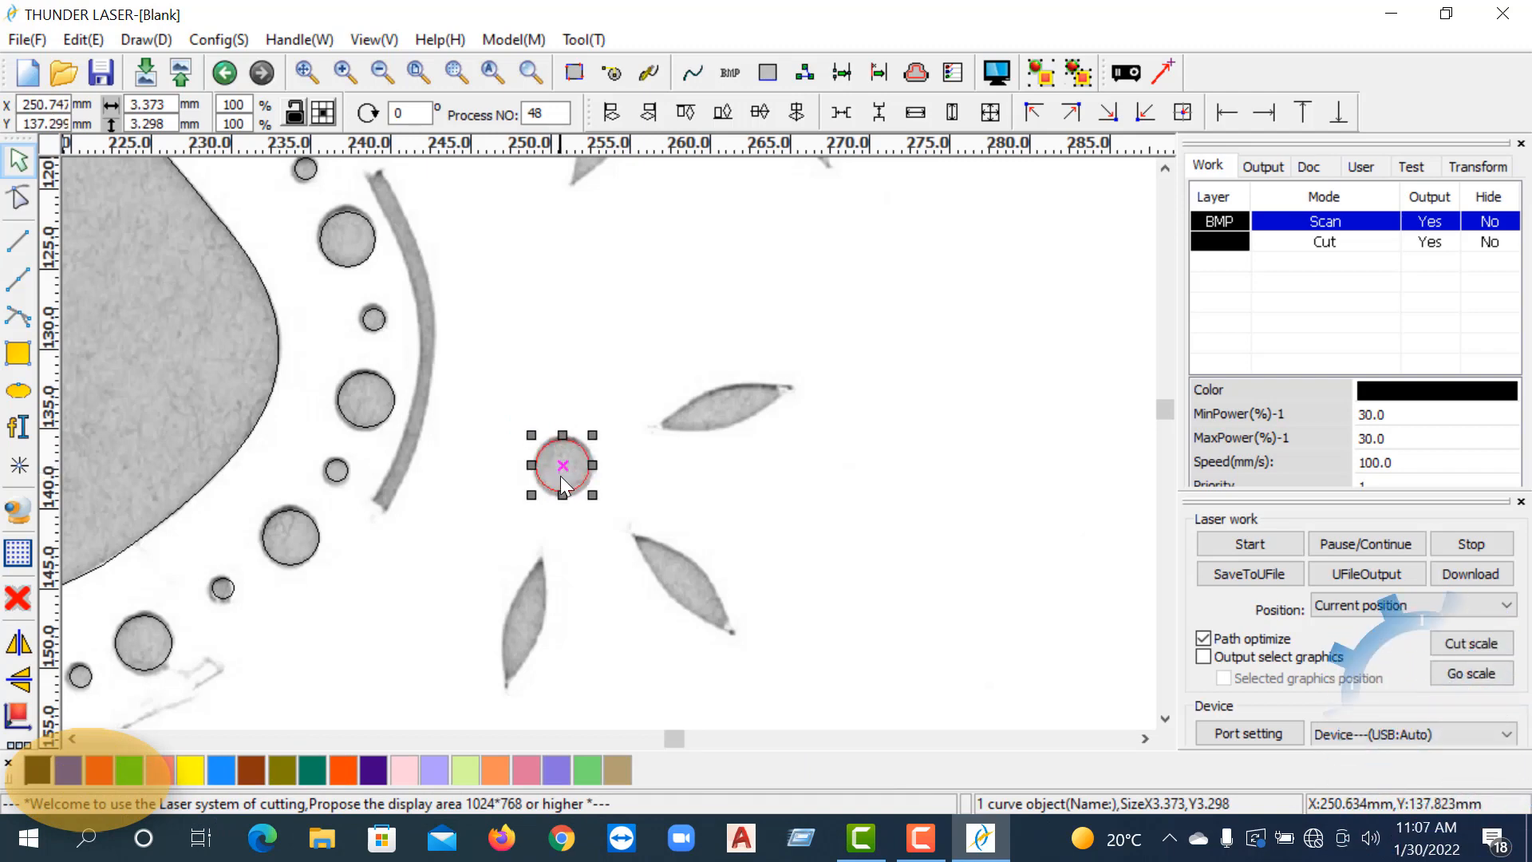
- Copy the lower flower's centre ellipse and paste it over the centre holes of the middle and upper flowers
scroll(562, 482, "down", 2)
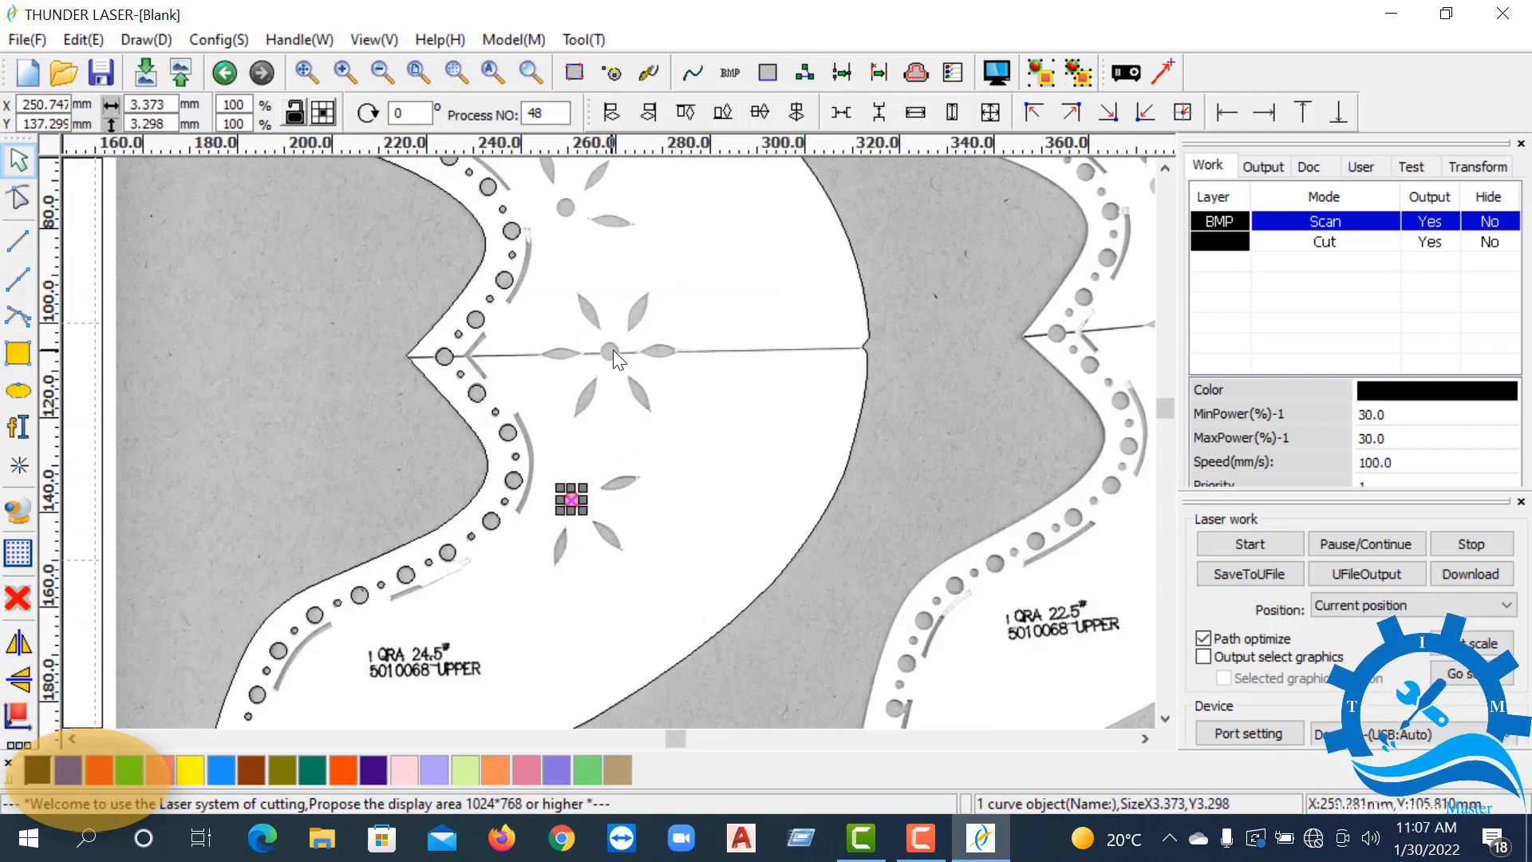
scroll(614, 351, "up", 2)
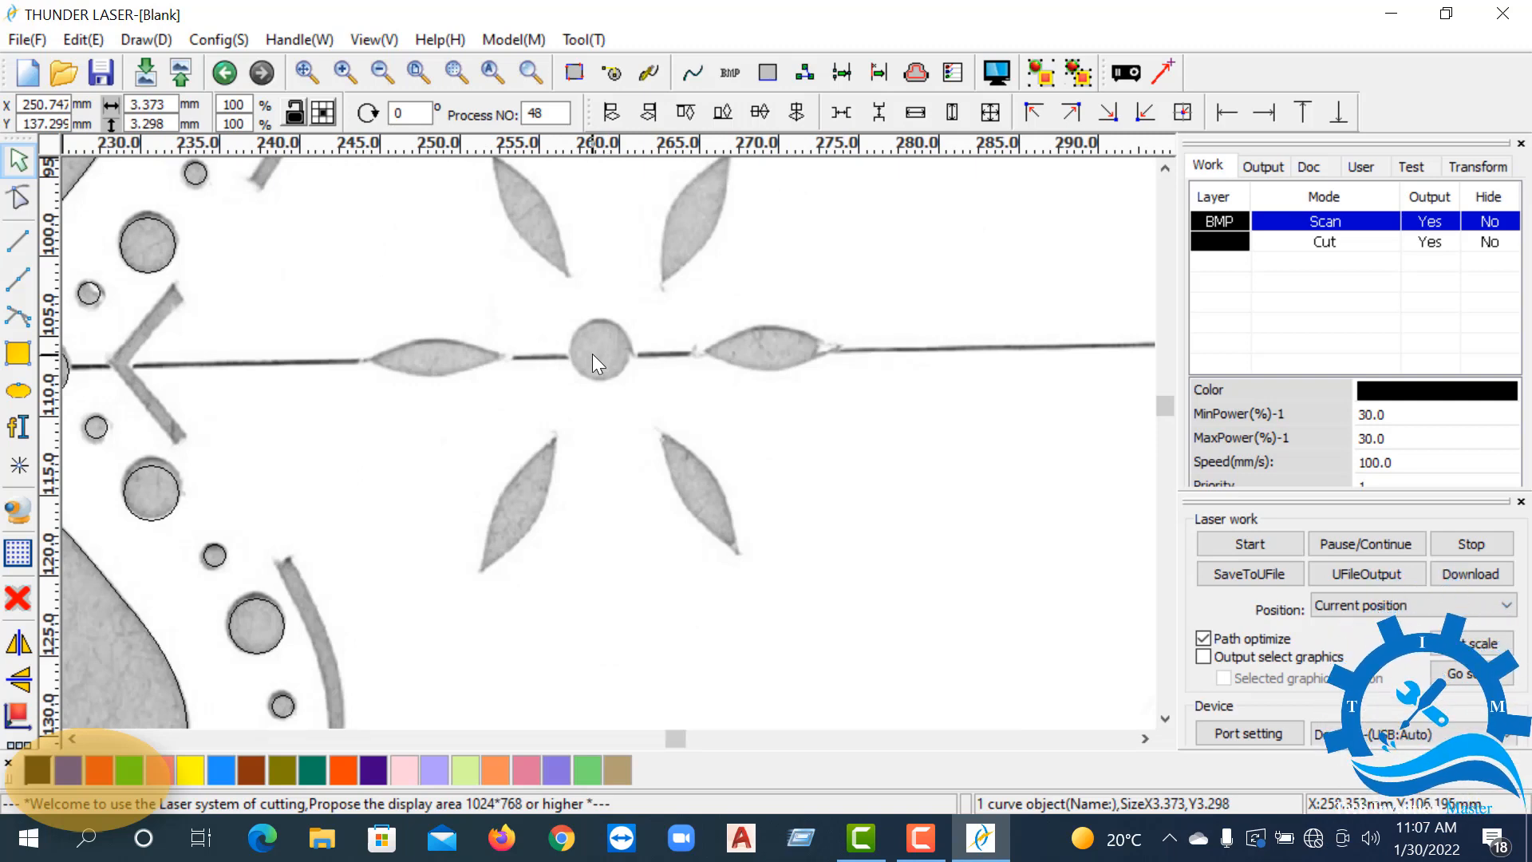
scroll(592, 353, "down", 2)
scroll(551, 471, "up", 3)
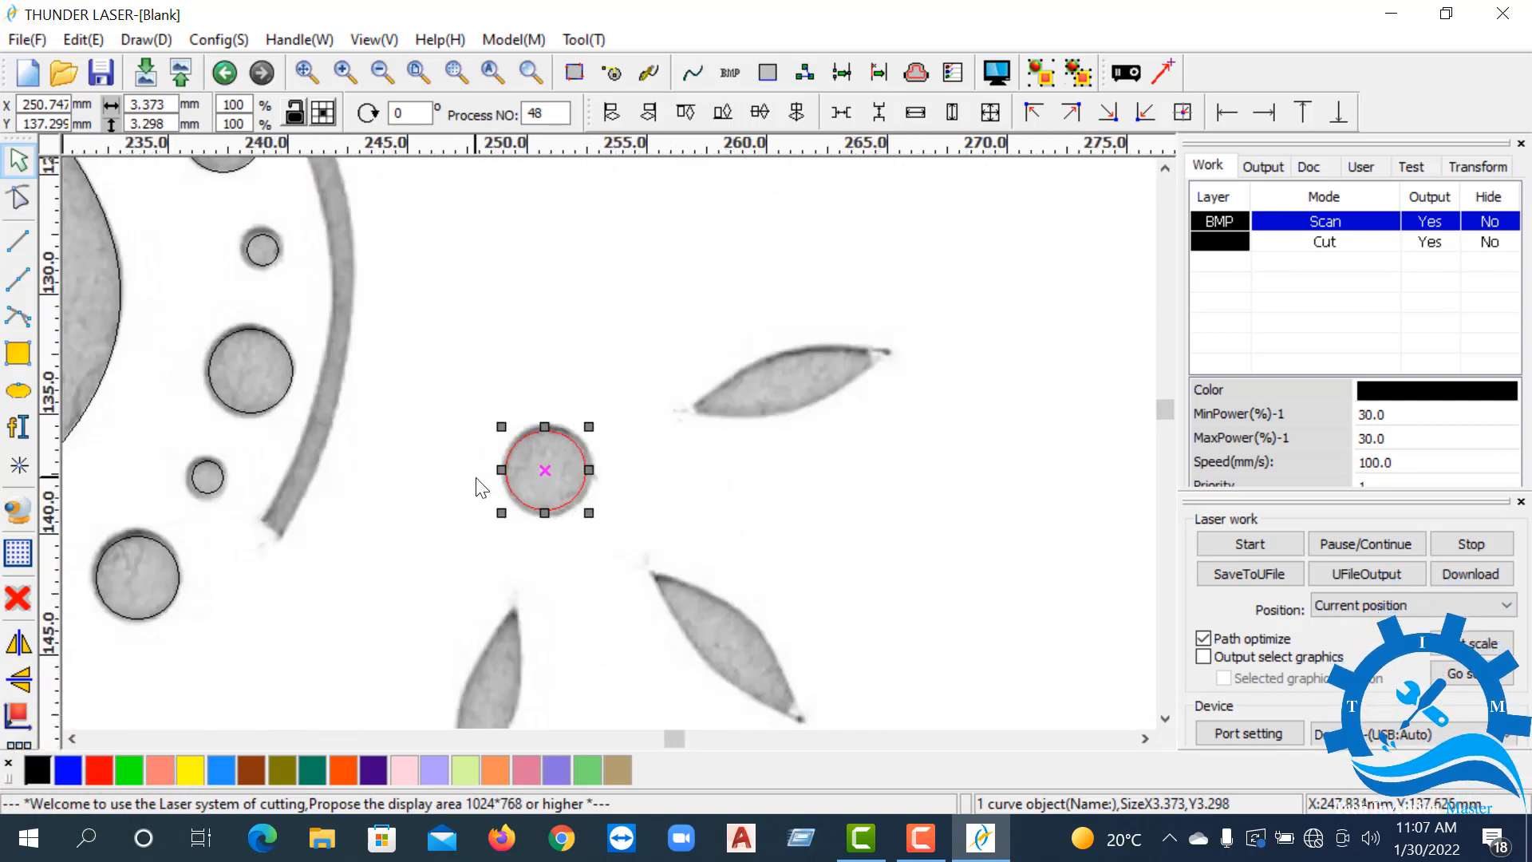
scroll(518, 471, "down", 2)
scroll(570, 303, "up", 2)
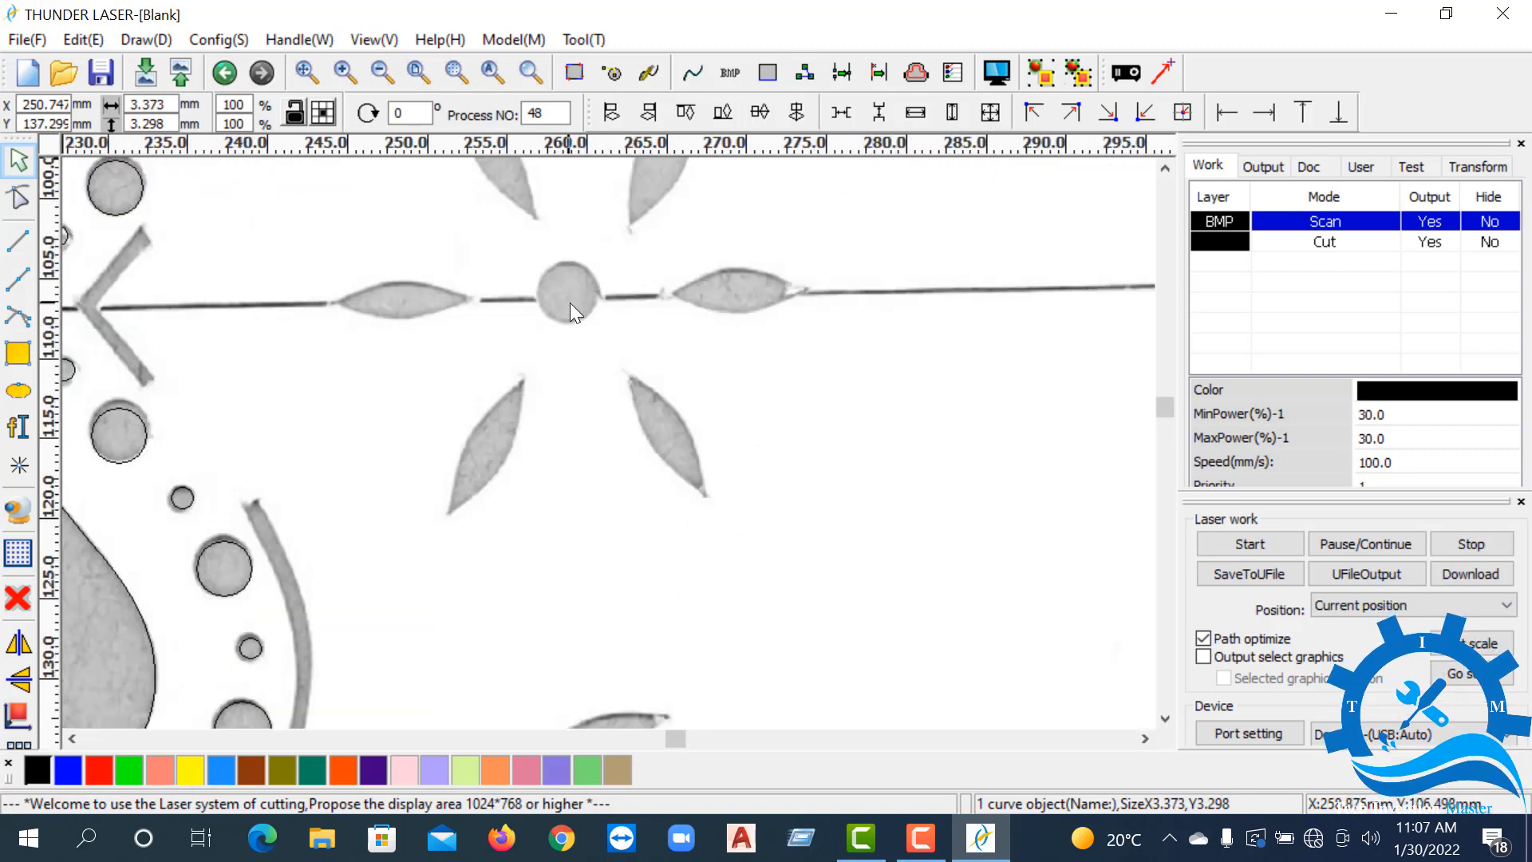
scroll(571, 304, "up", 1)
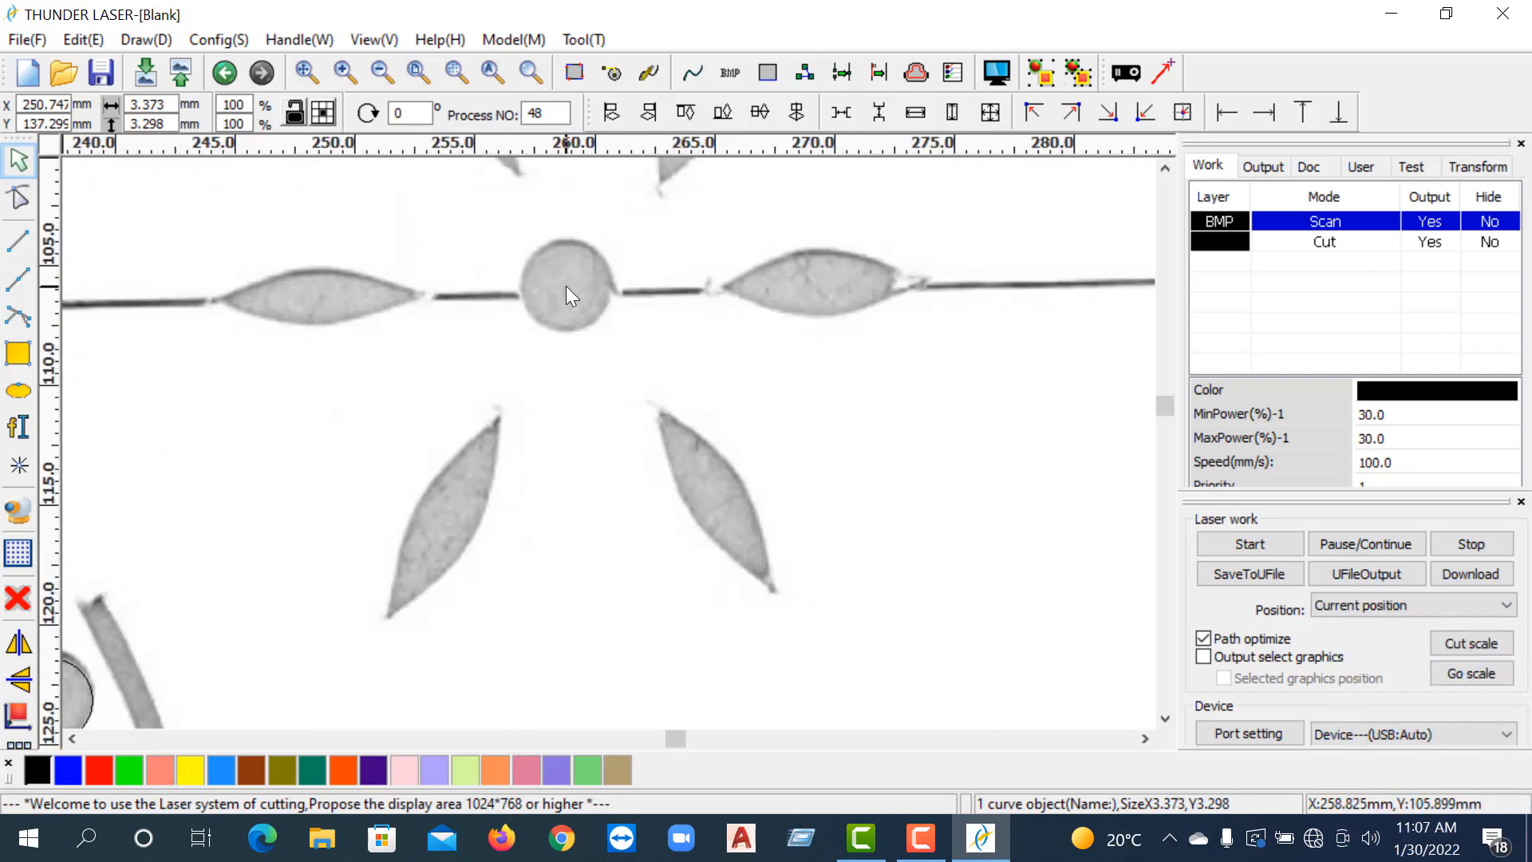
scroll(566, 286, "down", 2)
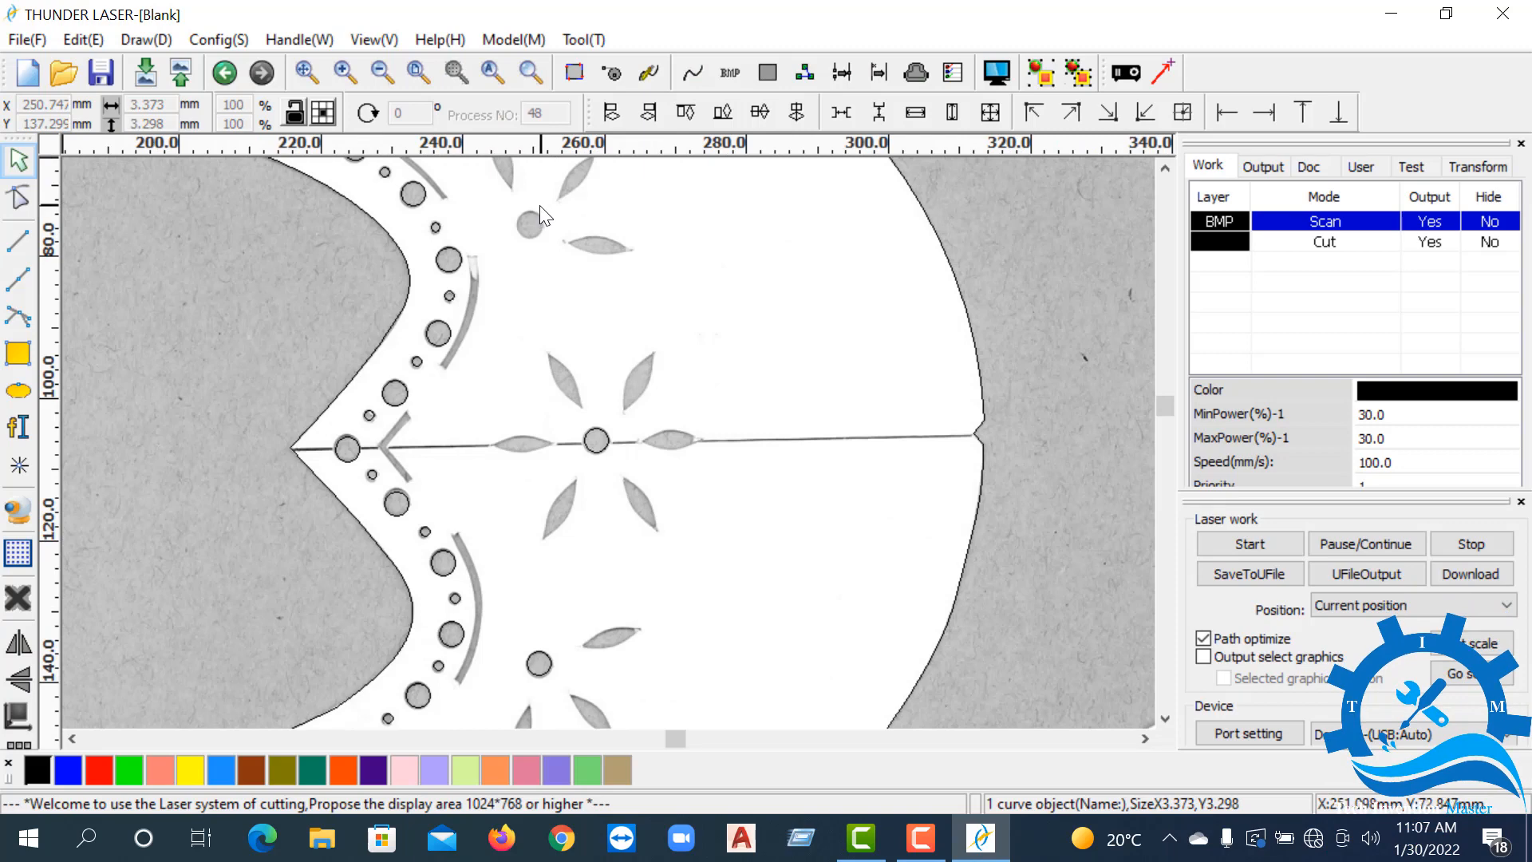
scroll(539, 205, "up", 2)
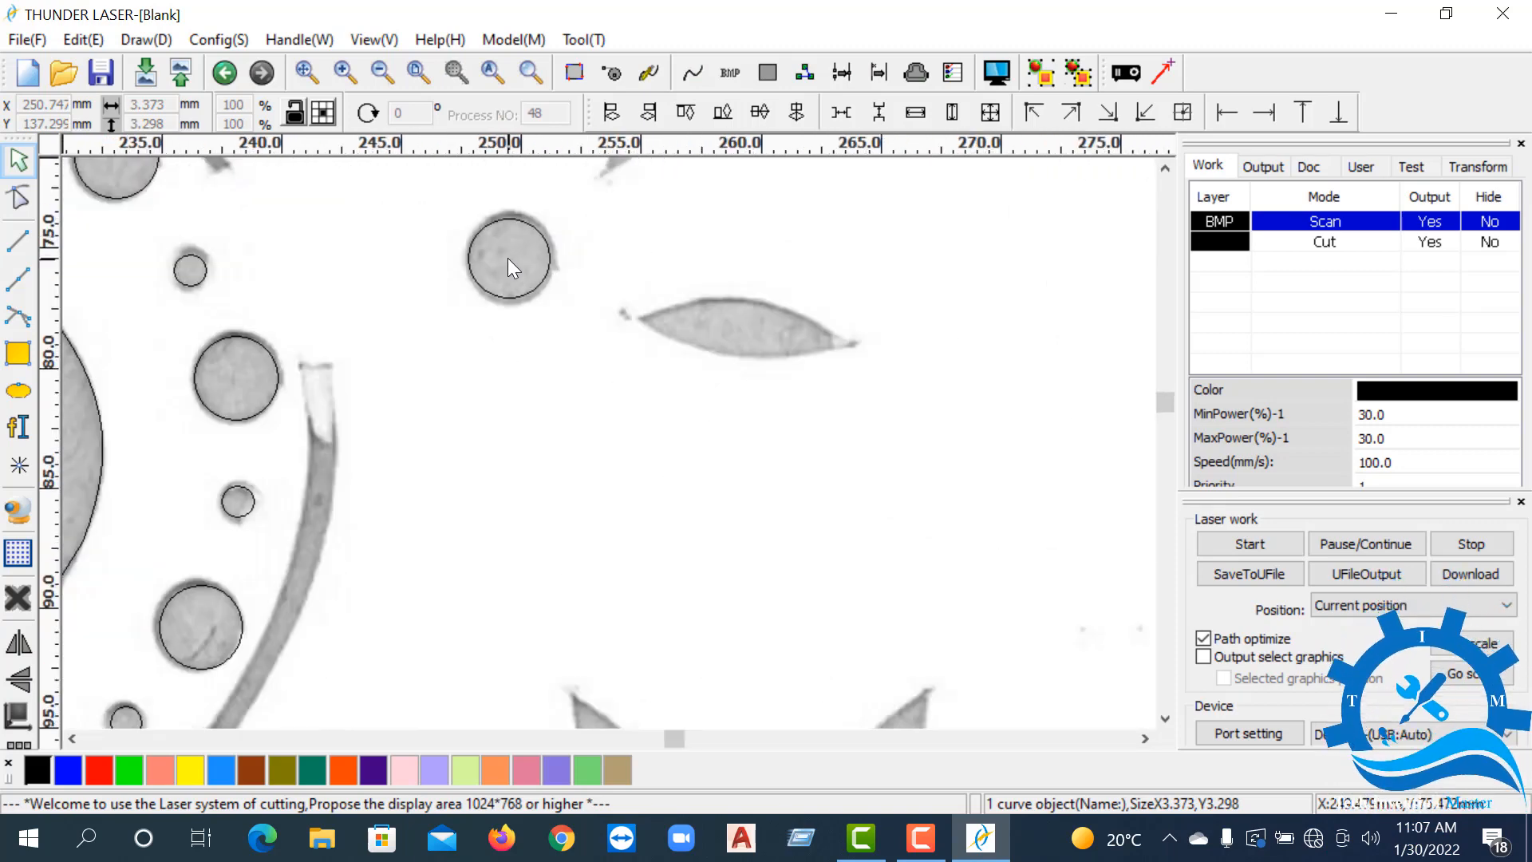
scroll(512, 260, "down", 2)
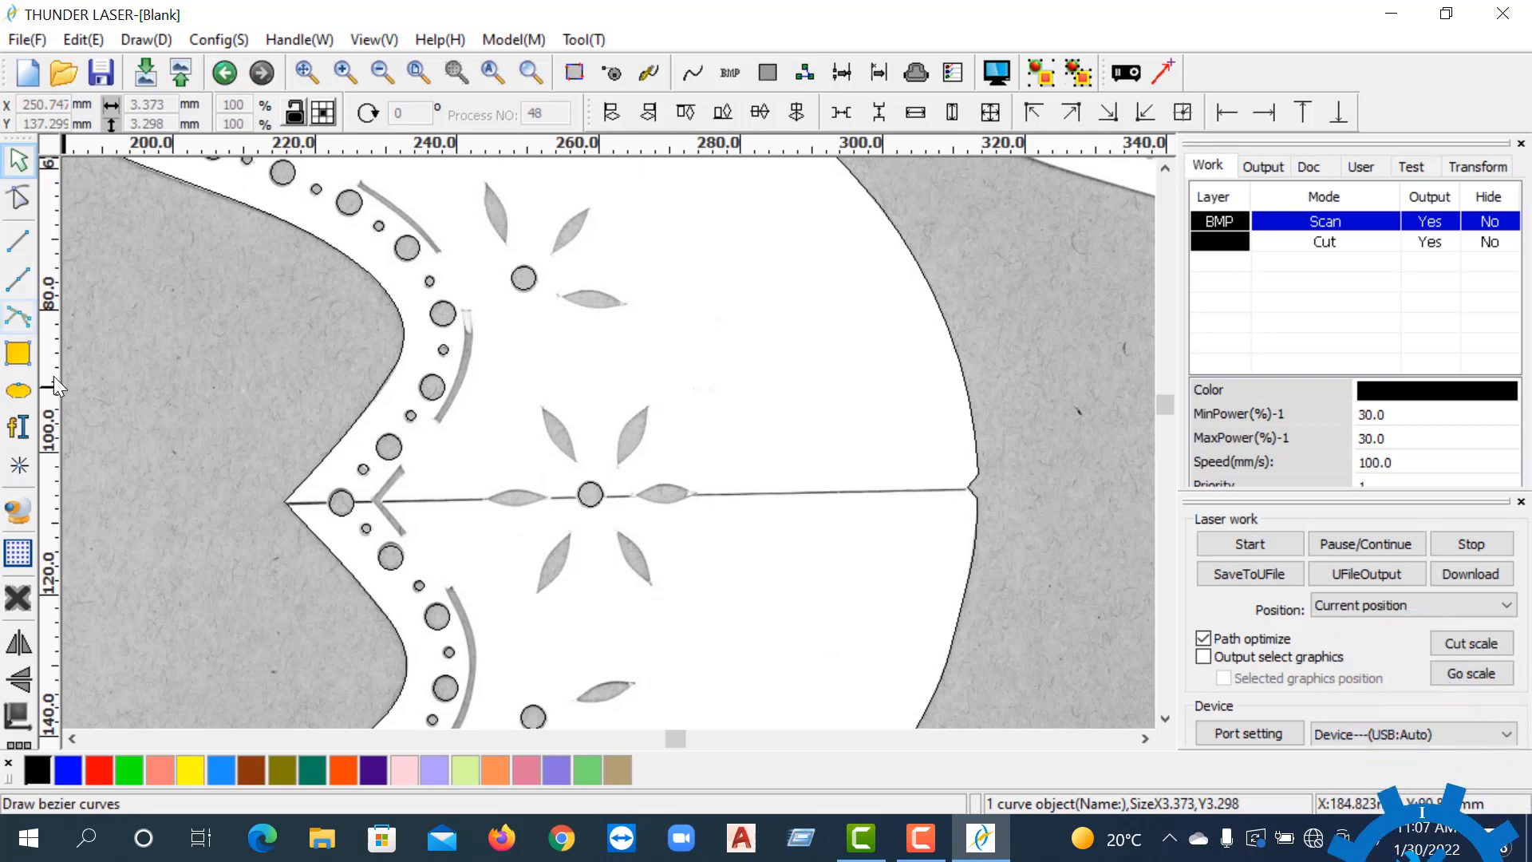
- Start a Bezier outline at the lower tip of the upper flower's left petal and run it up the left side to the upper tip
left_click(22, 327)
scroll(307, 543, "down", 3)
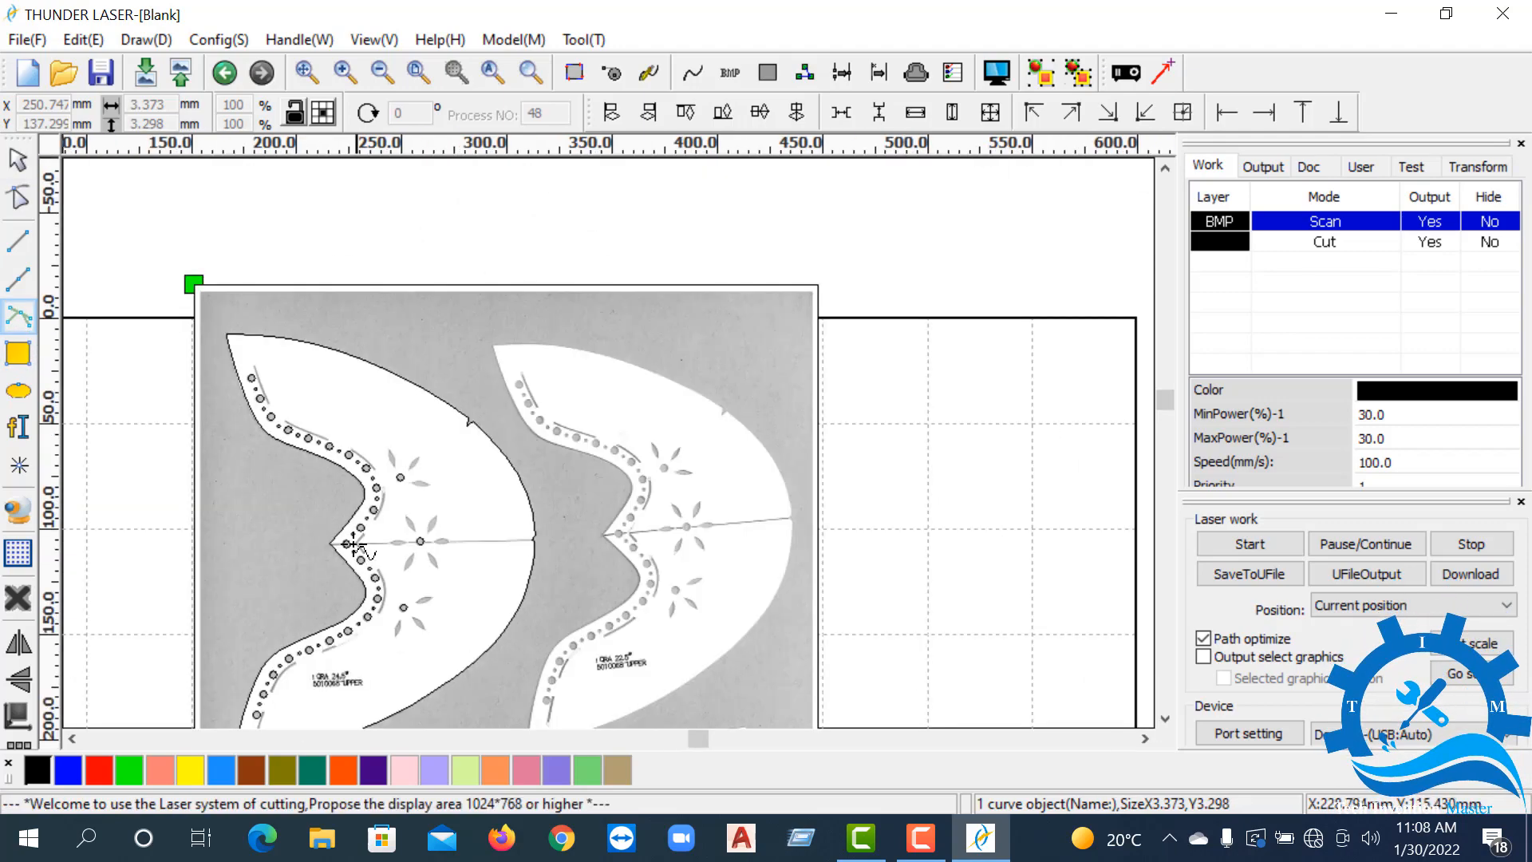
scroll(395, 435, "up", 5)
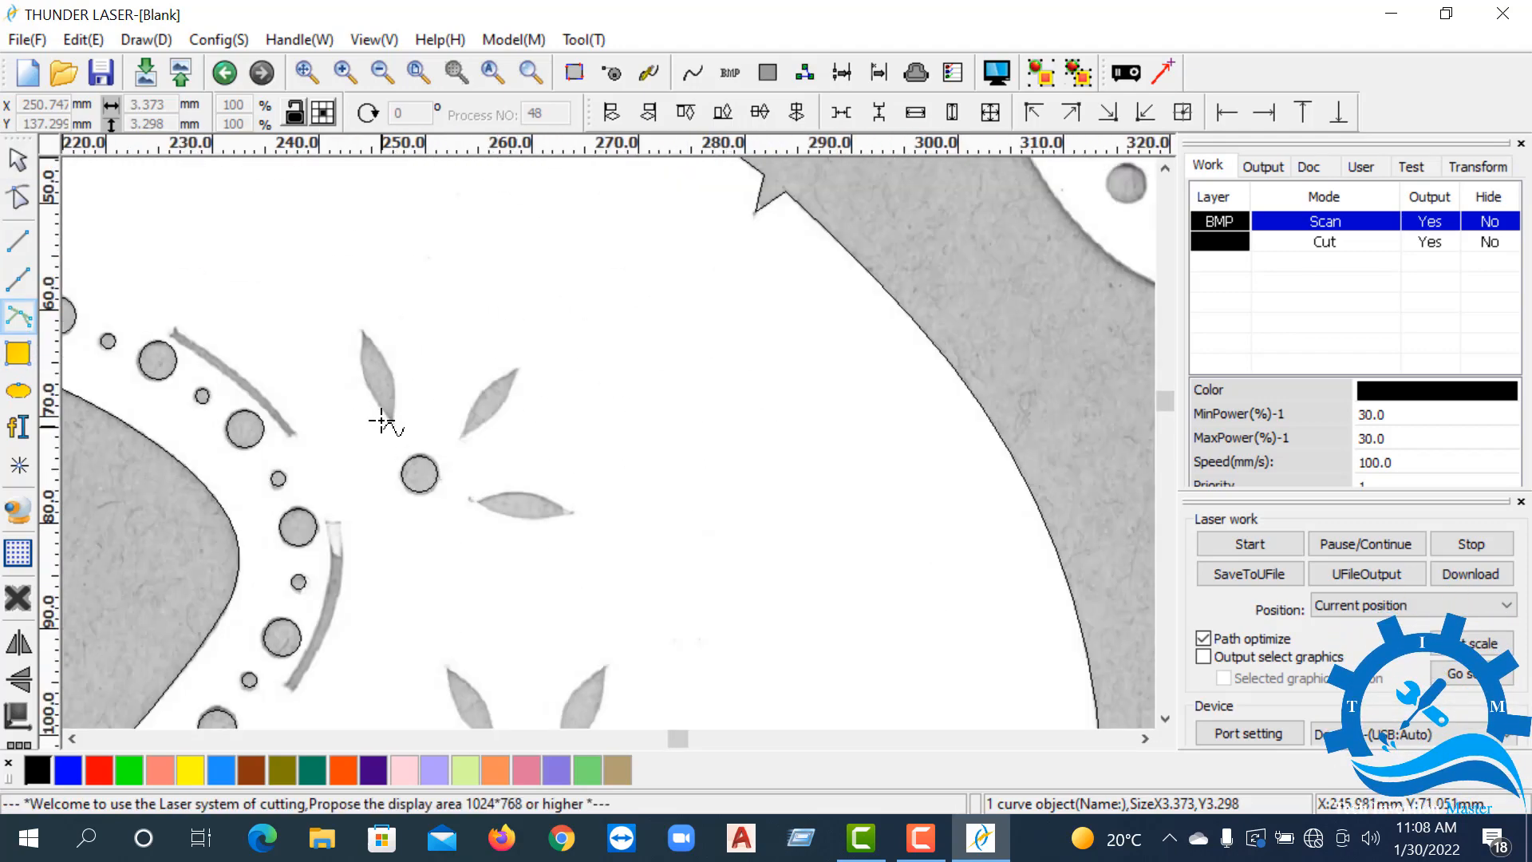
scroll(387, 461, "up", 2)
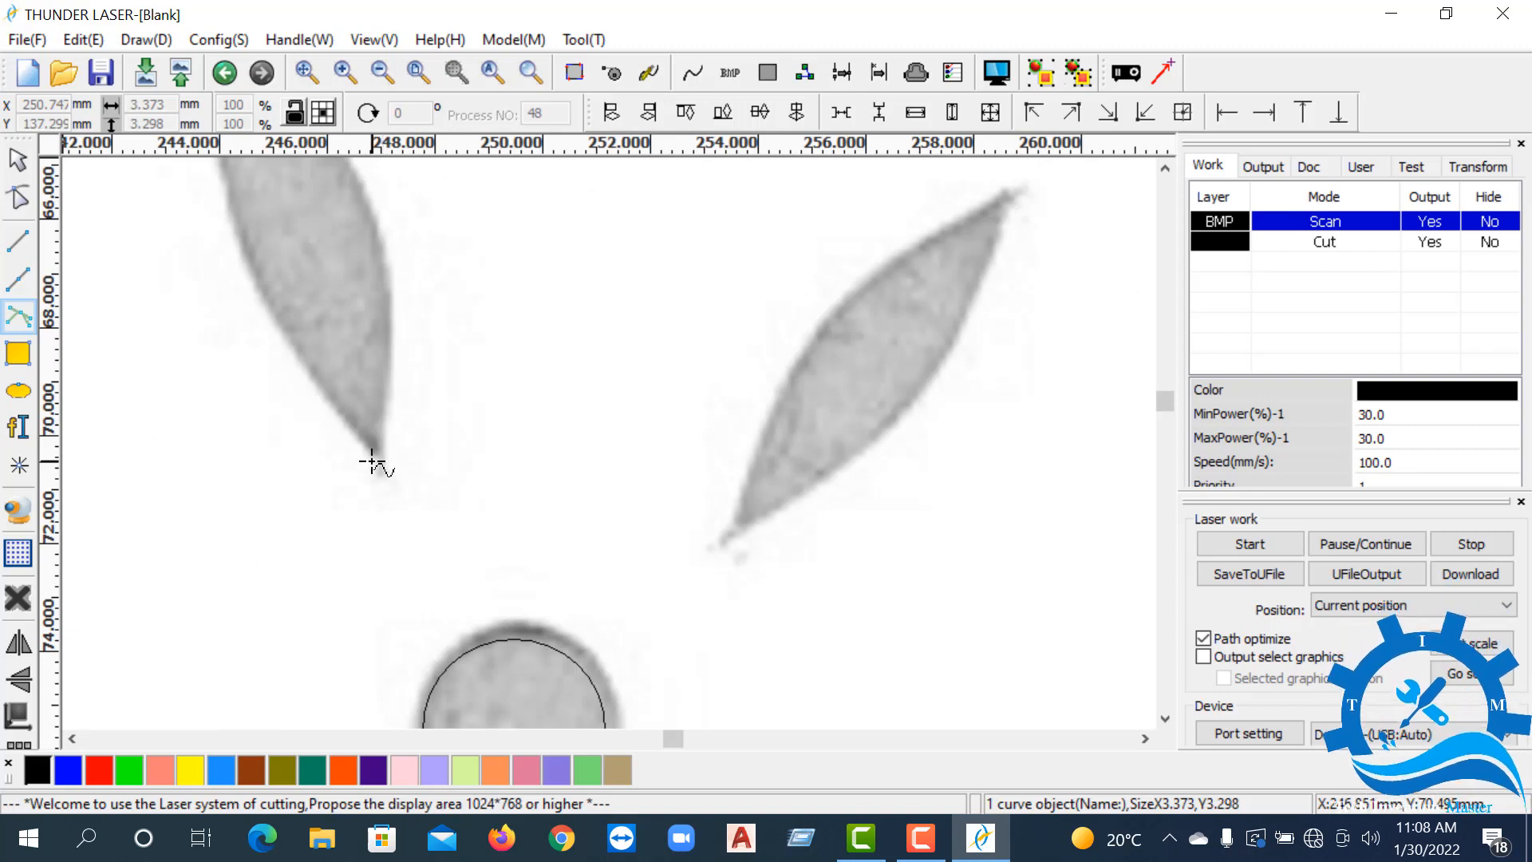
scroll(389, 500, "down", 2)
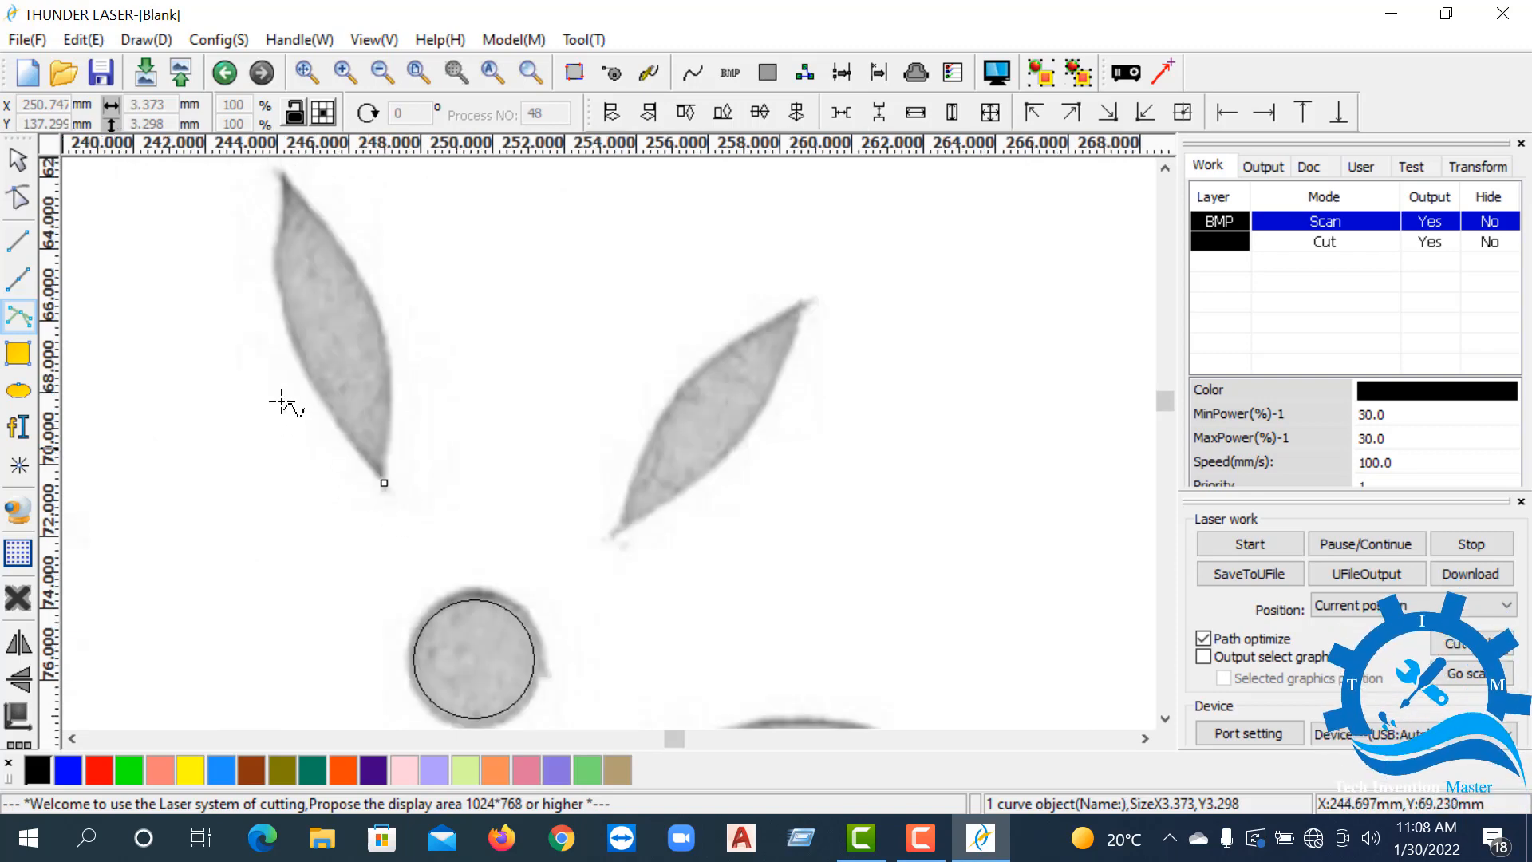
scroll(287, 339, "up", 3)
left_click(302, 341)
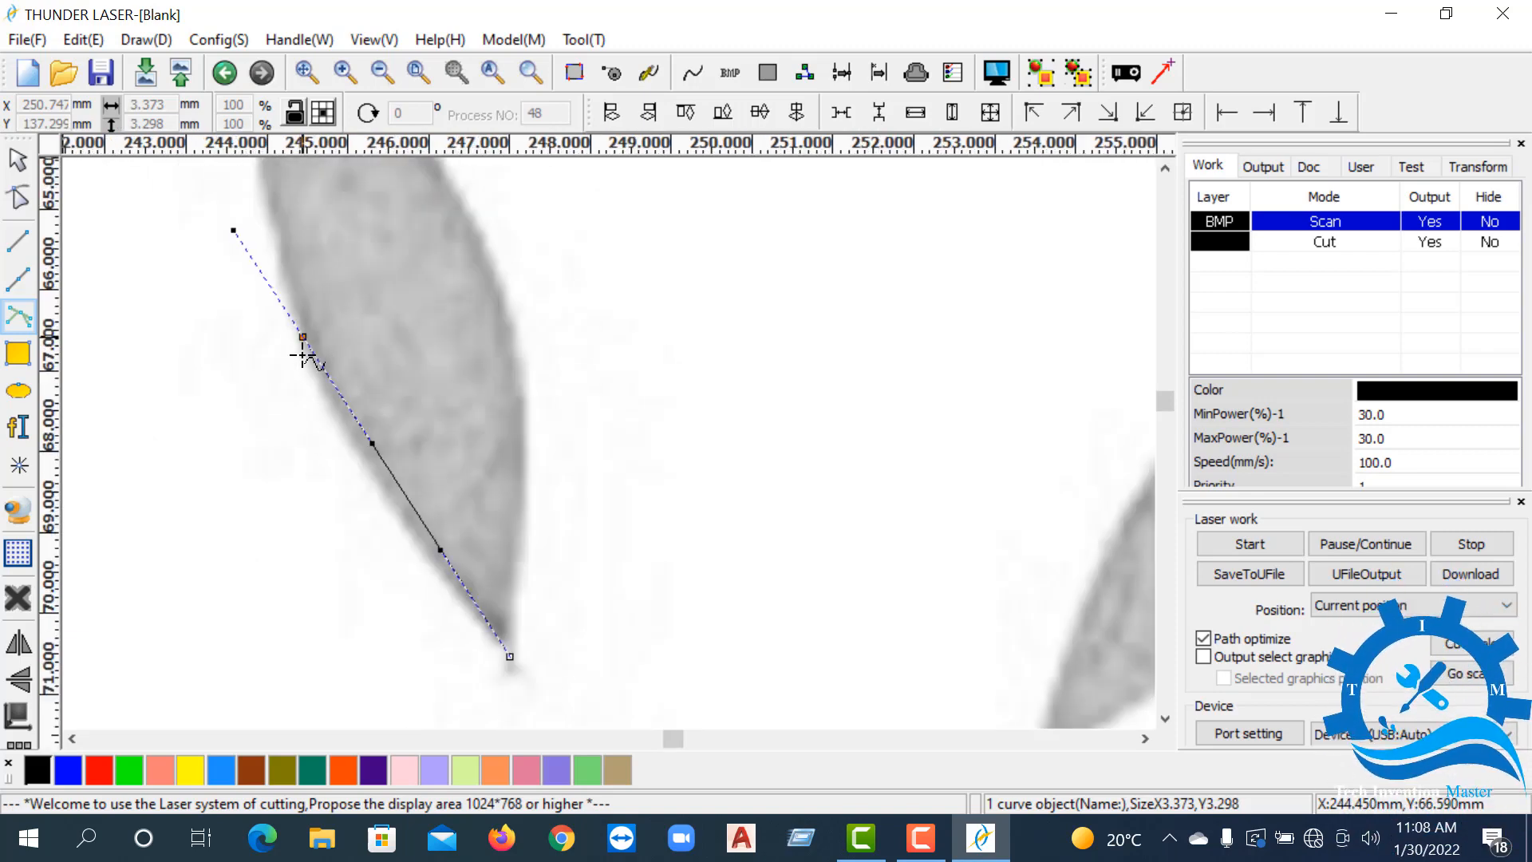
scroll(318, 428, "down", 2)
scroll(299, 308, "up", 2)
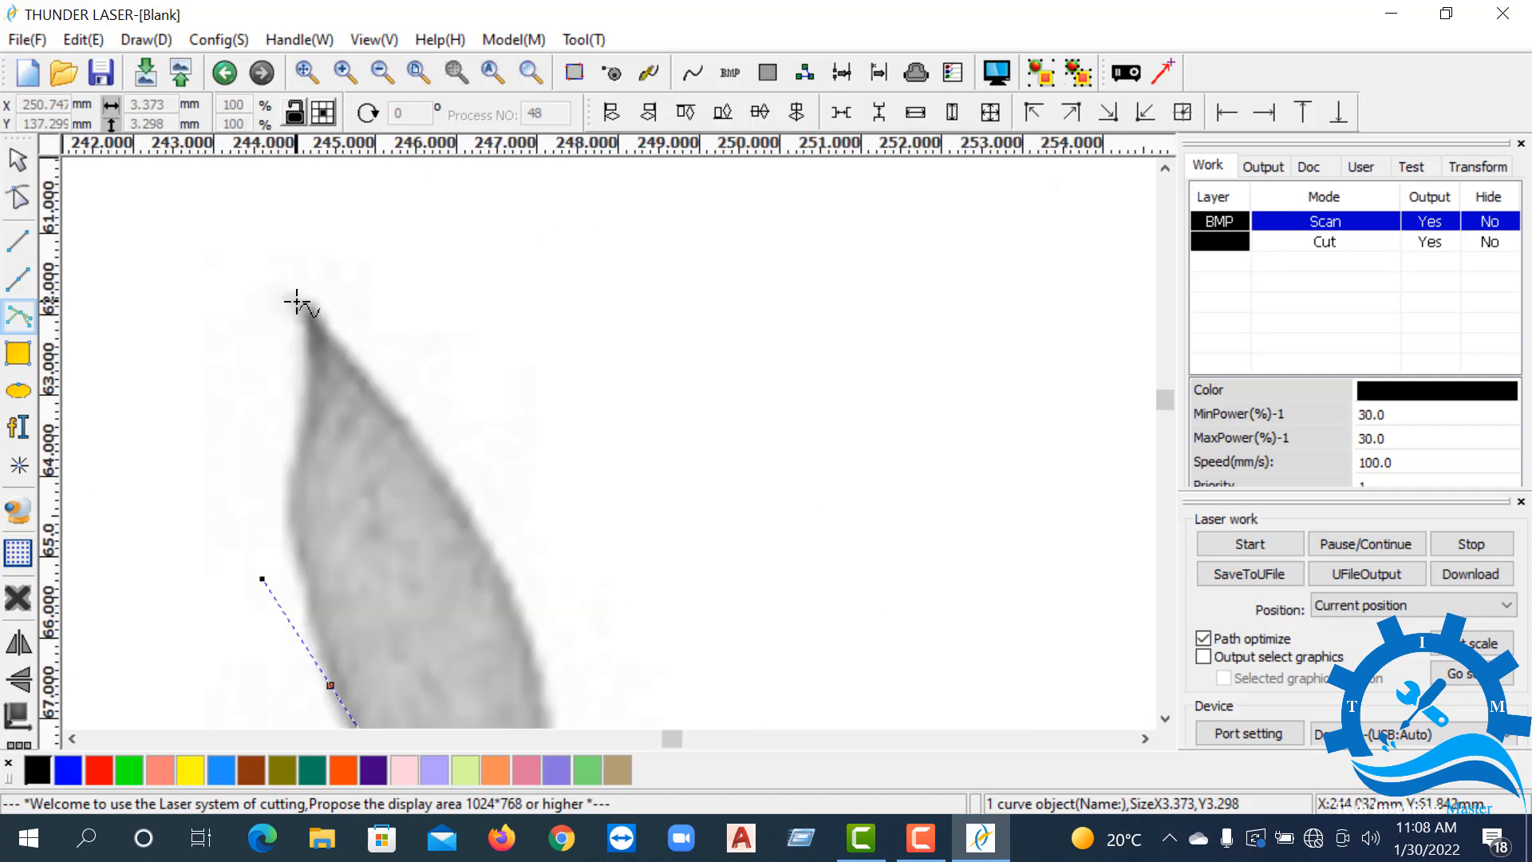
left_click(297, 302)
scroll(343, 363, "down", 2)
scroll(381, 427, "up", 1)
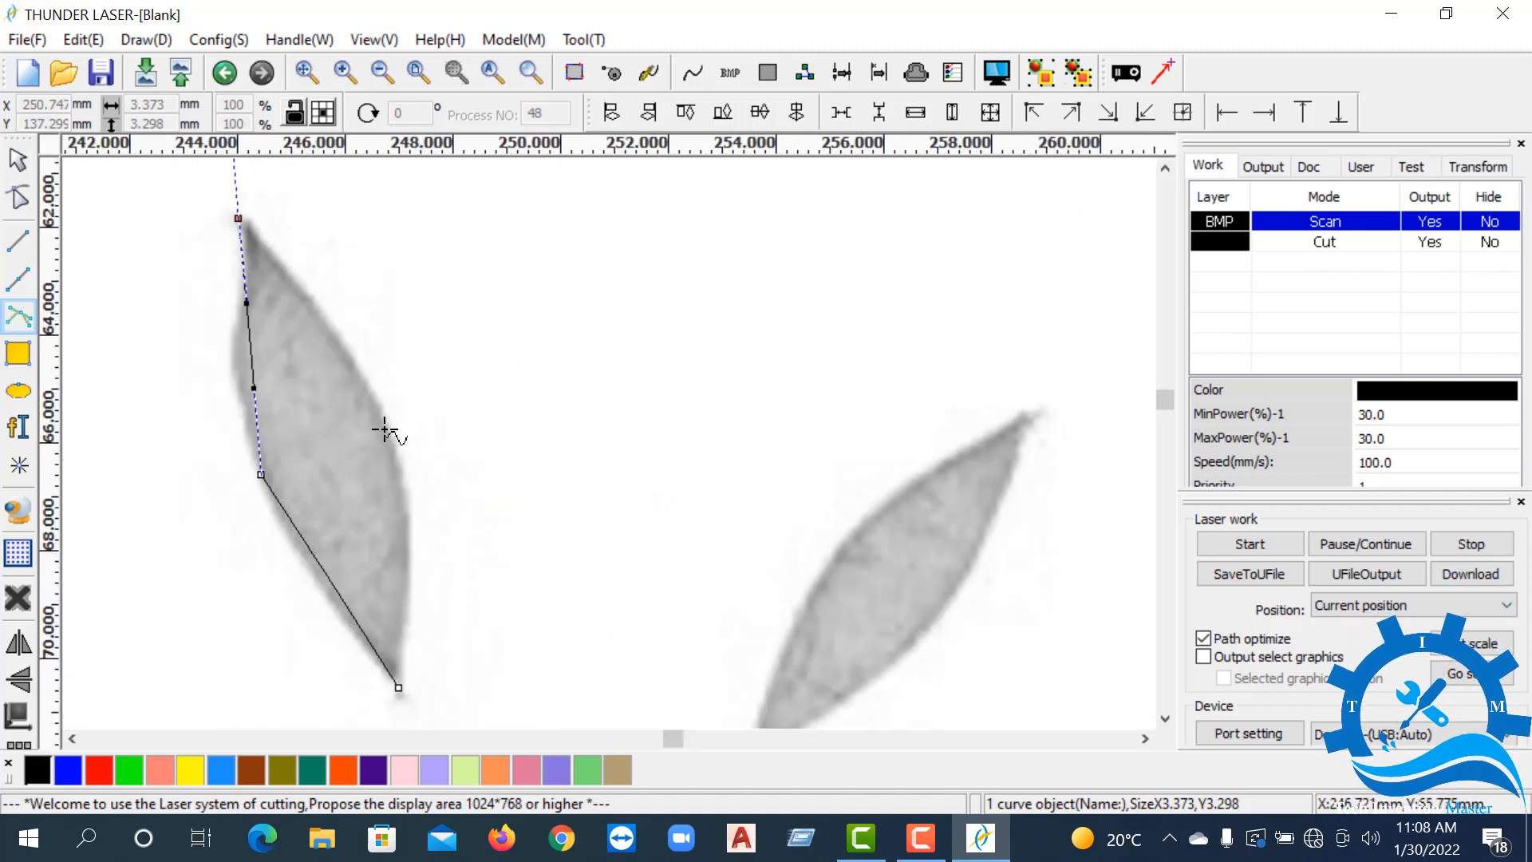
- Continue the petal outline down its right side and close it at the lower tip, about 3 mm wide and 8.7 mm high
left_click(378, 418)
scroll(386, 447, "down", 2)
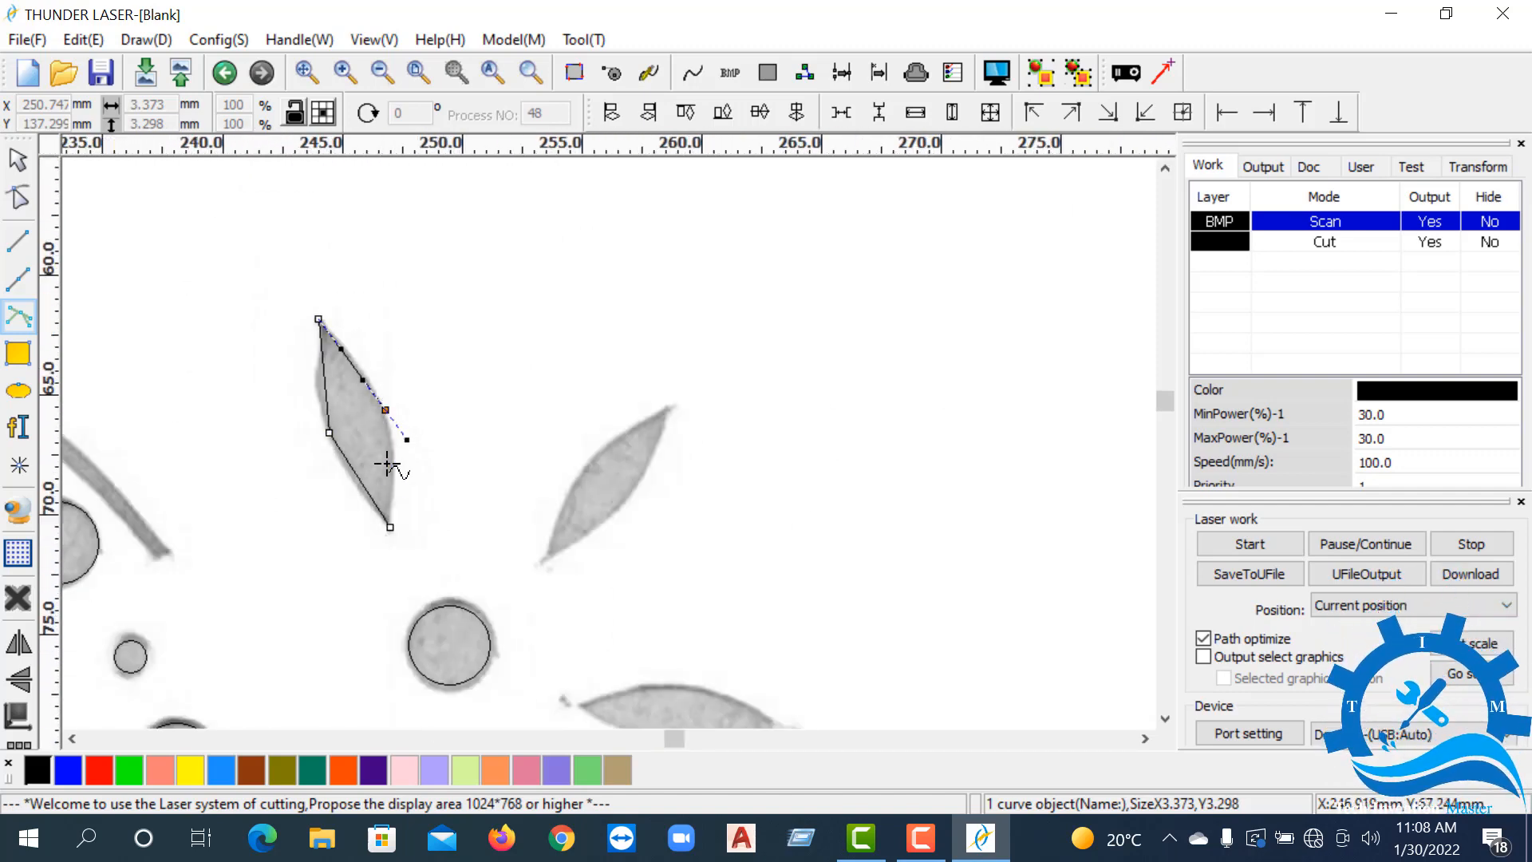
scroll(389, 529, "up", 1)
scroll(386, 528, "up", 1)
left_click(401, 513)
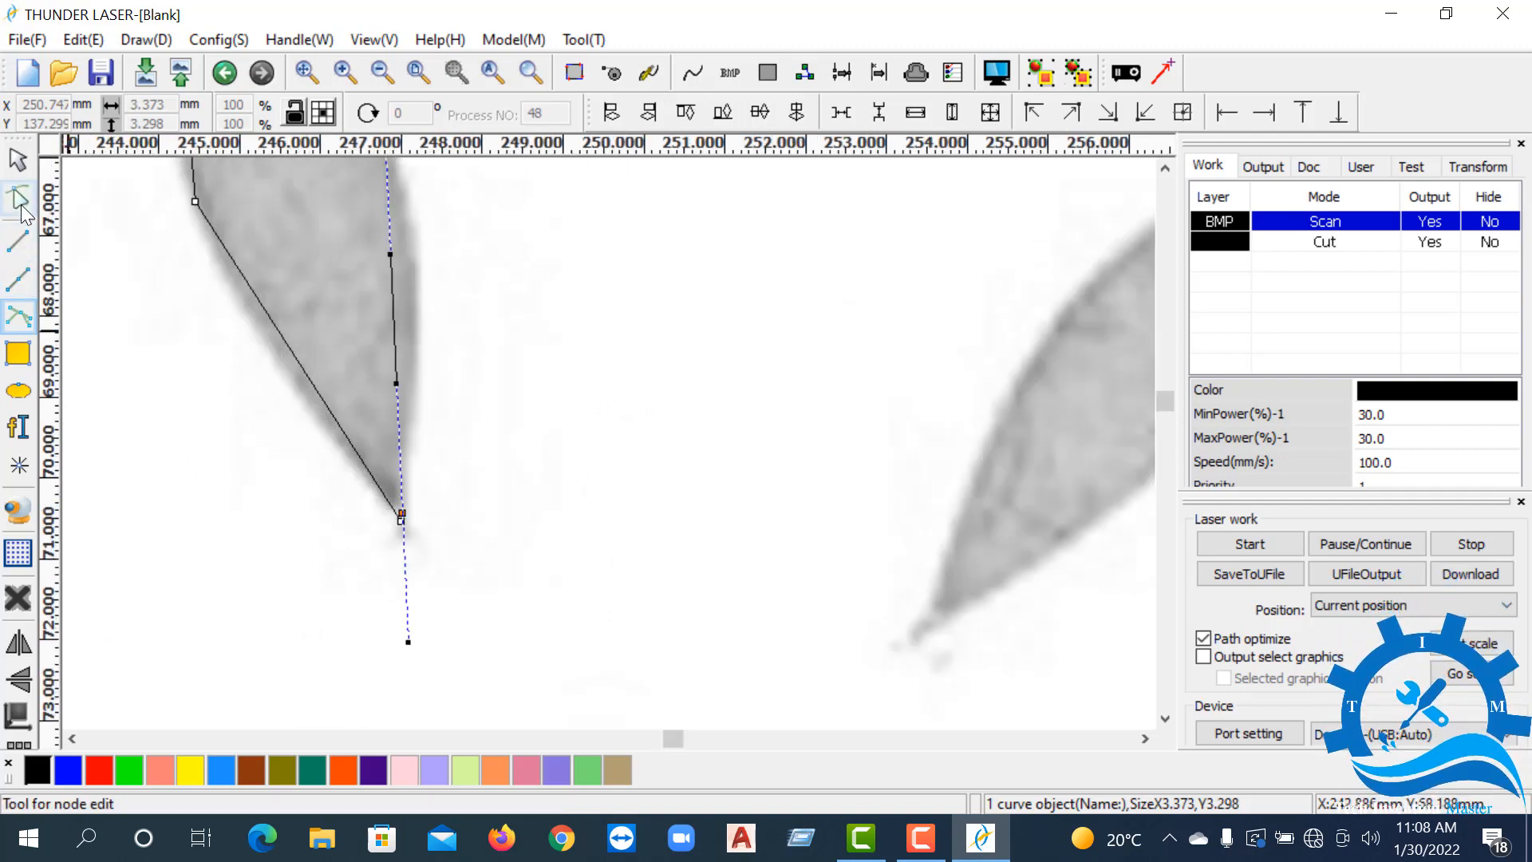
scroll(399, 522, "up", 3)
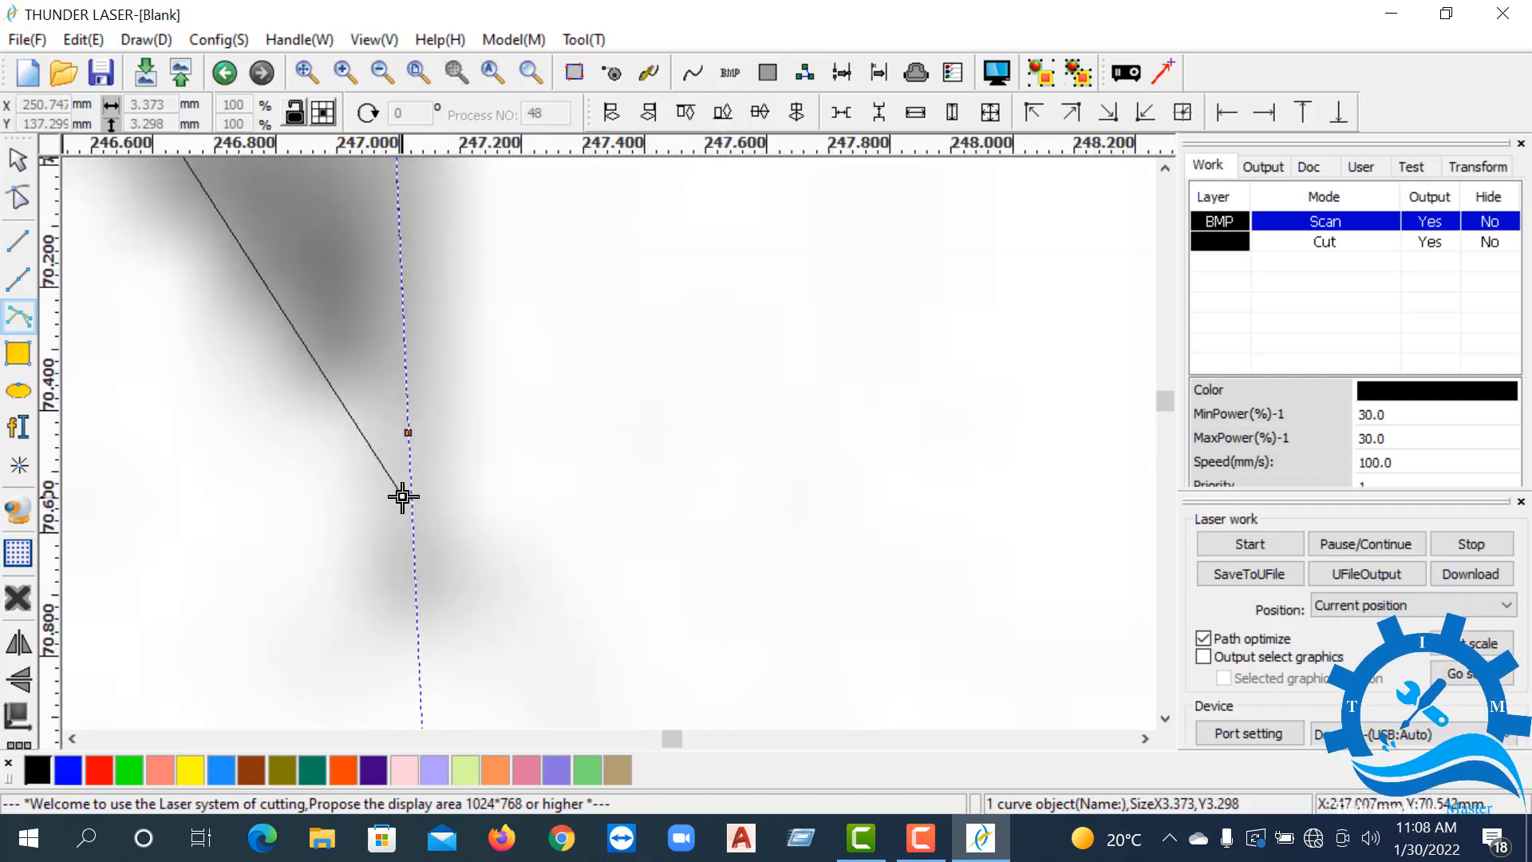
left_click(404, 498)
scroll(405, 537, "down", 4)
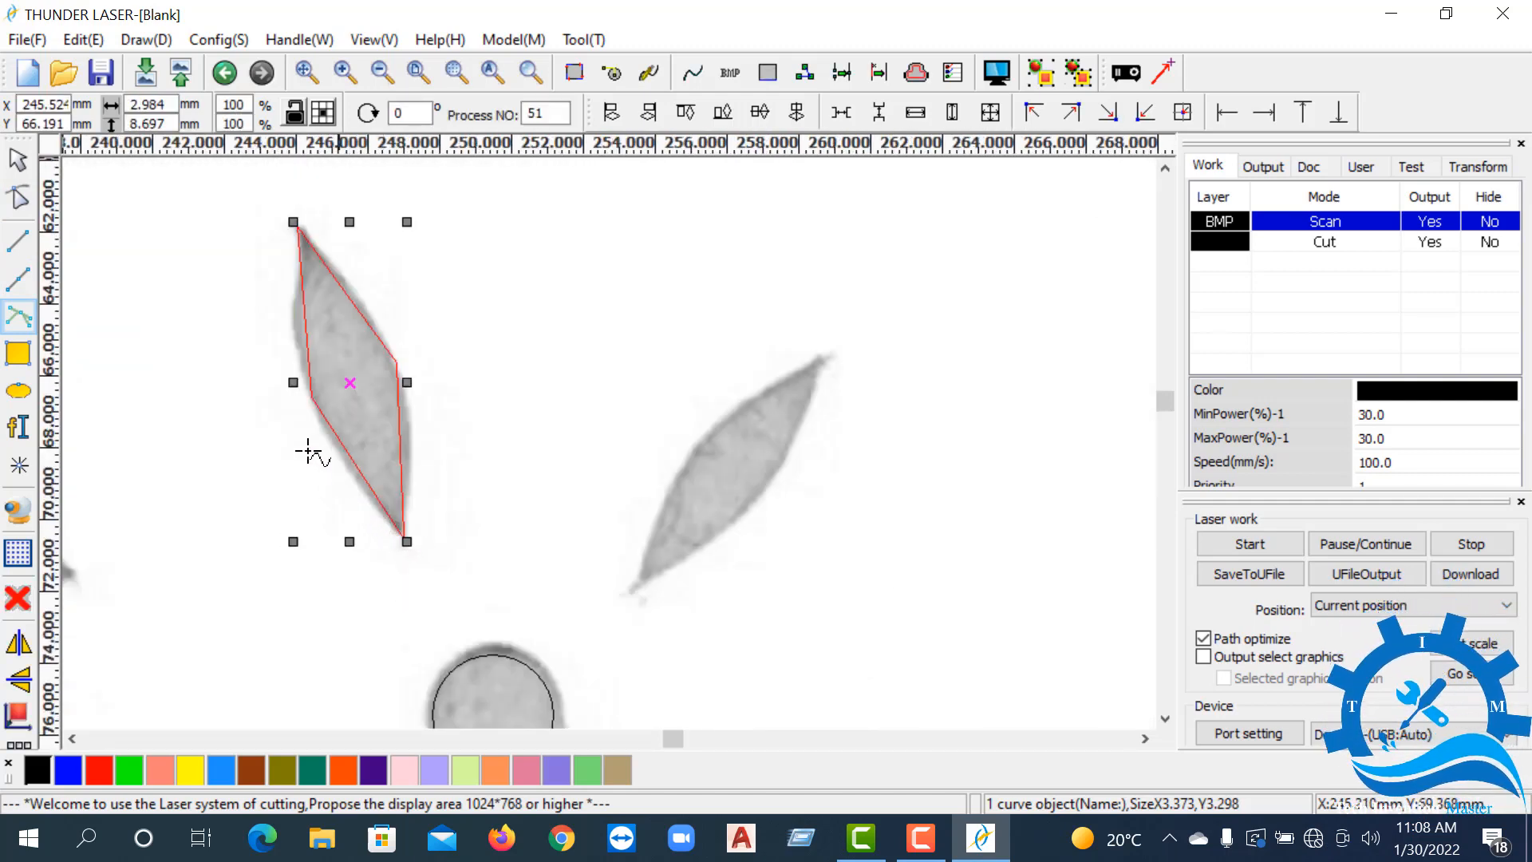
- Trace the remaining petals of all three flowers with closed four-sided Bezier outlines
scroll(638, 578, "up", 3)
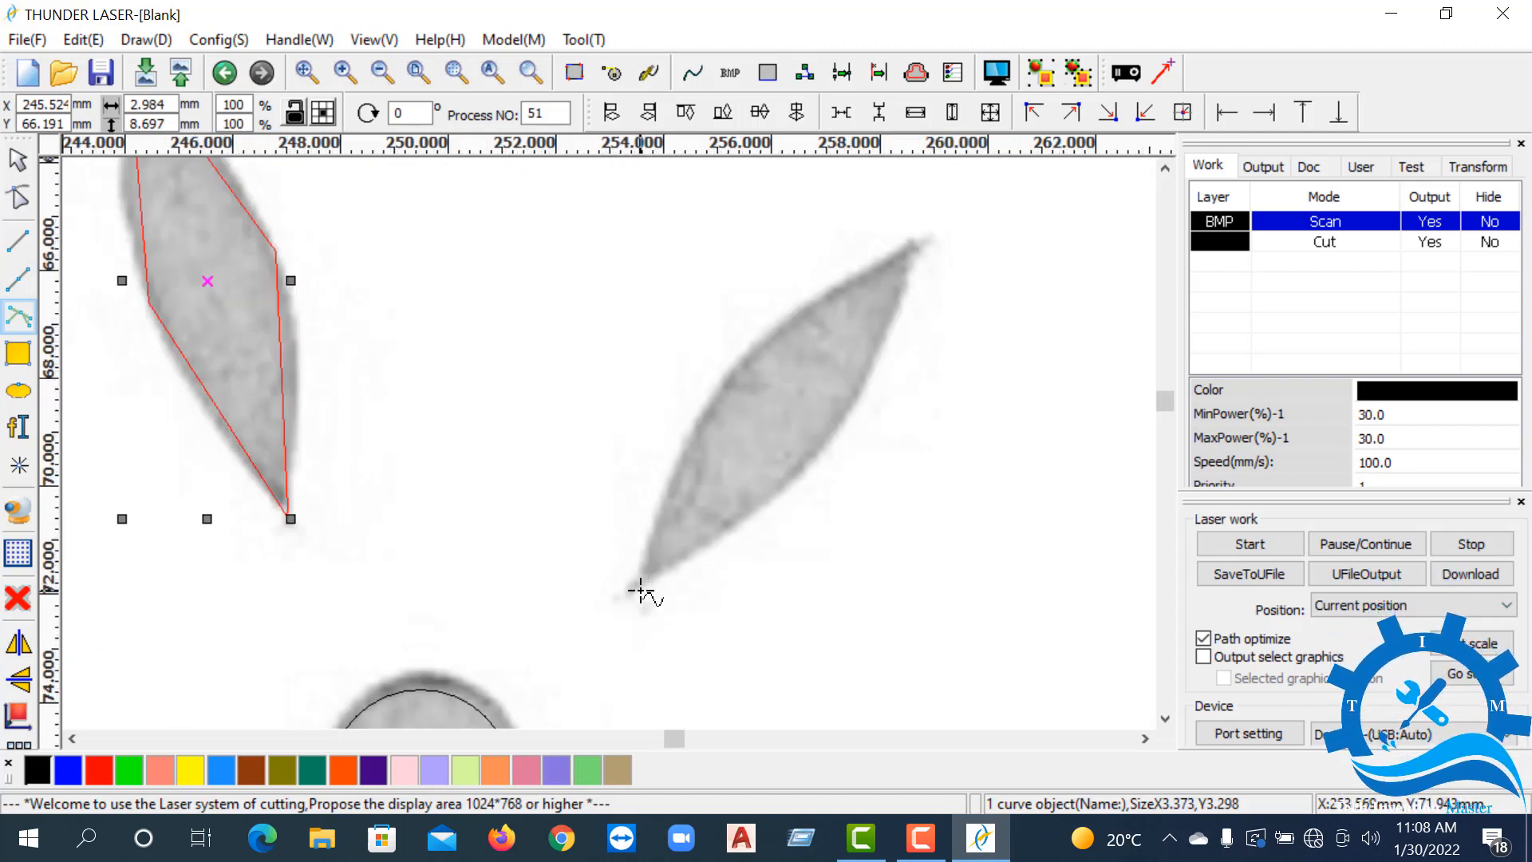
scroll(628, 580, "down", 3)
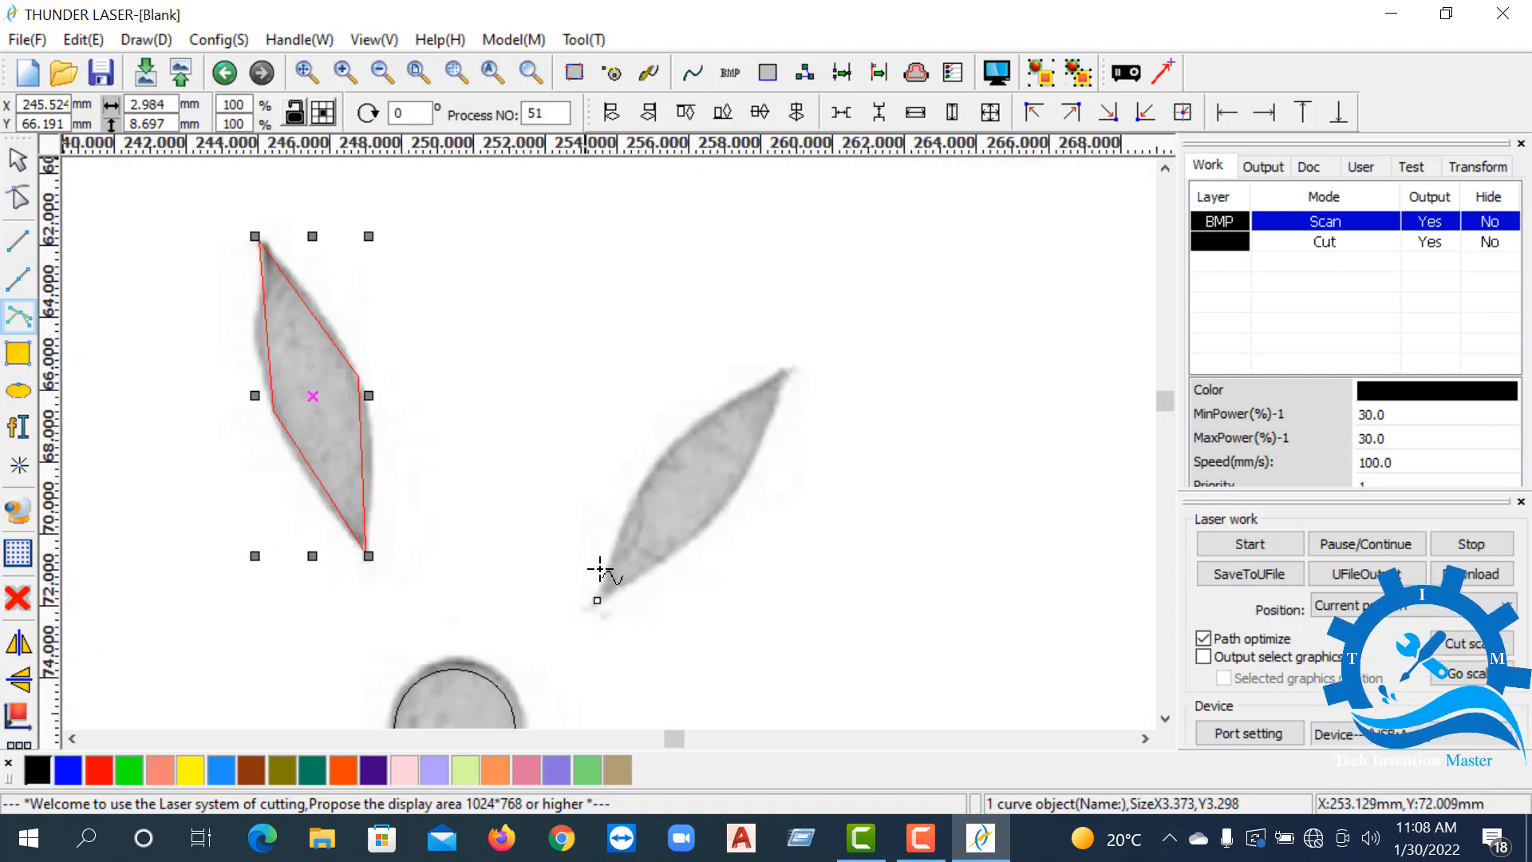
scroll(654, 451, "up", 3)
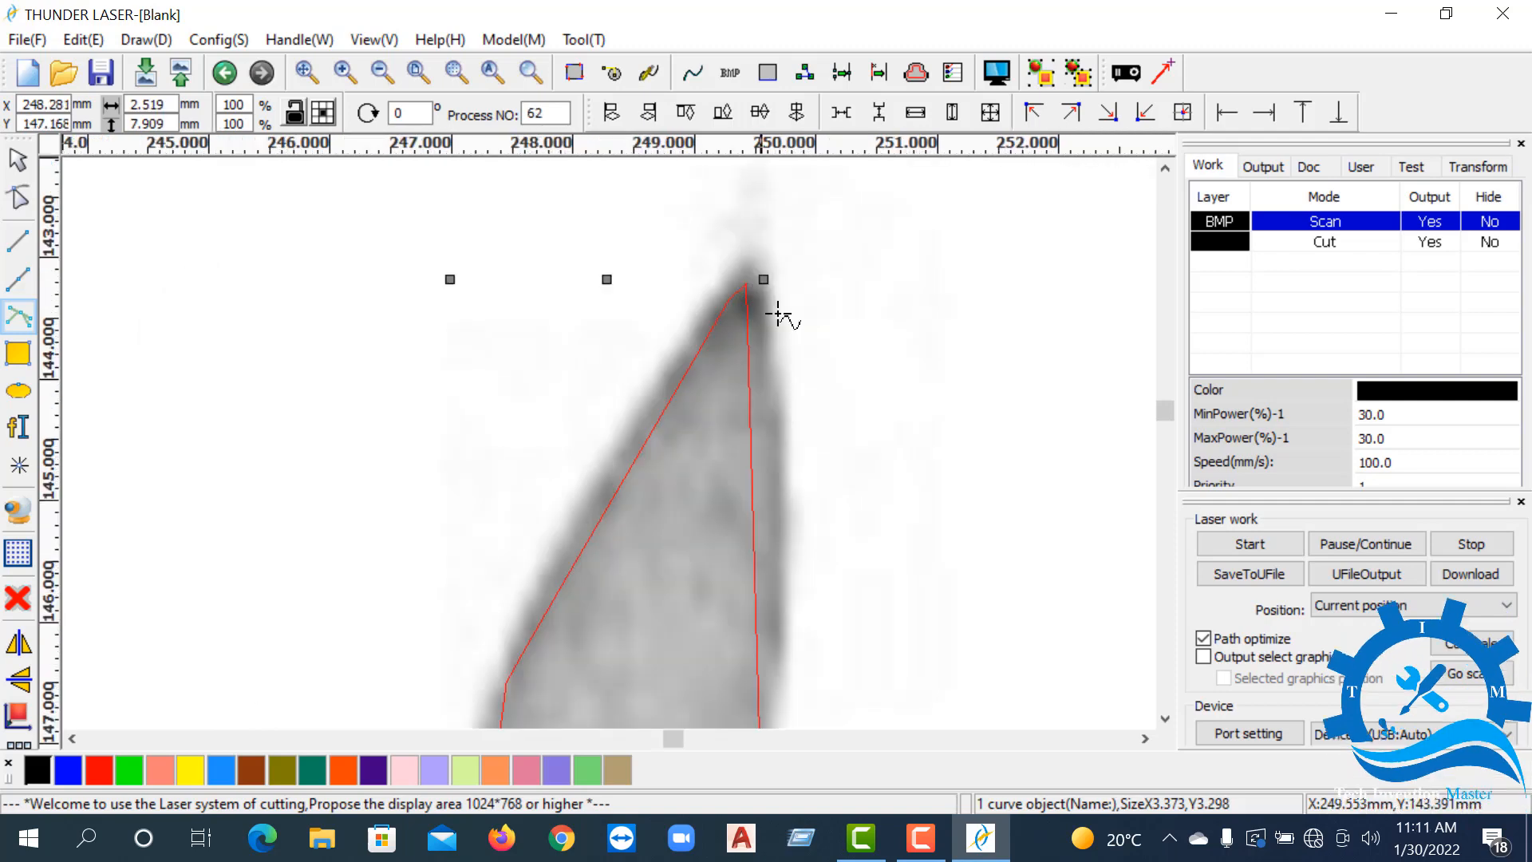
scroll(750, 367, "down", 3)
scroll(562, 520, "down", 3)
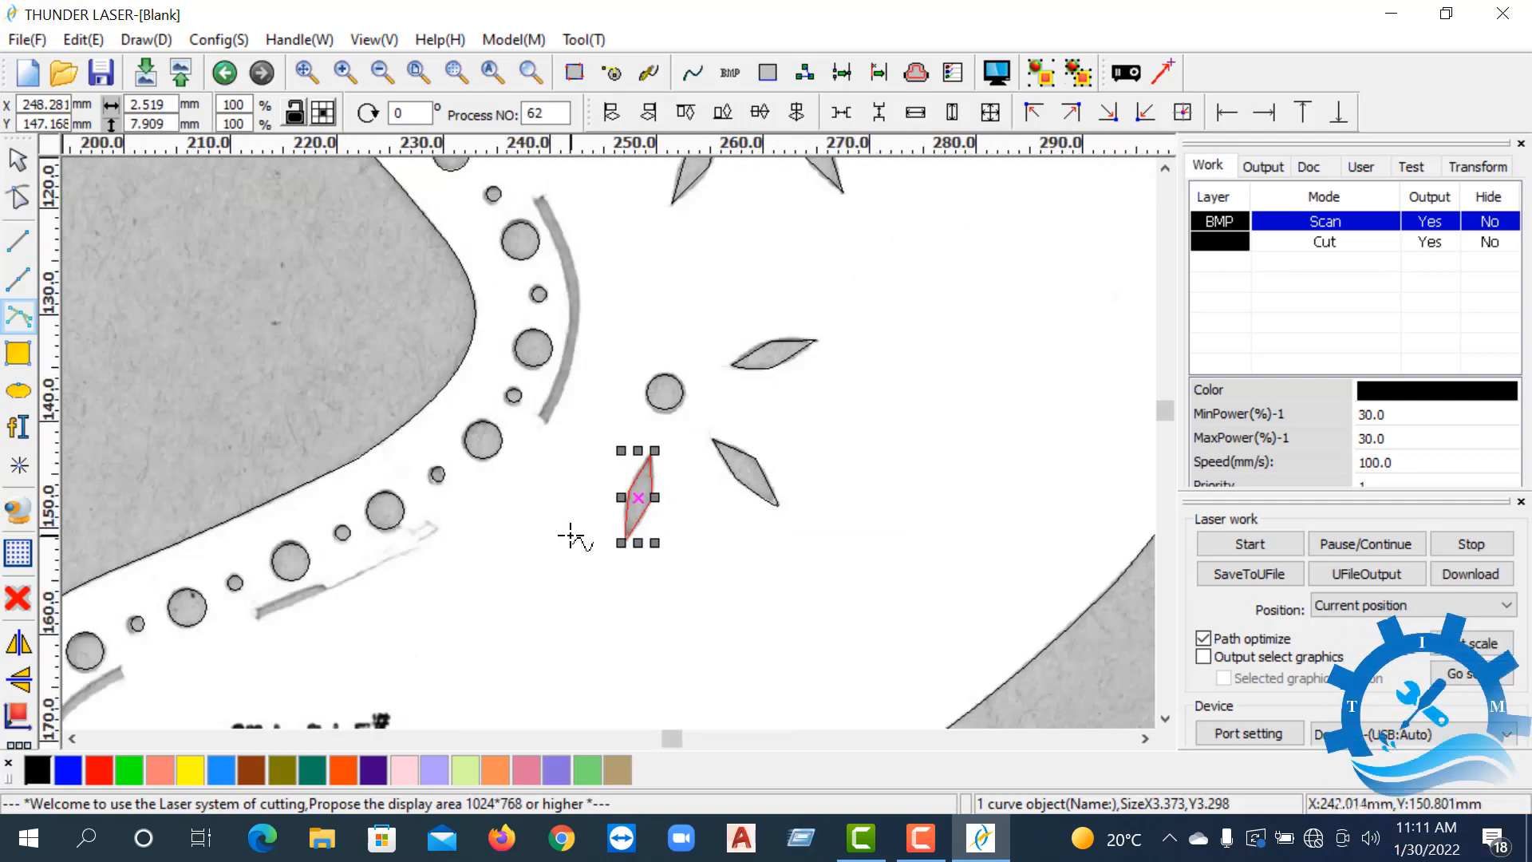
scroll(559, 519, "down", 2)
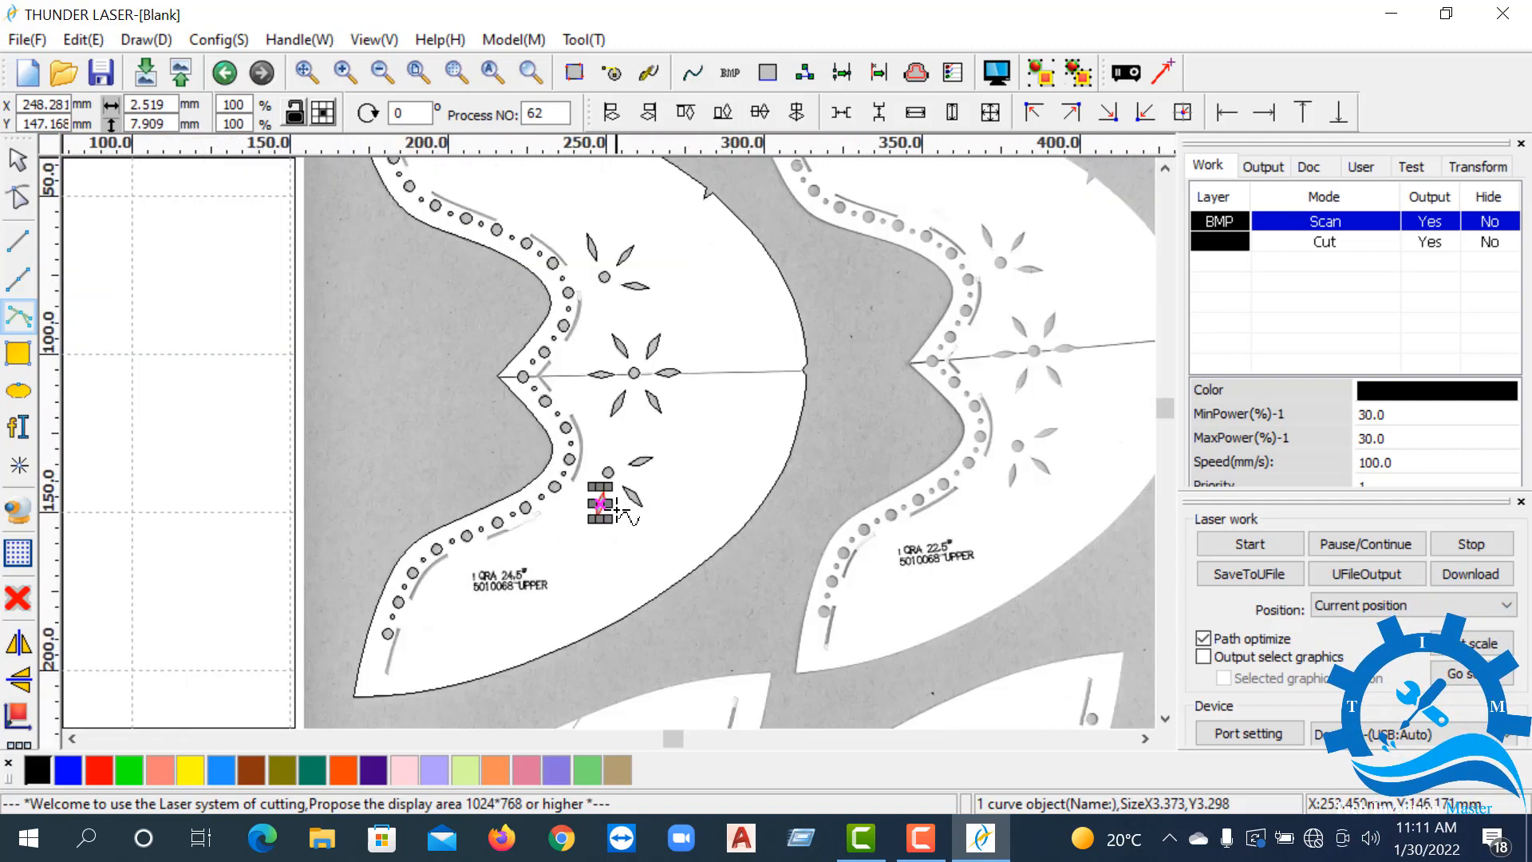
- Edit the nodes of the upper flower's left petal and bend its upper right edge outward from the right corner node
scroll(594, 344, "up", 3)
scroll(595, 344, "up", 4)
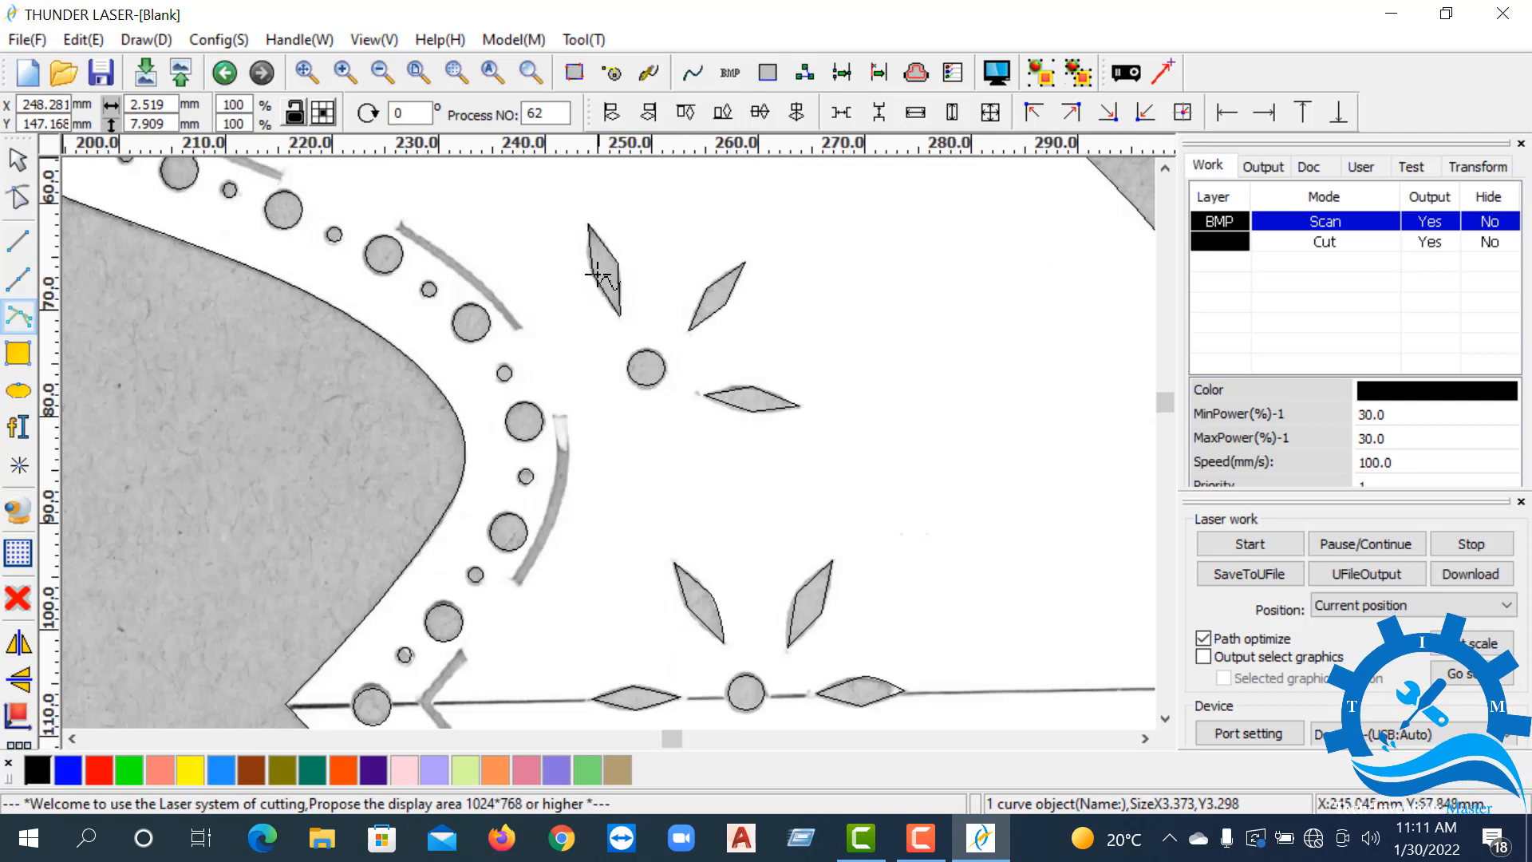
left_click(18, 319)
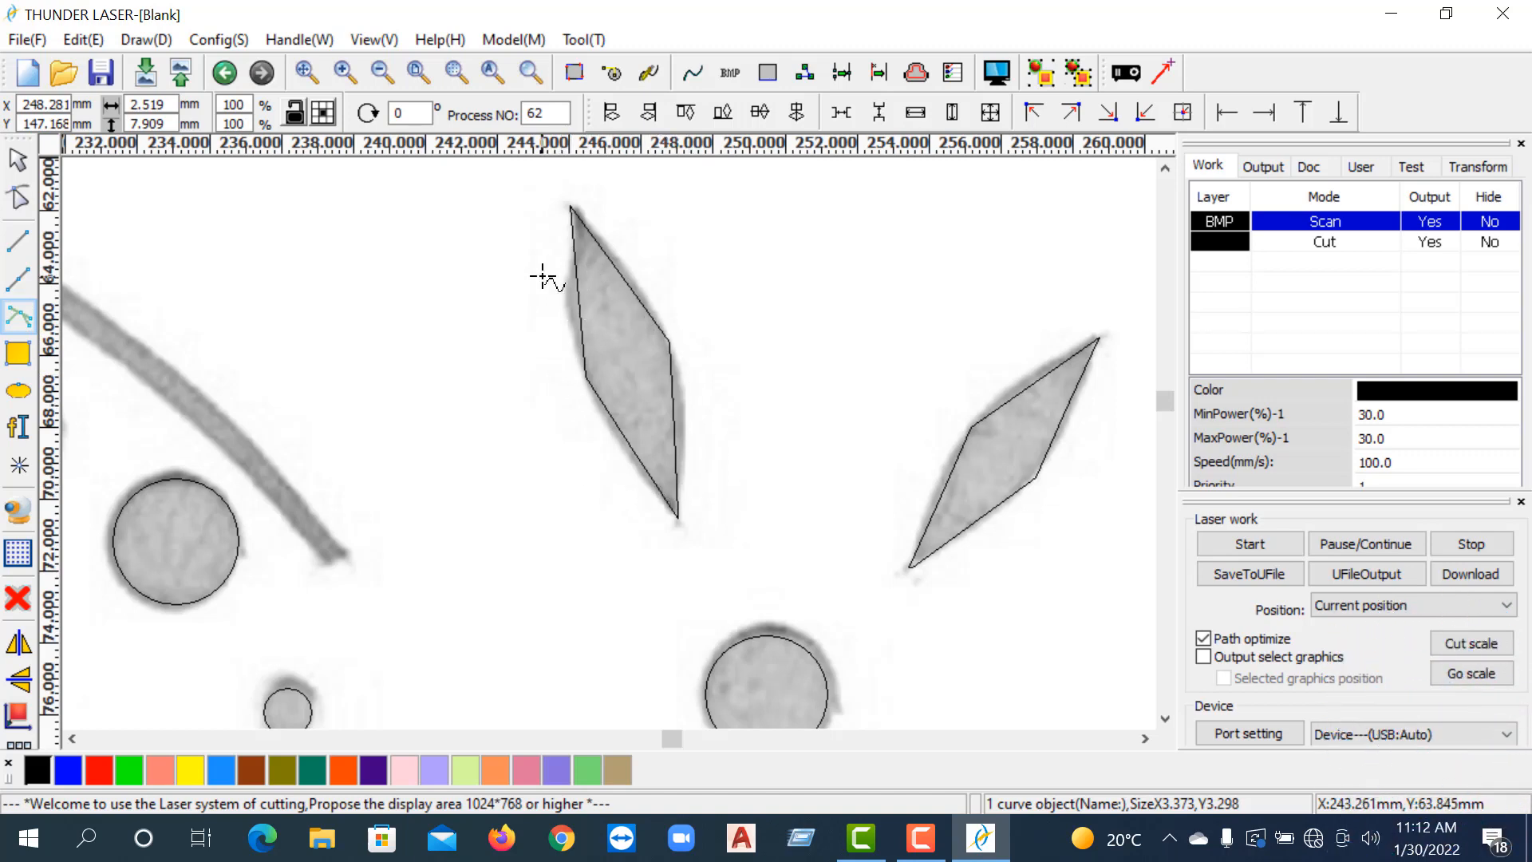
left_click(20, 204)
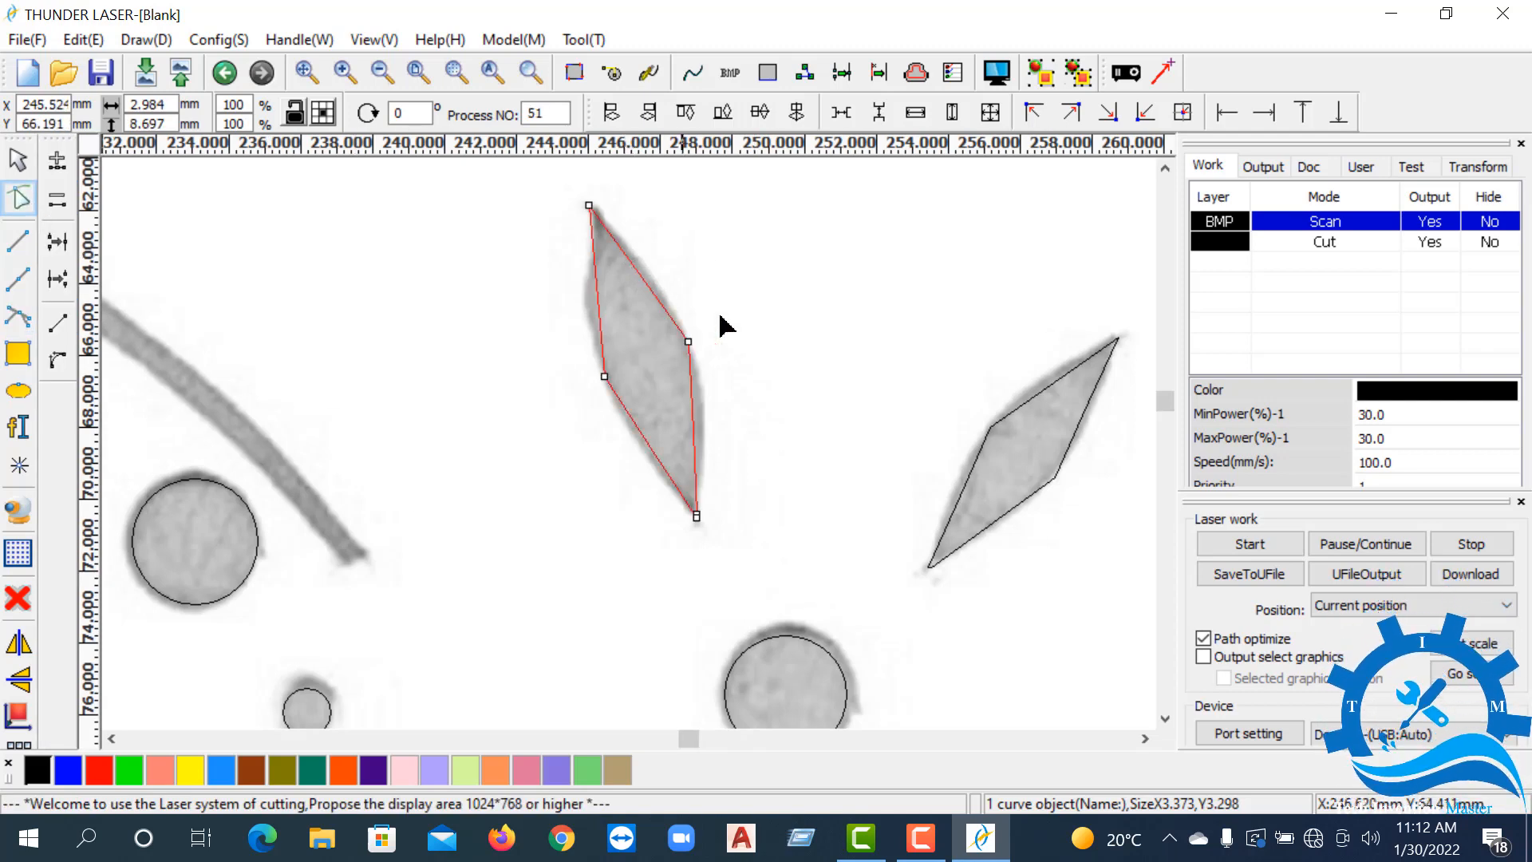
scroll(667, 325, "up", 3)
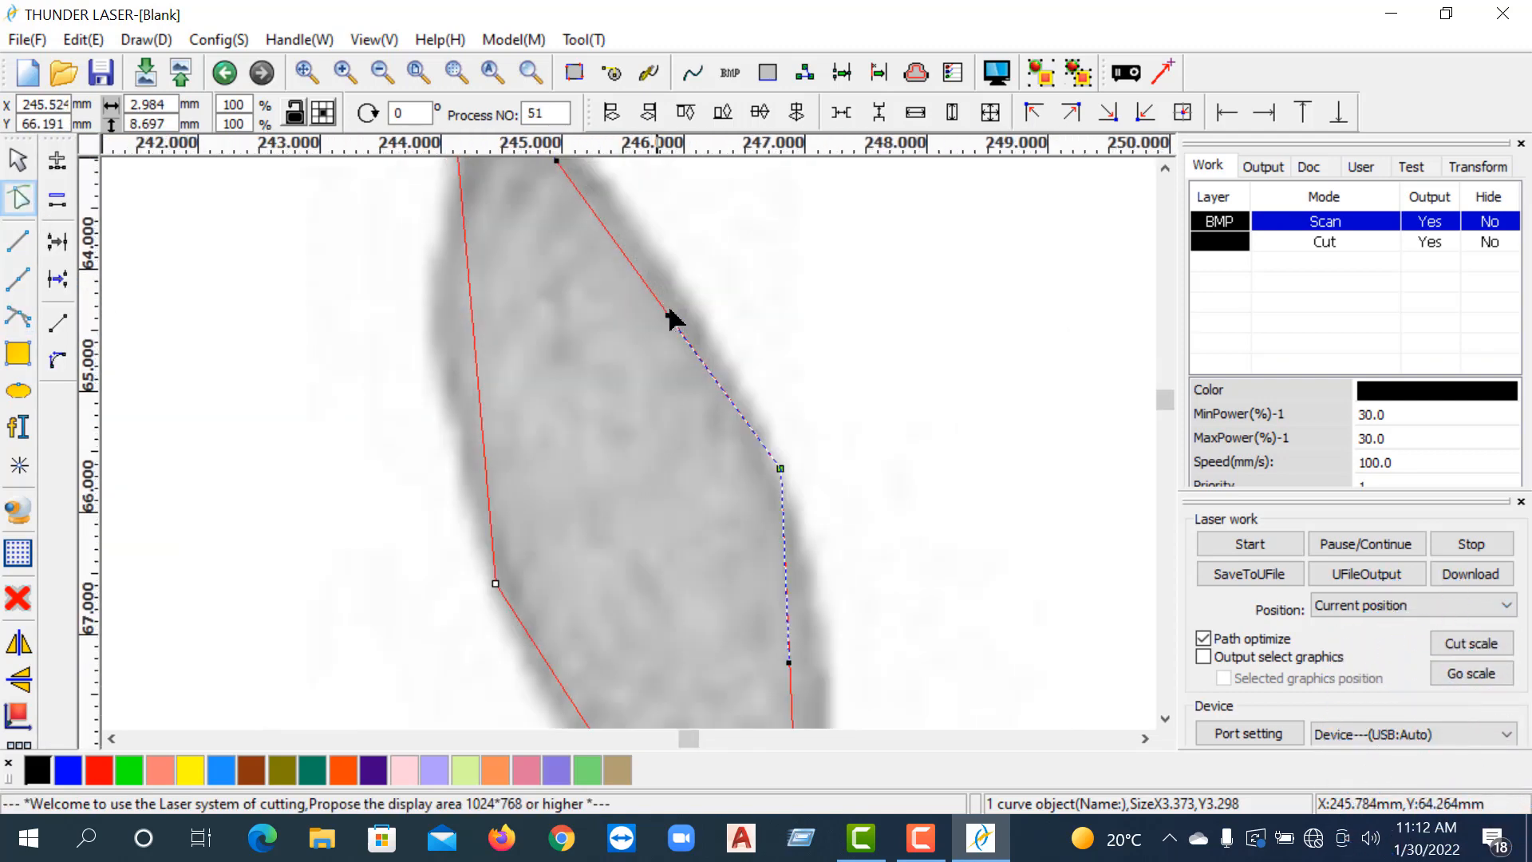
left_click(781, 468)
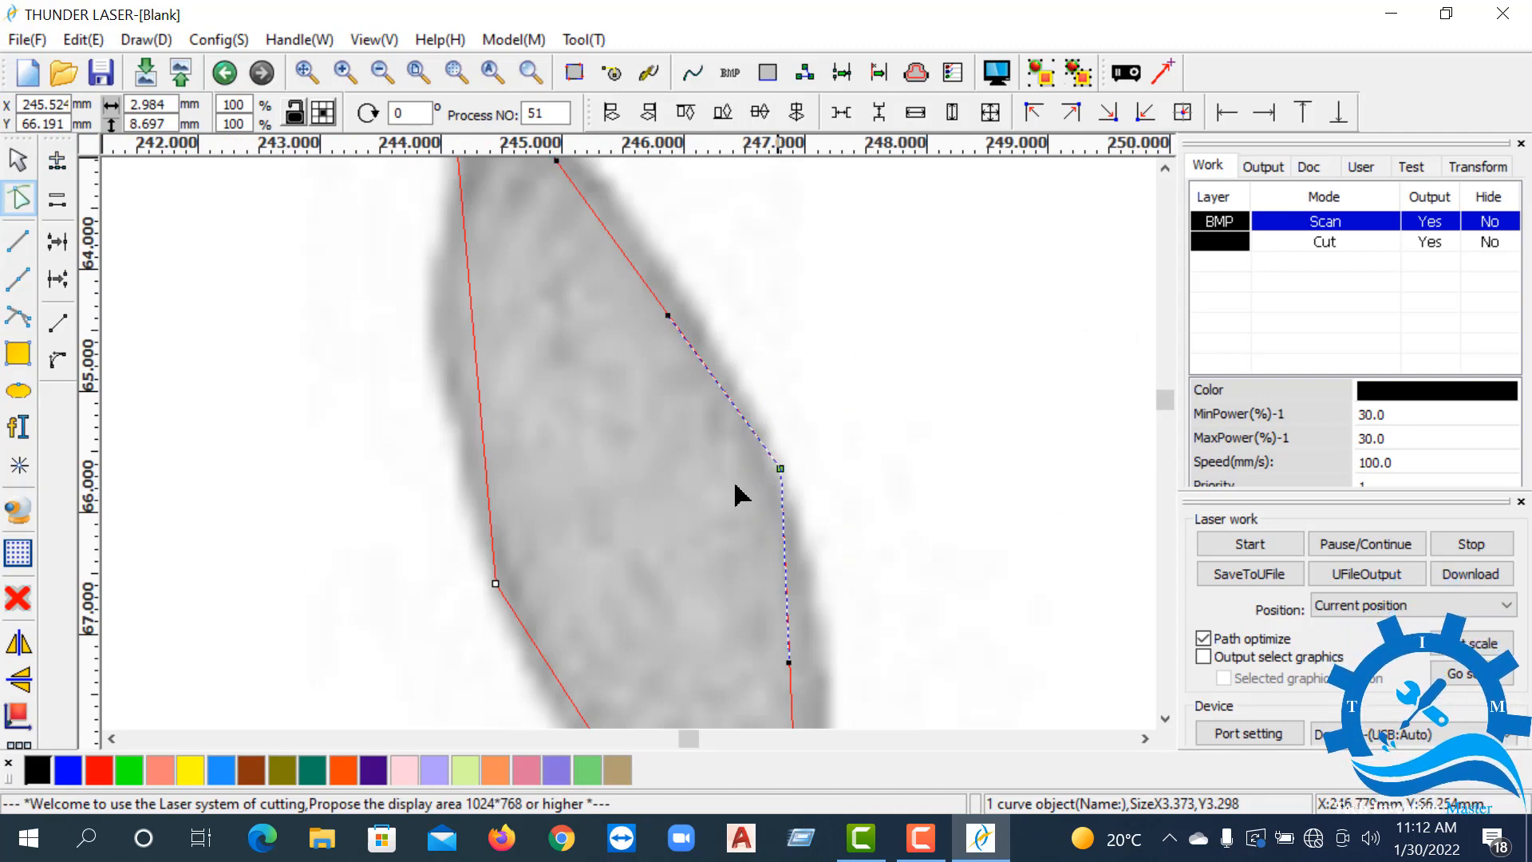
left_click_drag(667, 315, 701, 296)
scroll(710, 431, "down", 2)
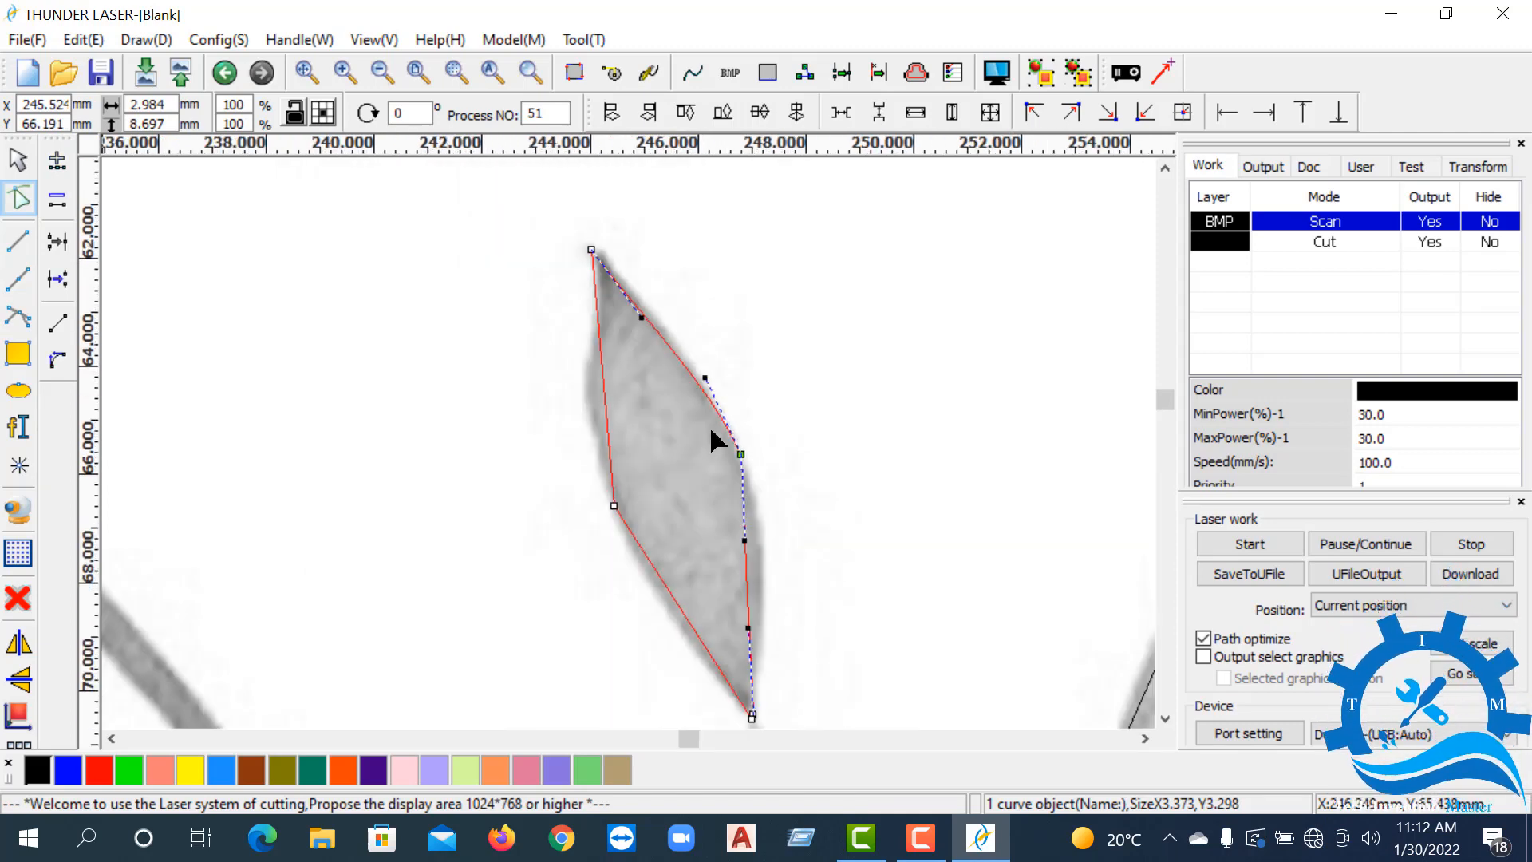
- Adjust the curve handle at the petal's upper tip so the upper right edge follows the scanned shape
scroll(646, 322, "up", 3)
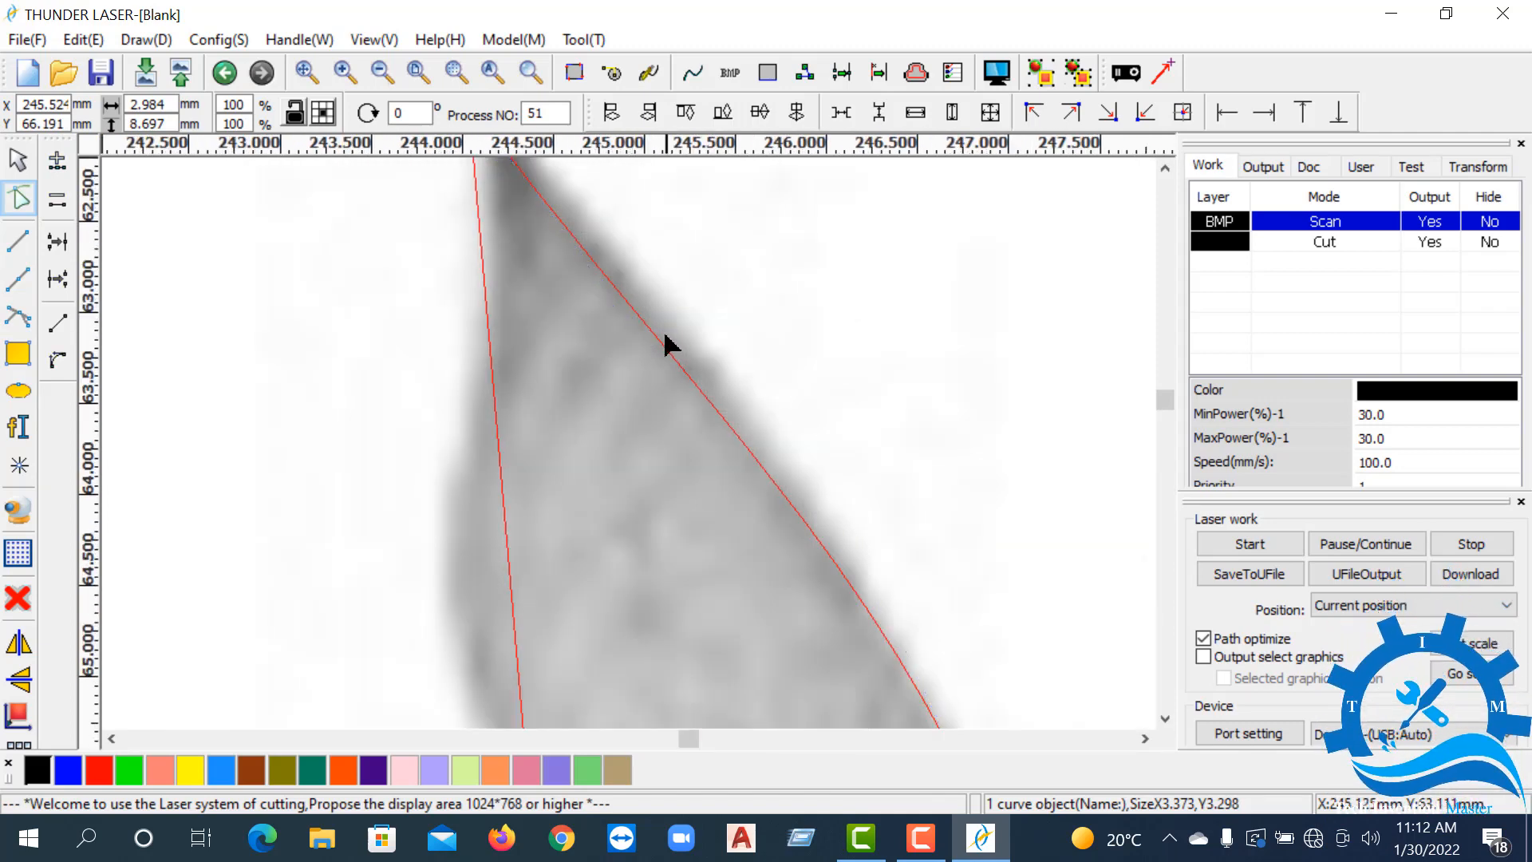
scroll(667, 345, "down", 3)
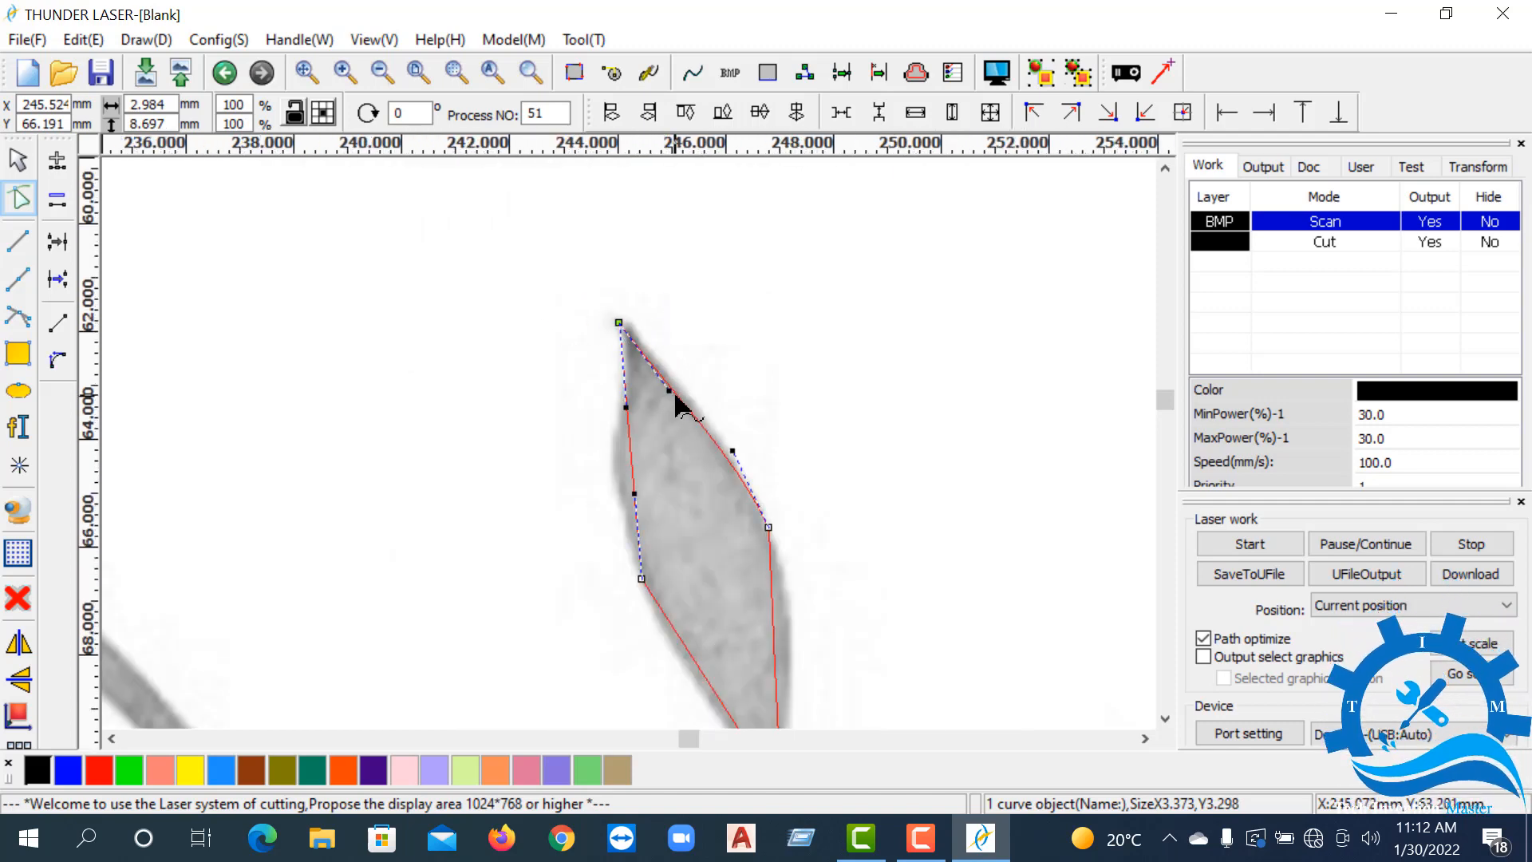
scroll(674, 394, "up", 2)
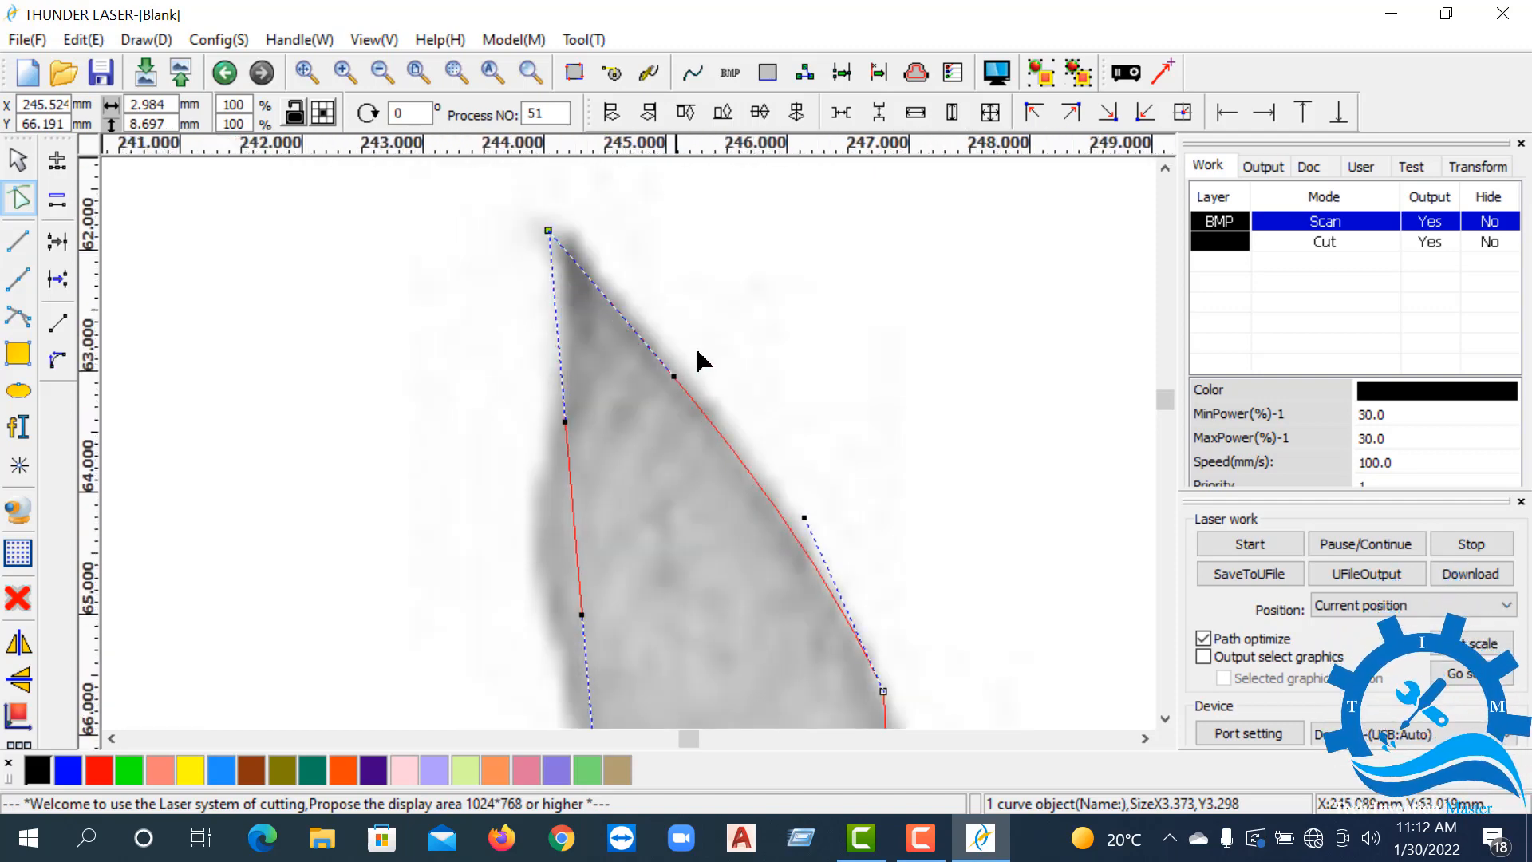
scroll(722, 310, "down", 3)
scroll(762, 397, "up", 1)
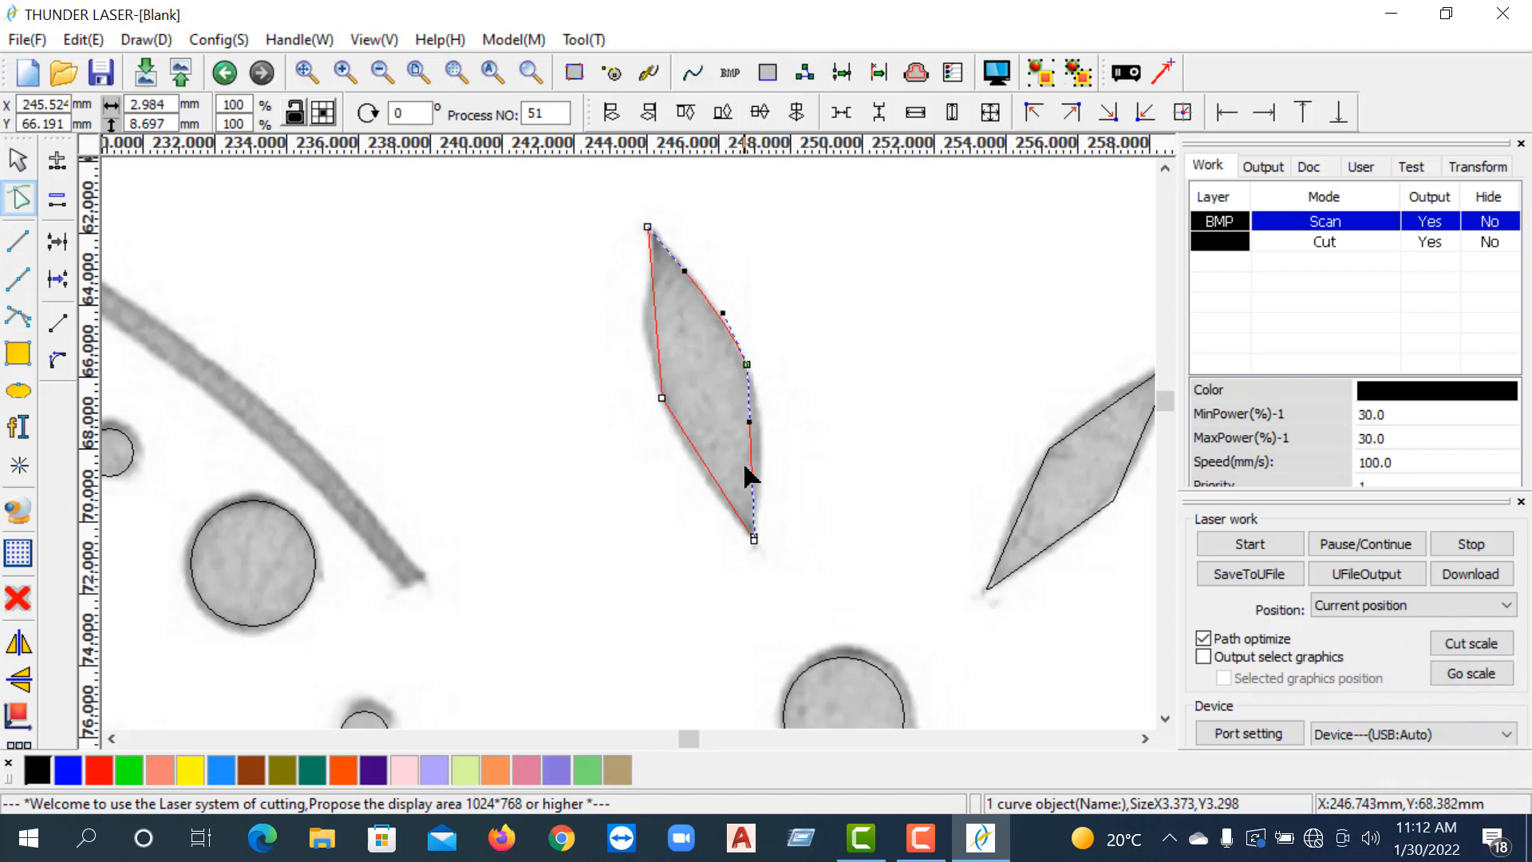
- Bend the petal's lower right edge outward with both of its curve handles to match the scan
scroll(747, 480, "up", 3)
left_click_drag(751, 280, 834, 315)
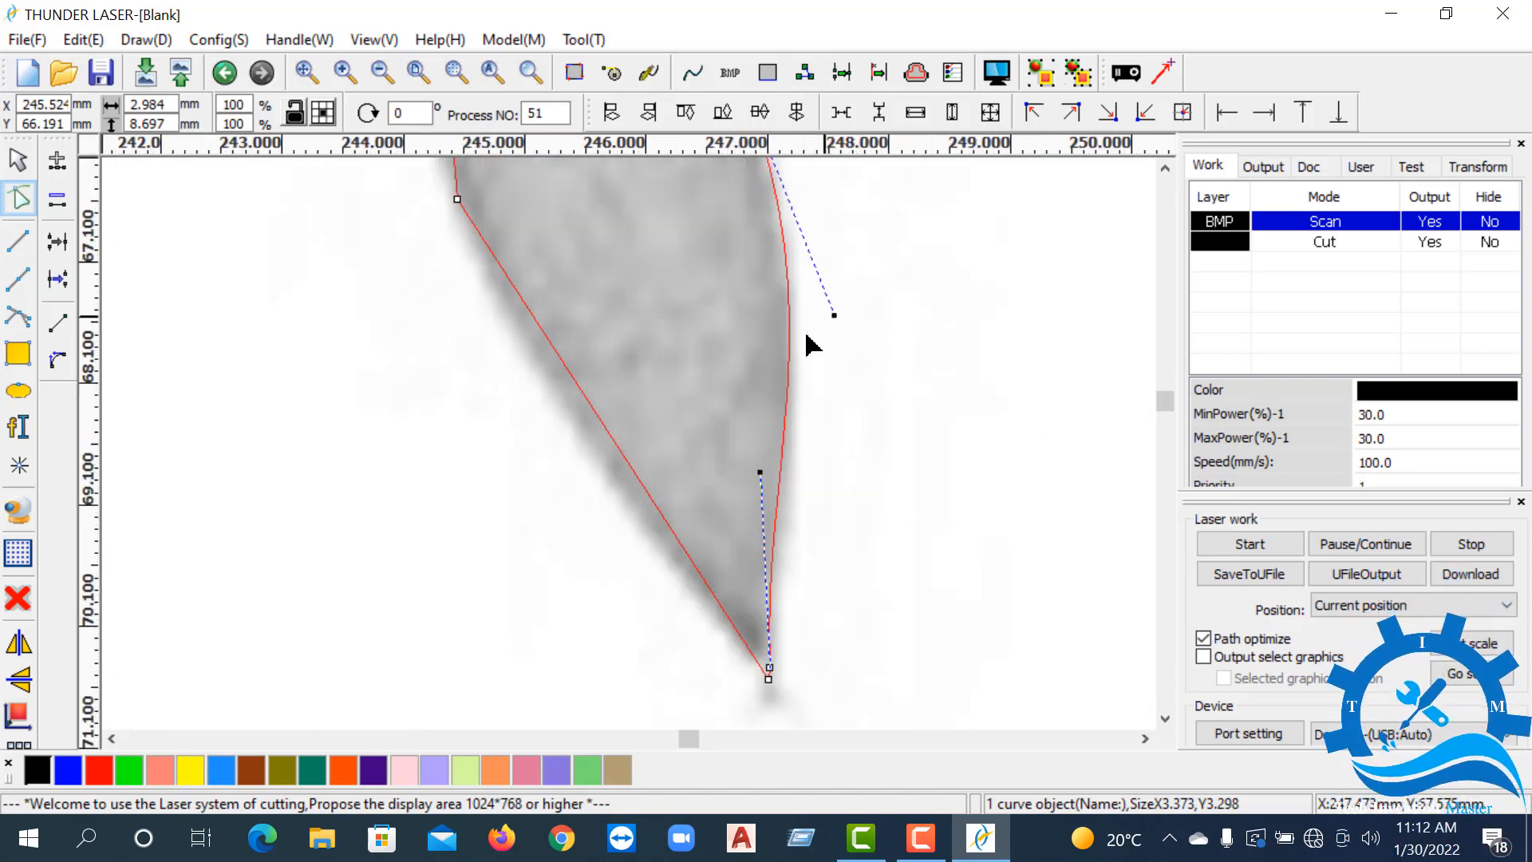
left_click_drag(786, 509, 814, 506)
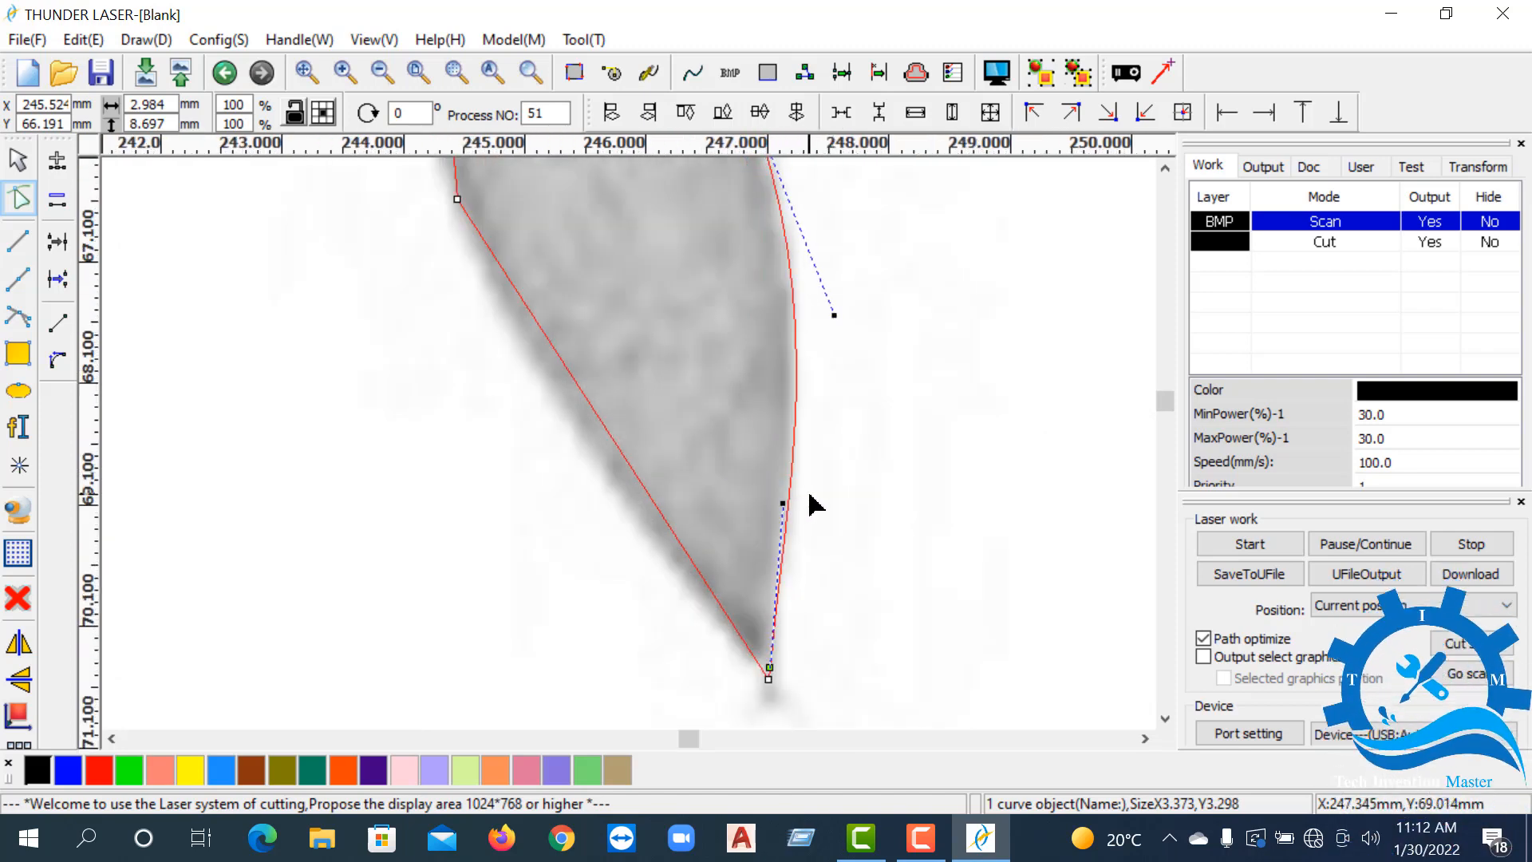
scroll(798, 511, "down", 3)
- Bend the petal's lower left edge outward with its curve handles to match the scan
scroll(696, 475, "up", 4)
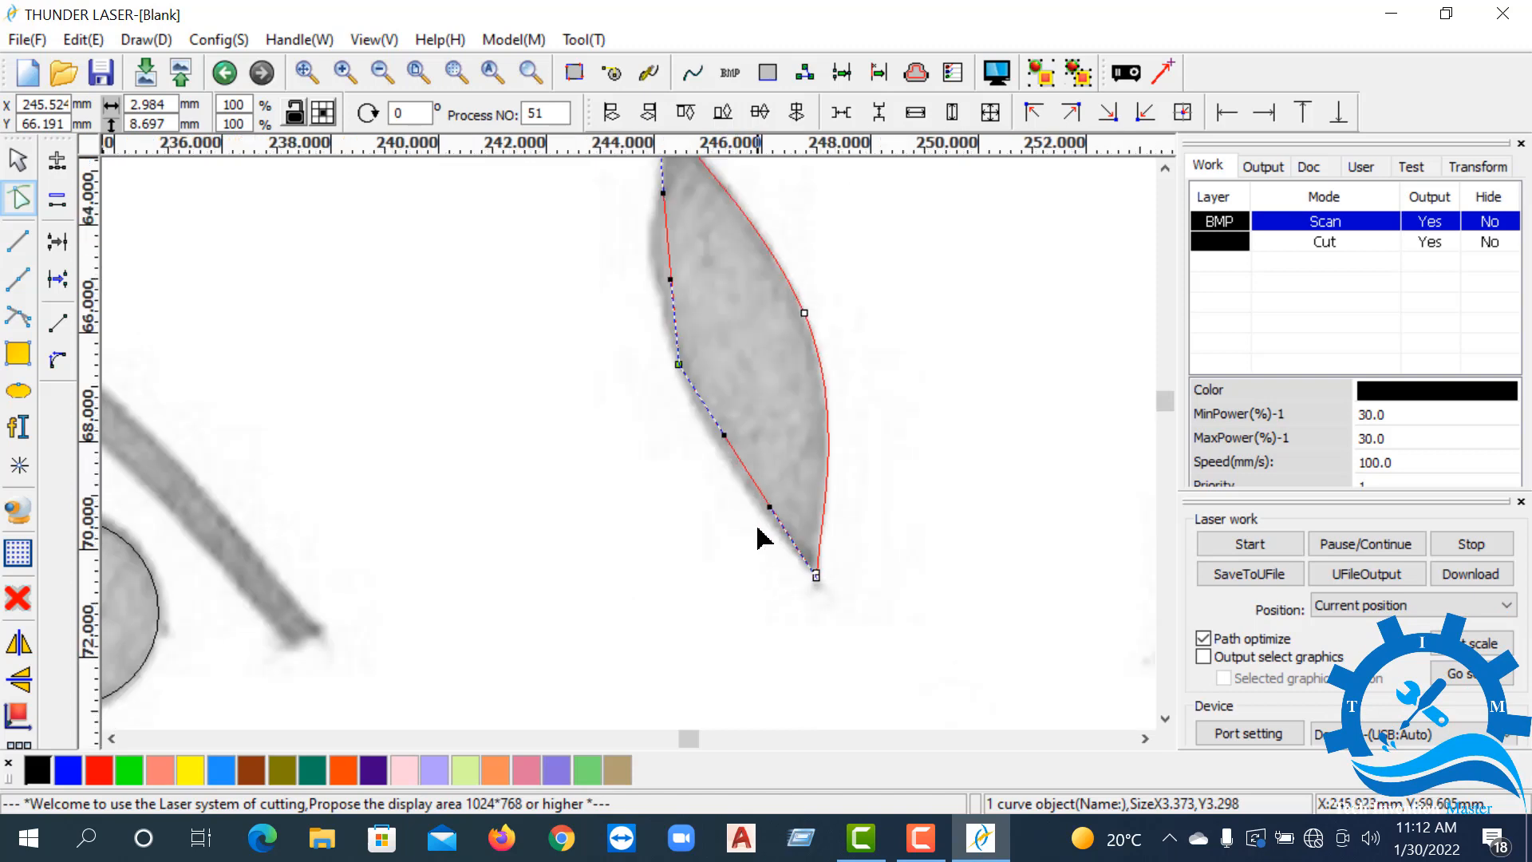
left_click_drag(798, 461, 782, 499)
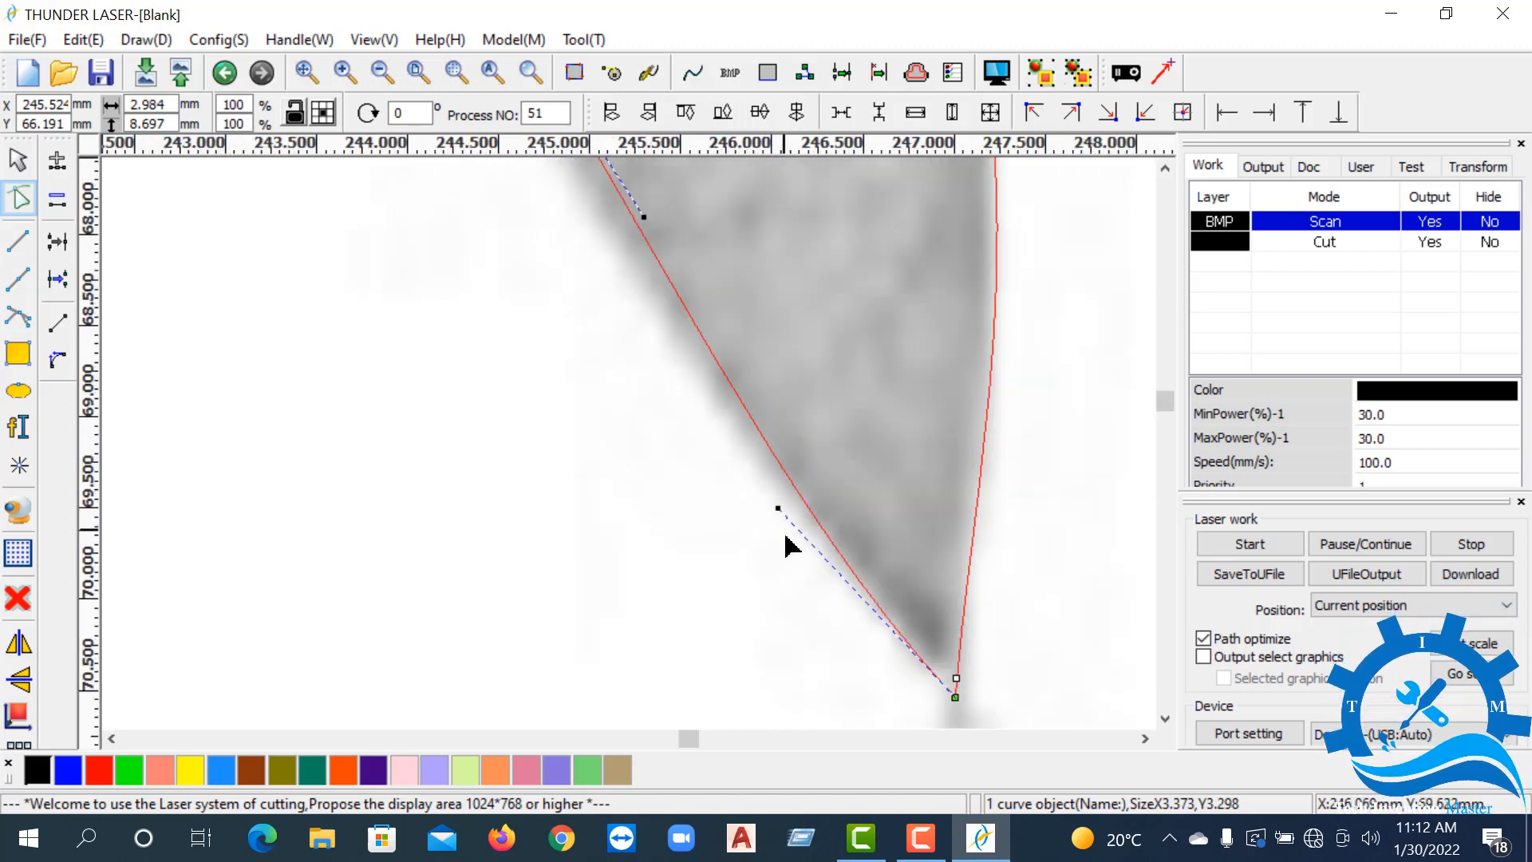
scroll(786, 536, "down", 2)
scroll(705, 387, "up", 2)
left_click_drag(749, 409, 714, 451)
scroll(742, 564, "down", 4)
- Bend the petal's upper left edge outward from the left corner node and the upper tip
scroll(722, 390, "up", 3)
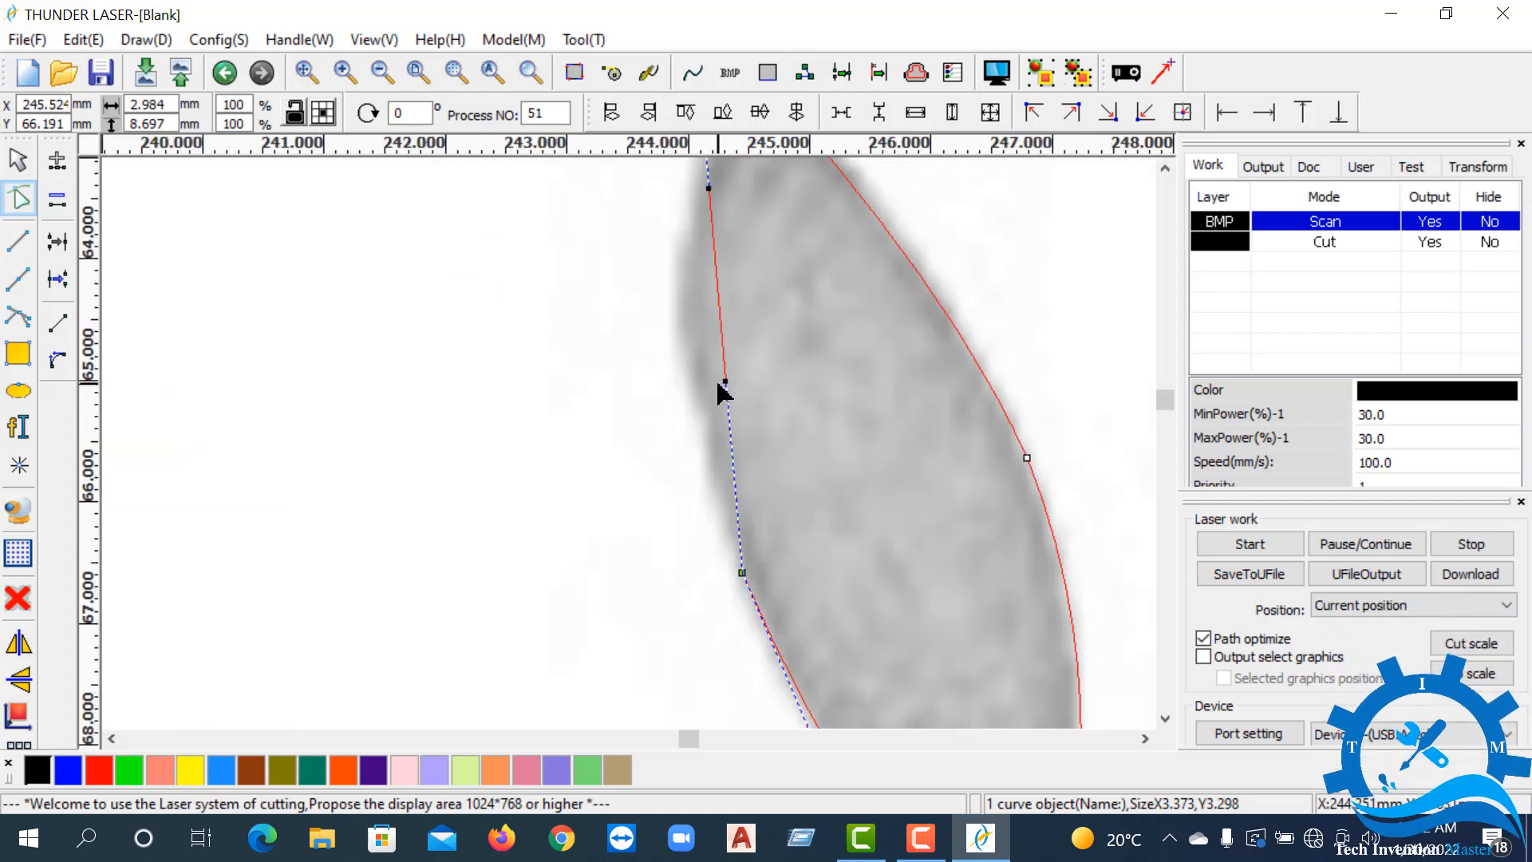
scroll(693, 471, "down", 3)
scroll(691, 438, "up", 3)
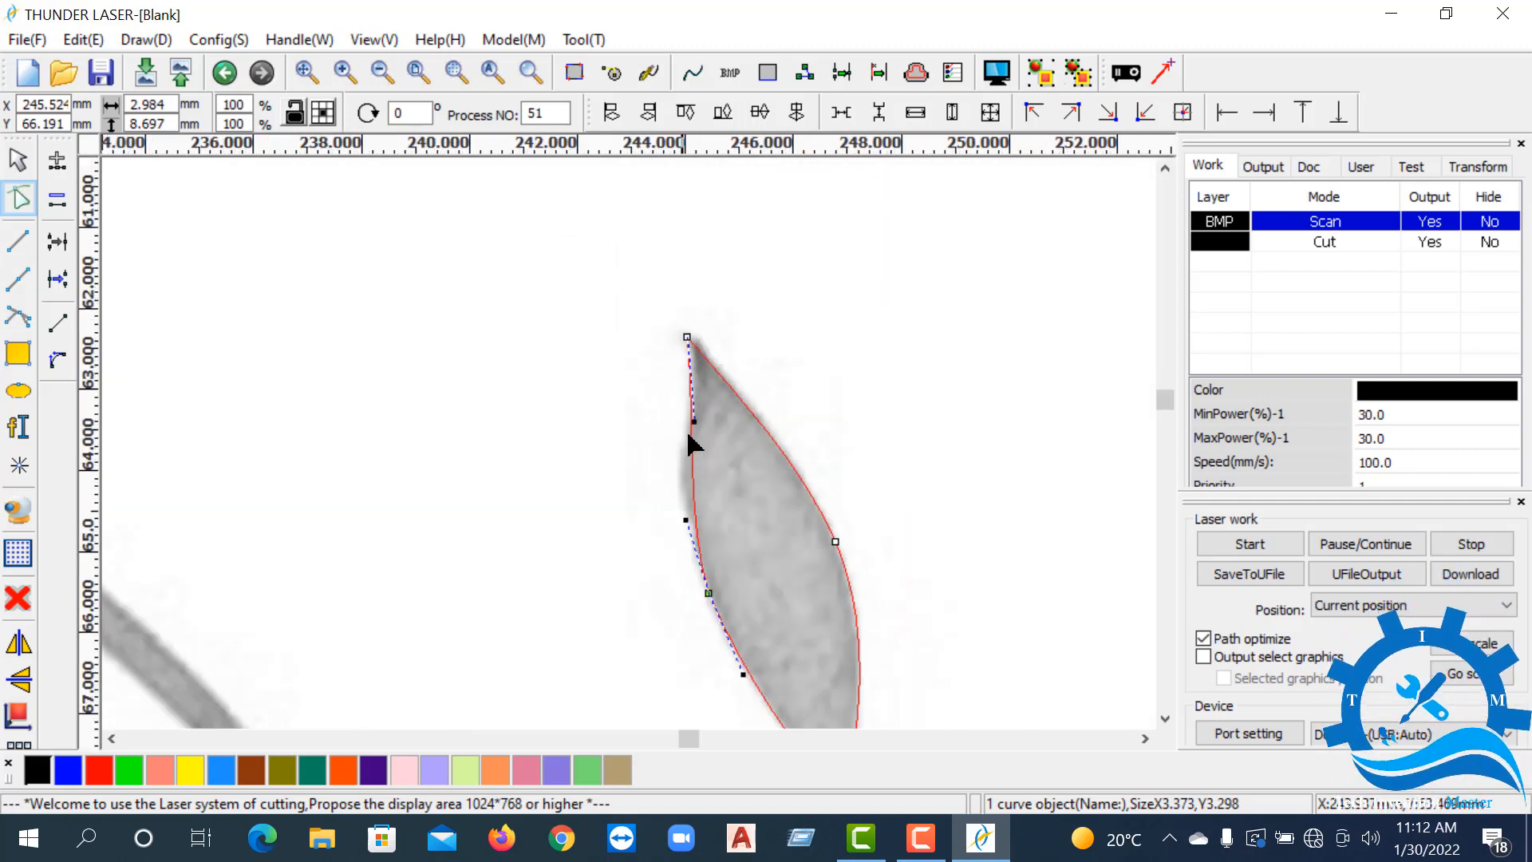
scroll(547, 291, "down", 5)
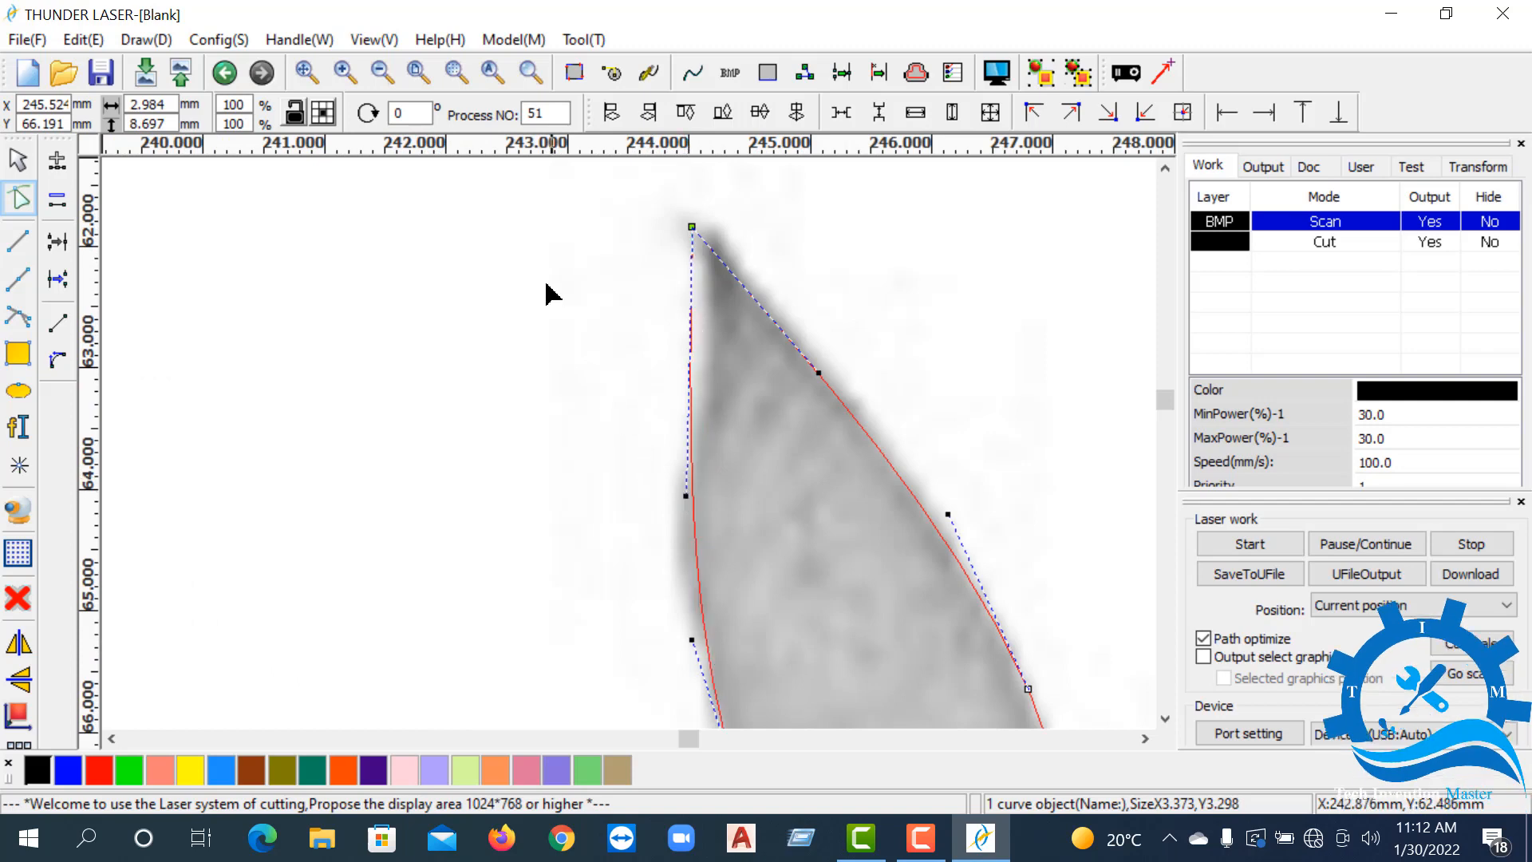
- Edit the nodes of the upper flower's upper right petal and bend its lower left edge outward along the scan
scroll(680, 370, "up", 3)
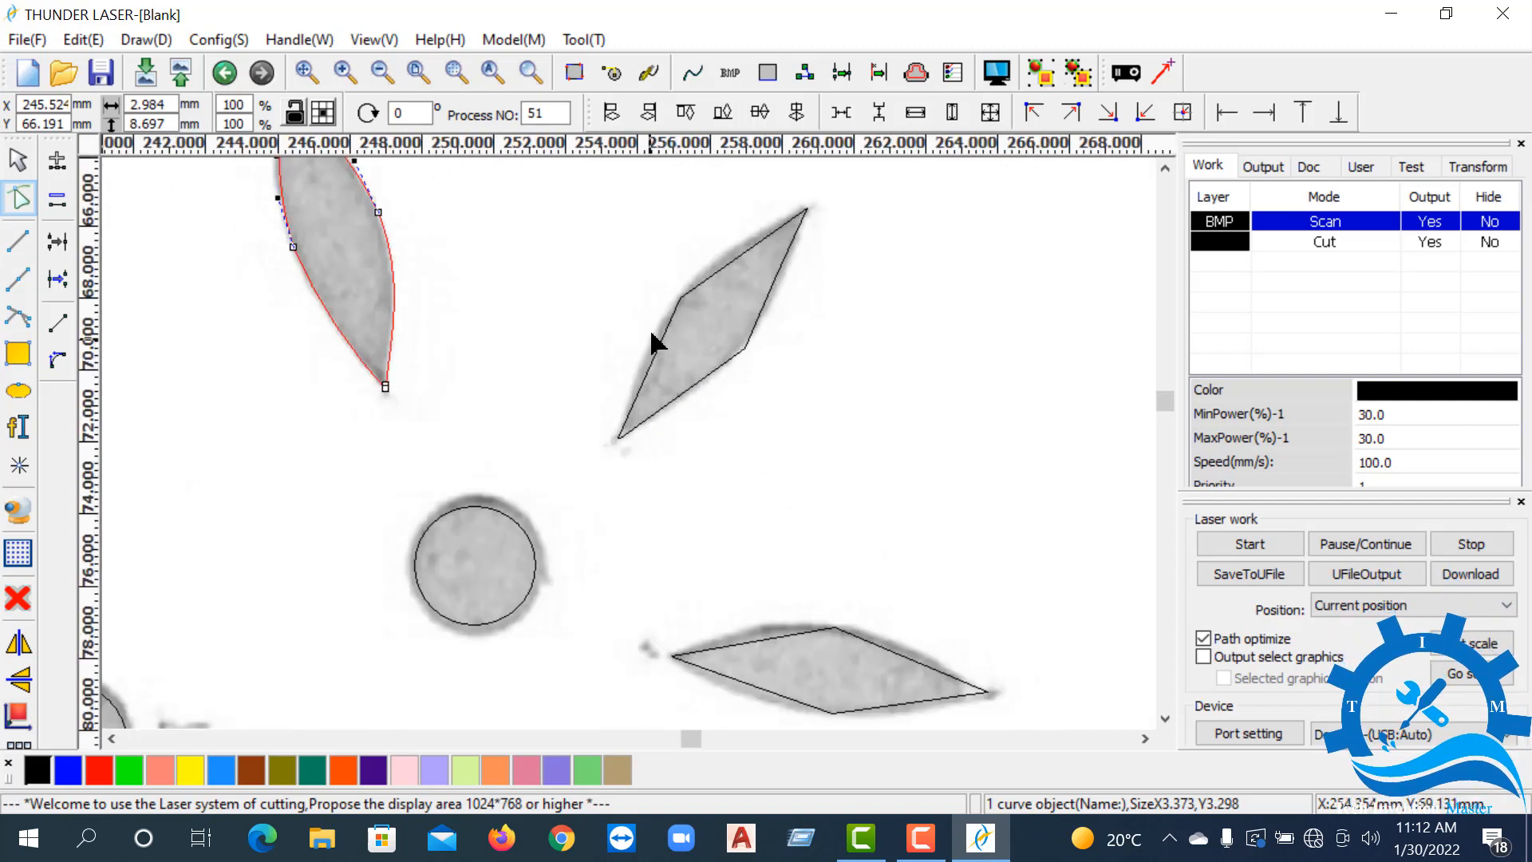
left_click(673, 341)
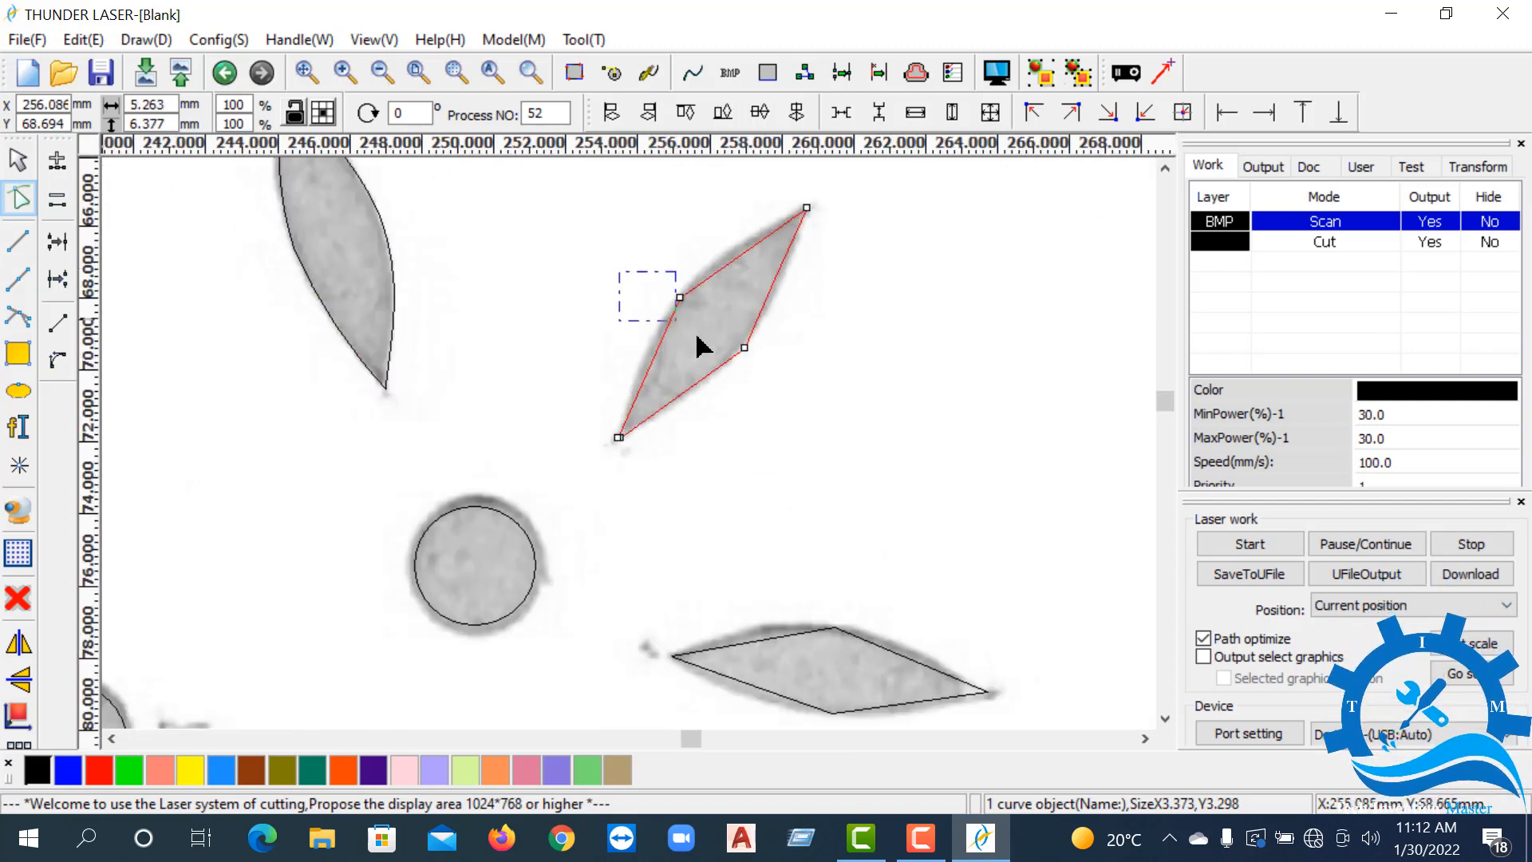
scroll(634, 384, "up", 3)
left_click_drag(646, 404, 614, 380)
scroll(657, 415, "down", 1)
scroll(681, 383, "up", 2)
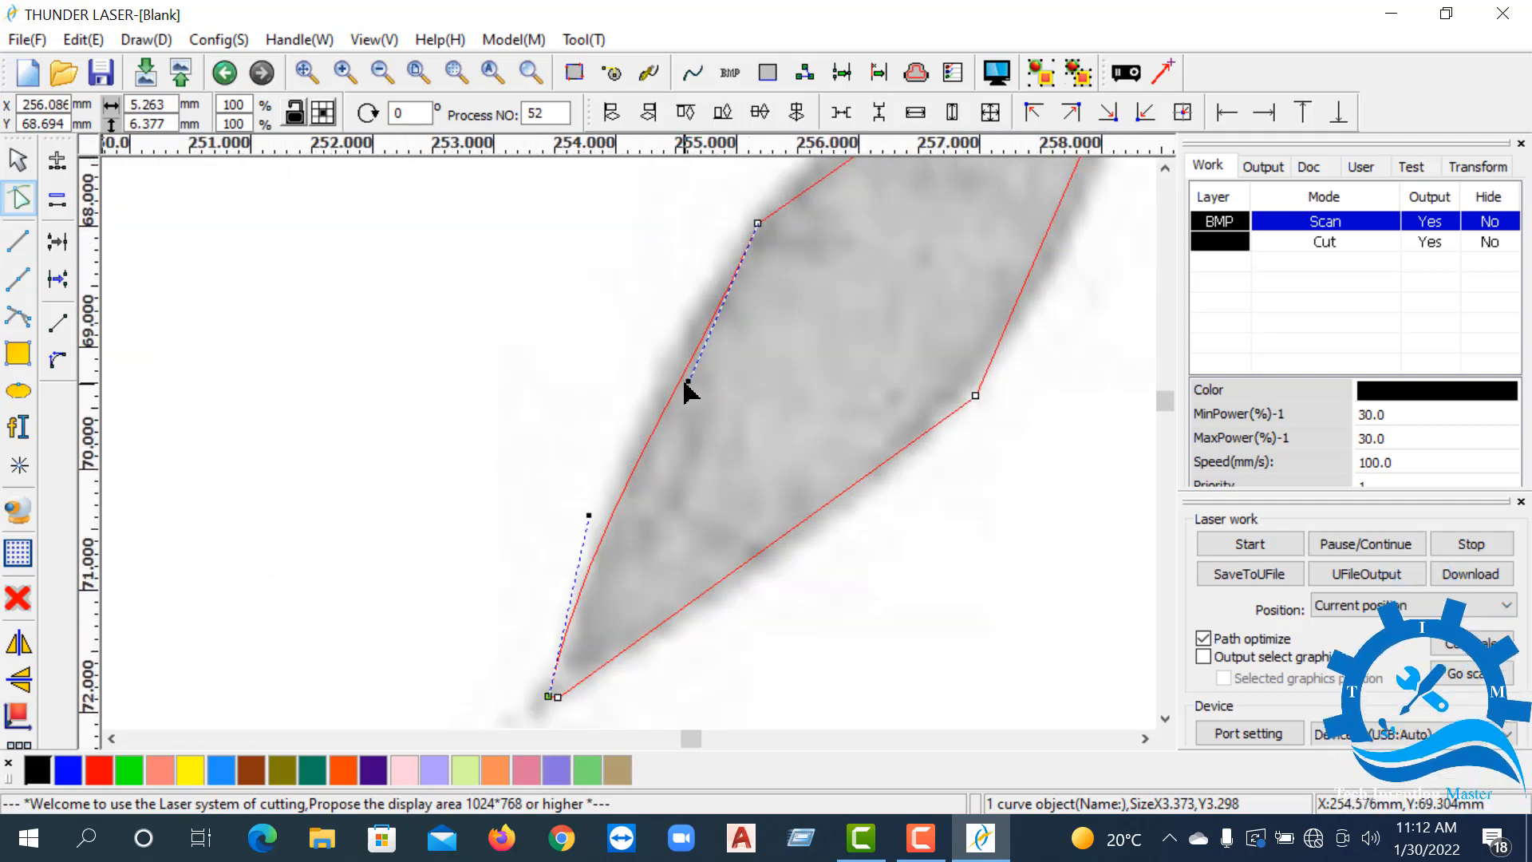
left_click_drag(653, 366, 650, 367)
- Bend the same petal's upper left edge outward up to its tip with both curve handles
scroll(673, 342, "down", 1)
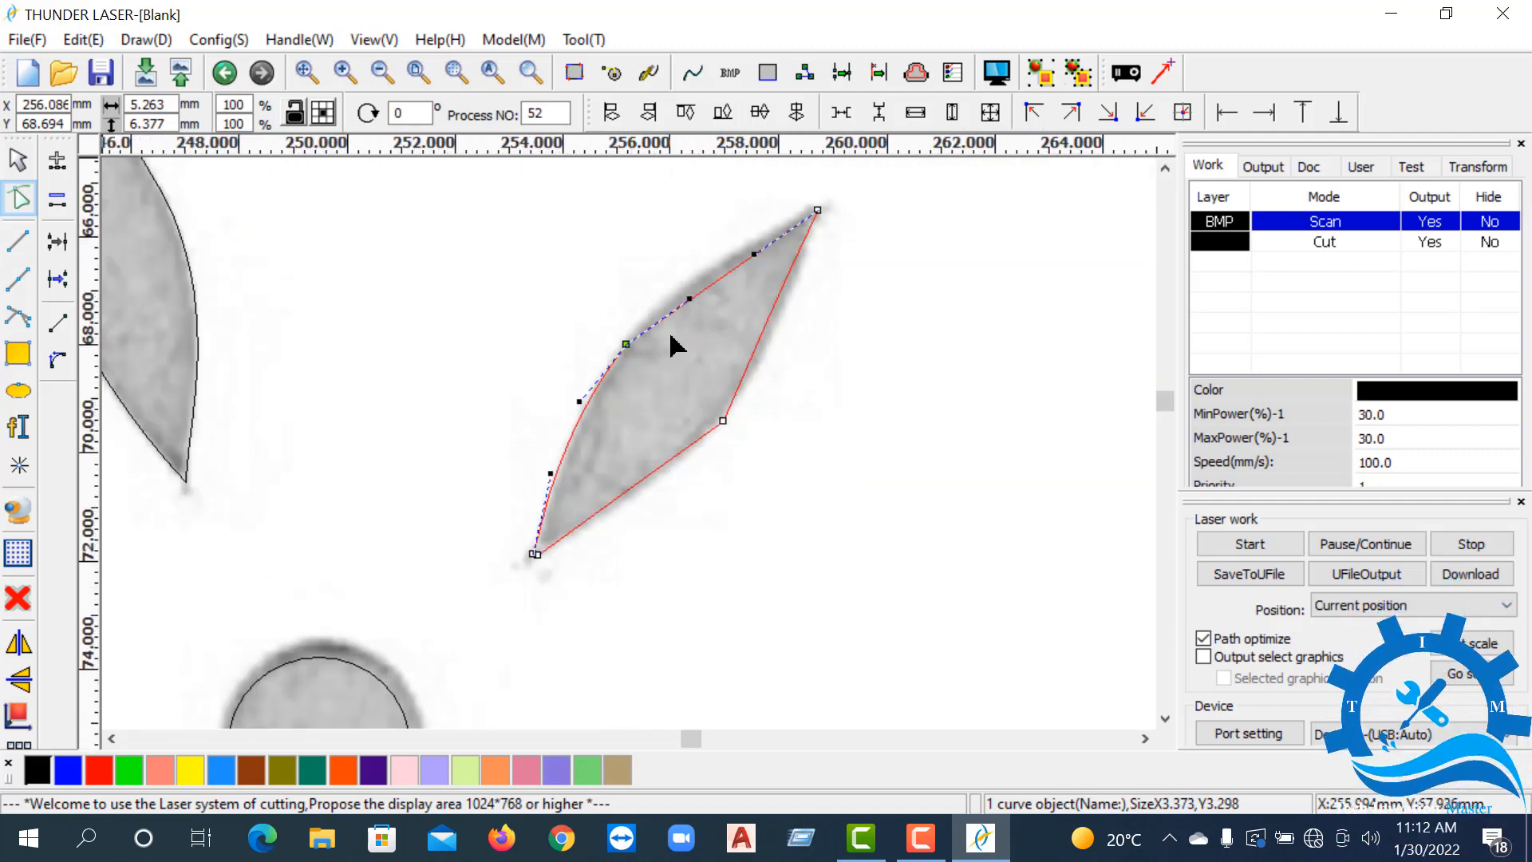
scroll(691, 330, "up", 2)
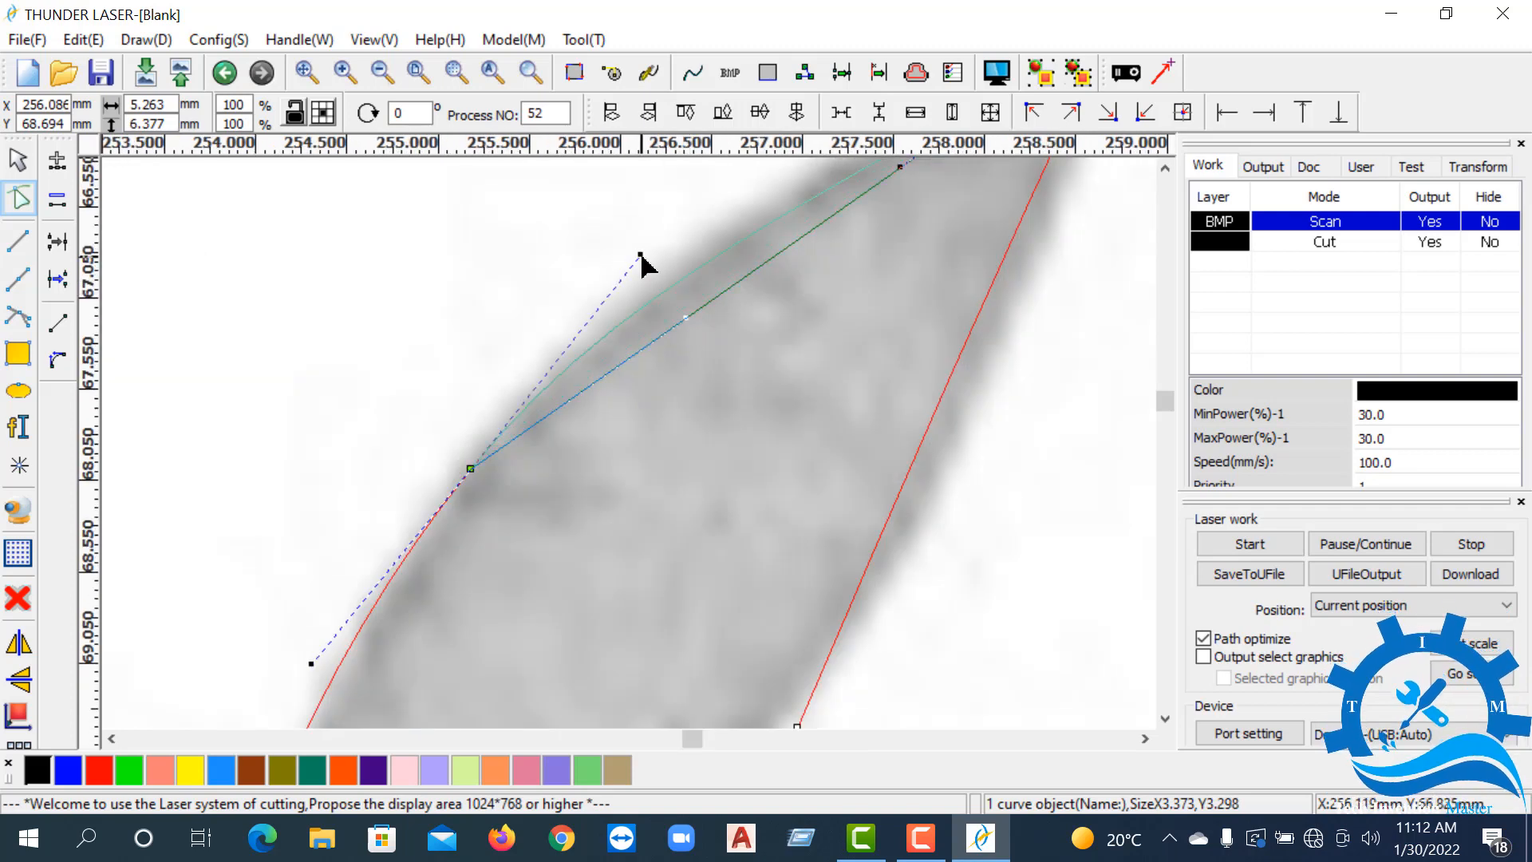
scroll(632, 323, "down", 2)
left_click_drag(642, 257, 673, 291)
scroll(684, 332, "up", 2)
scroll(702, 327, "down", 1)
- Bend the same petal's upper right edge outward from the tip to follow the scan
scroll(722, 351, "up", 2)
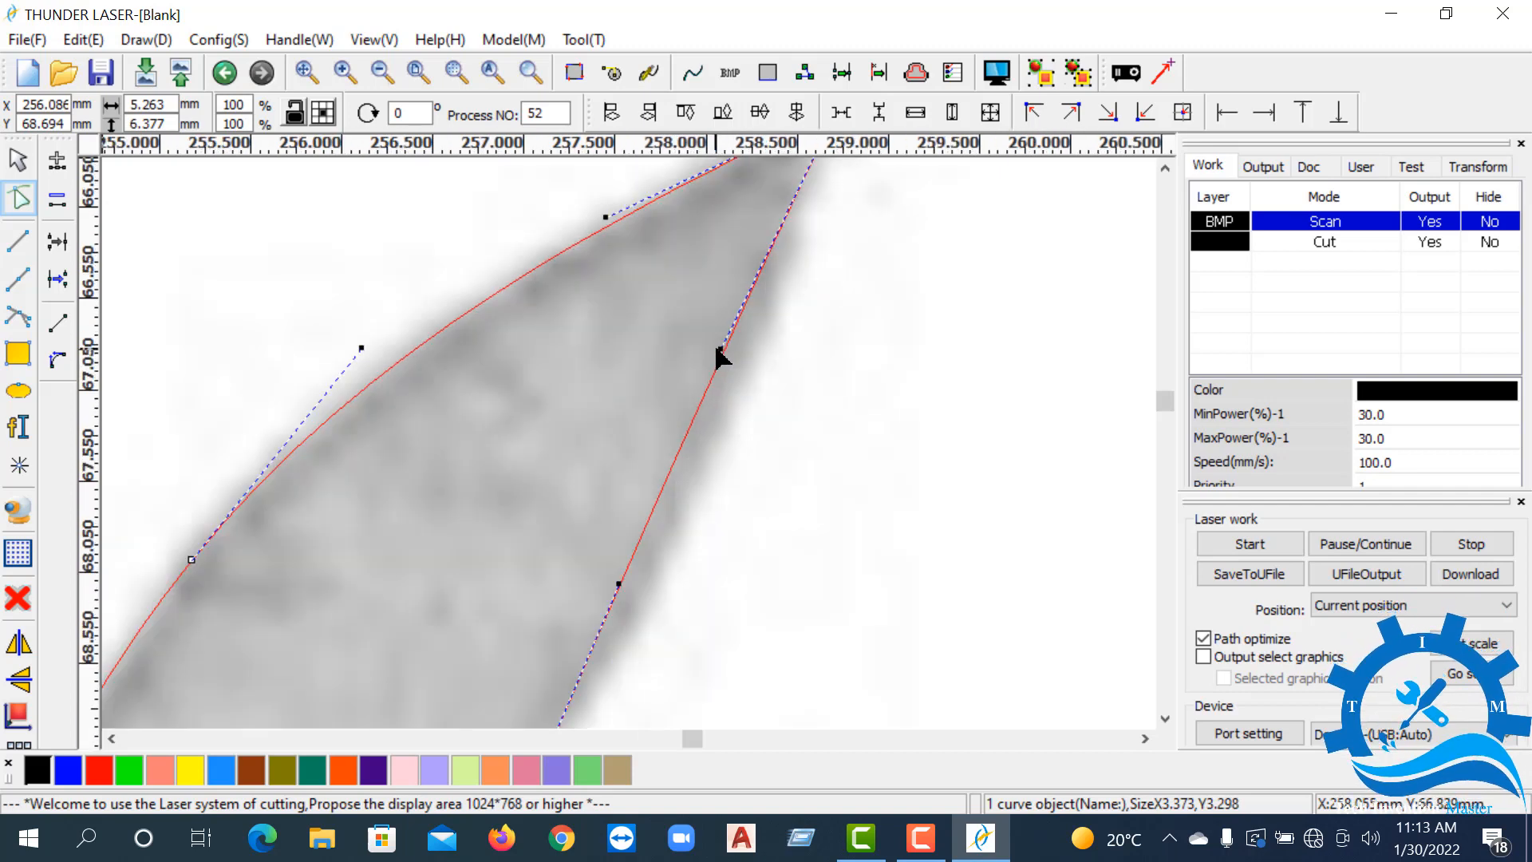
left_click_drag(754, 387, 764, 333)
scroll(695, 479, "down", 1)
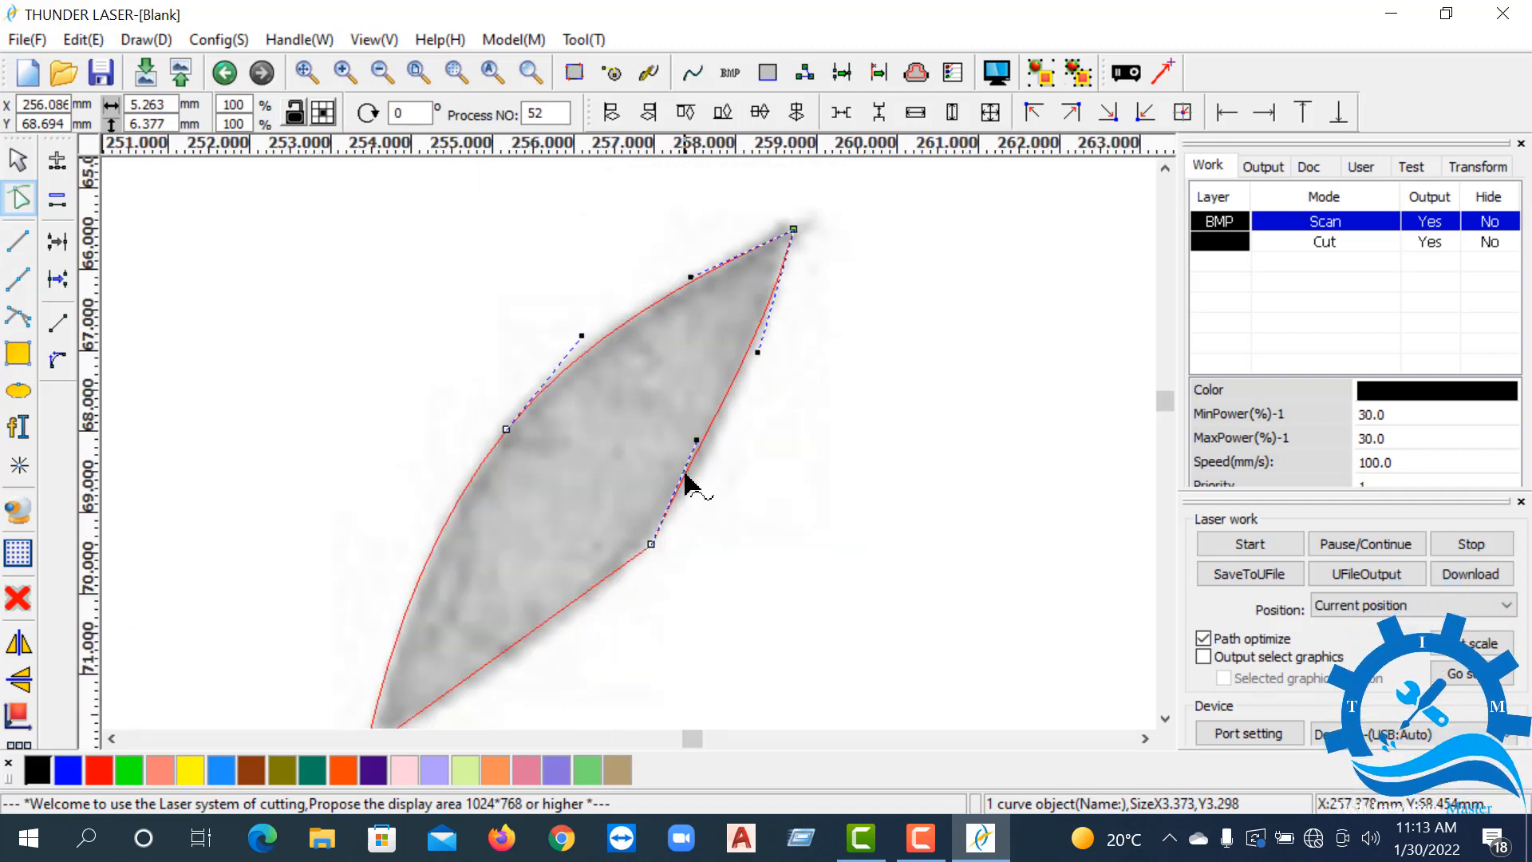
scroll(718, 400, "up", 2)
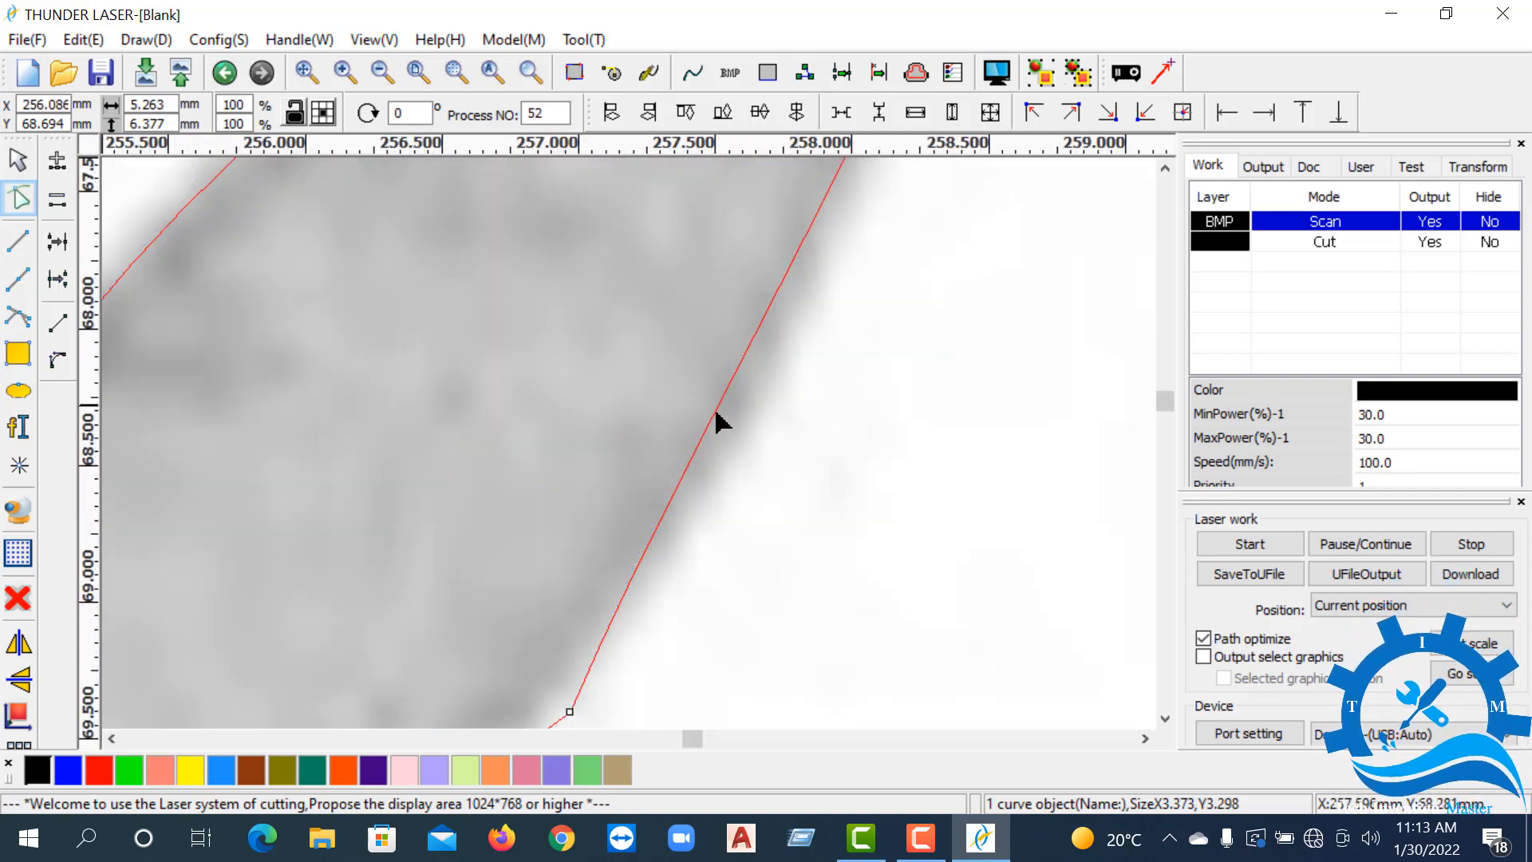
- Curve the edges of the remaining petals on all three flowers outward to match the scanned shapes
left_click_drag(479, 557, 722, 674)
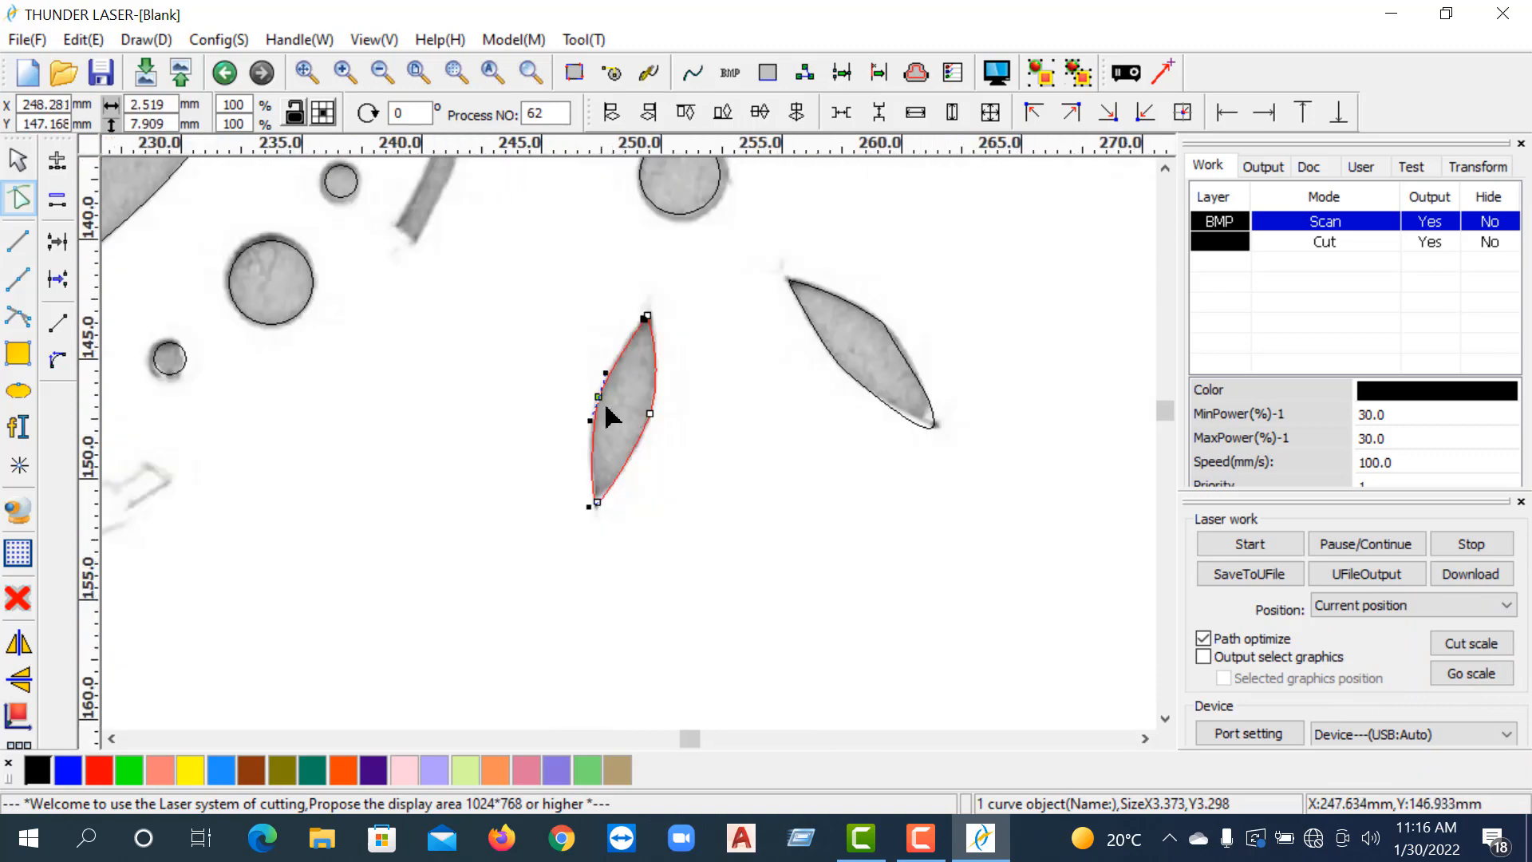
scroll(609, 417, "down", 1)
scroll(618, 415, "up", 1)
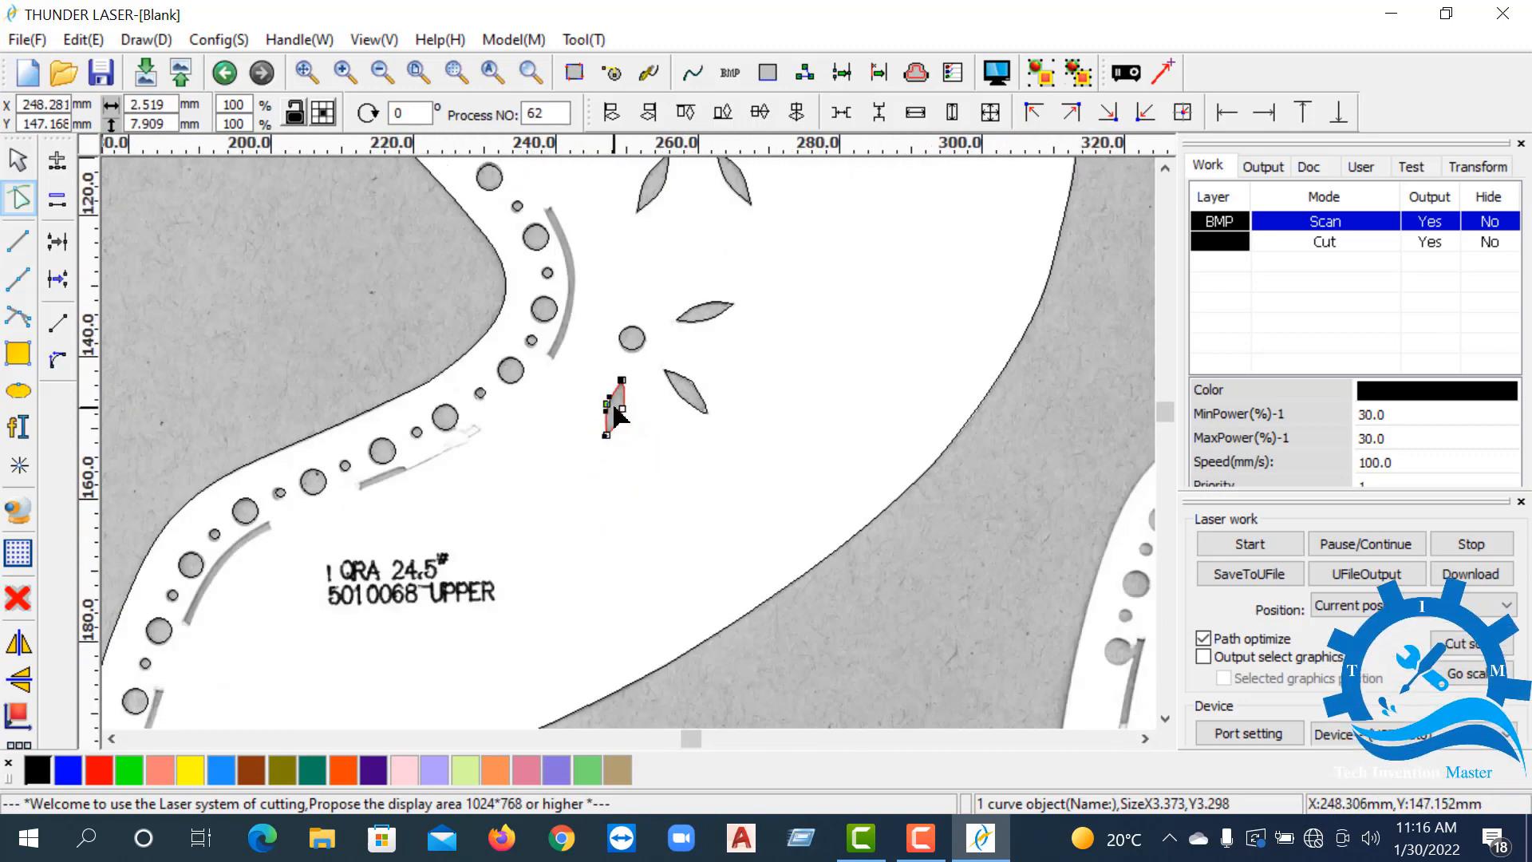
scroll(615, 411, "down", 1)
scroll(615, 386, "up", 4)
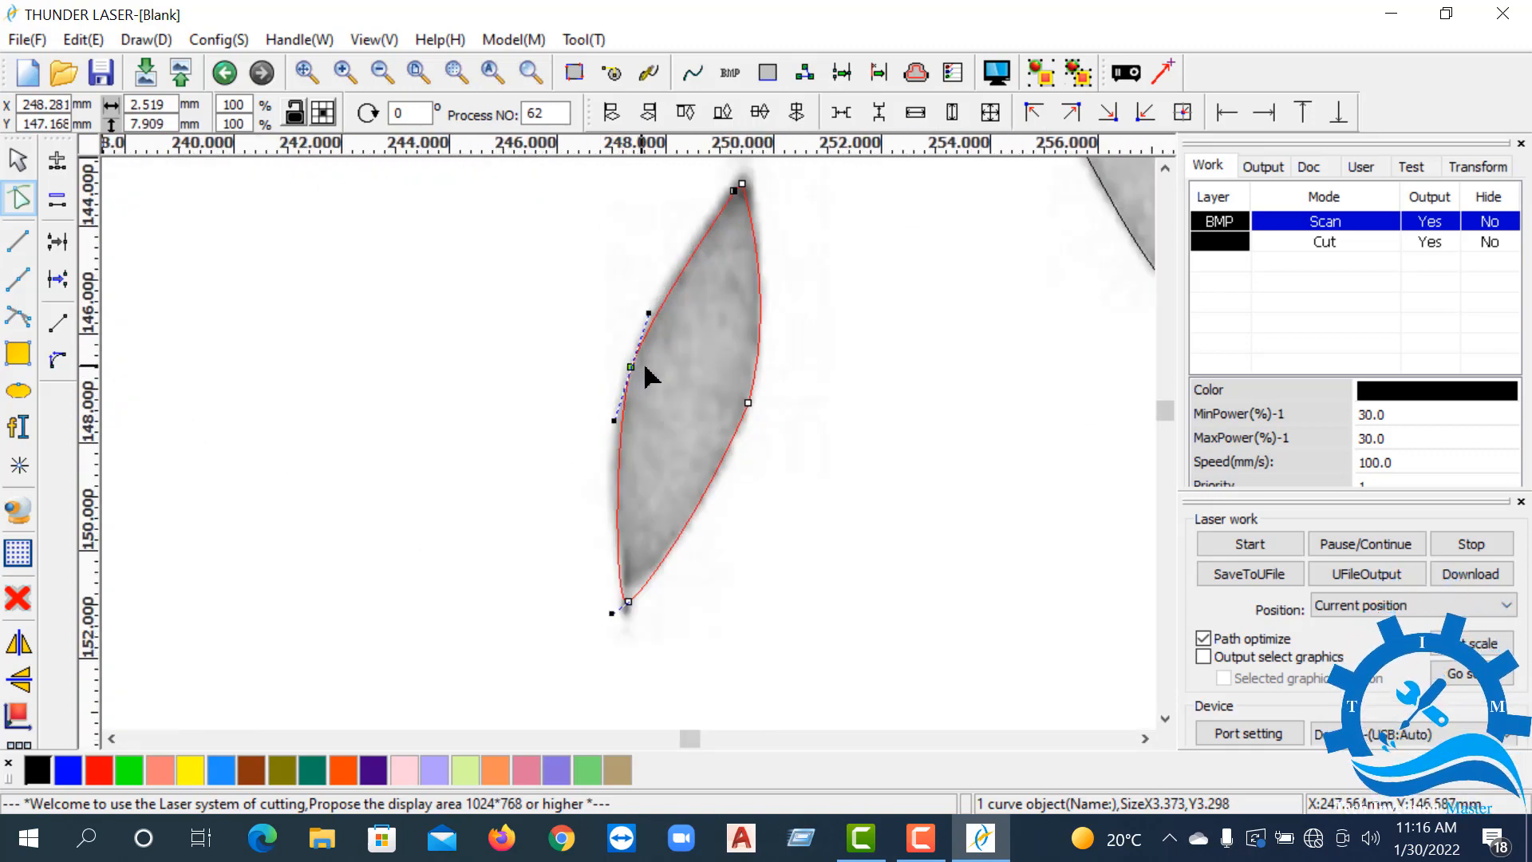
- Check the curved outline of the lower flower's lower left petal against the scan and leave node editing
scroll(641, 363, "up", 2)
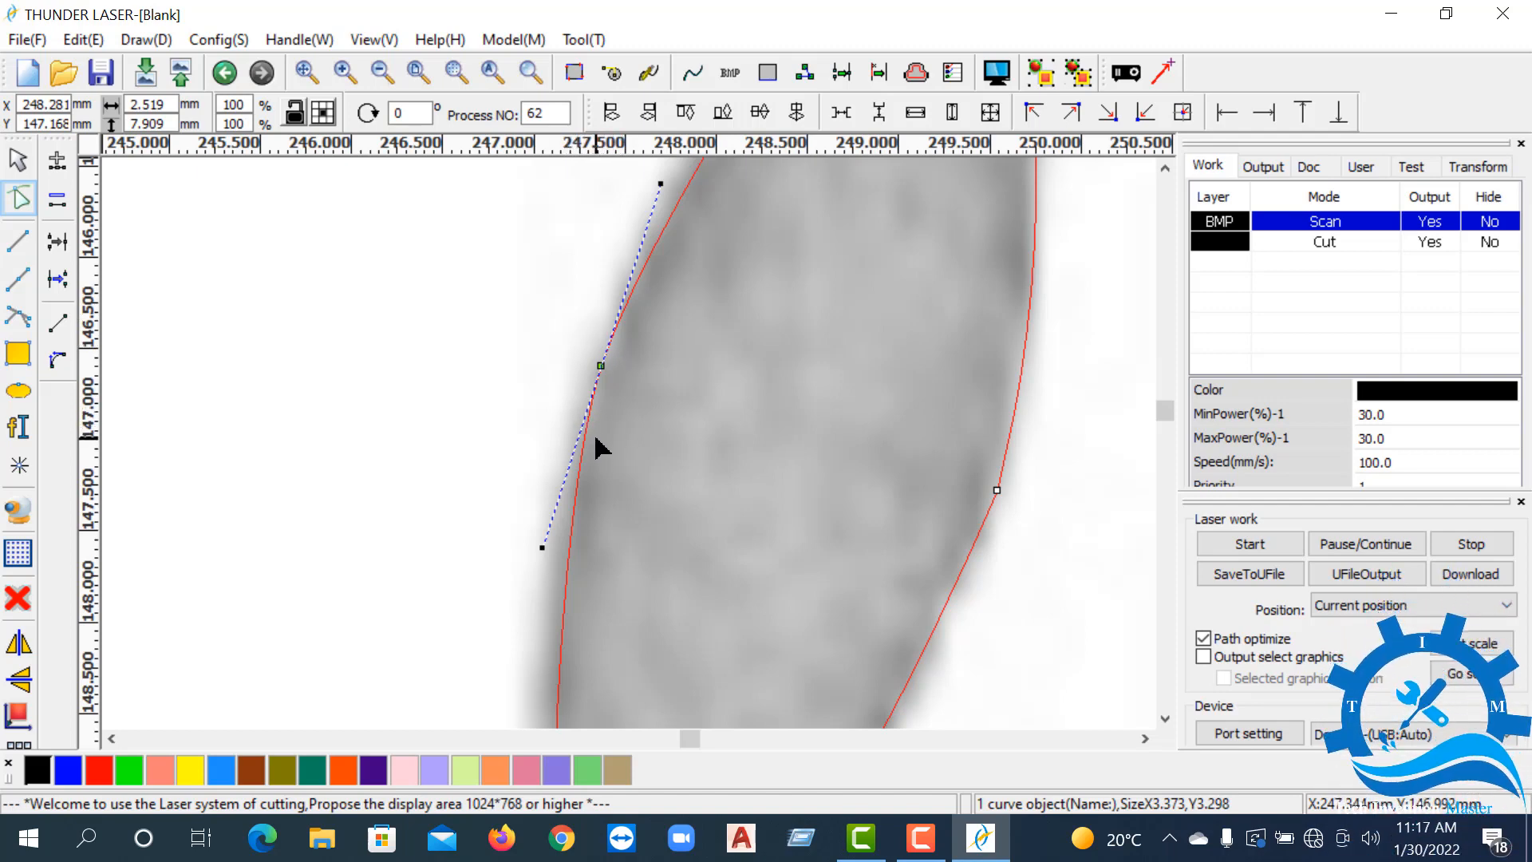
scroll(595, 439, "down", 5)
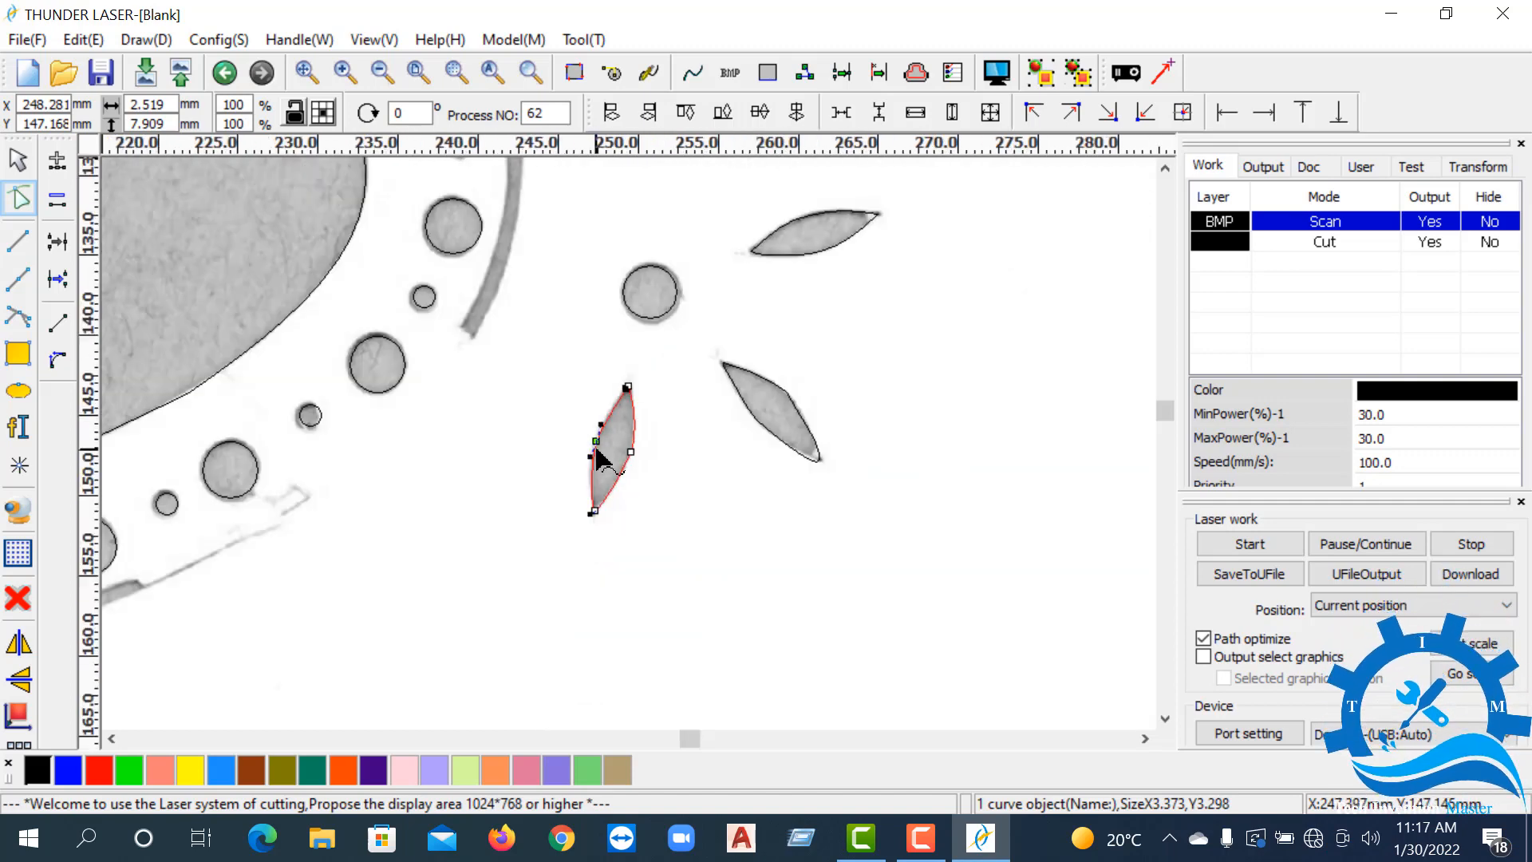
scroll(597, 443, "down", 3)
scroll(599, 441, "up", 6)
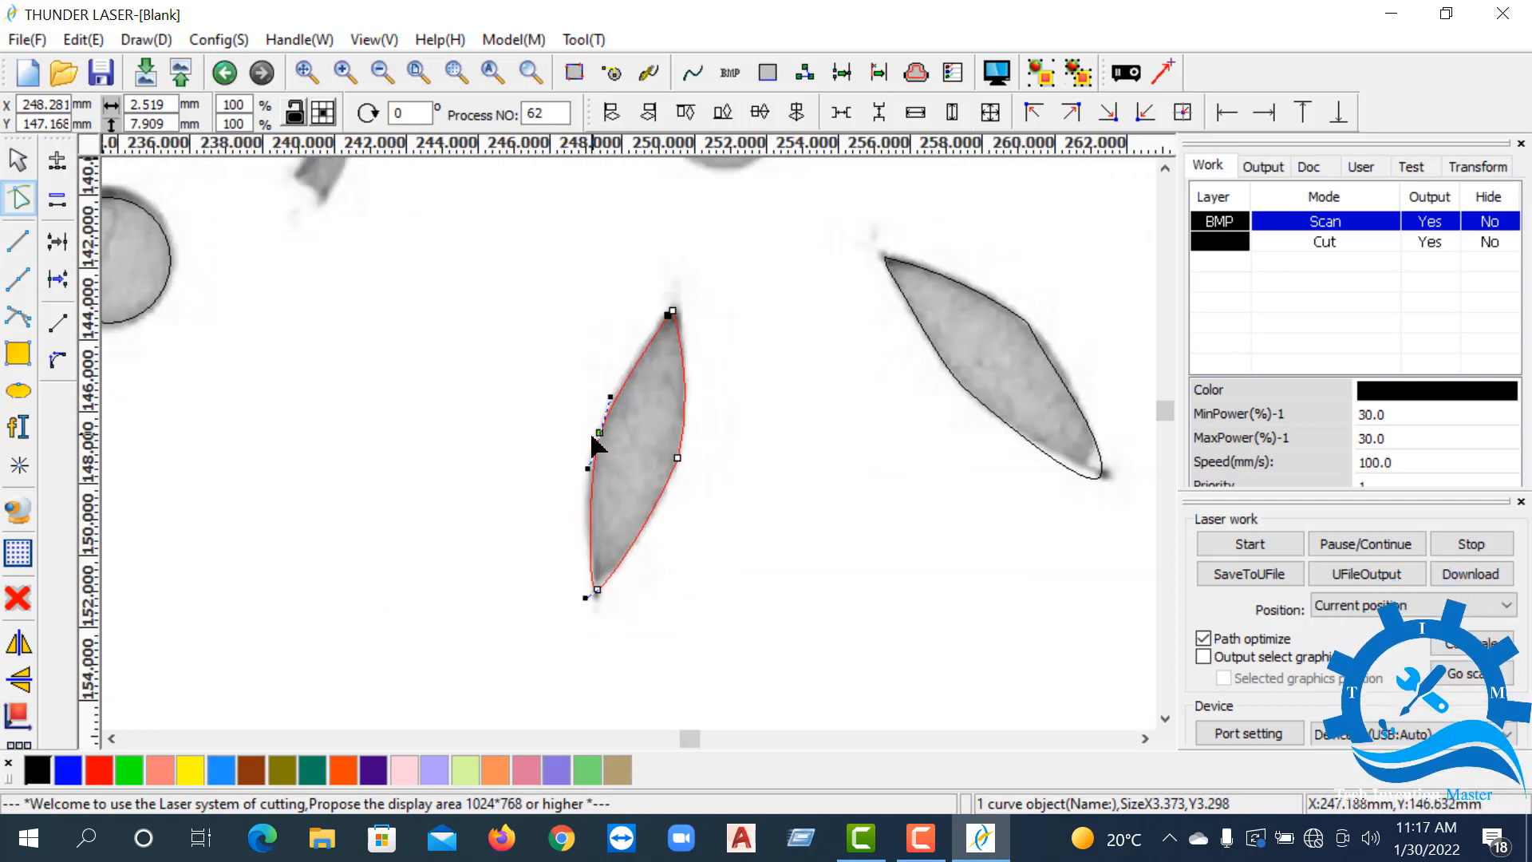
scroll(595, 440, "up", 5)
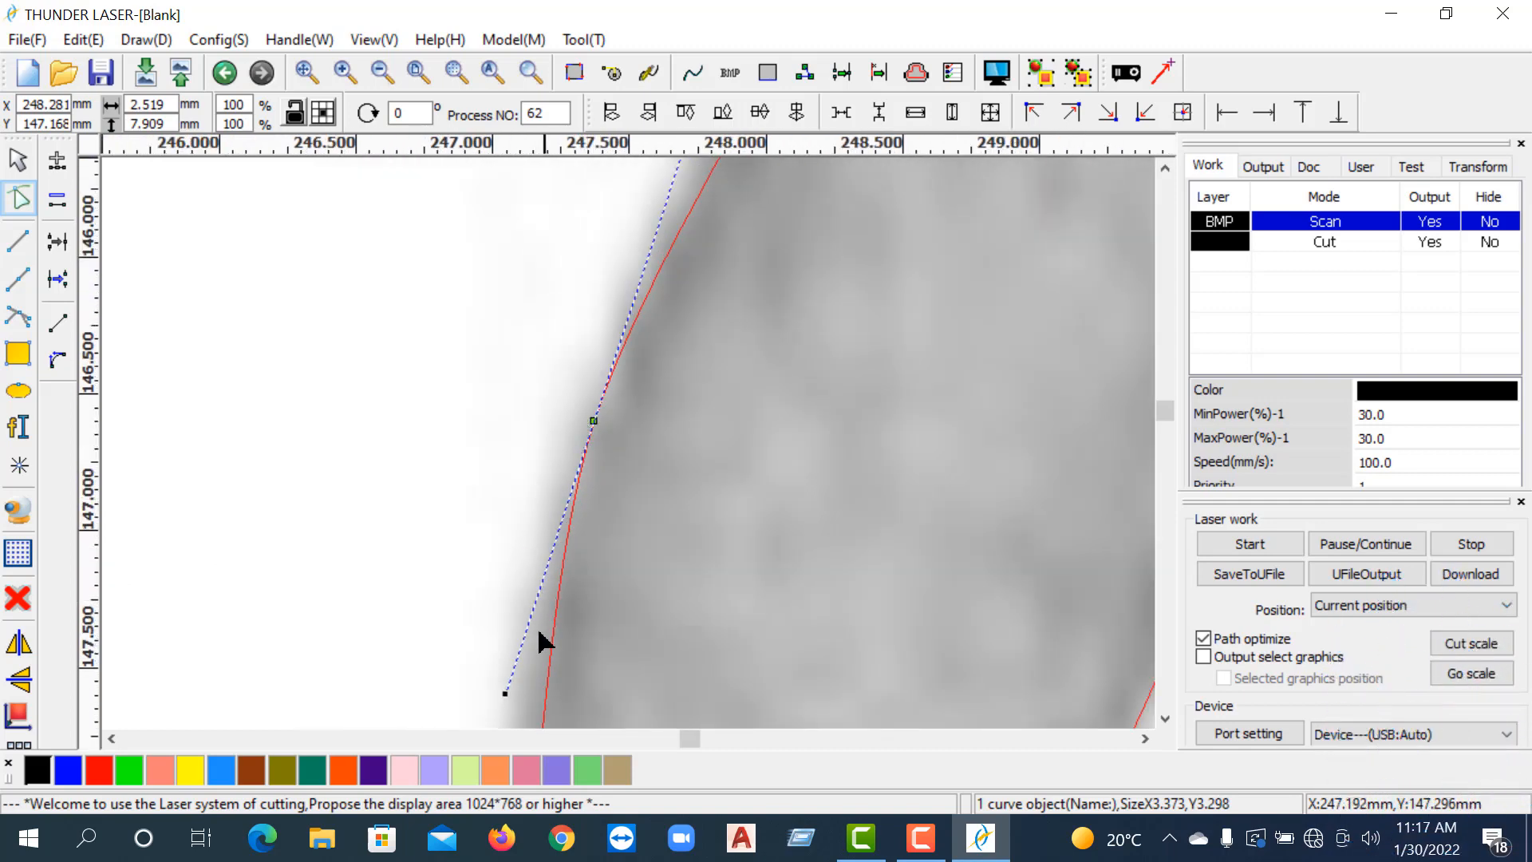
scroll(540, 641, "down", 6)
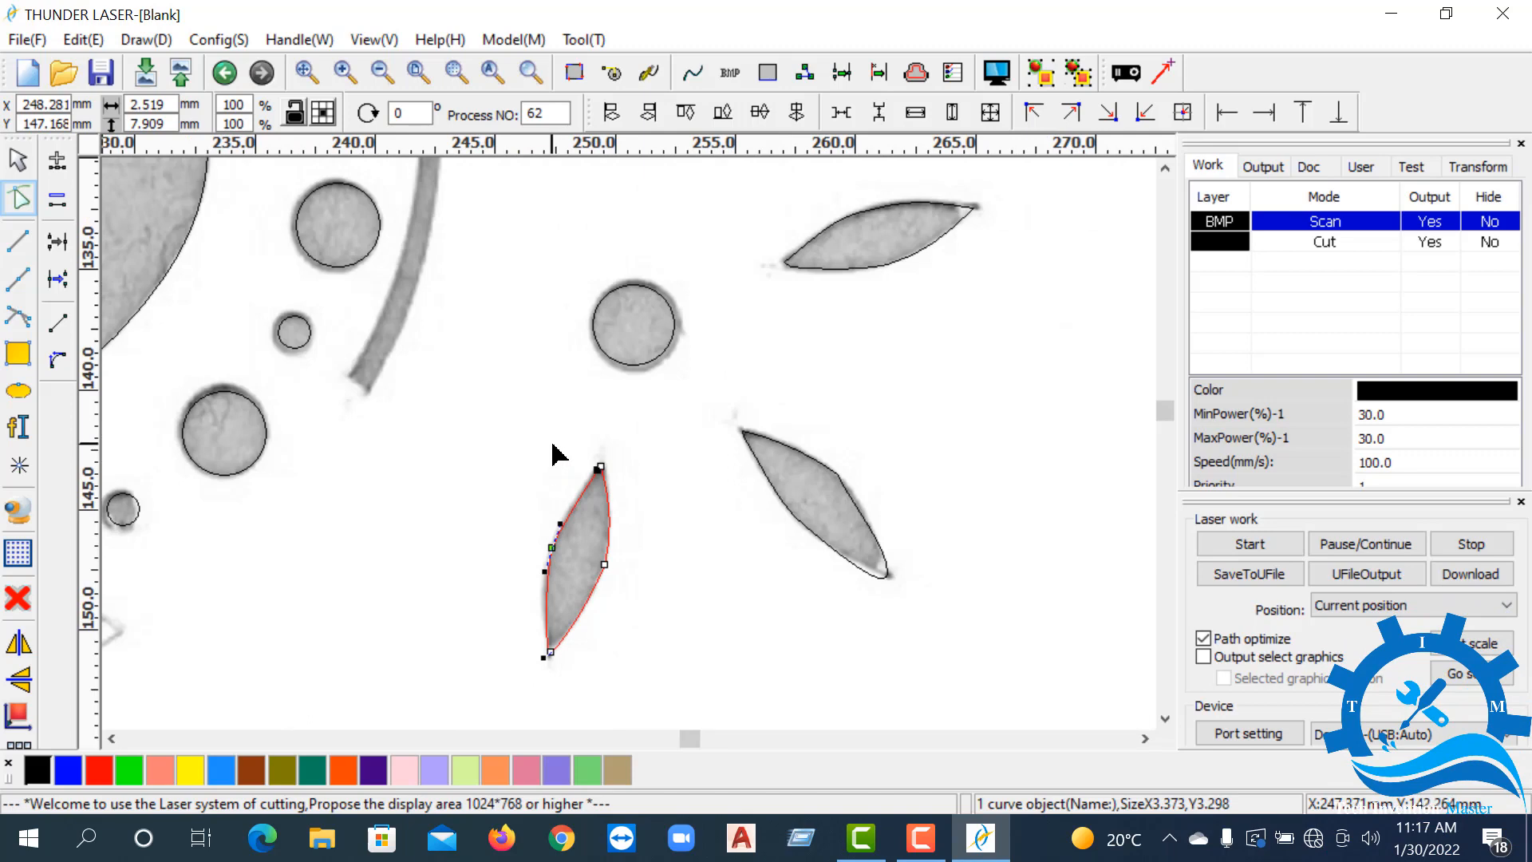
scroll(556, 453, "down", 4)
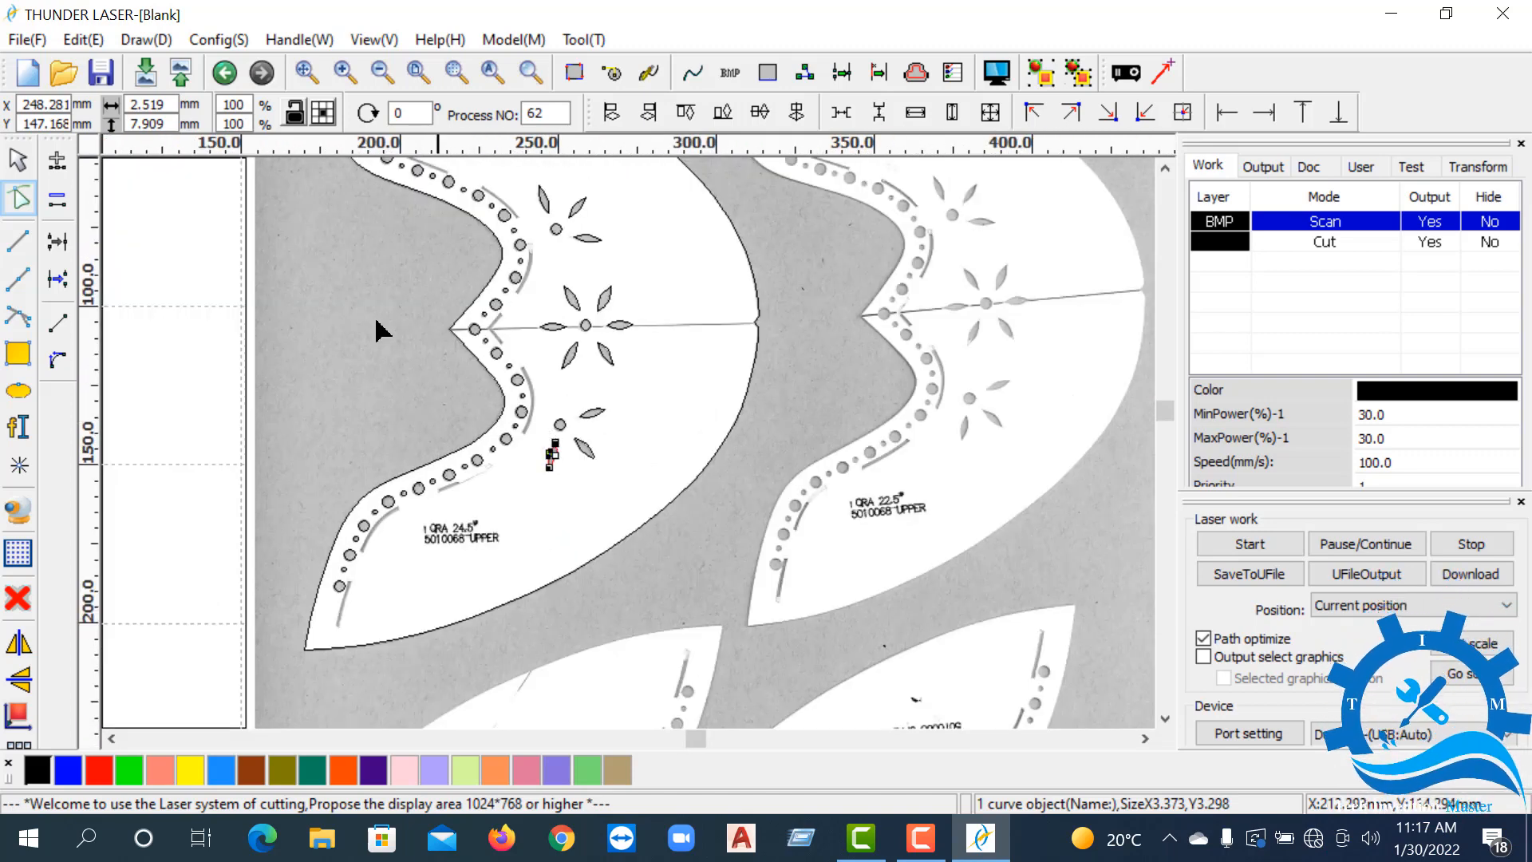
left_click(19, 169)
scroll(611, 416, "down", 4)
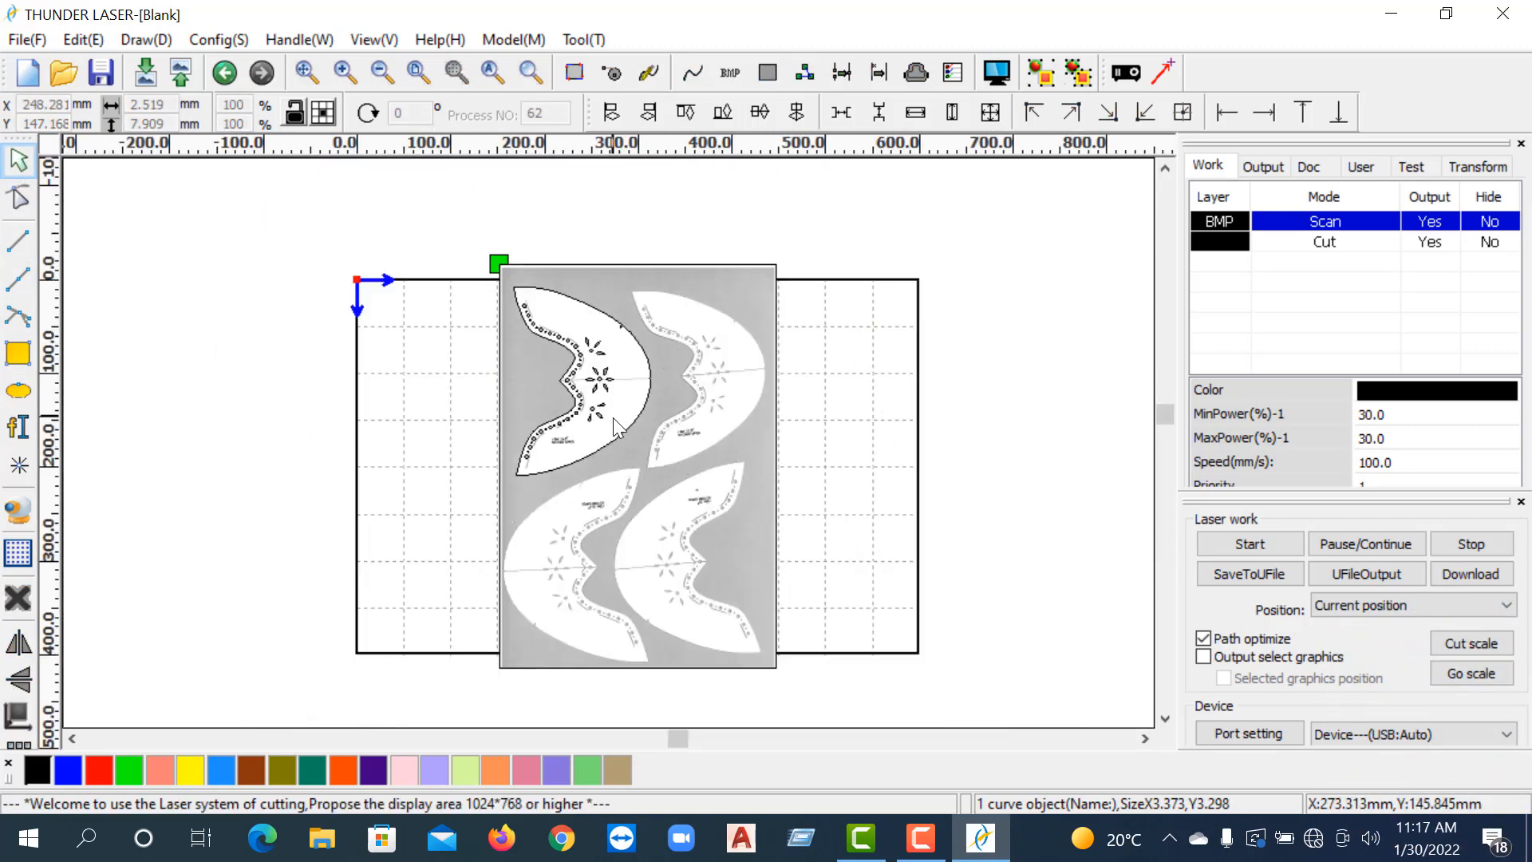
- Try deleting the scanned bitmap to inspect the traced outline, holes and petals on their own, and undo the deletion
left_click(696, 469)
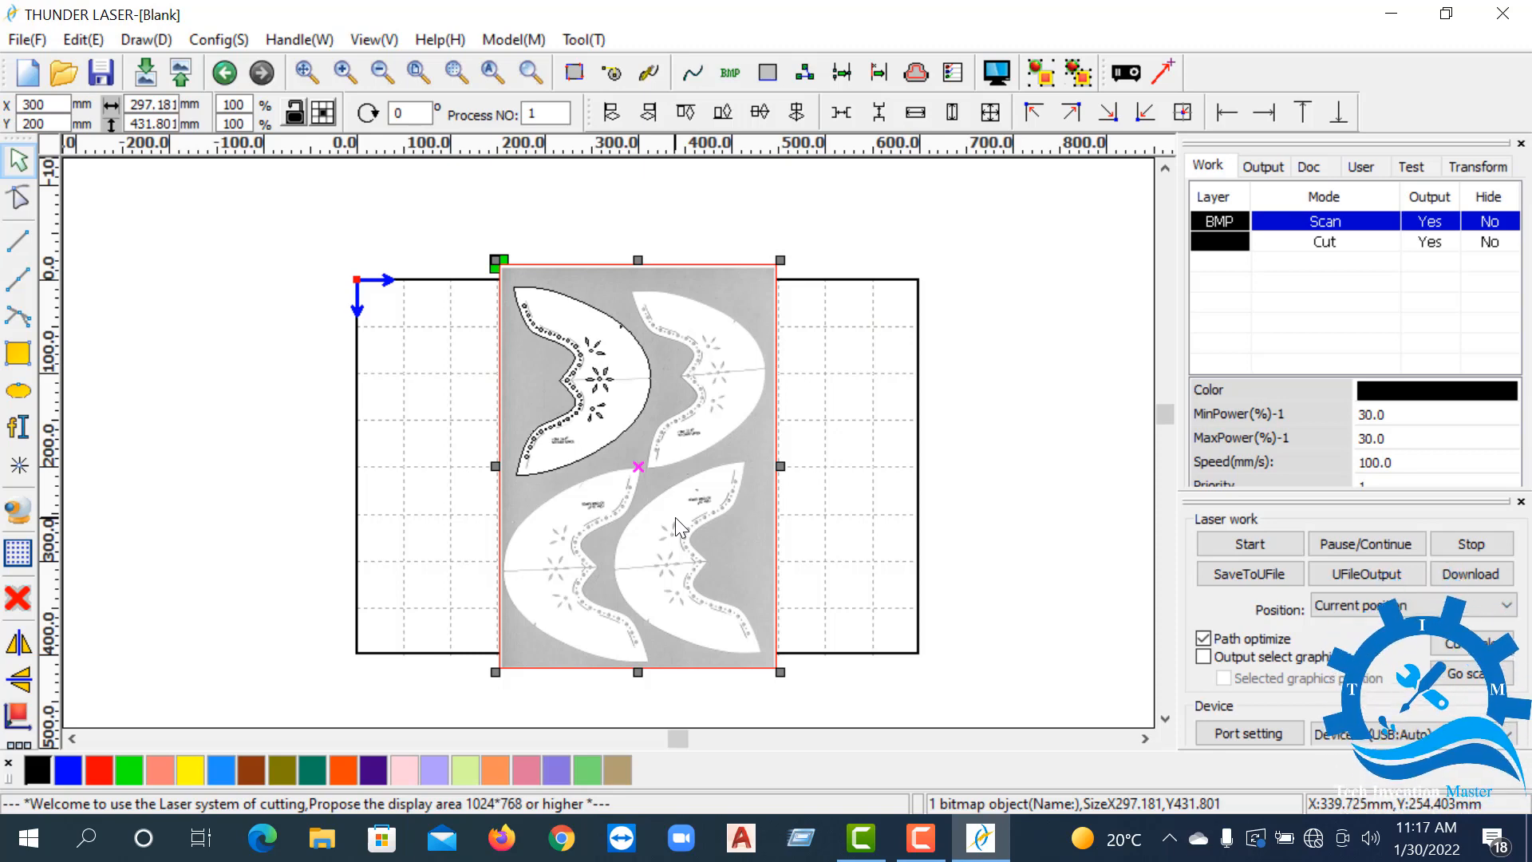
key("Delete")
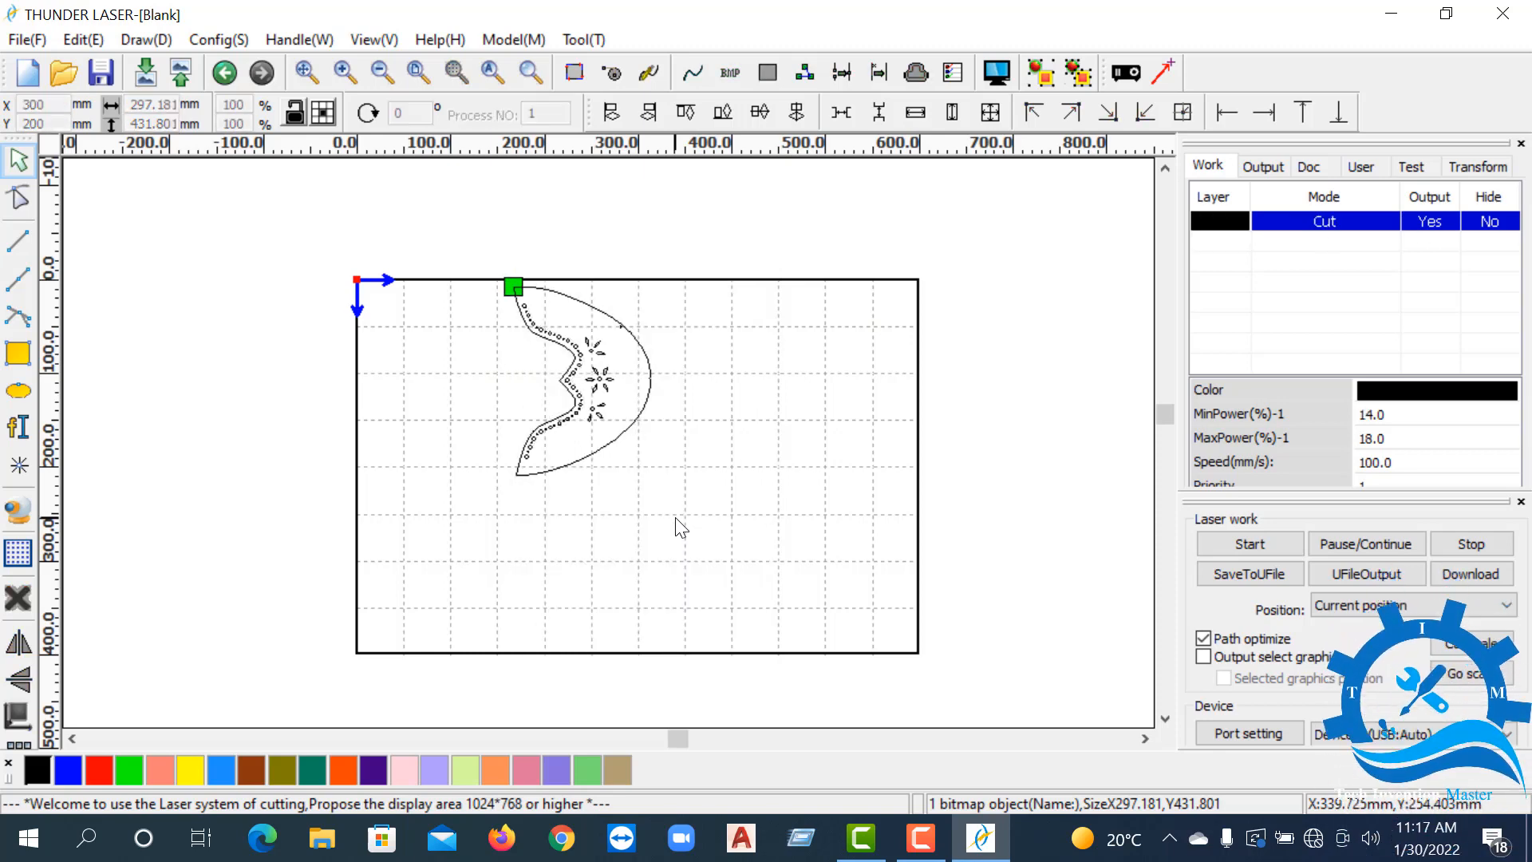
scroll(545, 473, "up", 3)
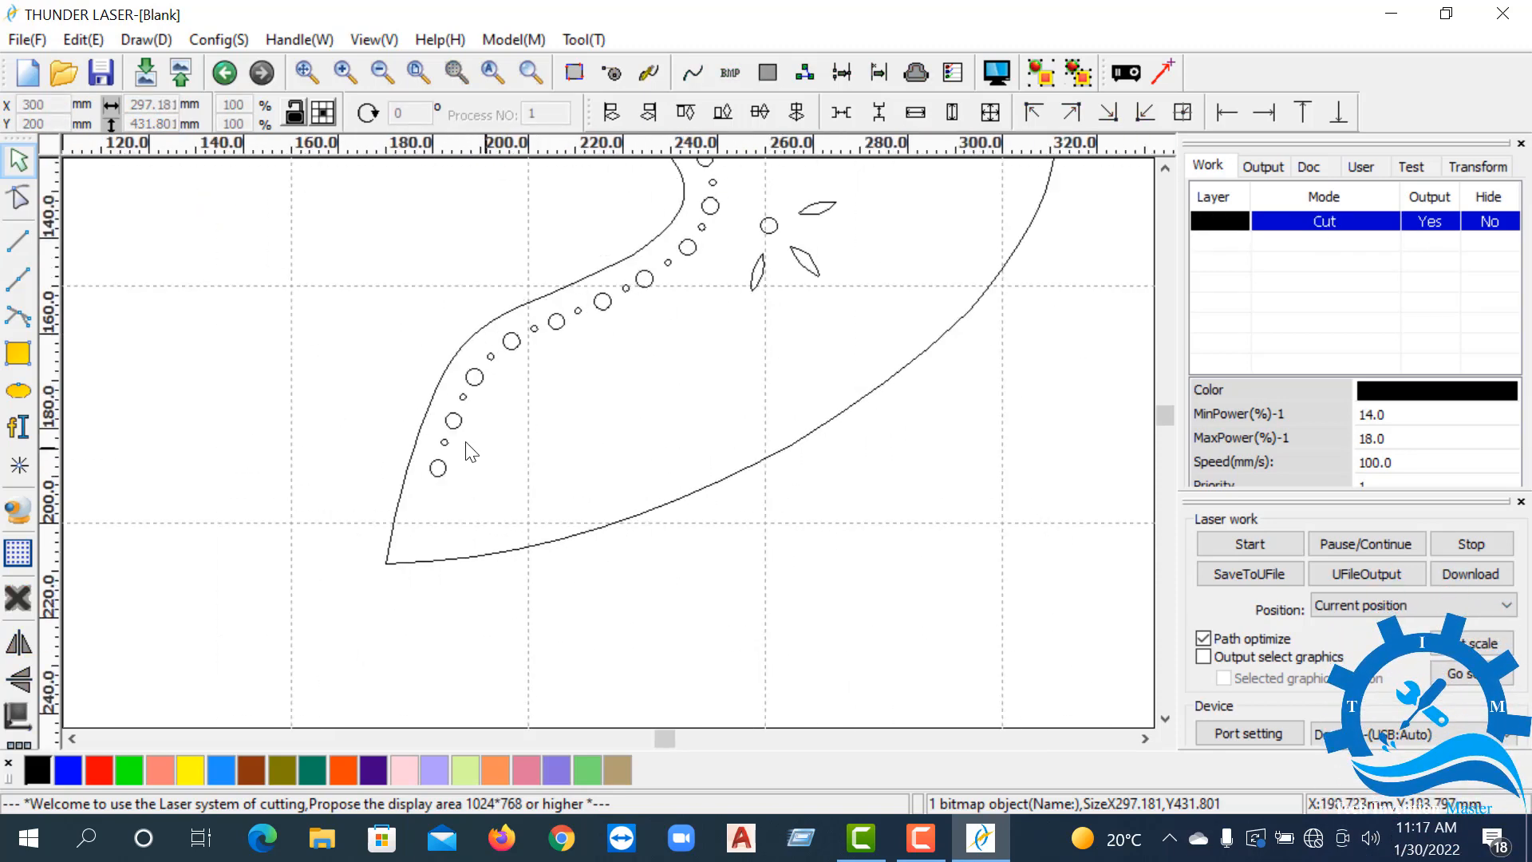
scroll(495, 264, "down", 3)
scroll(481, 218, "up", 3)
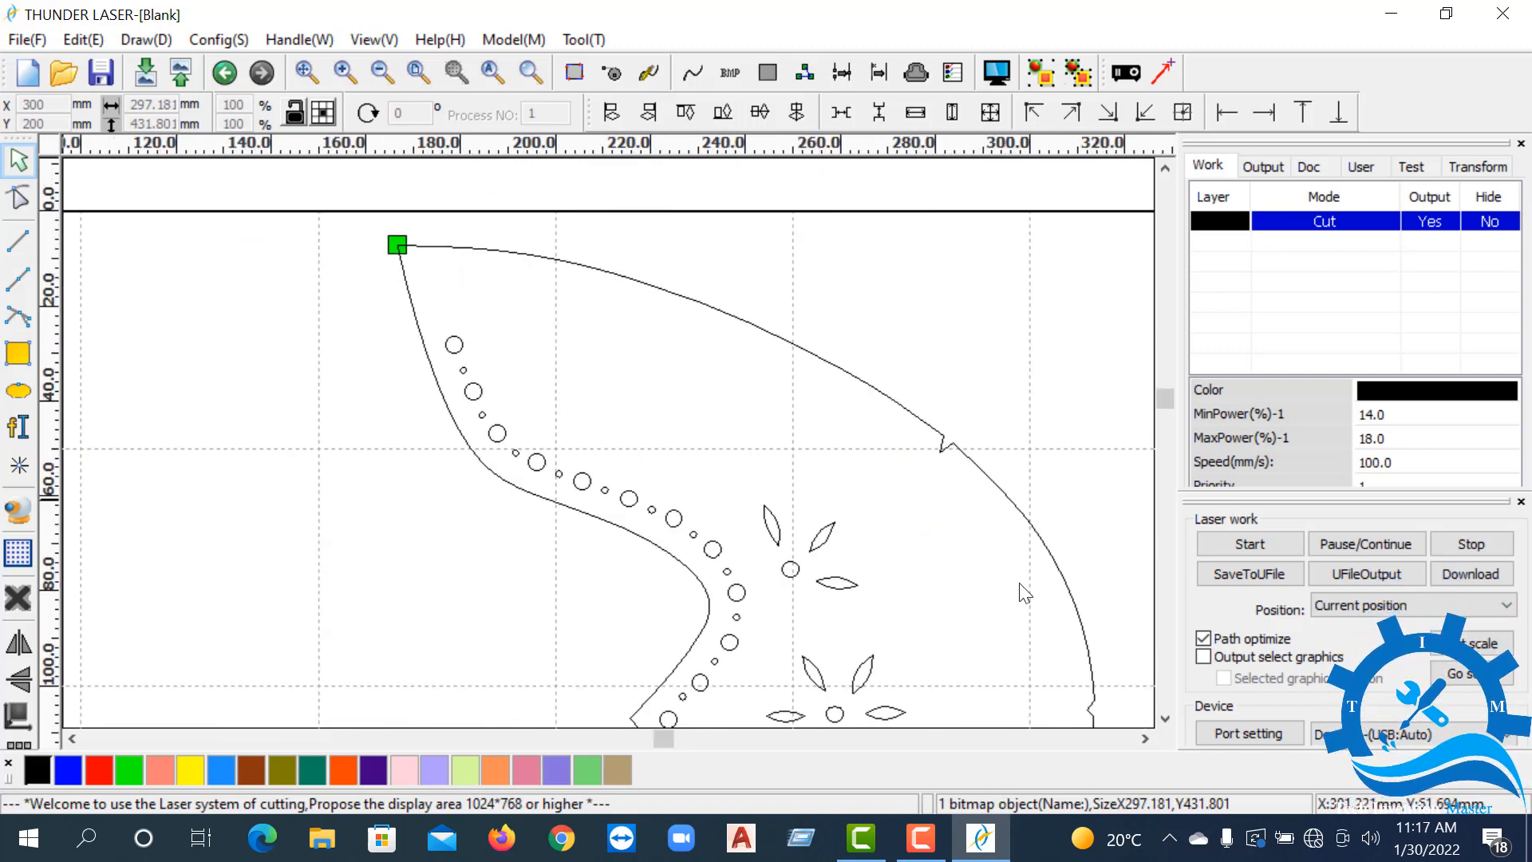
scroll(533, 313, "down", 3)
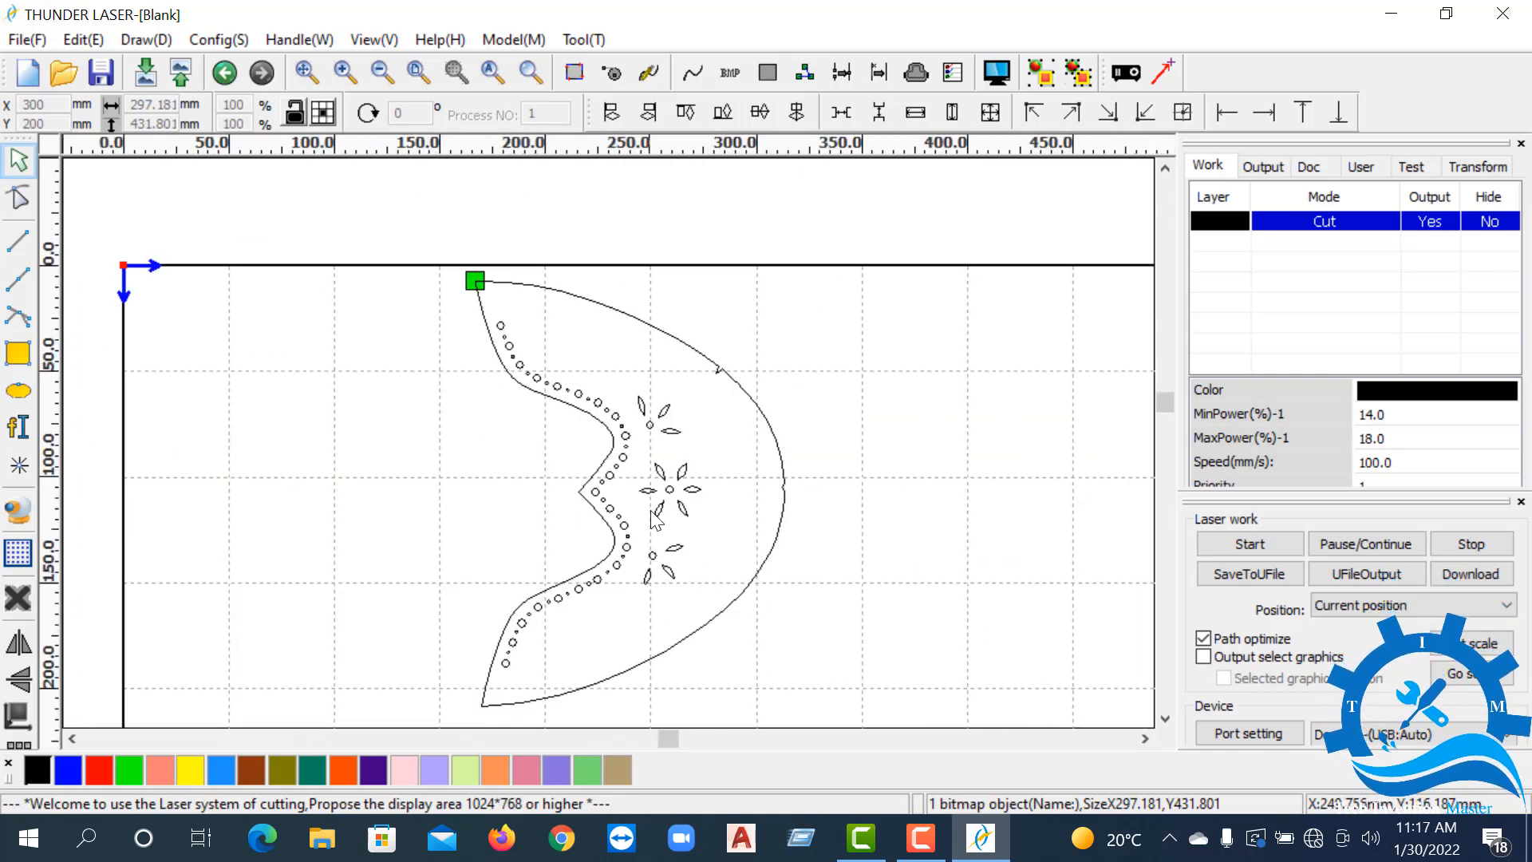
scroll(659, 502, "up", 3)
scroll(659, 503, "down", 3)
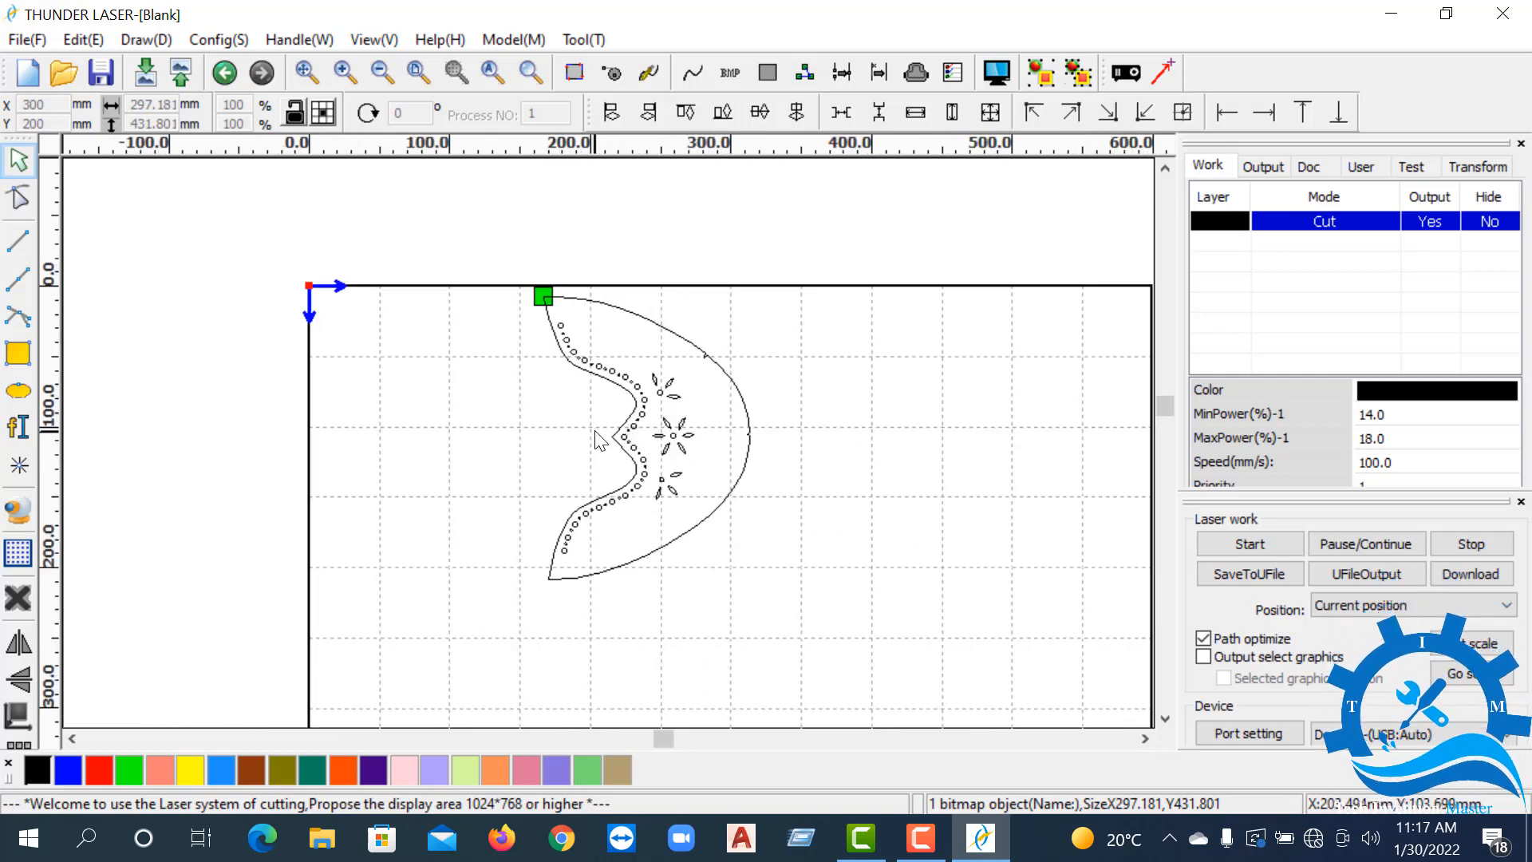
key("ctrl+z")
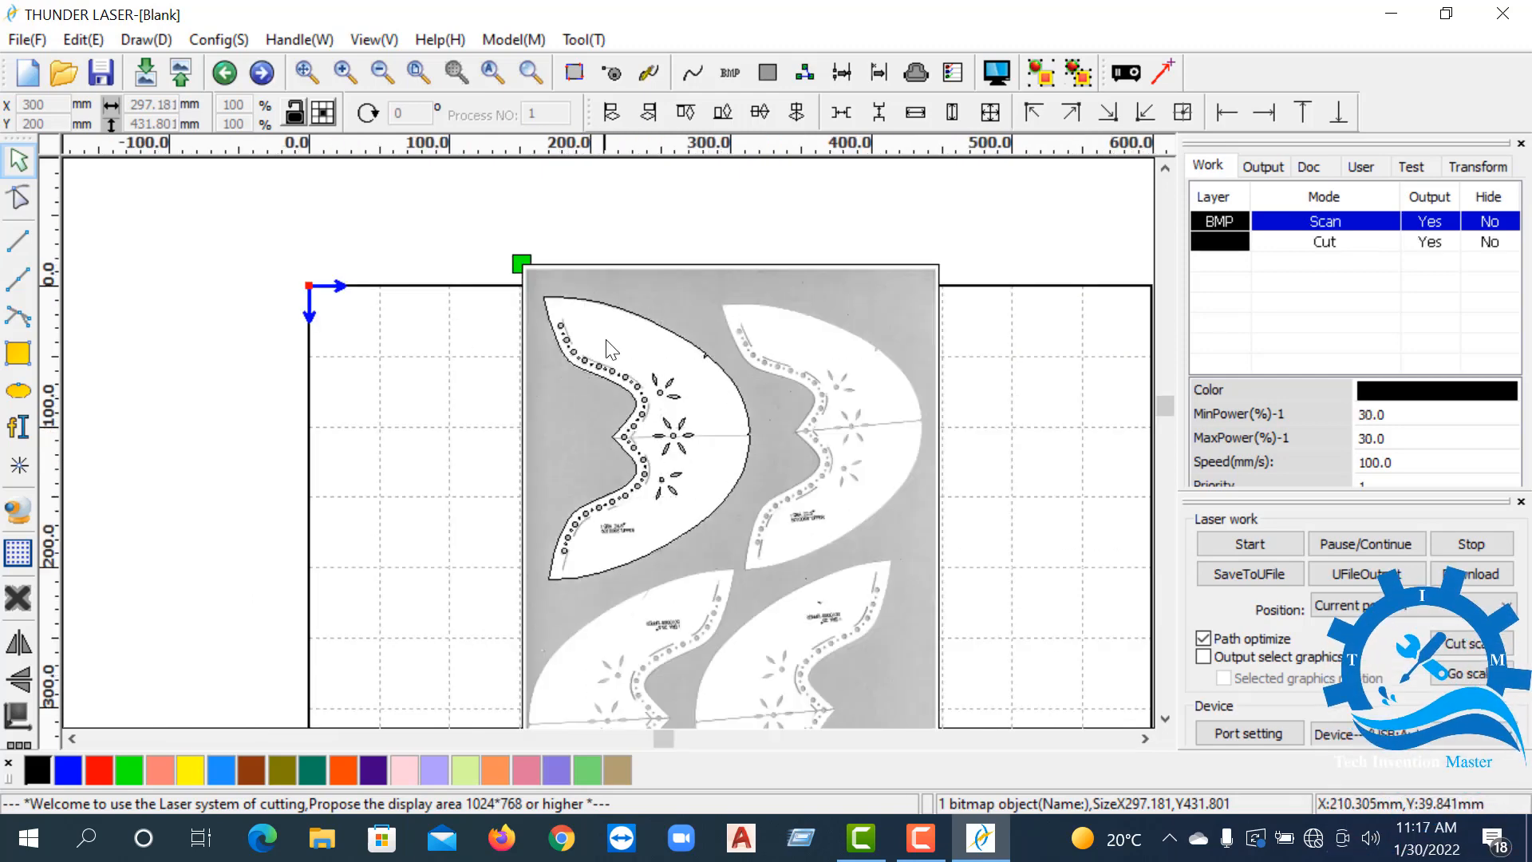
- Try deleting the scan together with all traced shapes, and undo the deletion
scroll(451, 237, "down", 2)
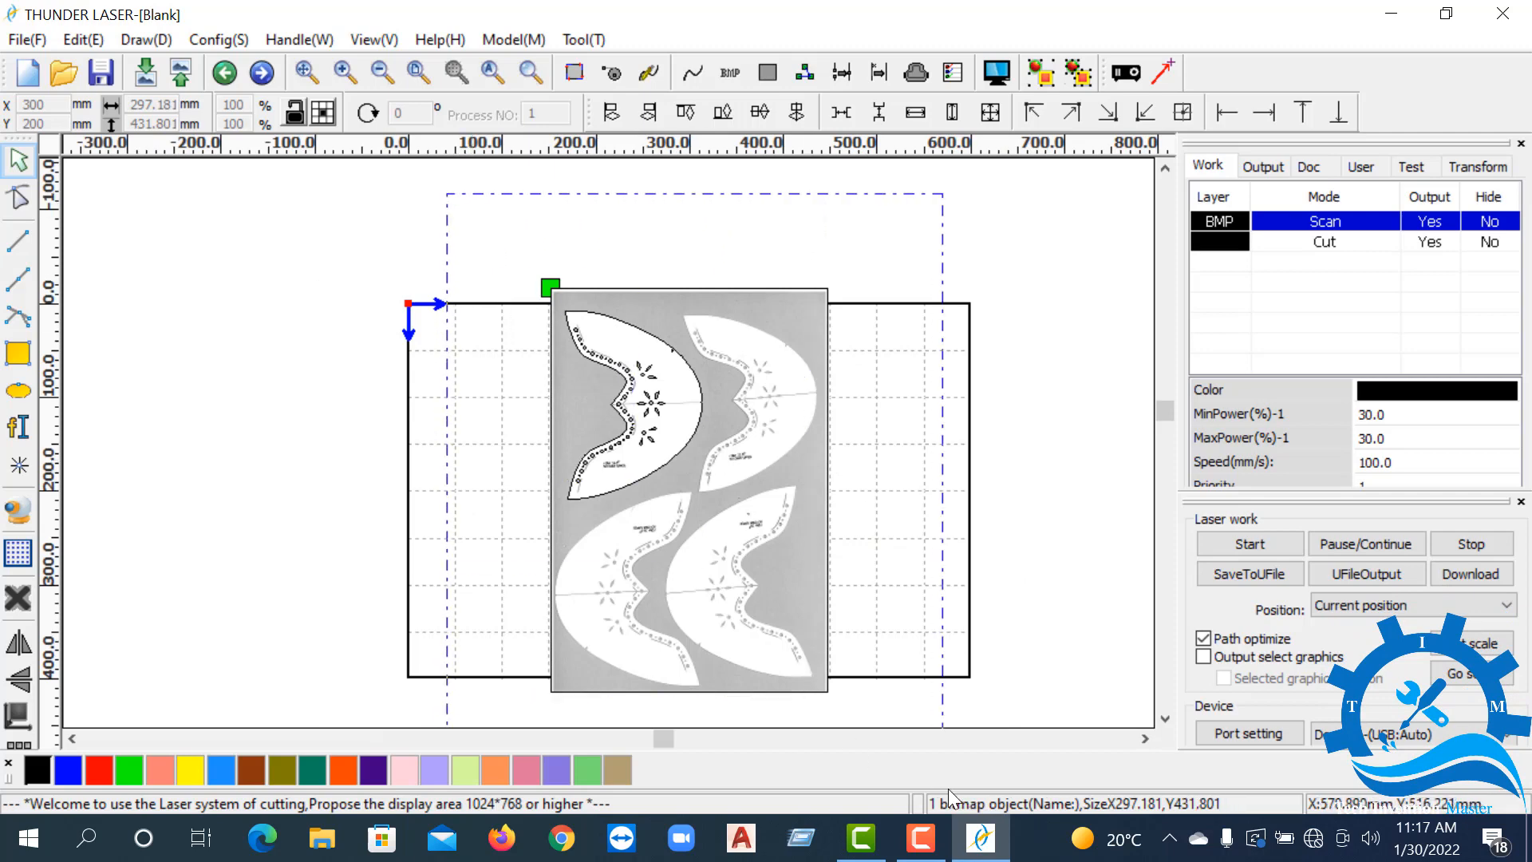
key("ctrl+a")
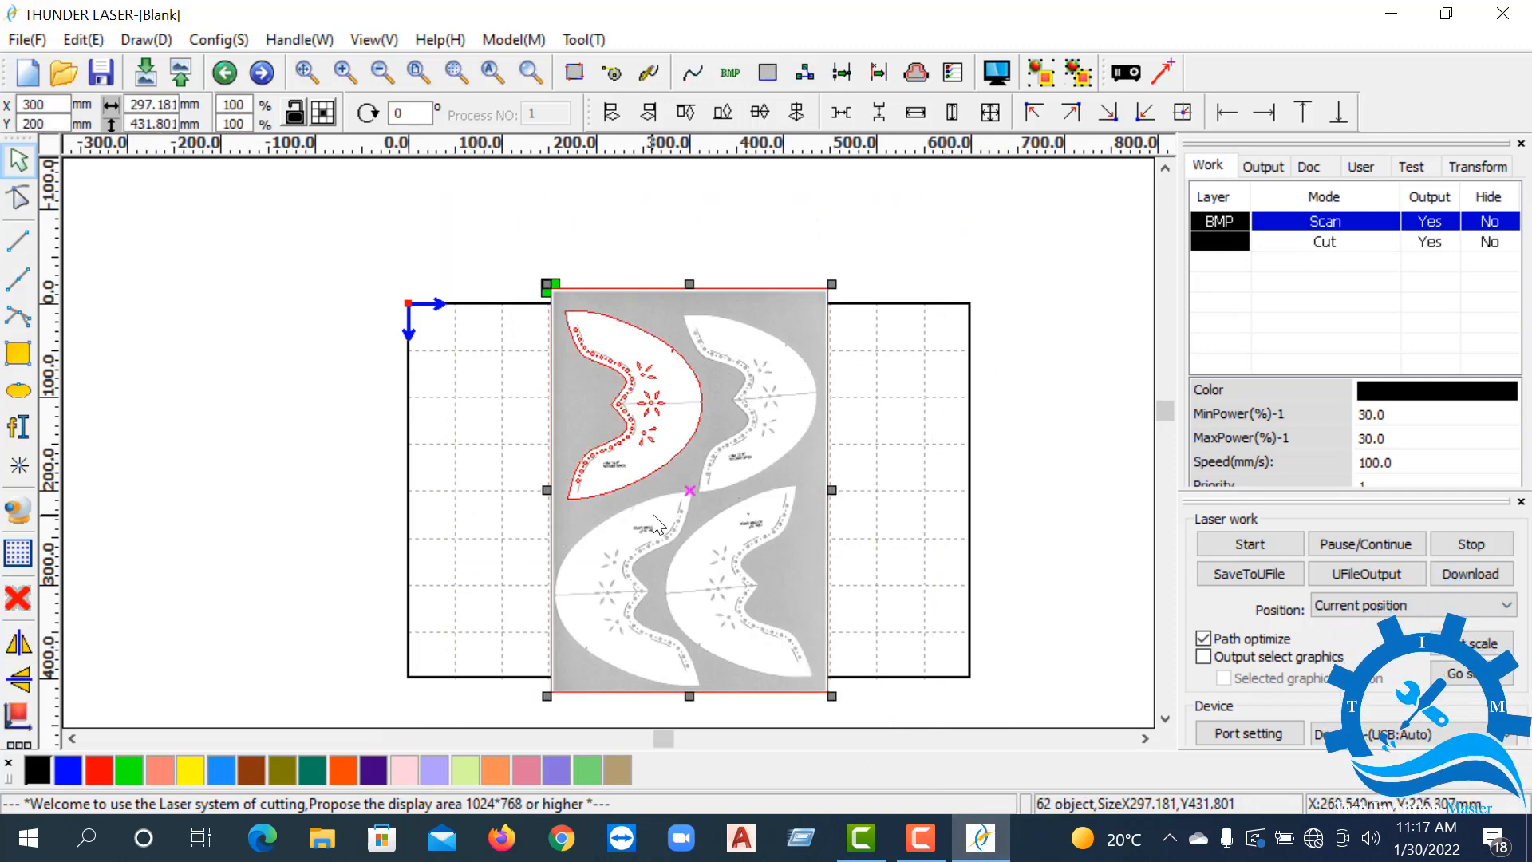
key("Delete")
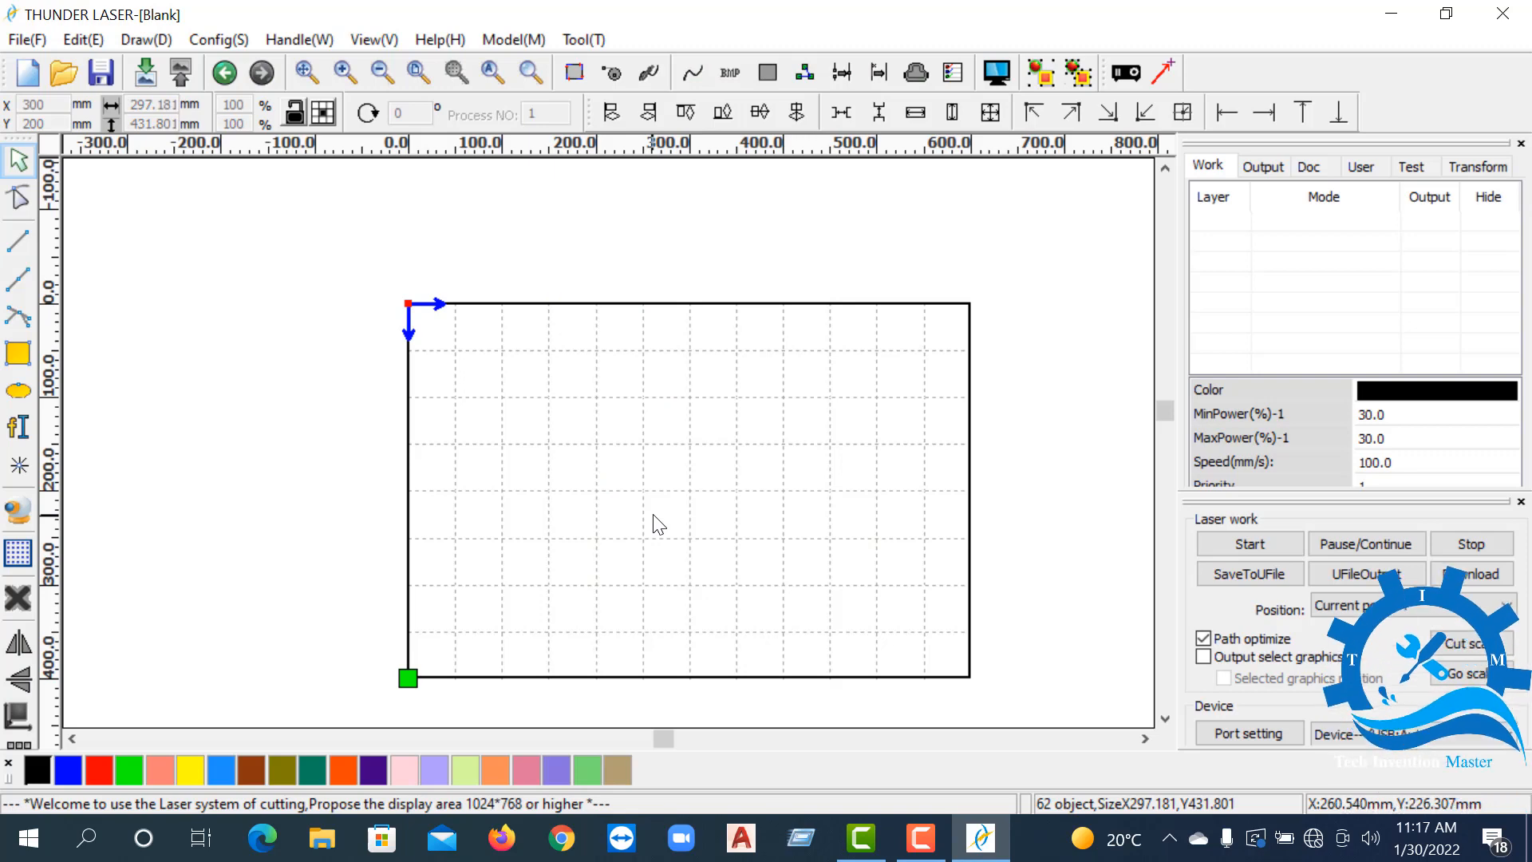
key("ctrl+z")
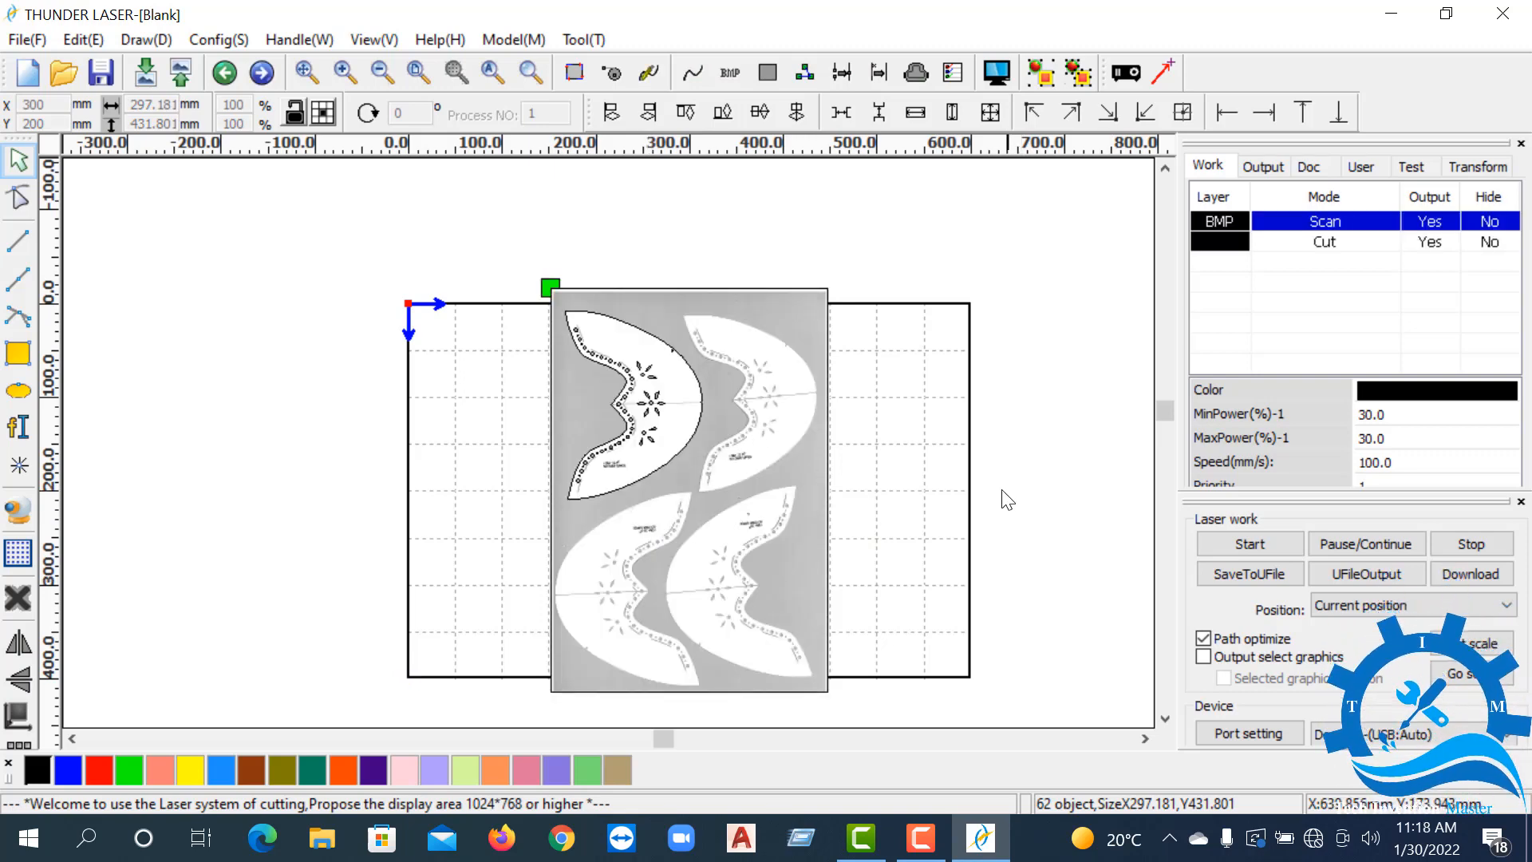
- Delete only the scanned bitmap, keeping the traced cut shapes
left_click(792, 568)
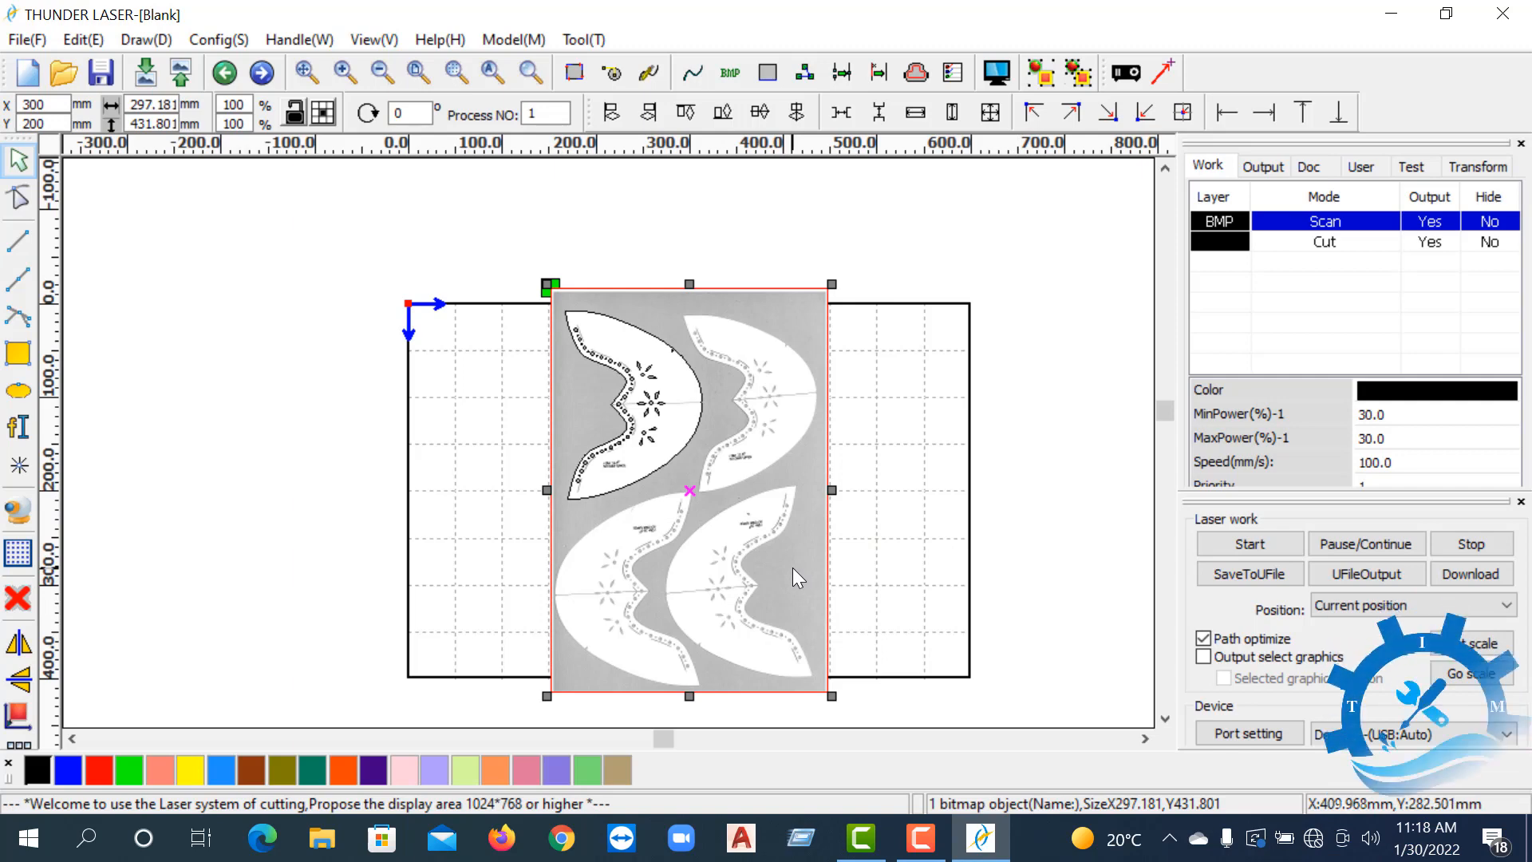
left_click(856, 545)
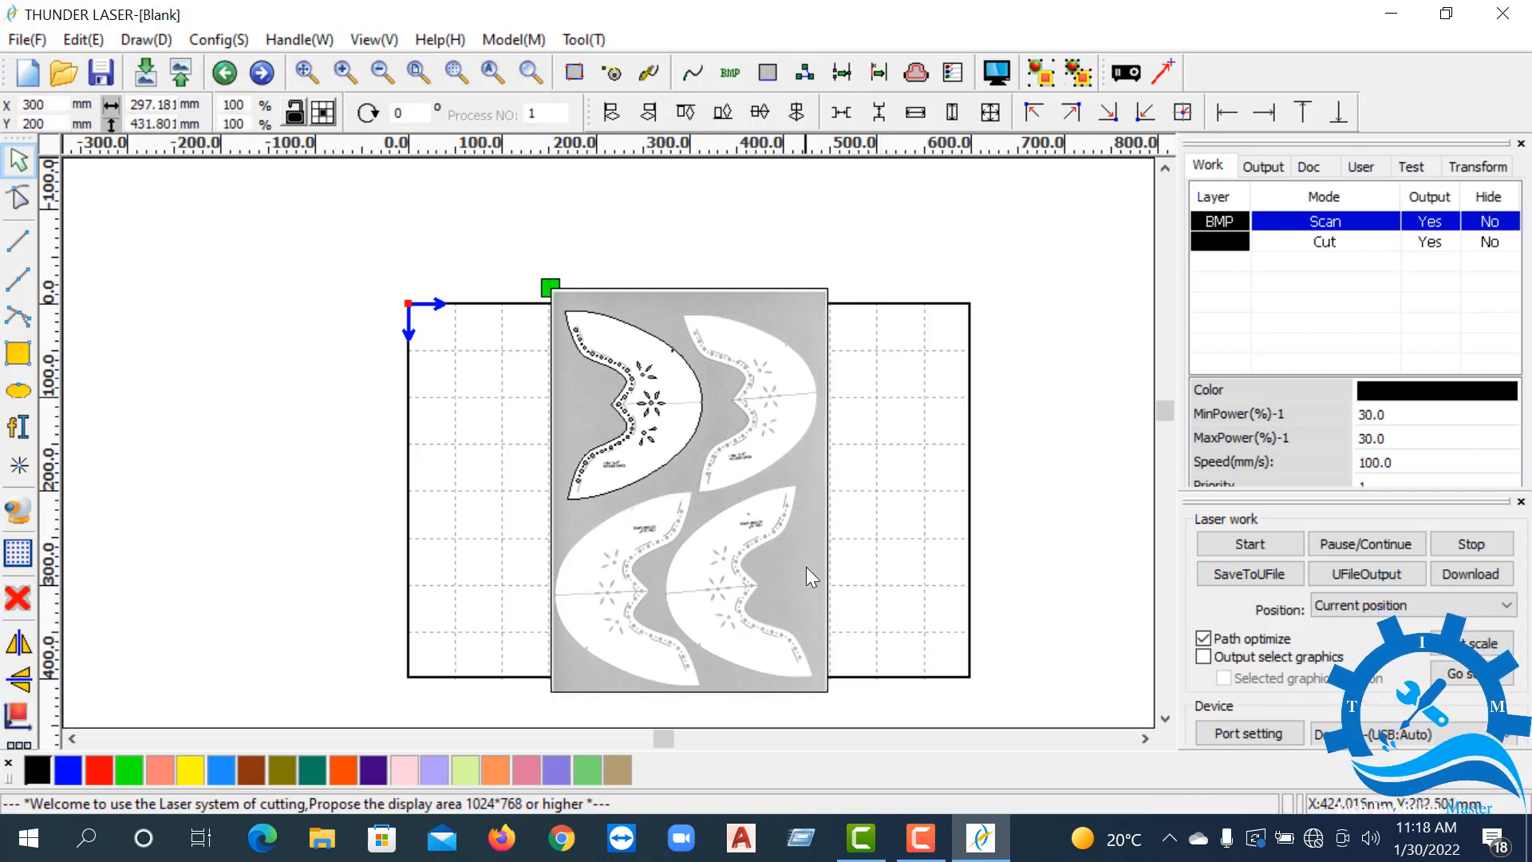
left_click(806, 568)
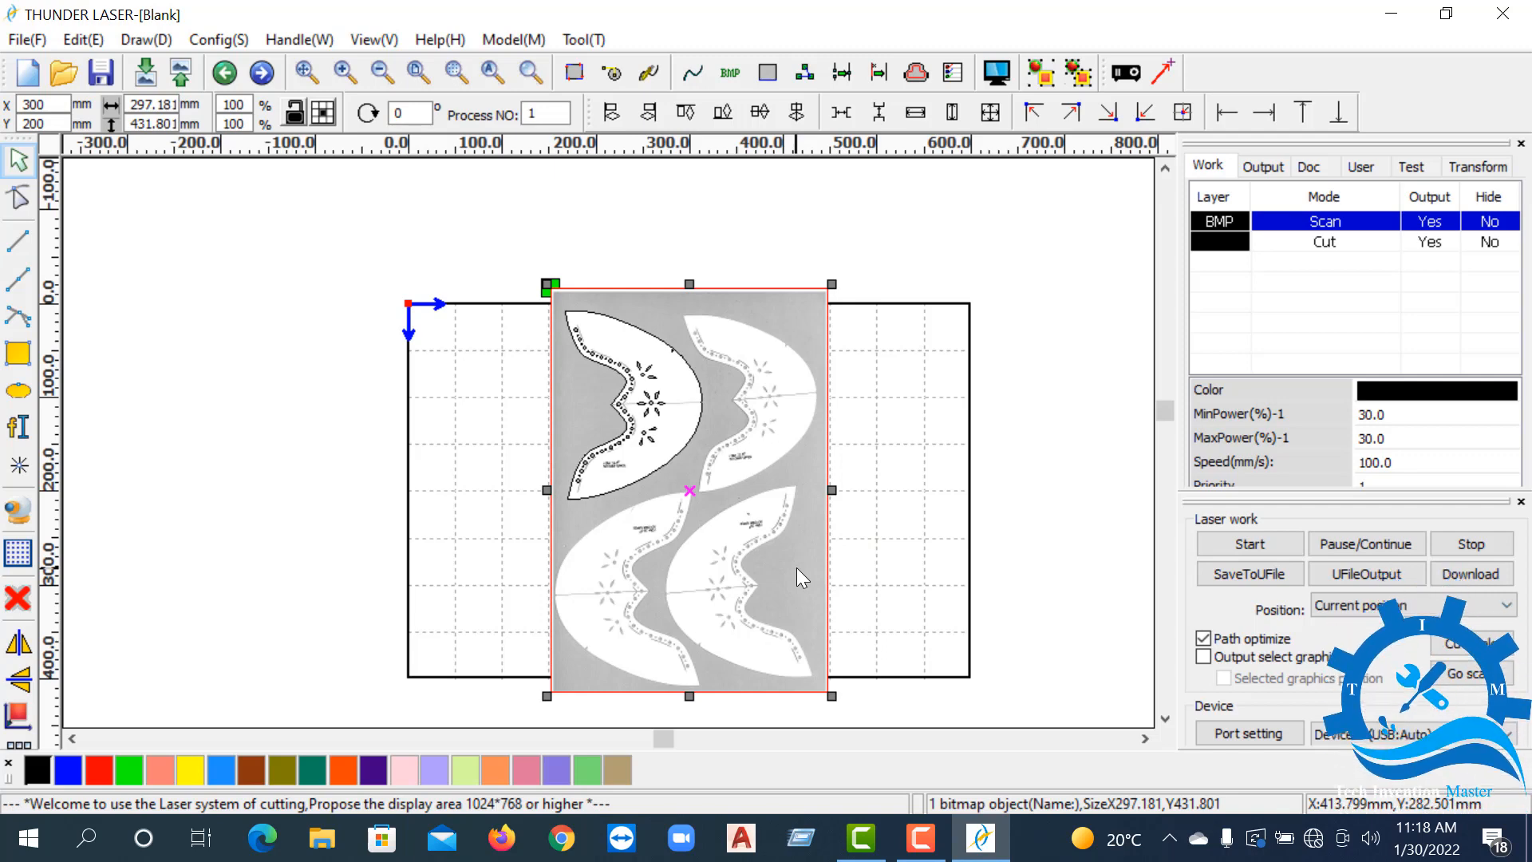
key("Delete")
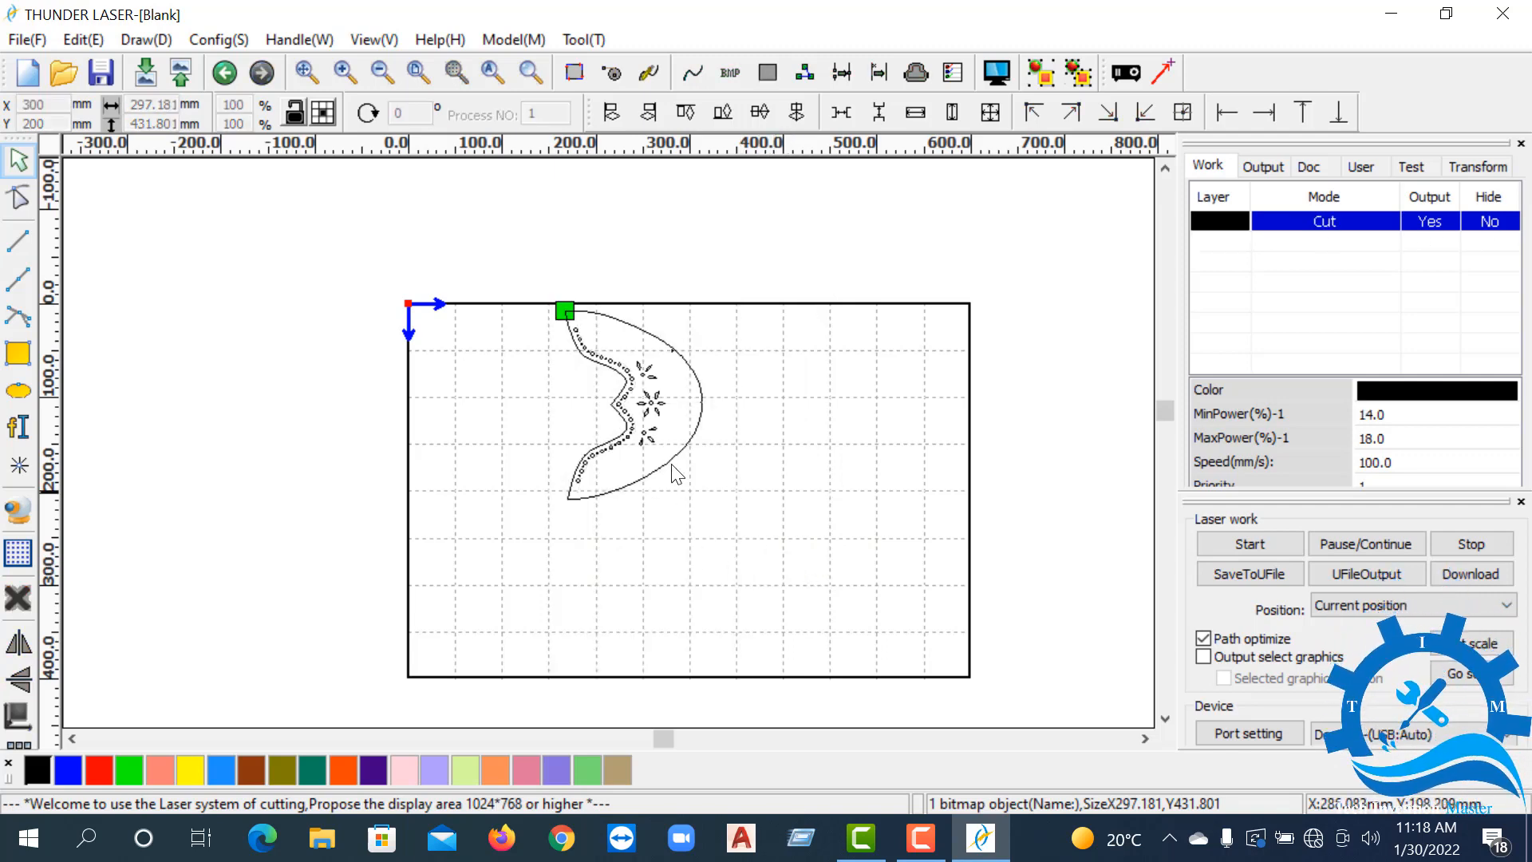
- Move all traced shapes together into the work area's upper right corner, centred at about X 517 mm, Y 123 mm
scroll(540, 391, "down", 2)
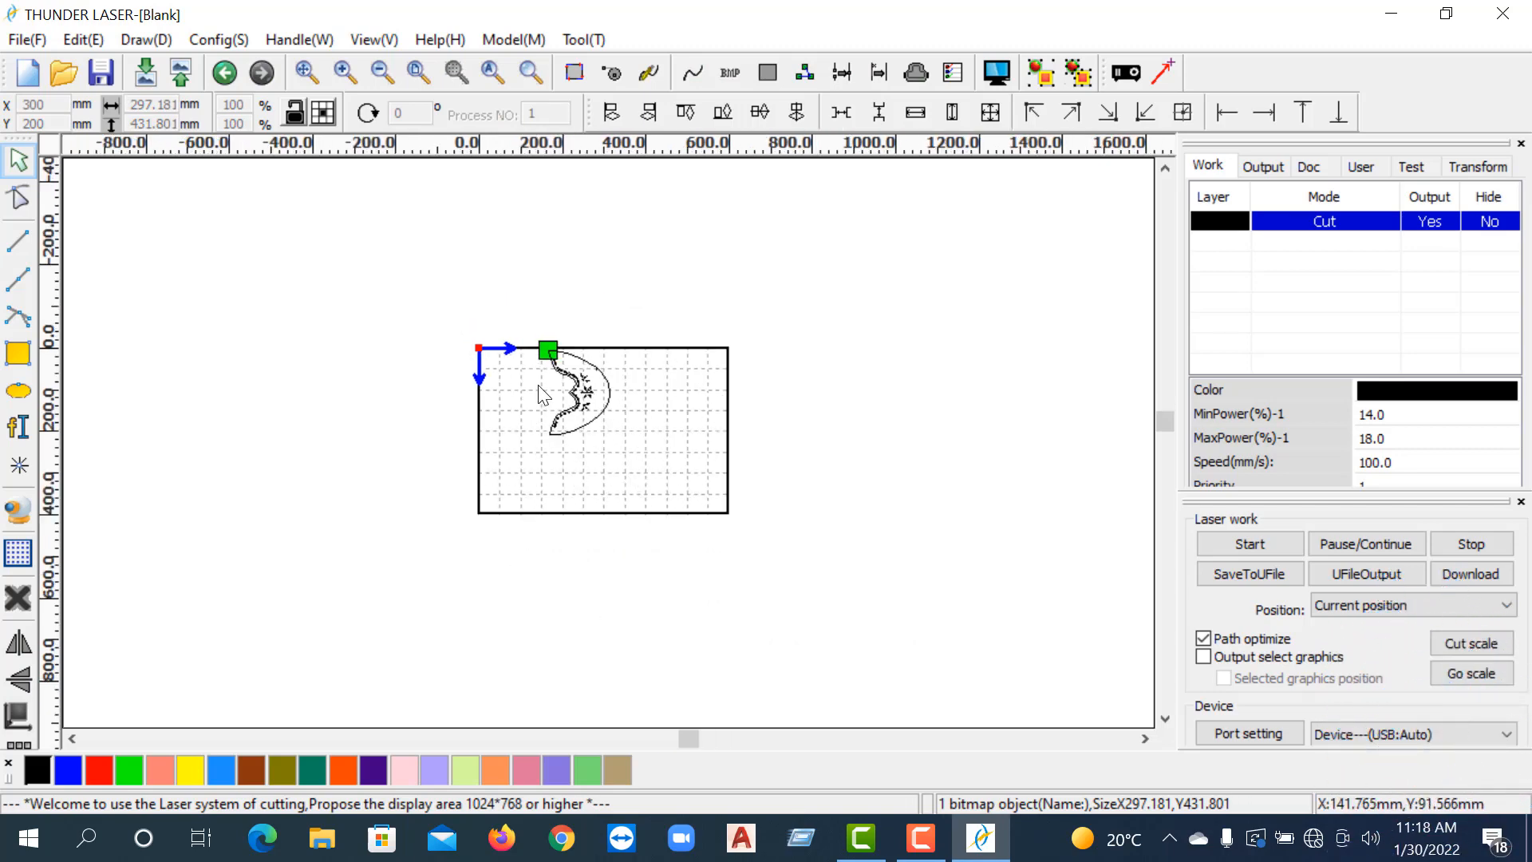
left_click_drag(494, 301, 724, 481)
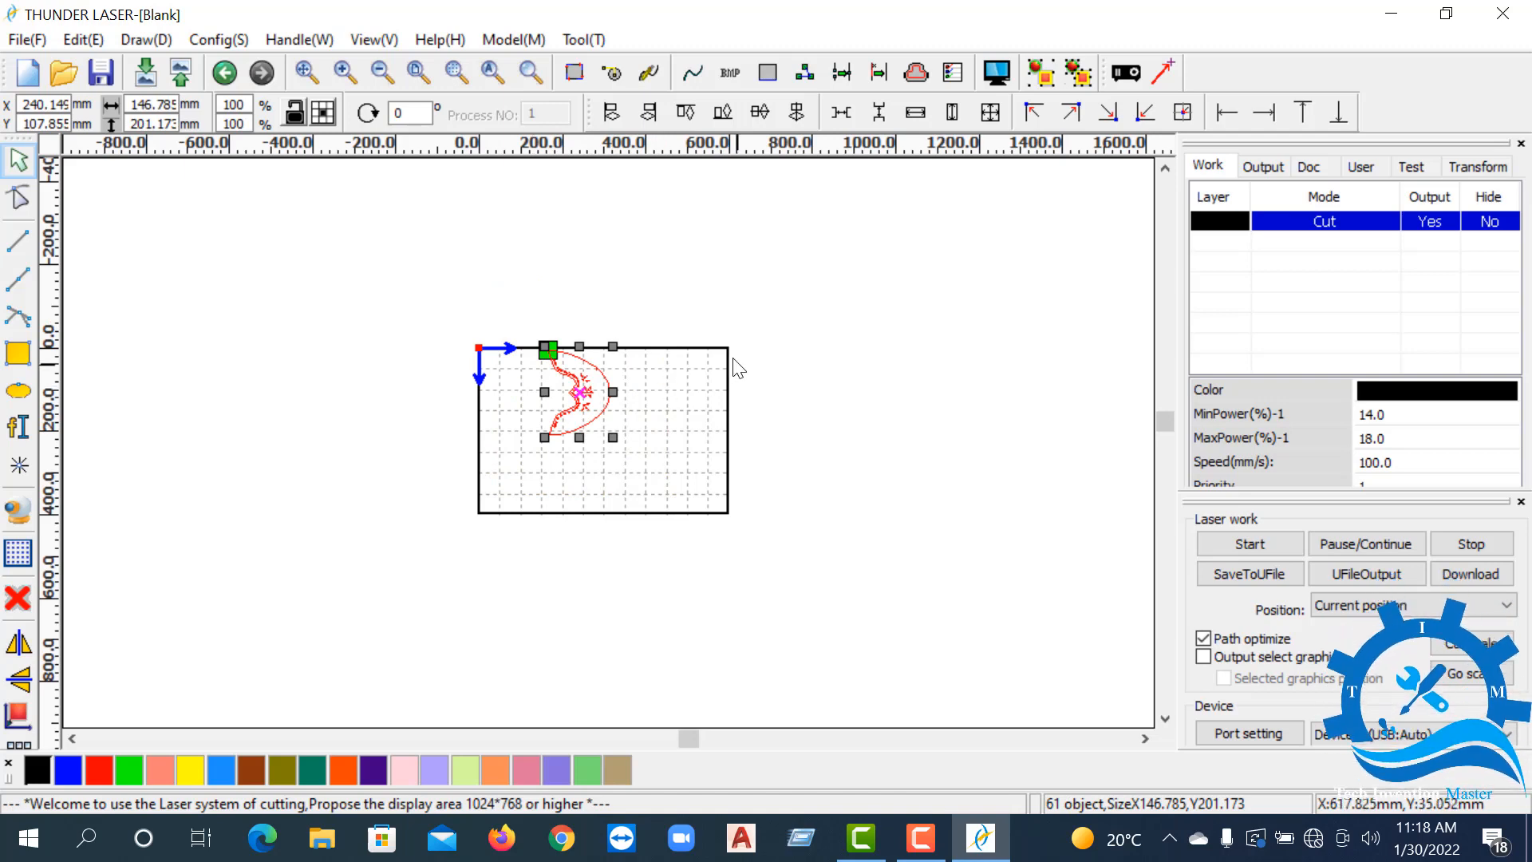
scroll(730, 358, "up", 3)
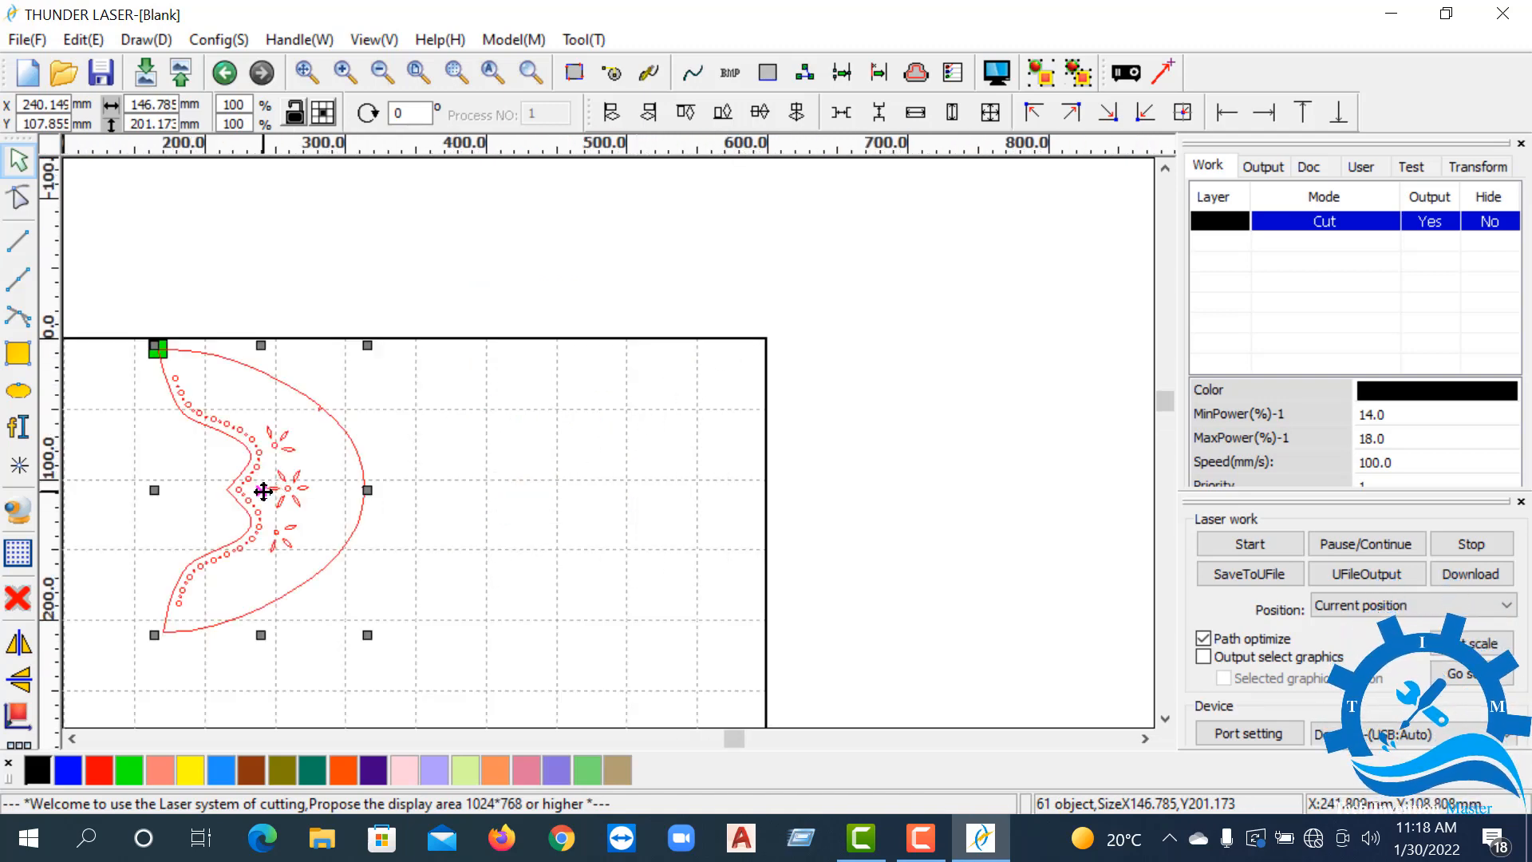
left_click_drag(263, 490, 651, 511)
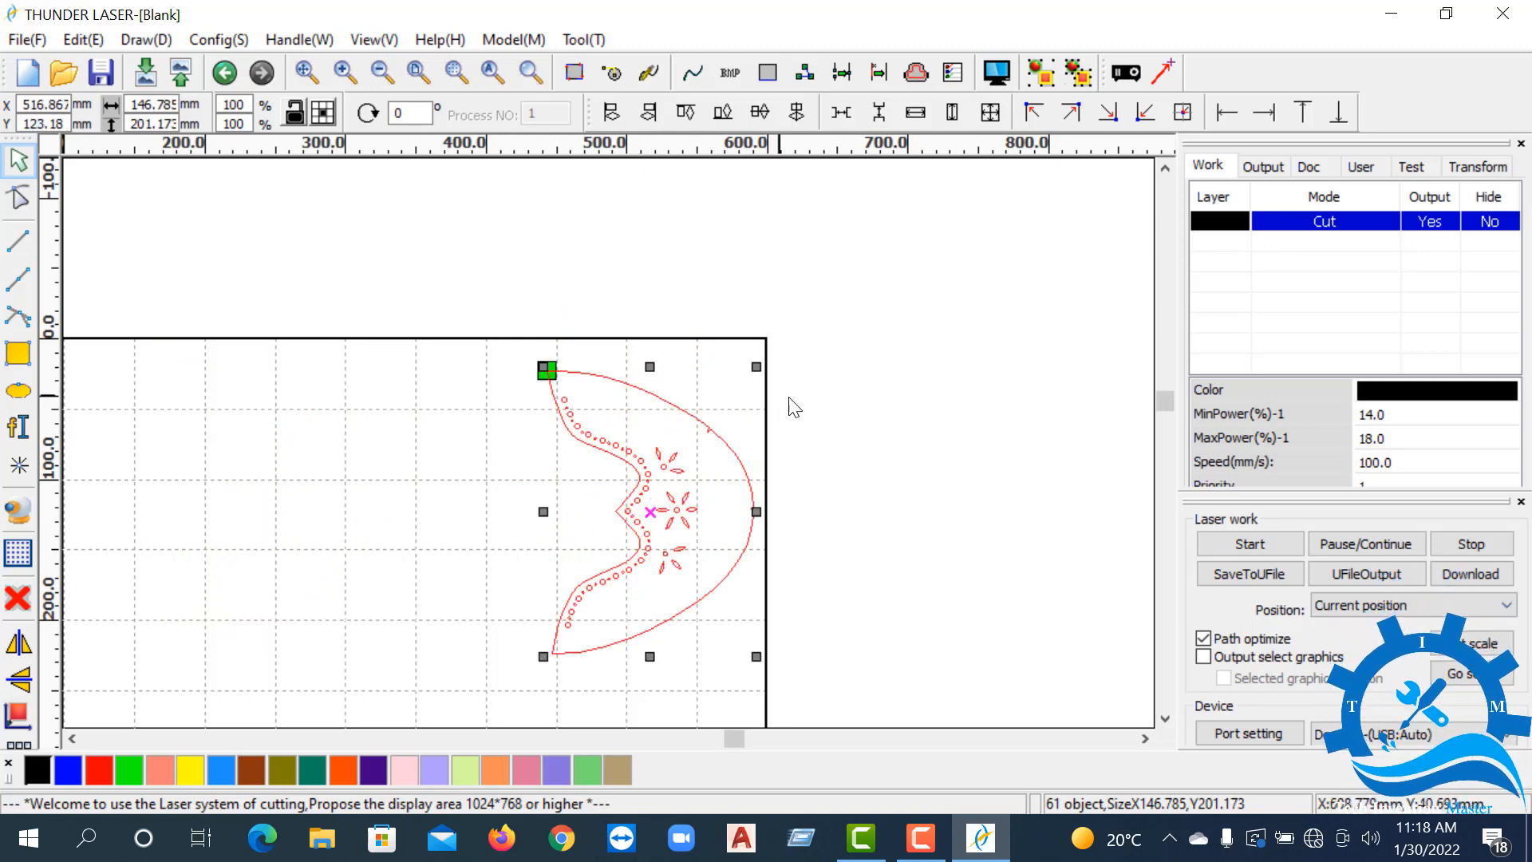
- Start saving the design as an .rd machine file with USB Drive (F:) as the destination
left_click(1247, 575)
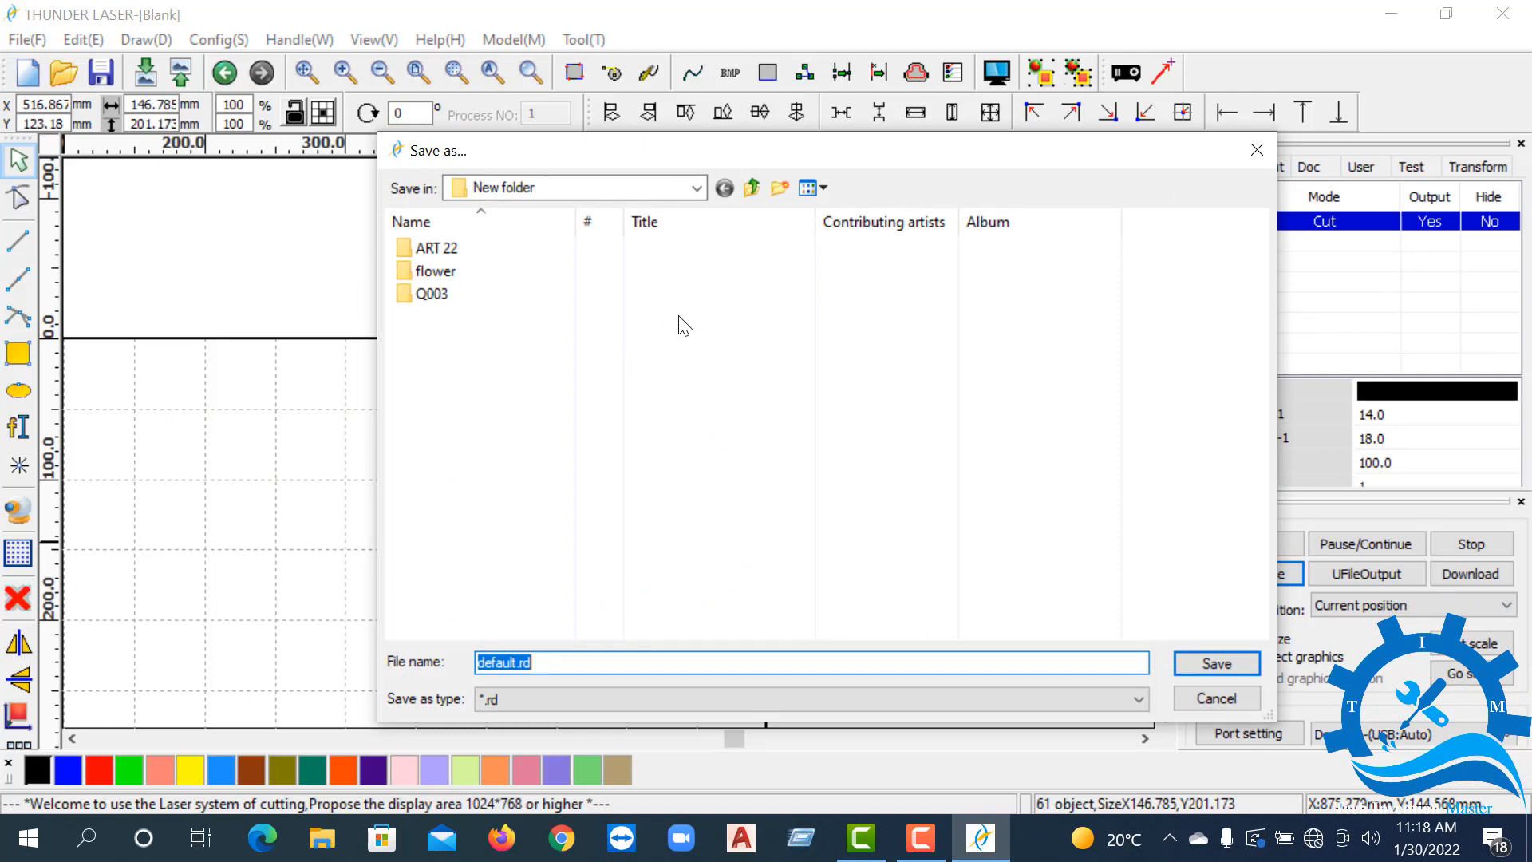
left_click(696, 187)
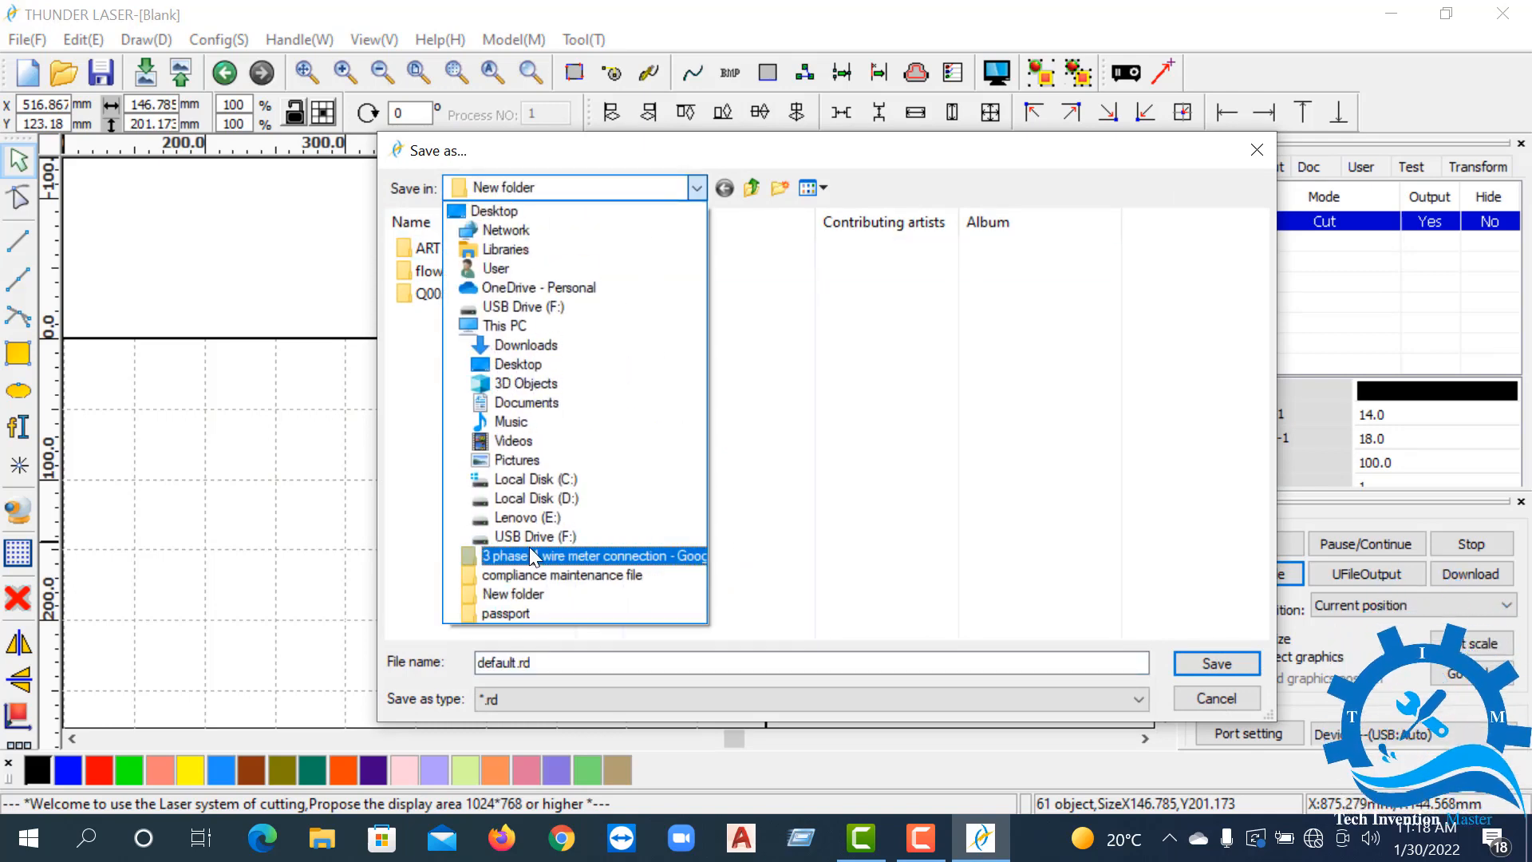
left_click(529, 536)
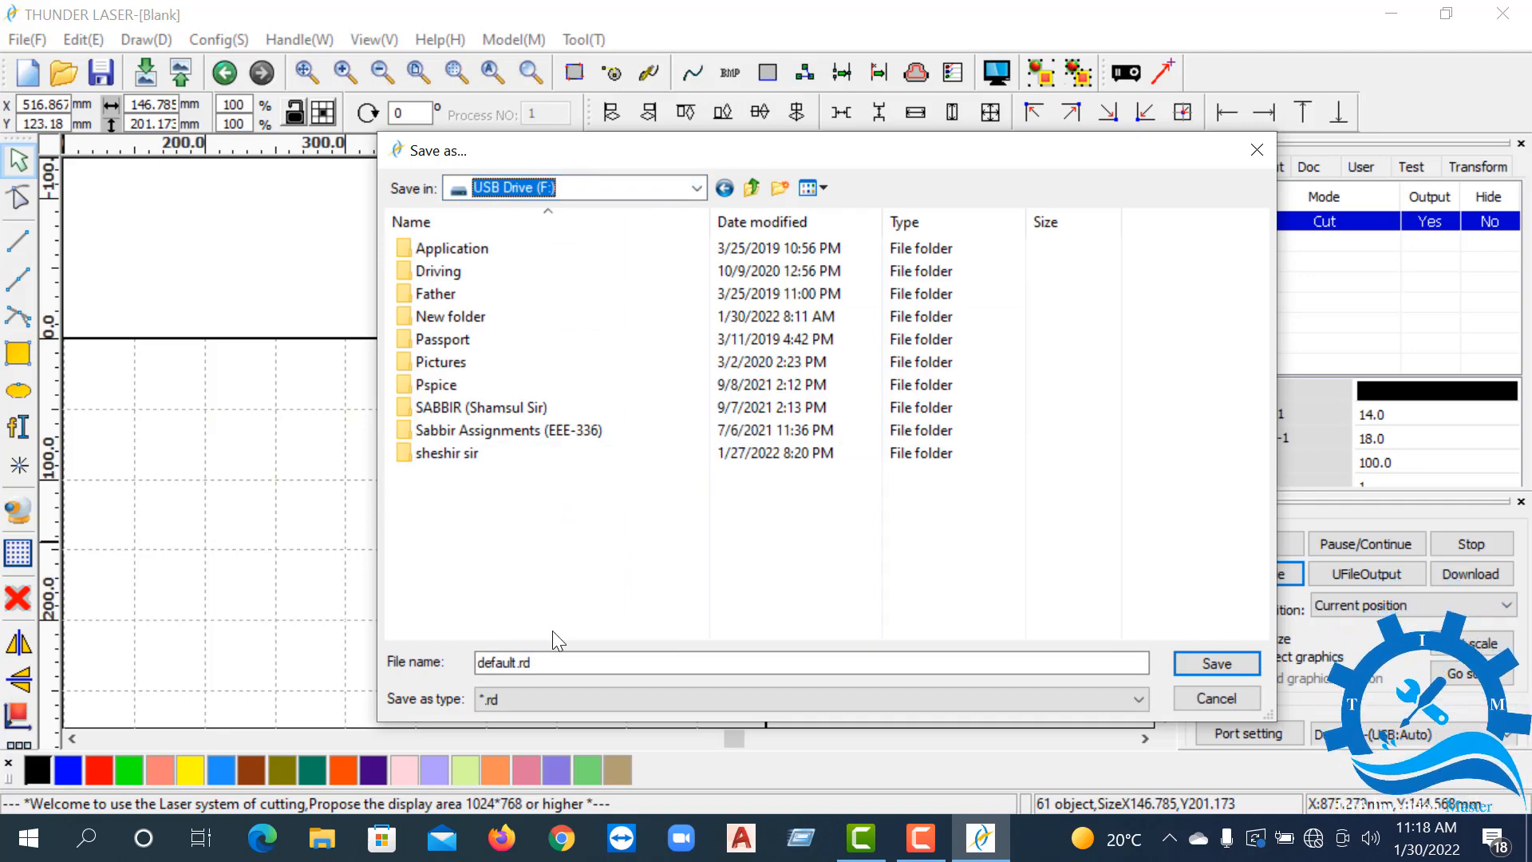
- Name the machine file tast.rd, save it to the USB drive and dismiss the message
left_click(516, 662)
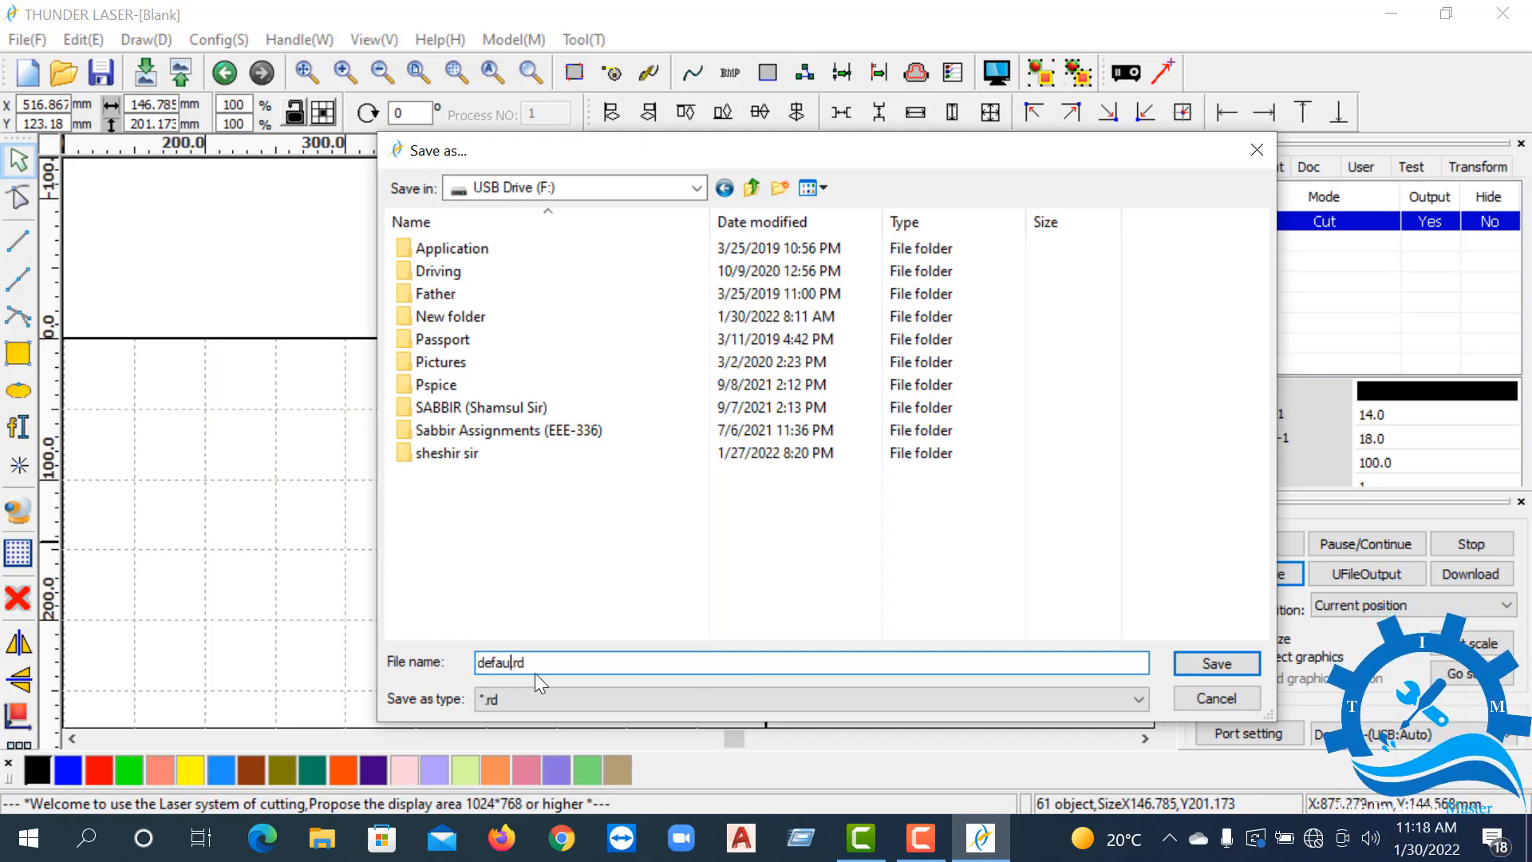
key("BackSpace")
key("BackSpace")
key("BackSpace")
key("BackSpace")
key("BackSpace")
key("BackSpace")
type("t")
left_click(1216, 665)
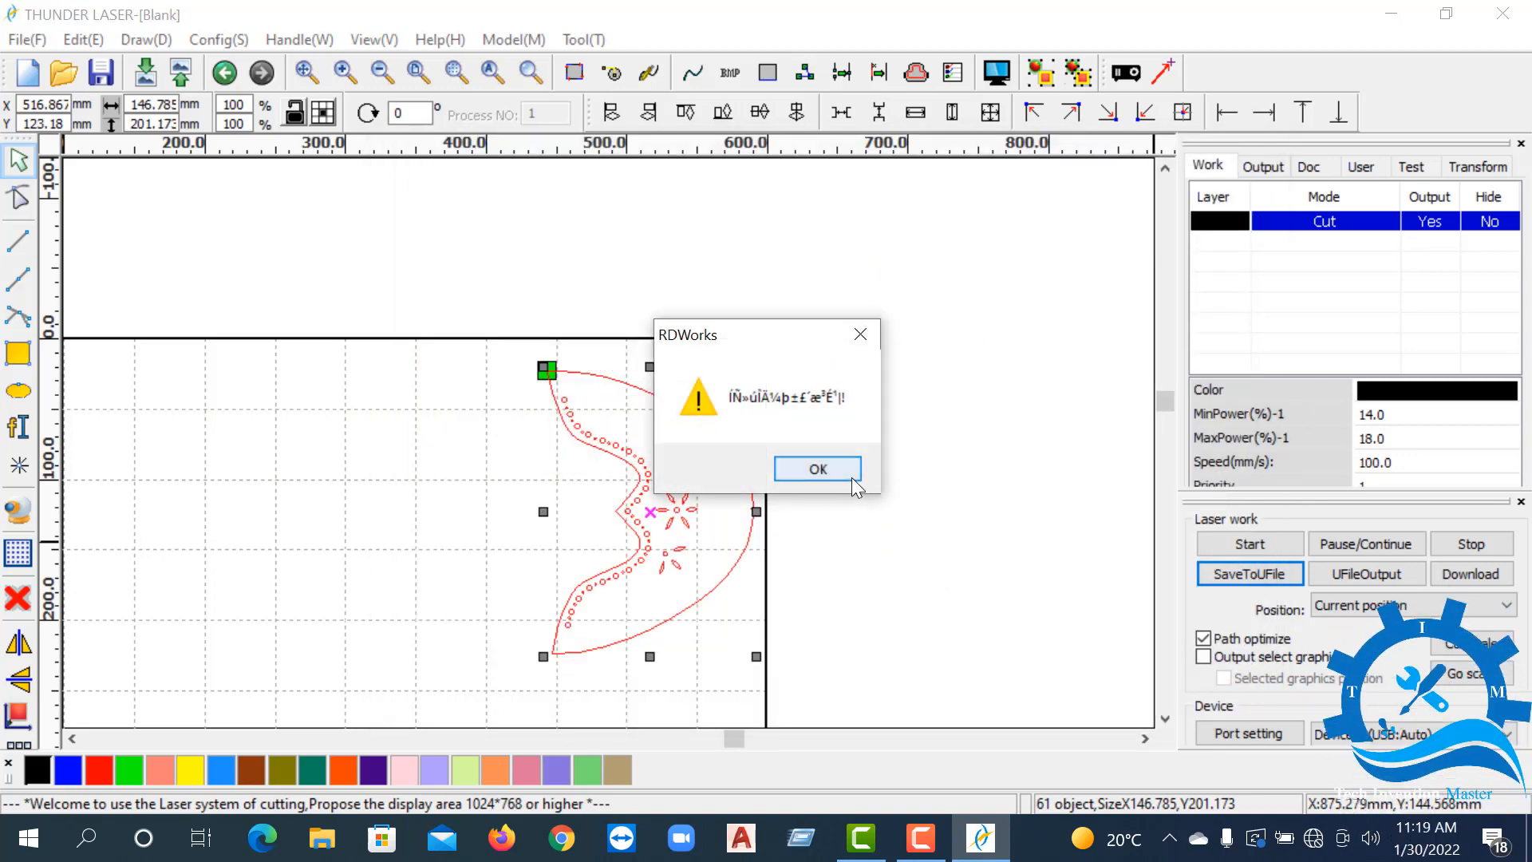
left_click(841, 472)
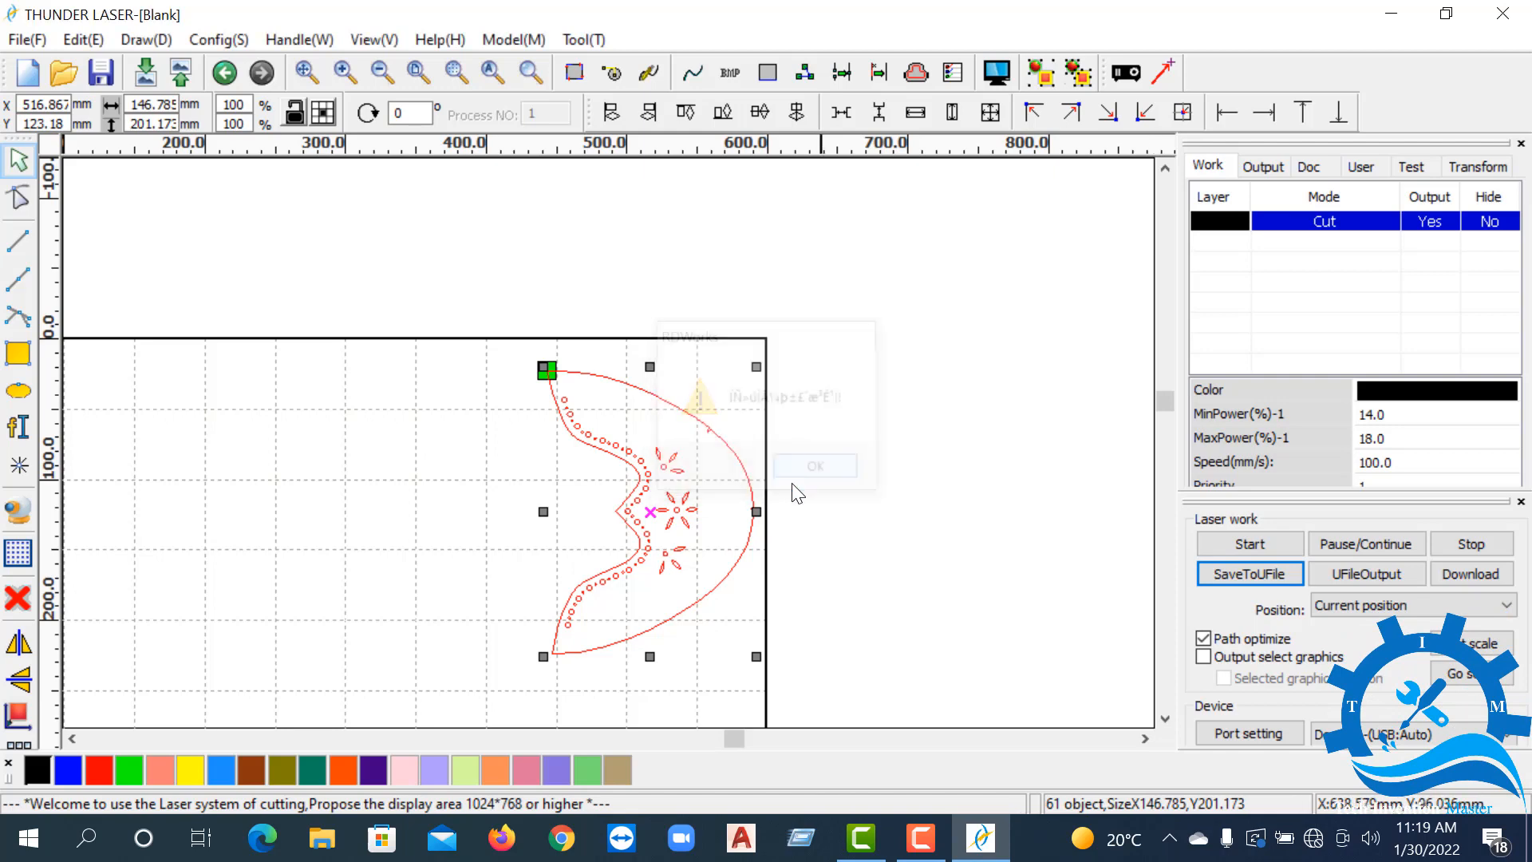
- Close RDWorks without saving the drawing and open USB Drive (F:) in File Explorer
left_click(1500, 14)
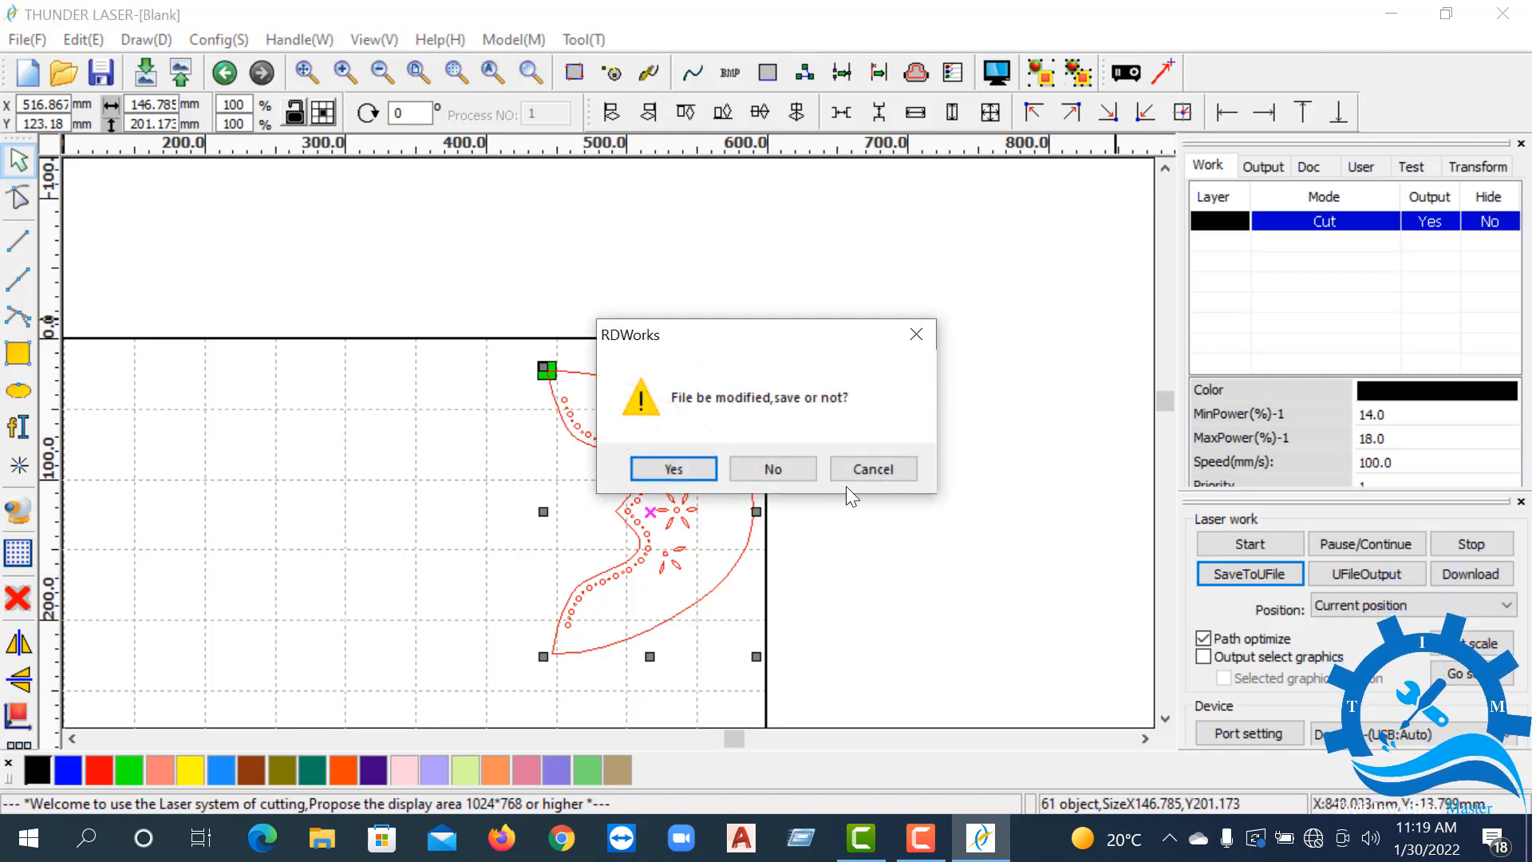
left_click(793, 468)
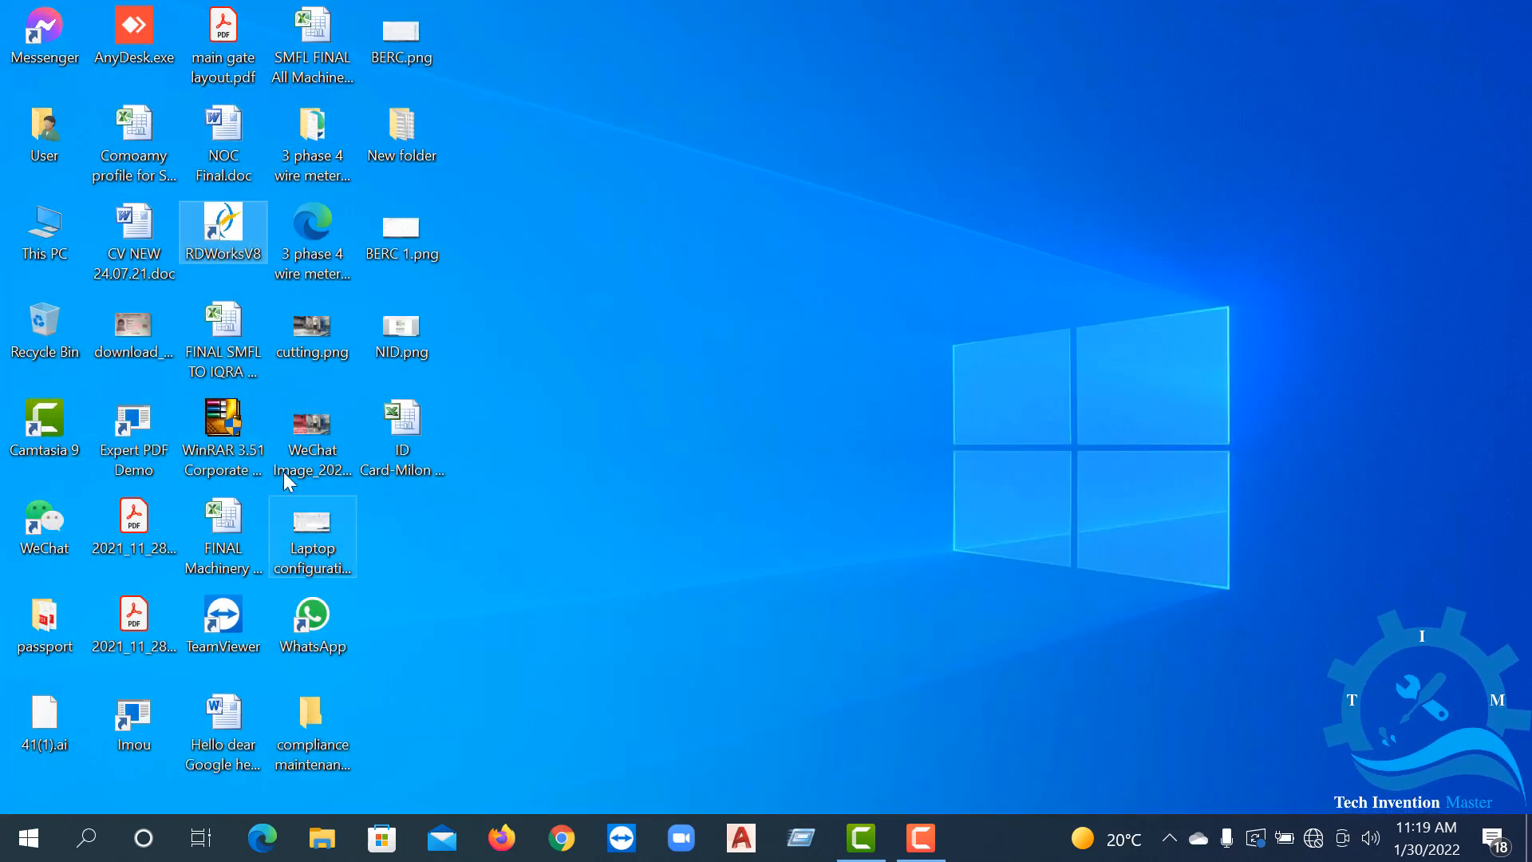
double_click(61, 241)
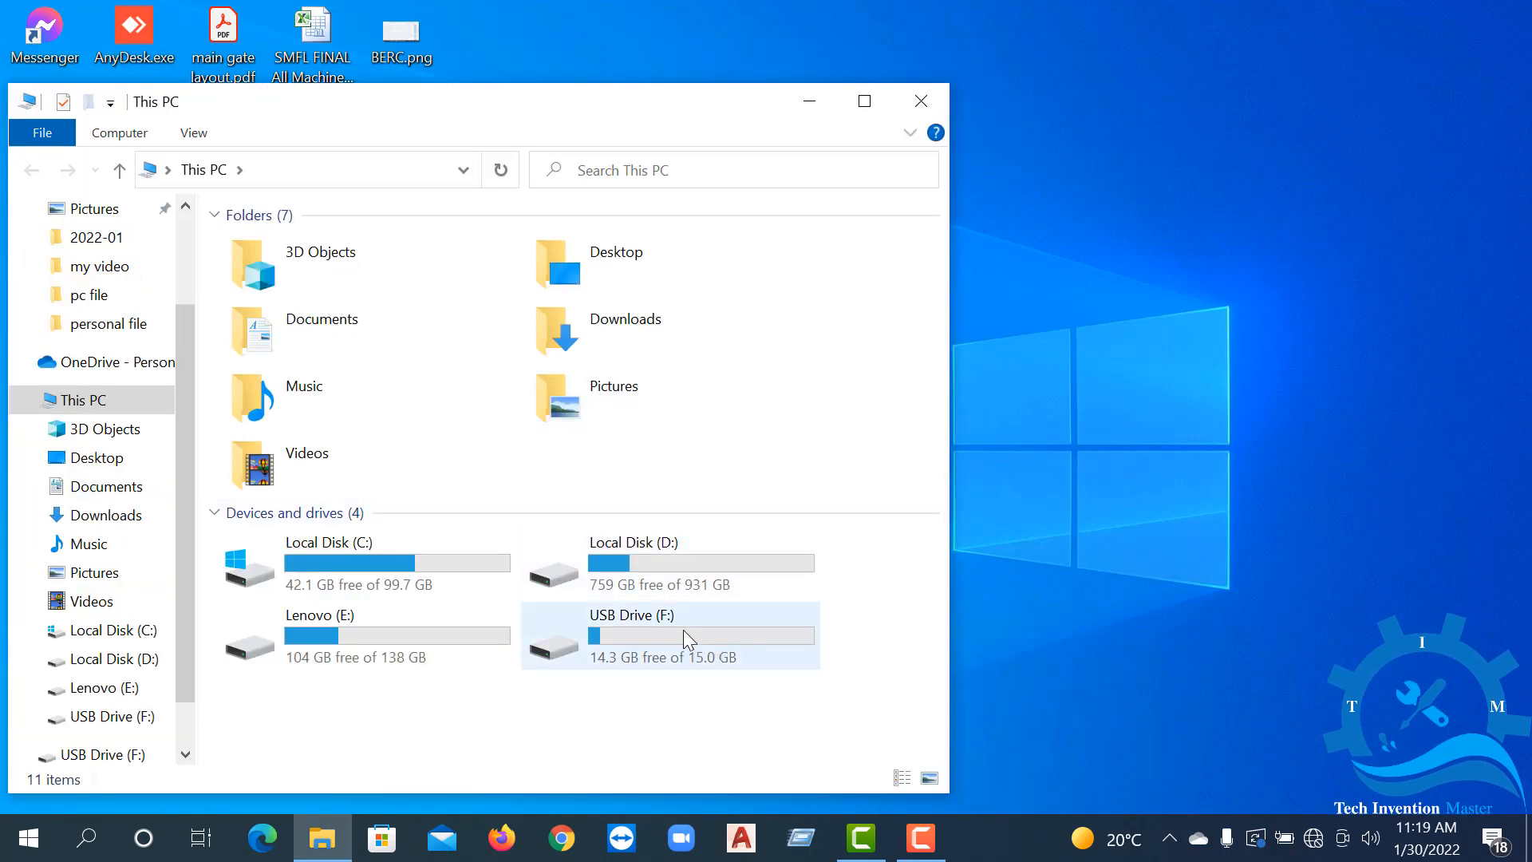
double_click(684, 633)
- Look through the USB drive's files for the exported tast.rd and select it
scroll(639, 543, "down", 3)
scroll(610, 531, "up", 2)
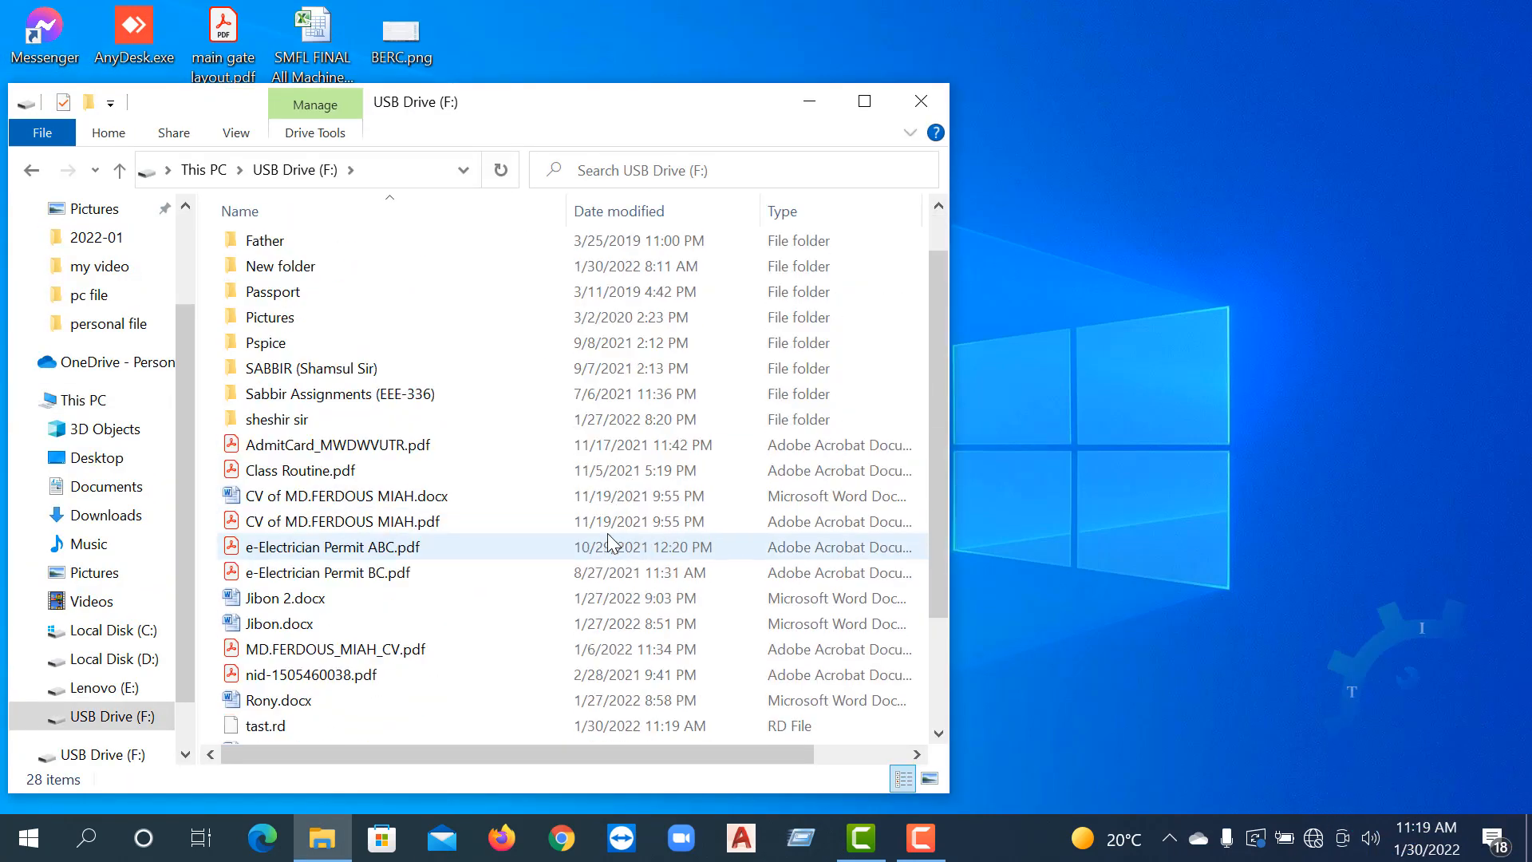
scroll(594, 503, "down", 2)
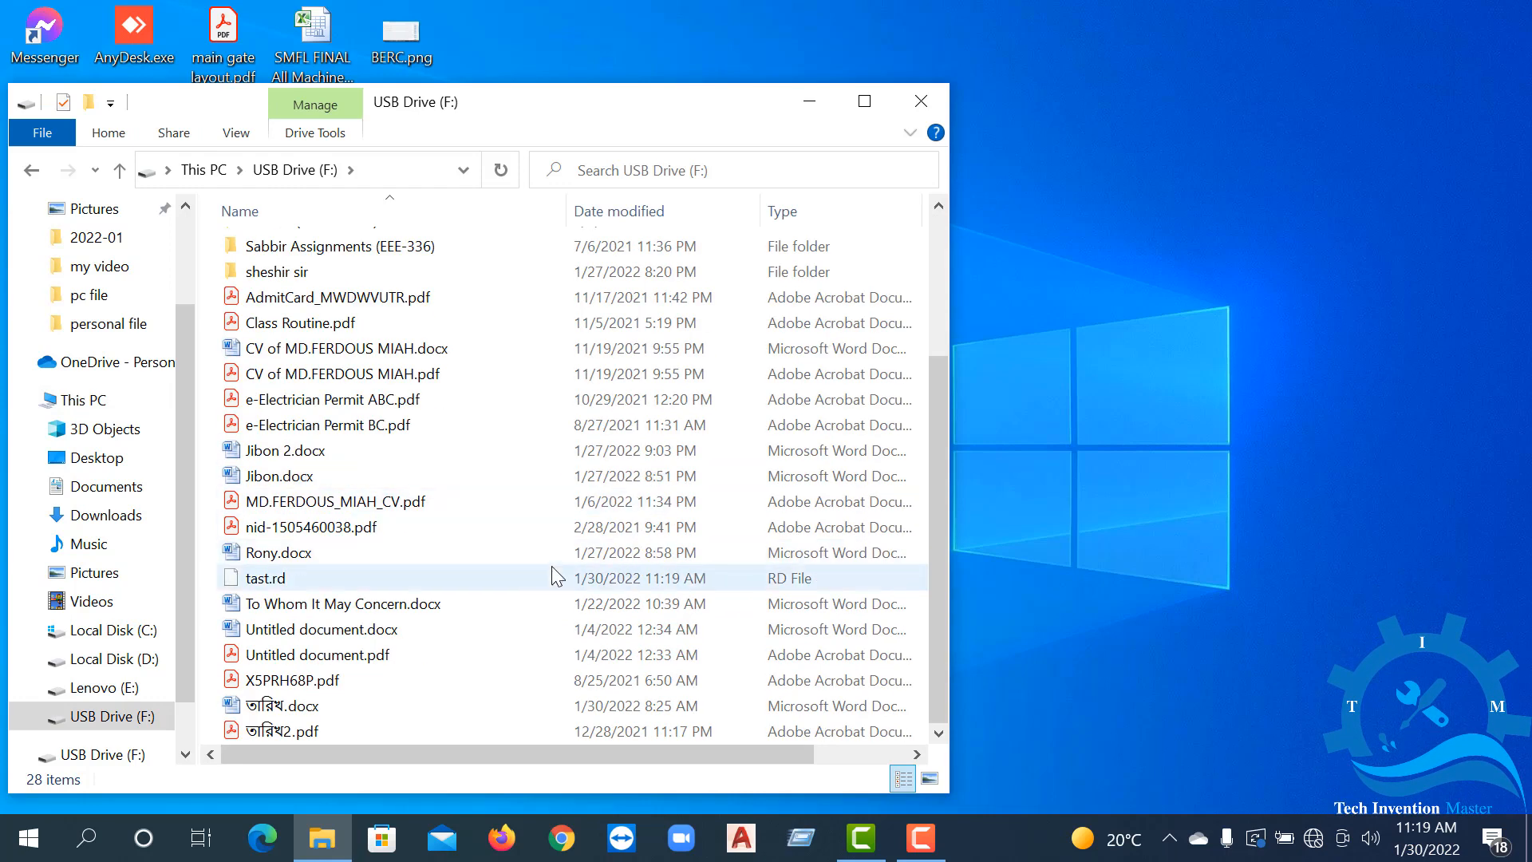
scroll(383, 615, "up", 1)
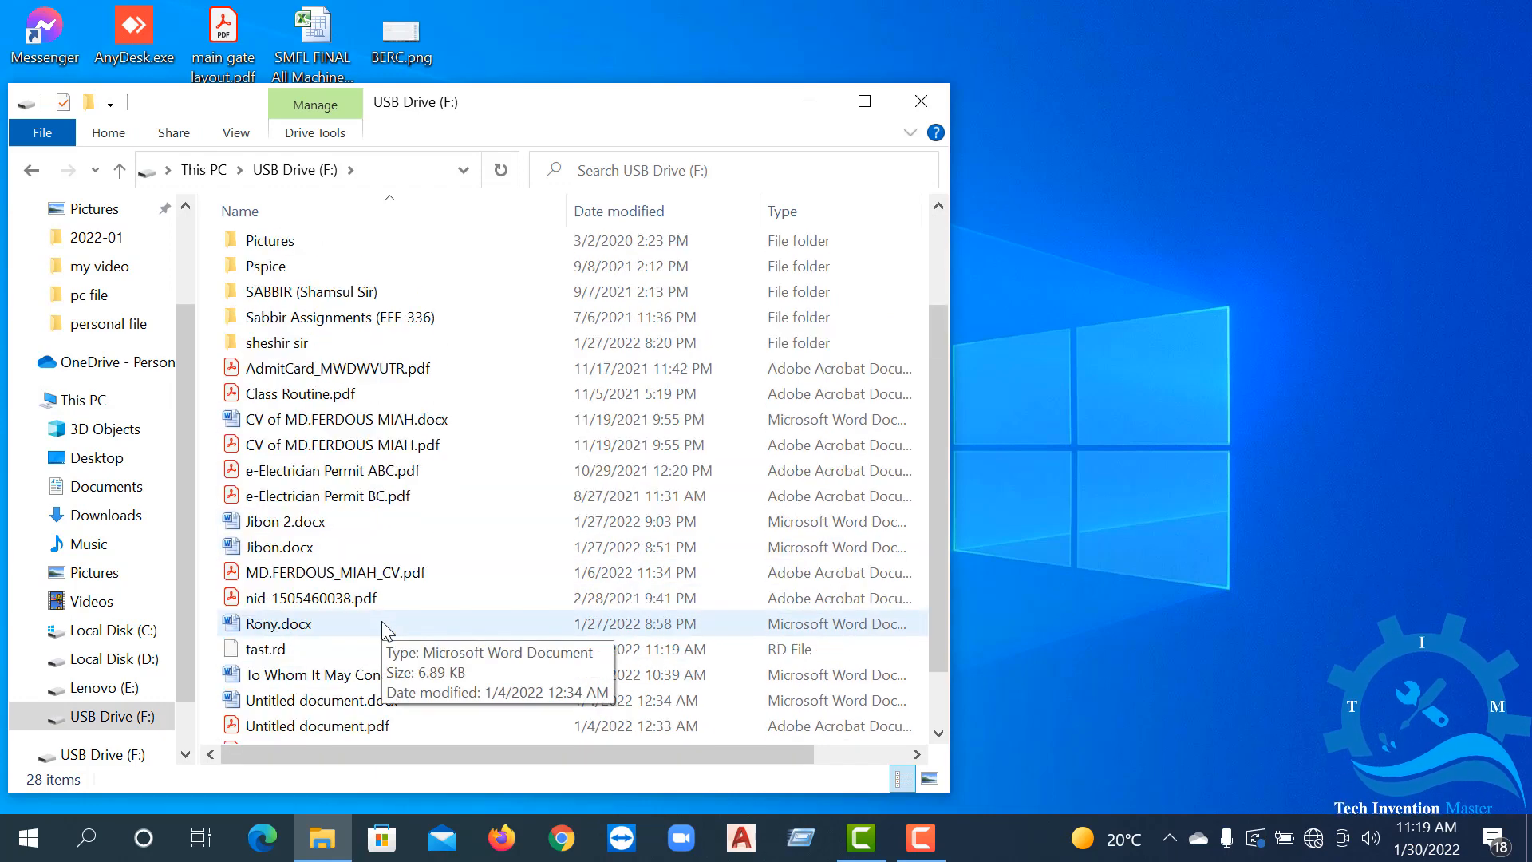
scroll(375, 598, "down", 1)
left_click(279, 585)
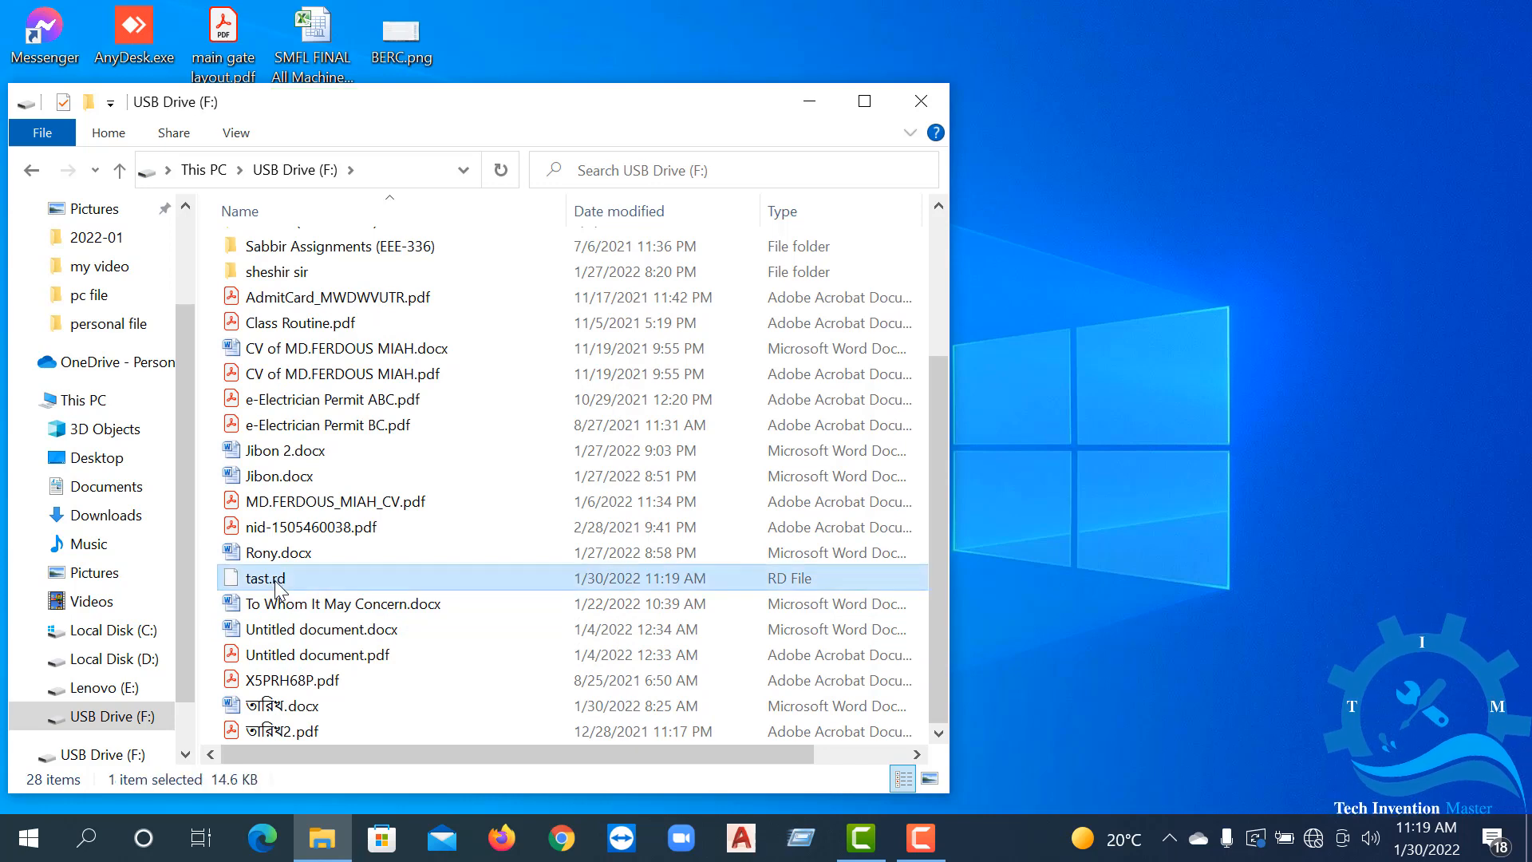